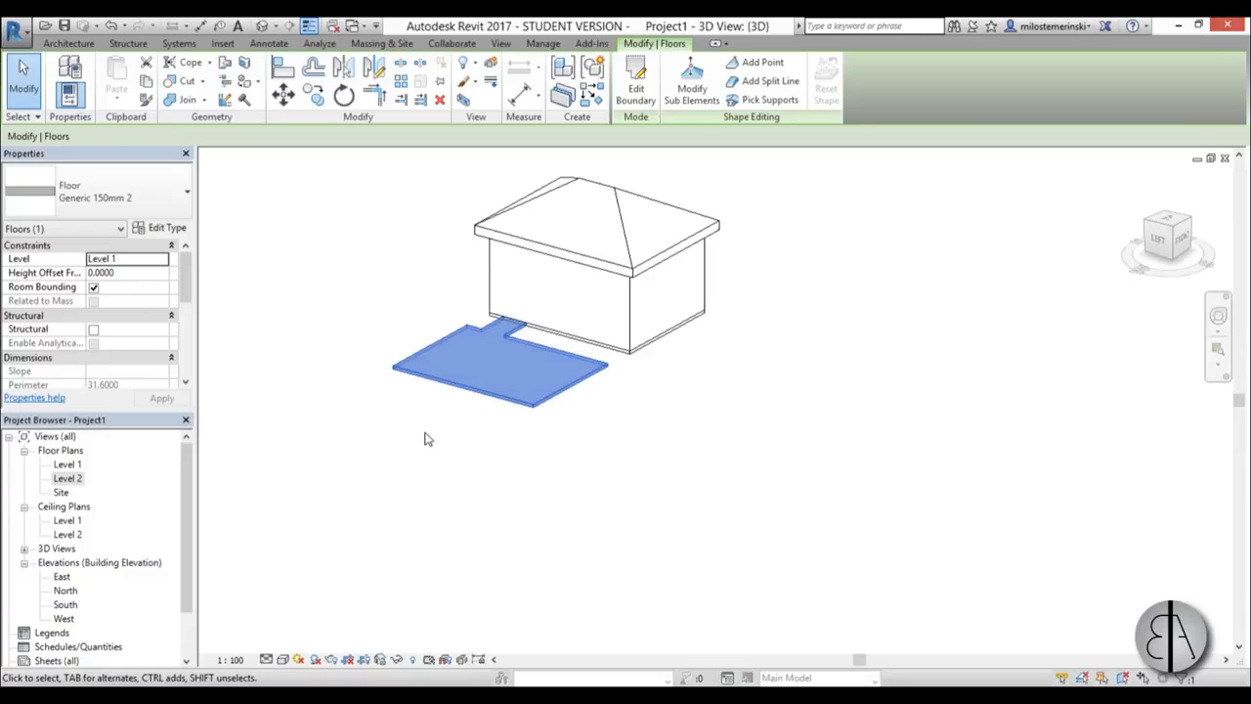
- Deselect the terrace floor and open the Site floor plan
scroll(445, 372, down, 3)
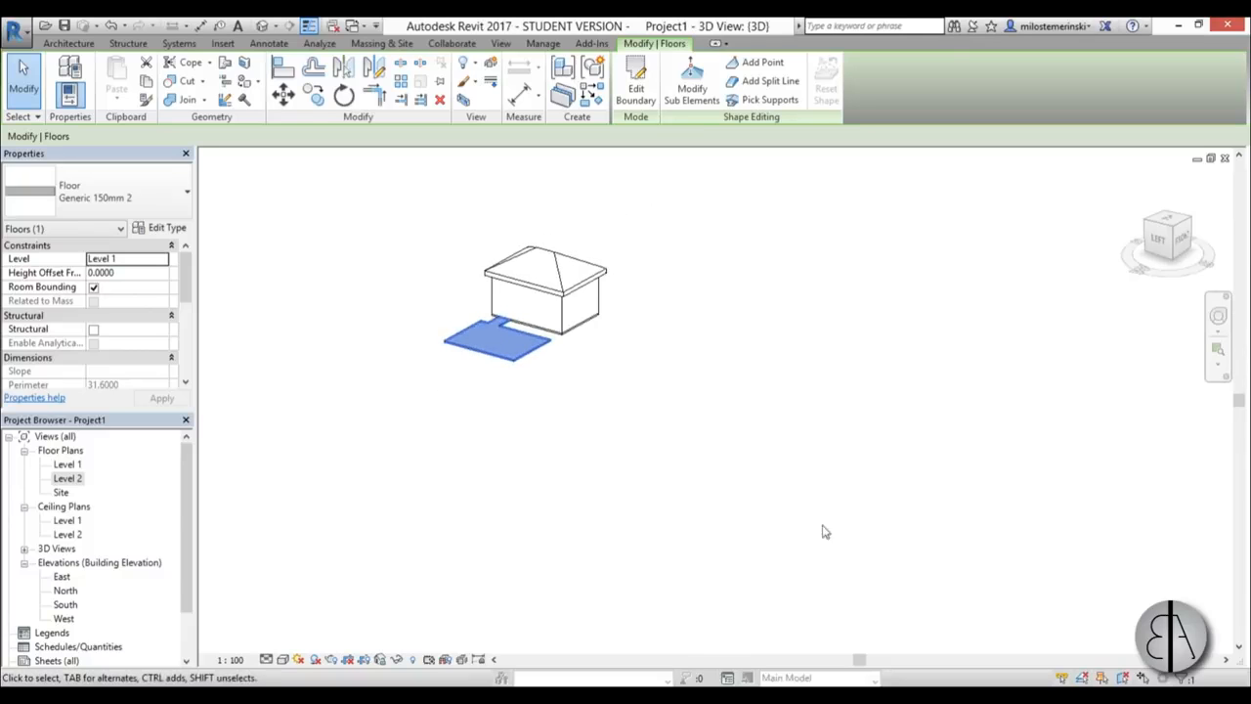
click(633, 465)
double_click(62, 492)
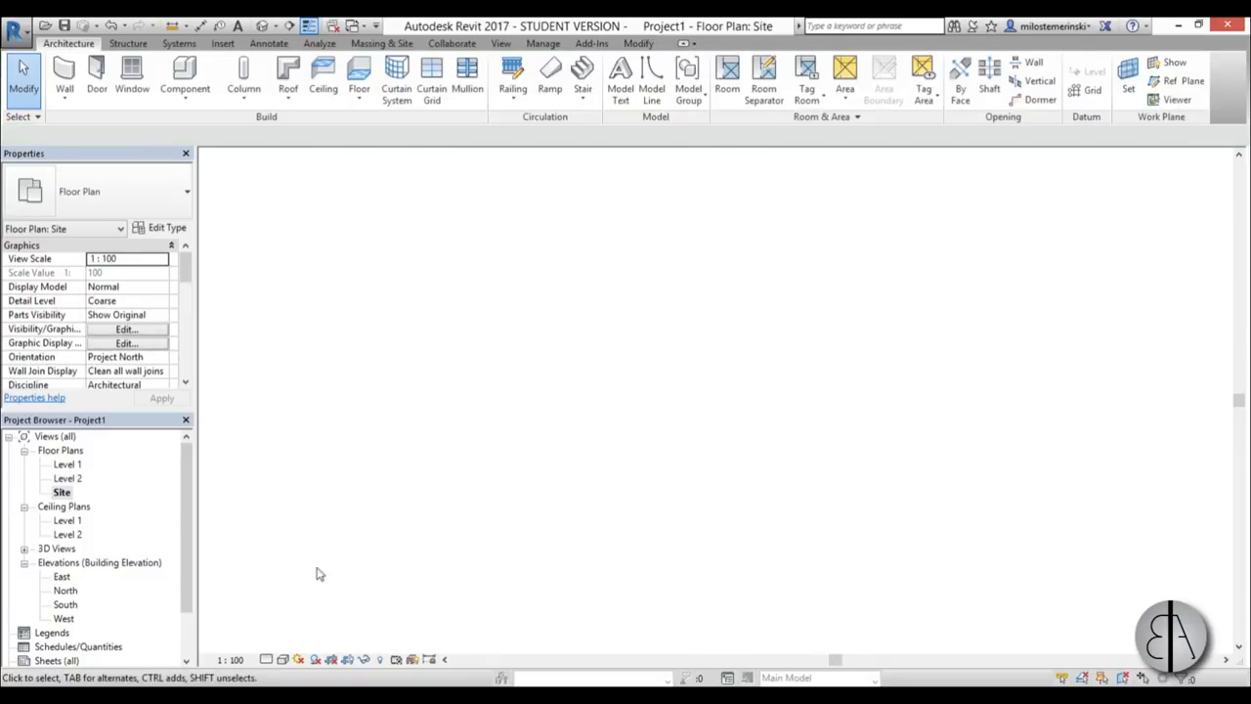
scroll(664, 453, down, 1)
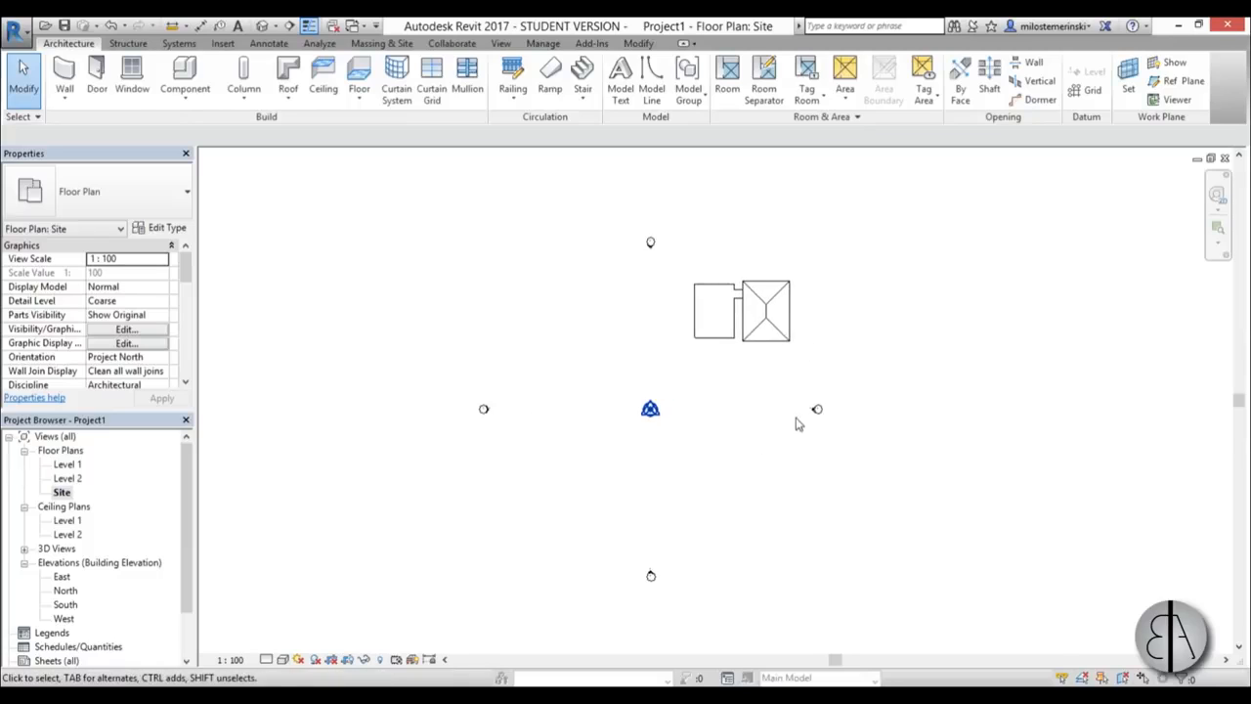
scroll(637, 363, up, 2)
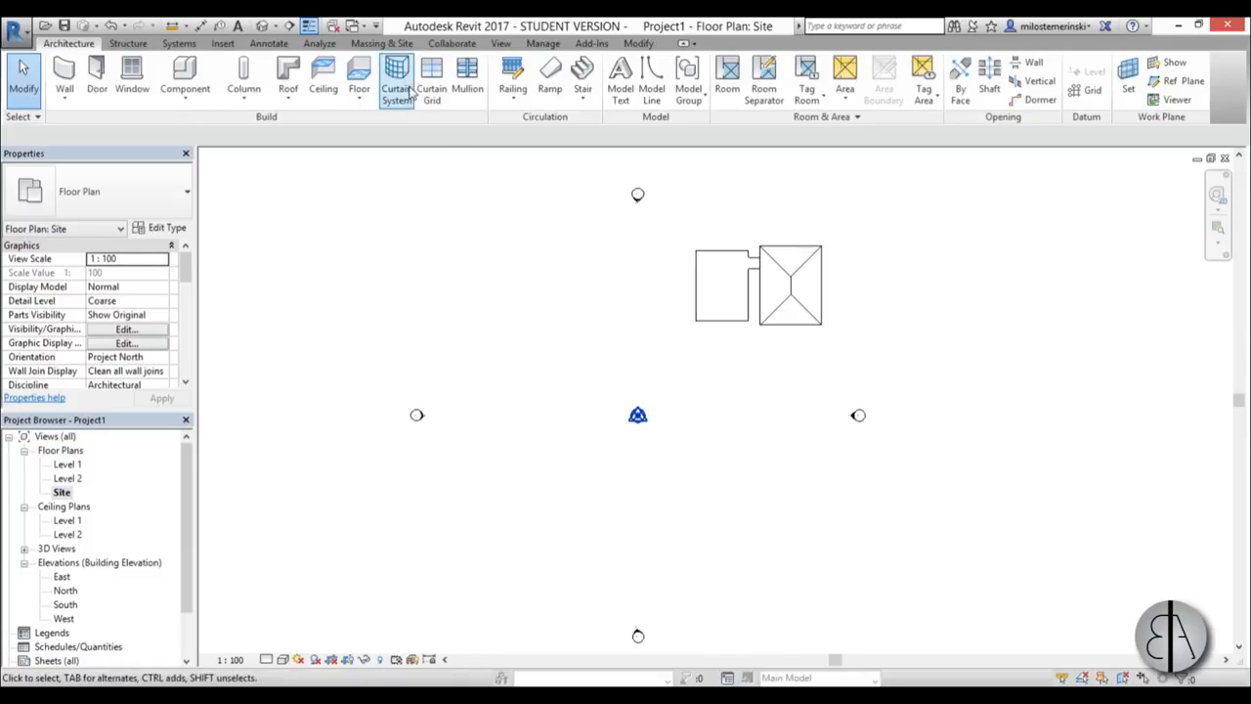
- Start a toposurface and place points at elevation 0 around the house and terrace, rounding the southwest corner
click(373, 45)
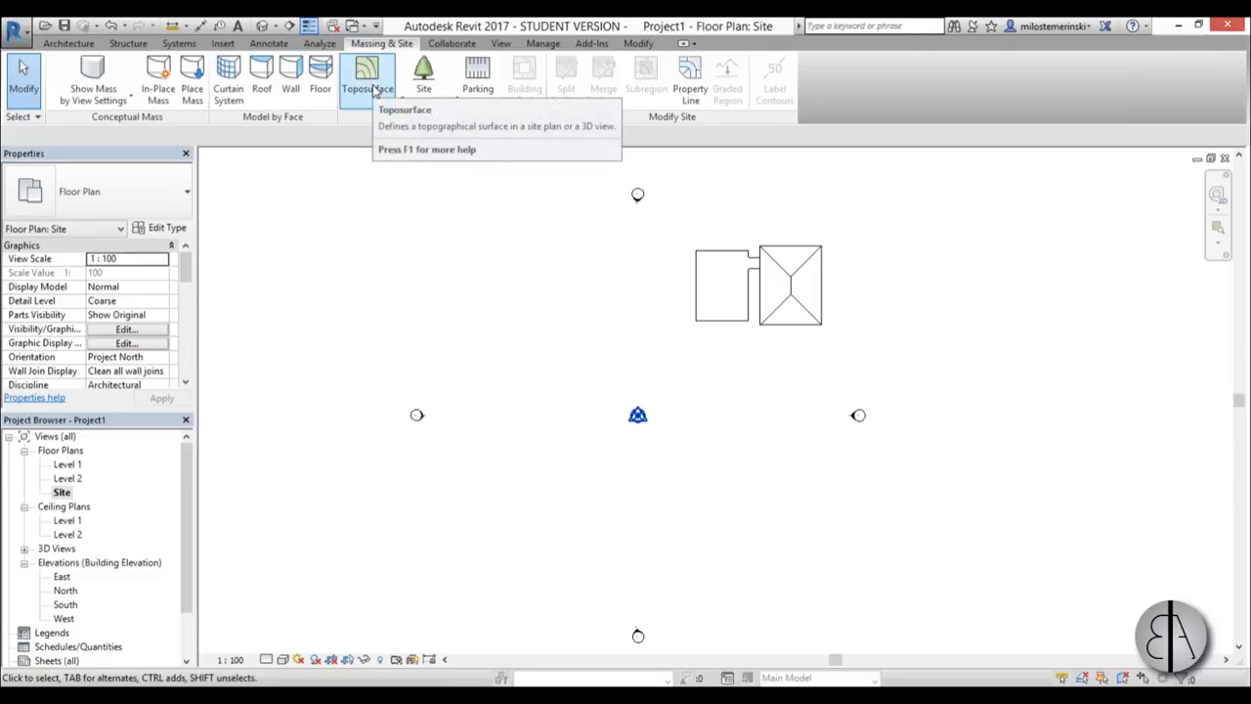
click(374, 91)
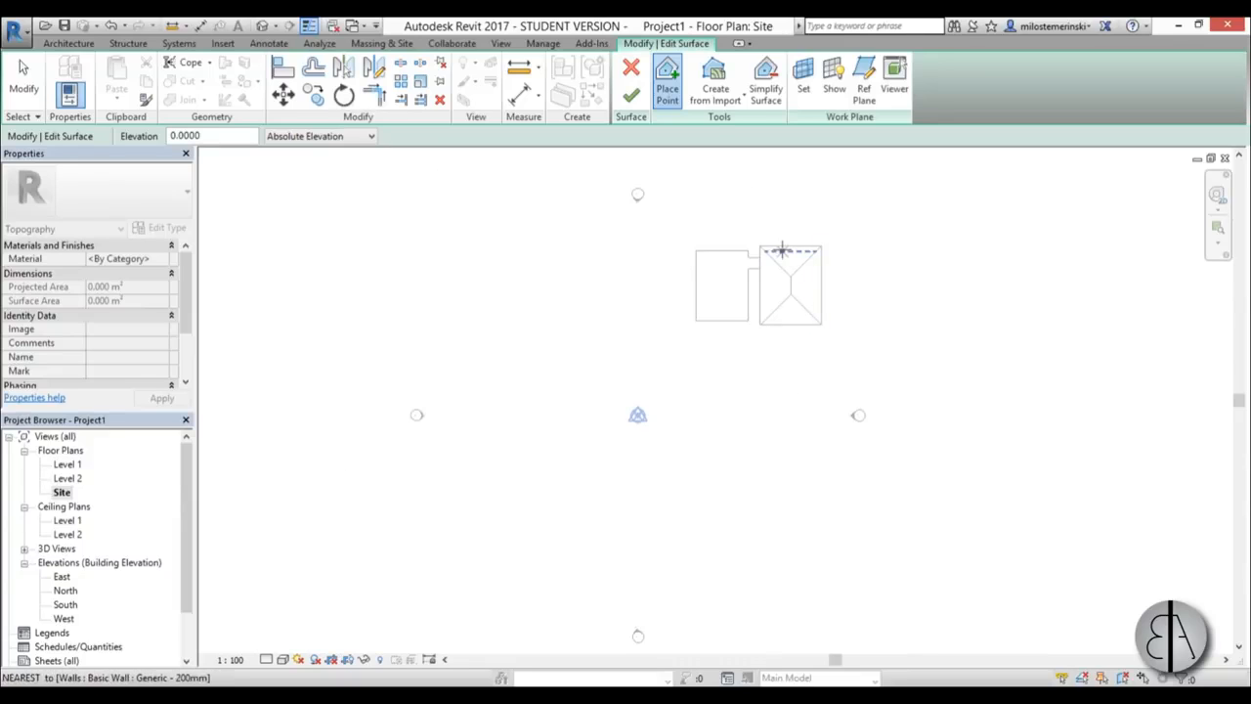
scroll(804, 251, up, 3)
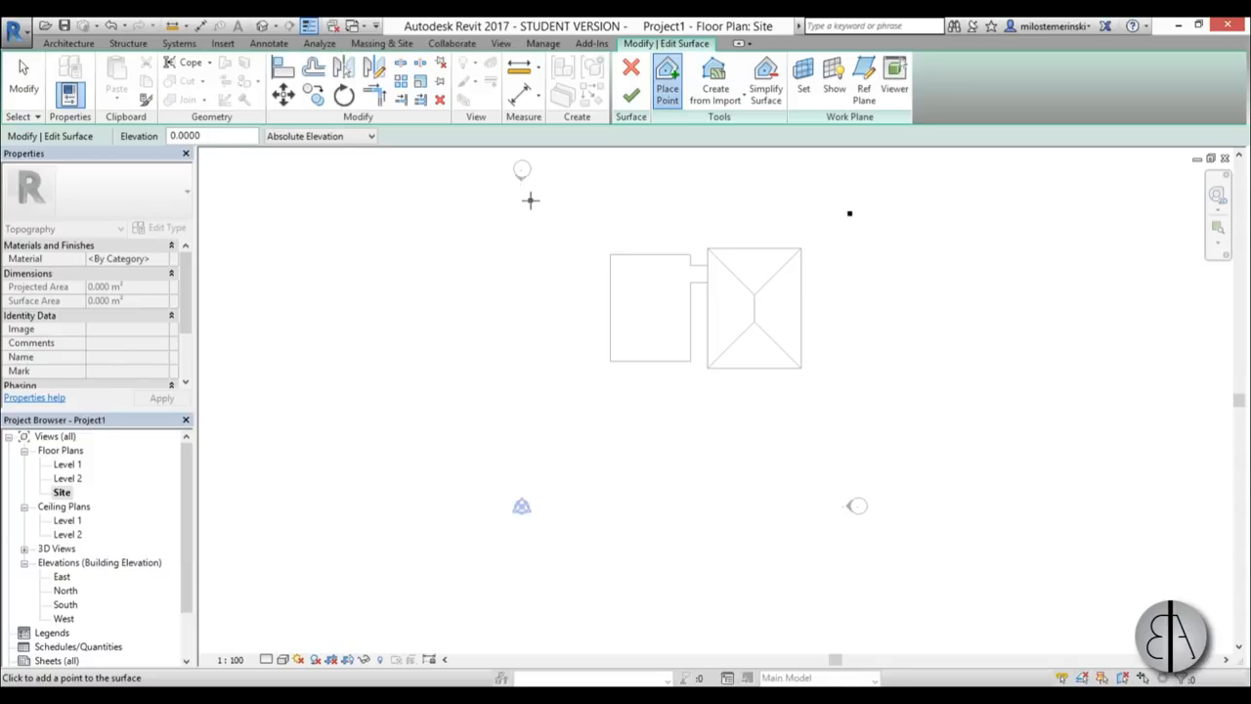
scroll(528, 372, down, 1)
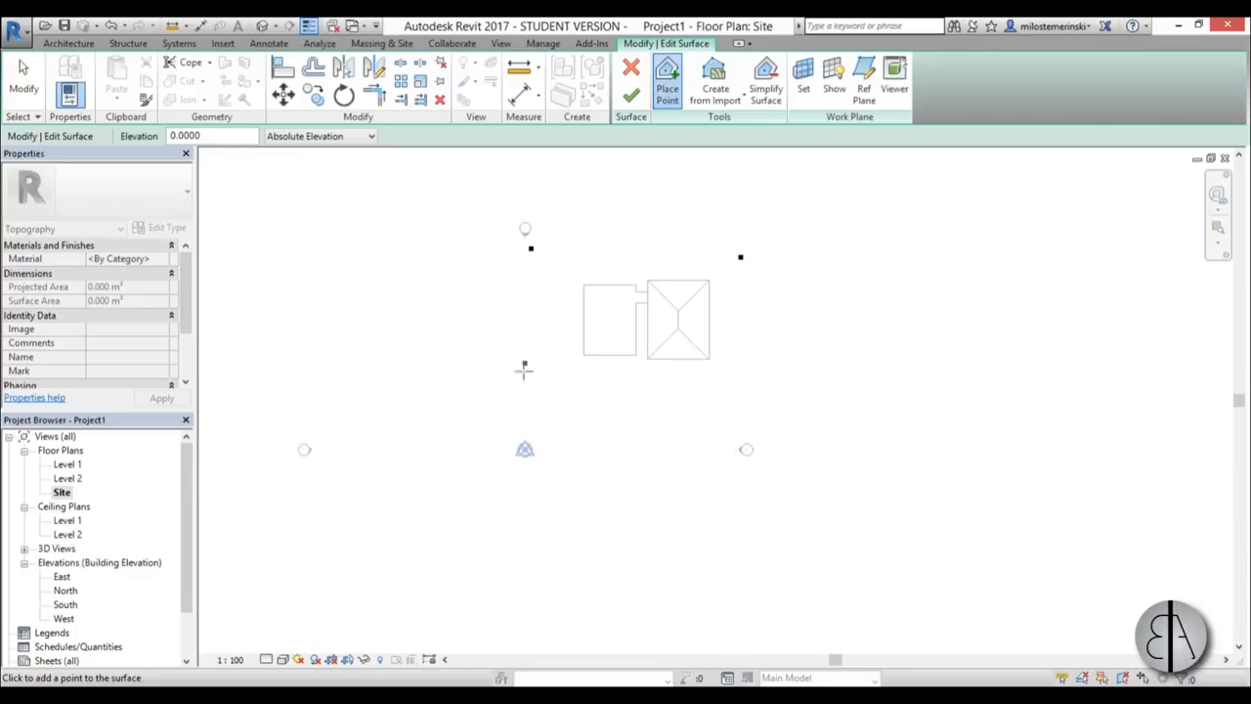
click(538, 332)
click(543, 348)
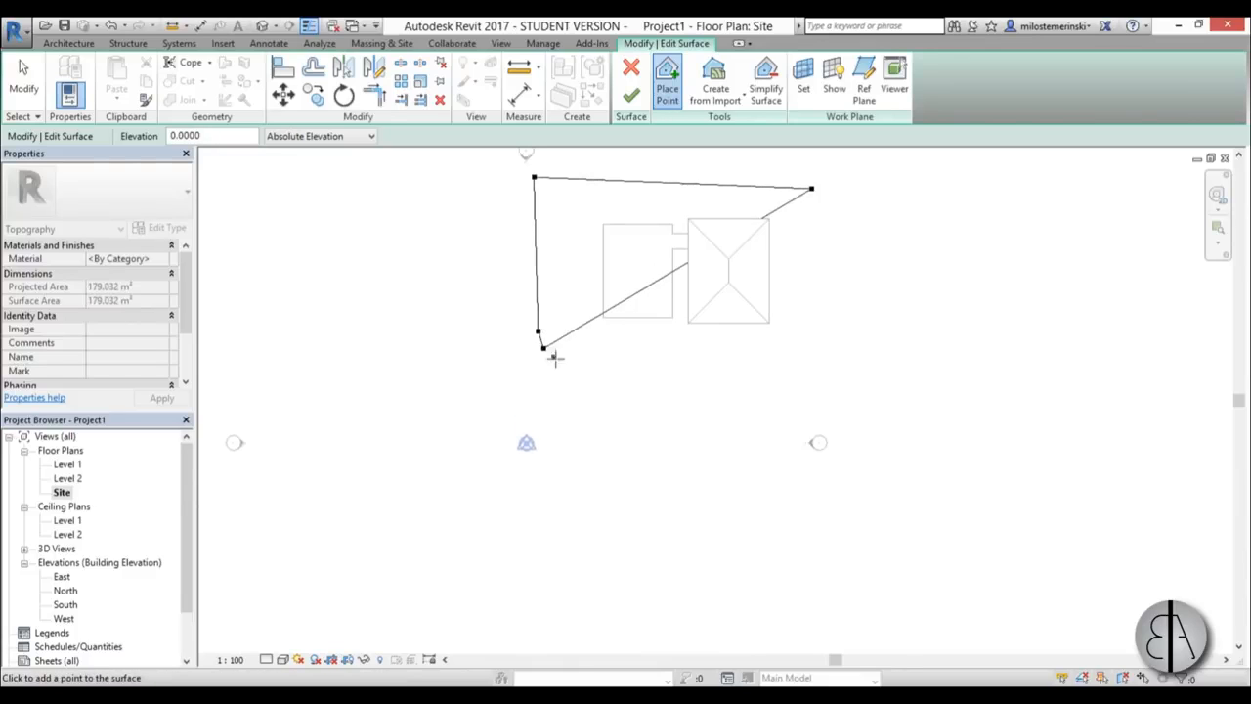
click(563, 364)
click(602, 371)
click(651, 376)
click(746, 375)
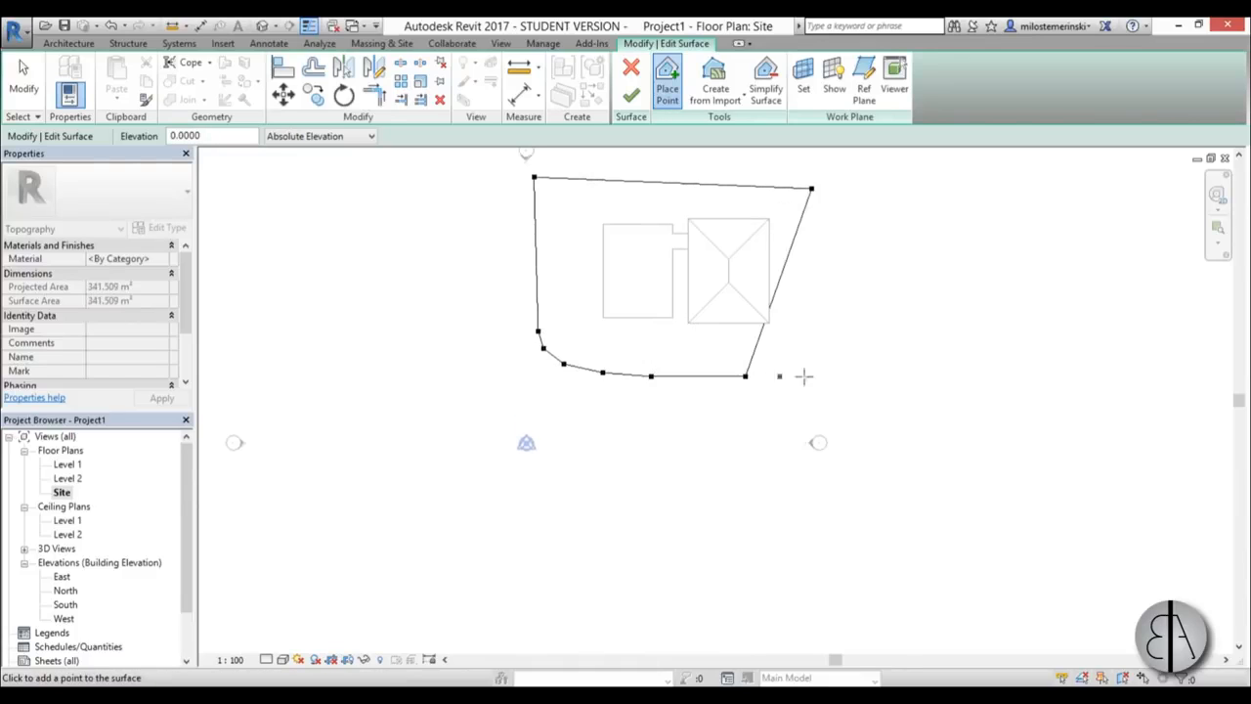
click(832, 376)
click(536, 298)
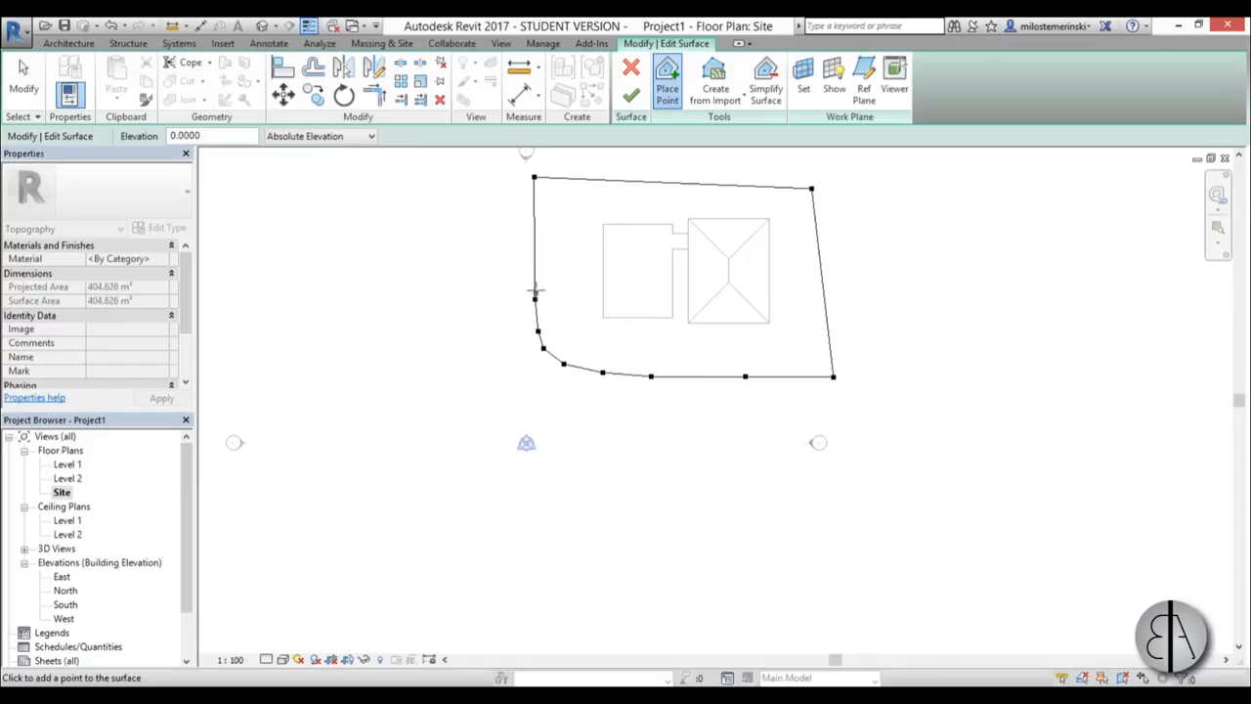
click(529, 263)
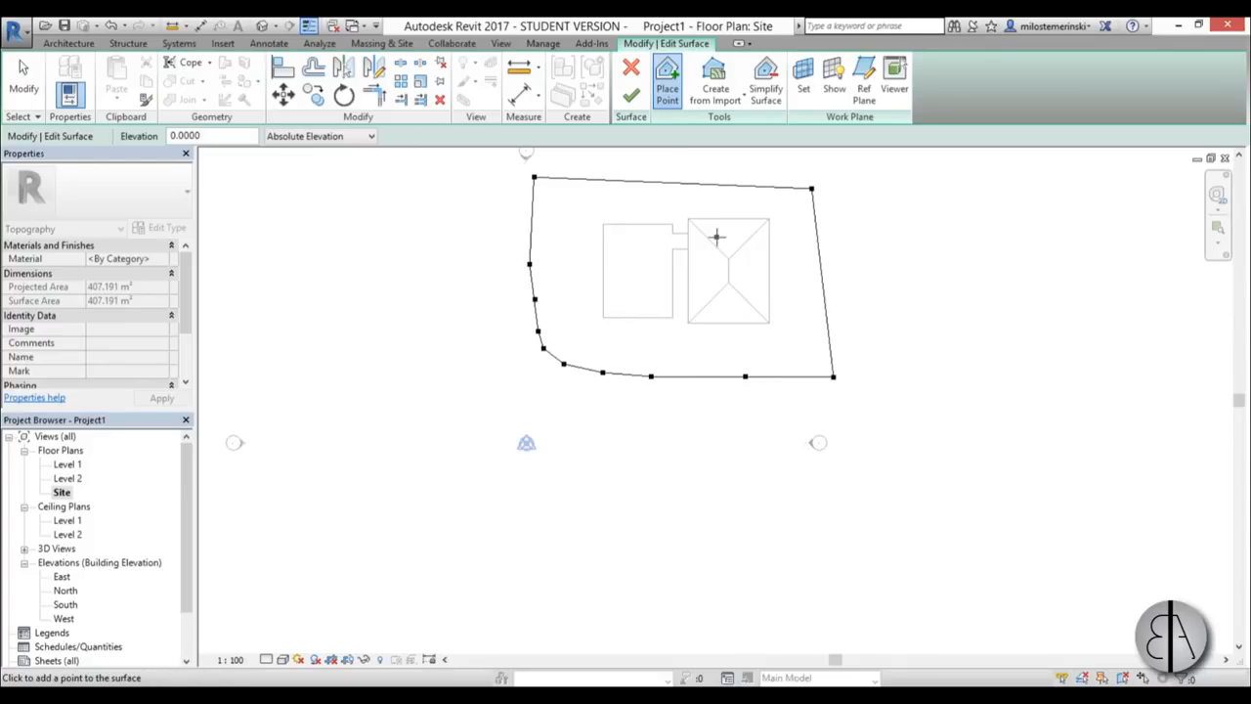
- Set the point elevation to -3 and place three surface points in a north-south row well west of the house
scroll(716, 238, down, 3)
middle_drag(620, 321, 709, 323)
scroll(724, 256, up, 1)
scroll(724, 256, up, 1)
drag(231, 138, 47, 142)
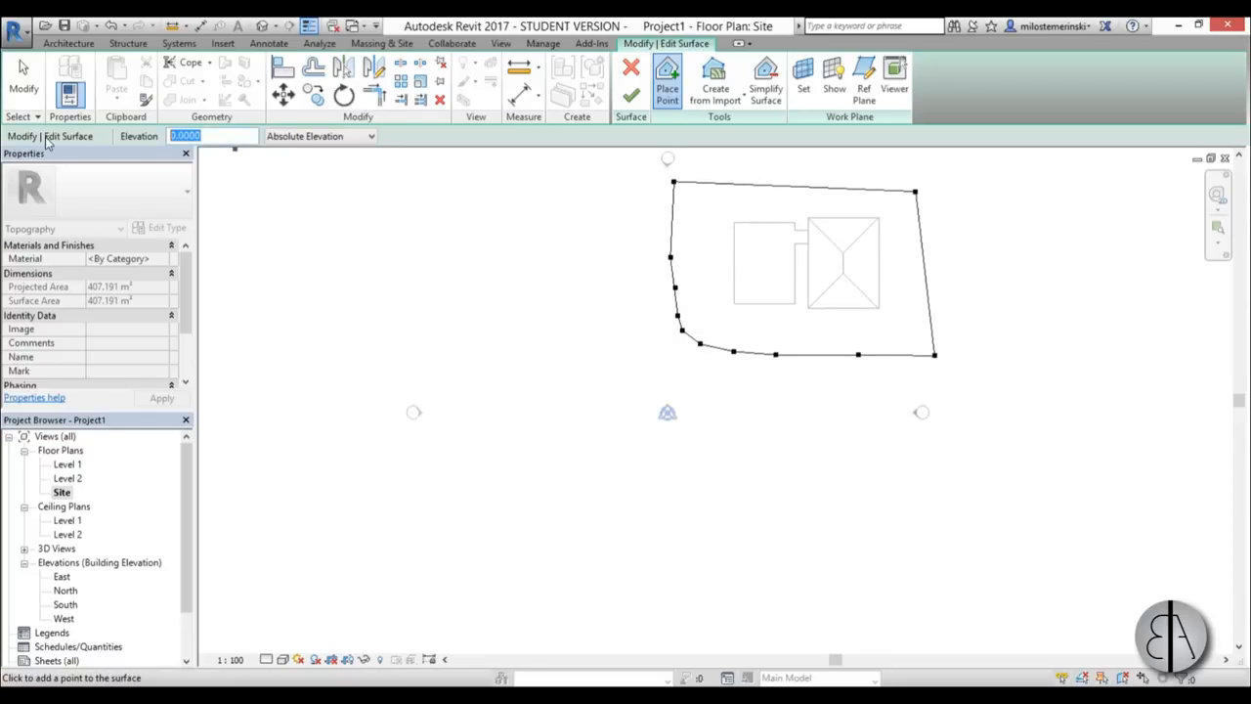
text(-3.0000)
middle_drag(679, 366, 866, 417)
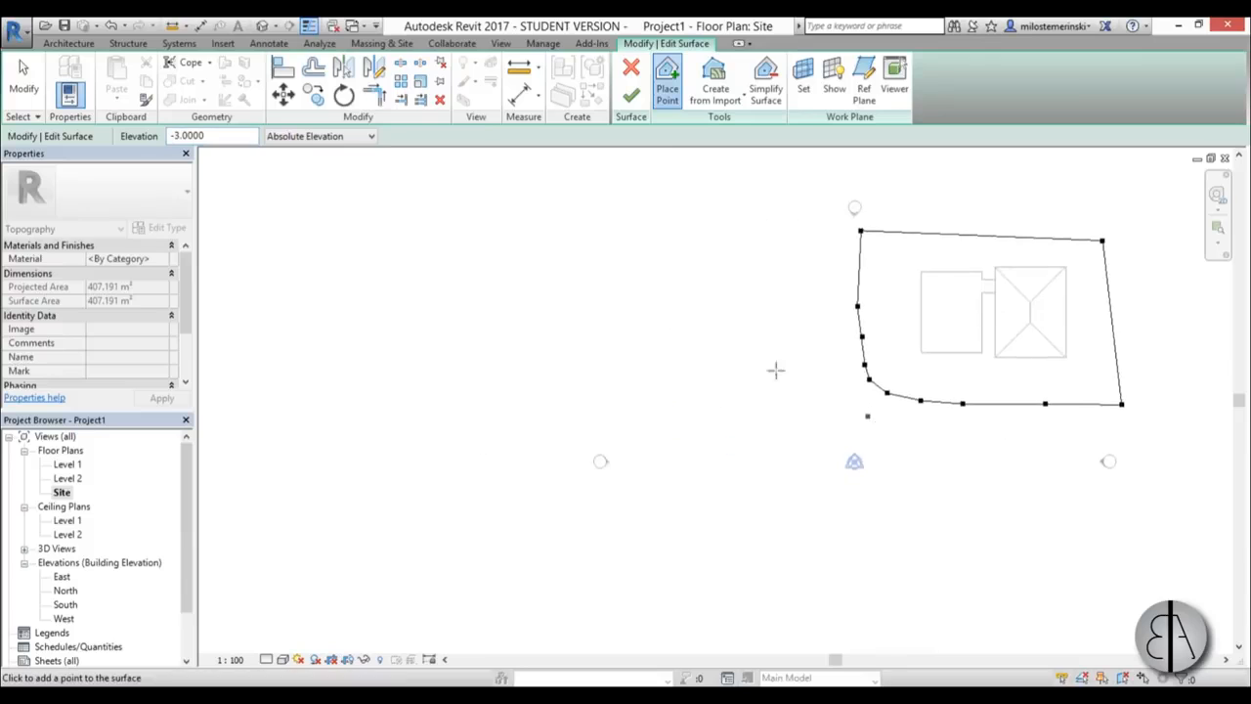
scroll(626, 285, down, 1)
click(534, 250)
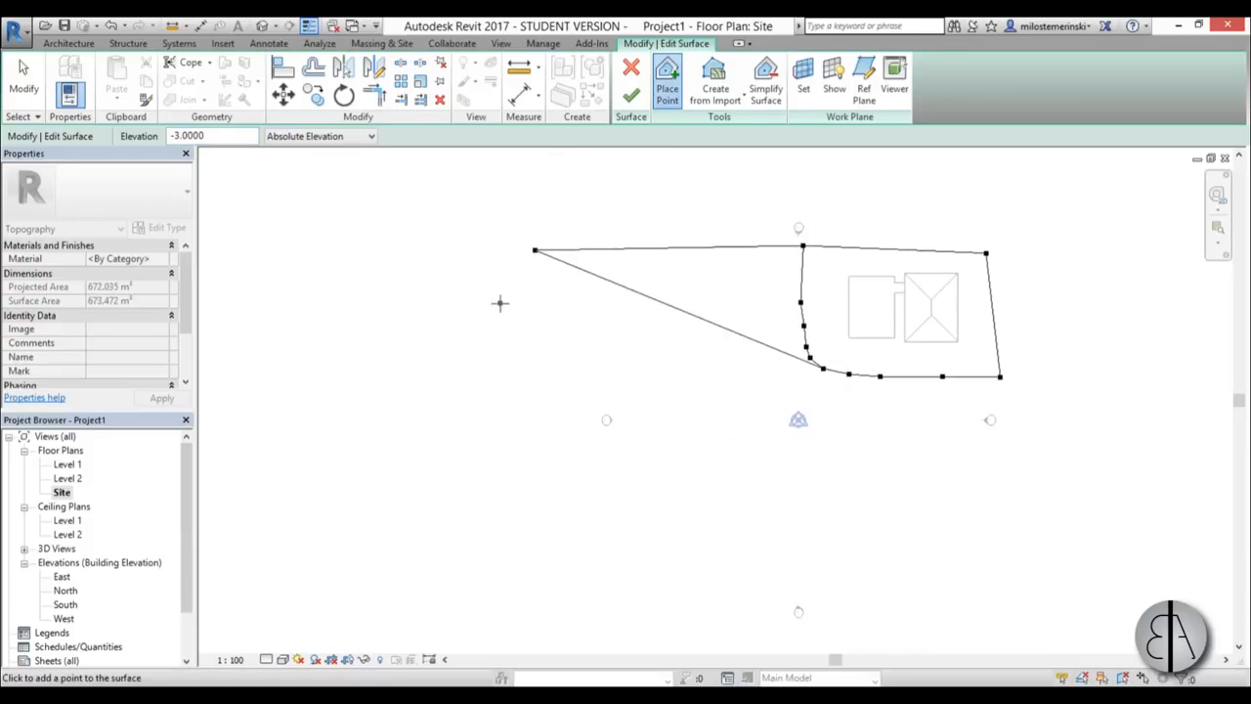
scroll(653, 251, down, 1)
scroll(605, 277, up, 1)
click(564, 279)
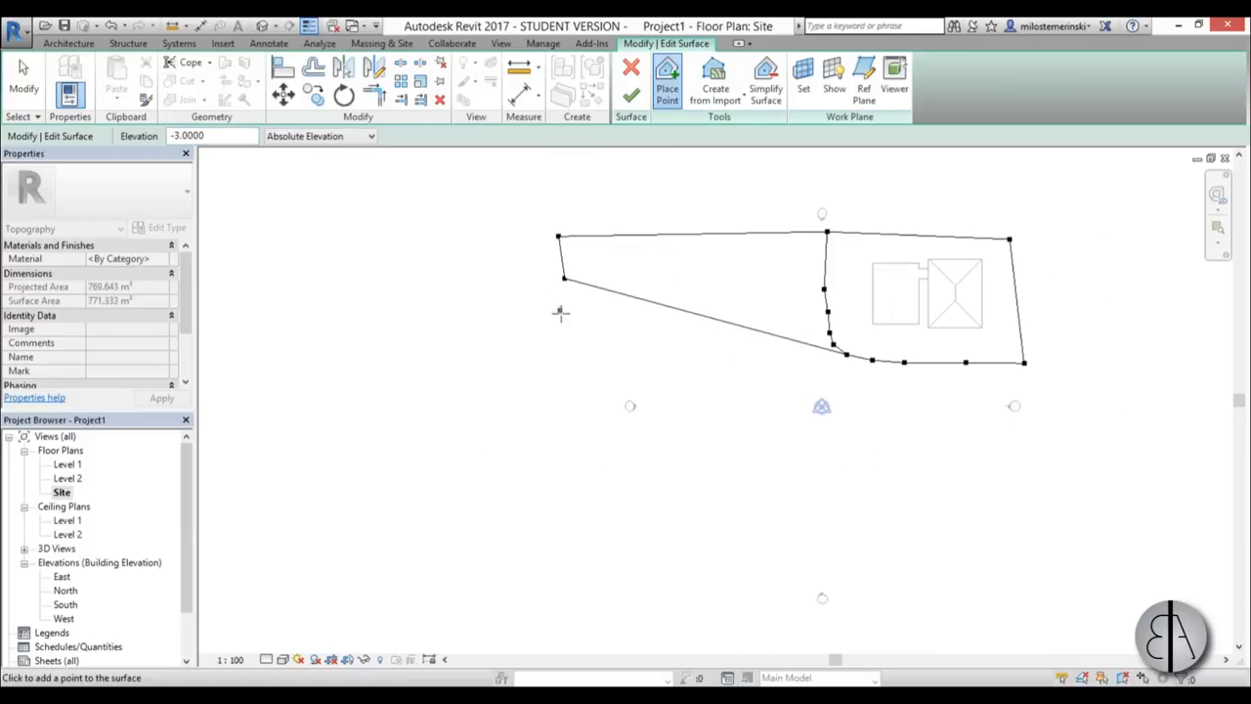
click(565, 320)
scroll(620, 270, down, 1)
scroll(684, 293, up, 1)
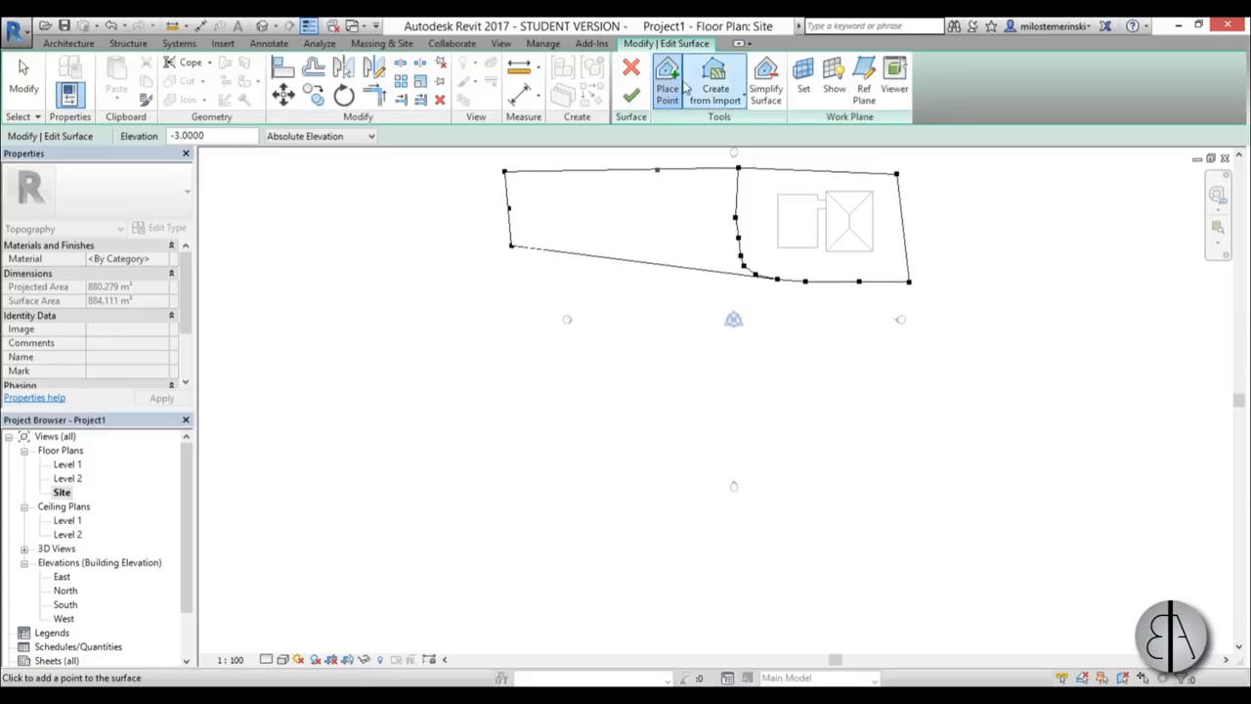
- Place three more surface points at elevation -3 far south of the house, forming a chamfered southeast corner
scroll(918, 391, down, 1)
scroll(968, 426, down, 2)
middle_drag(935, 504, 871, 394)
scroll(873, 394, up, 1)
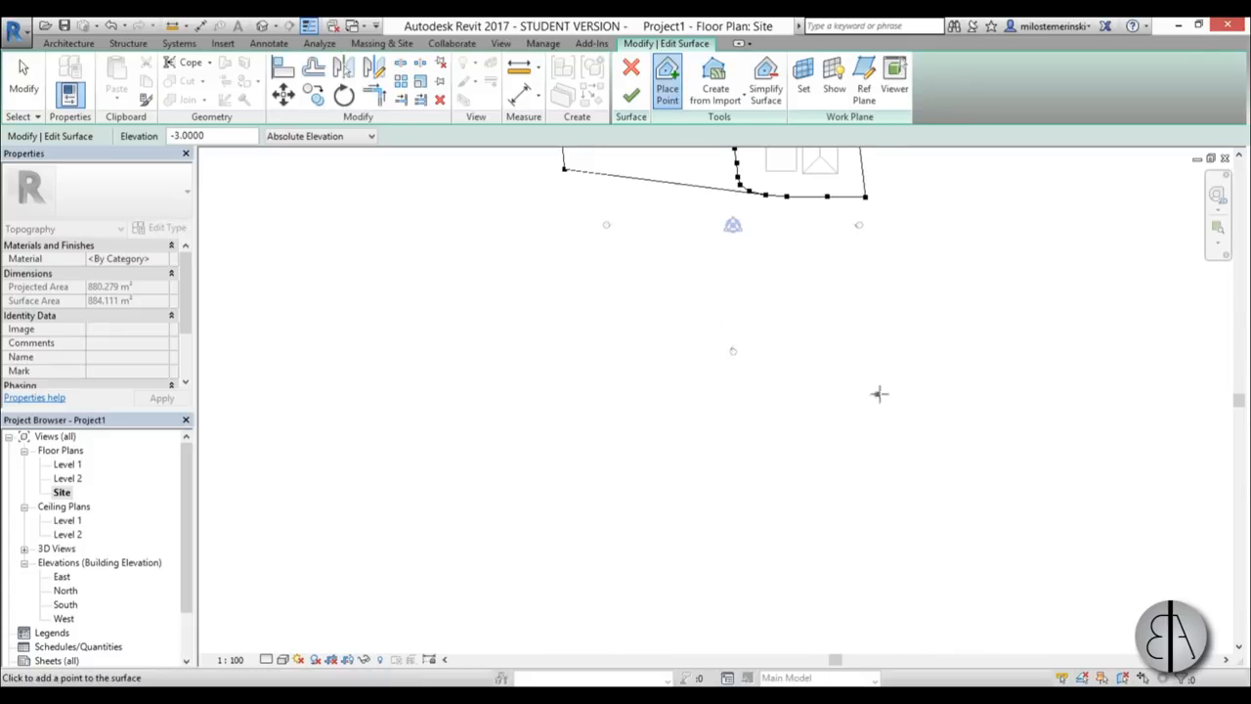
click(872, 333)
click(856, 355)
click(843, 363)
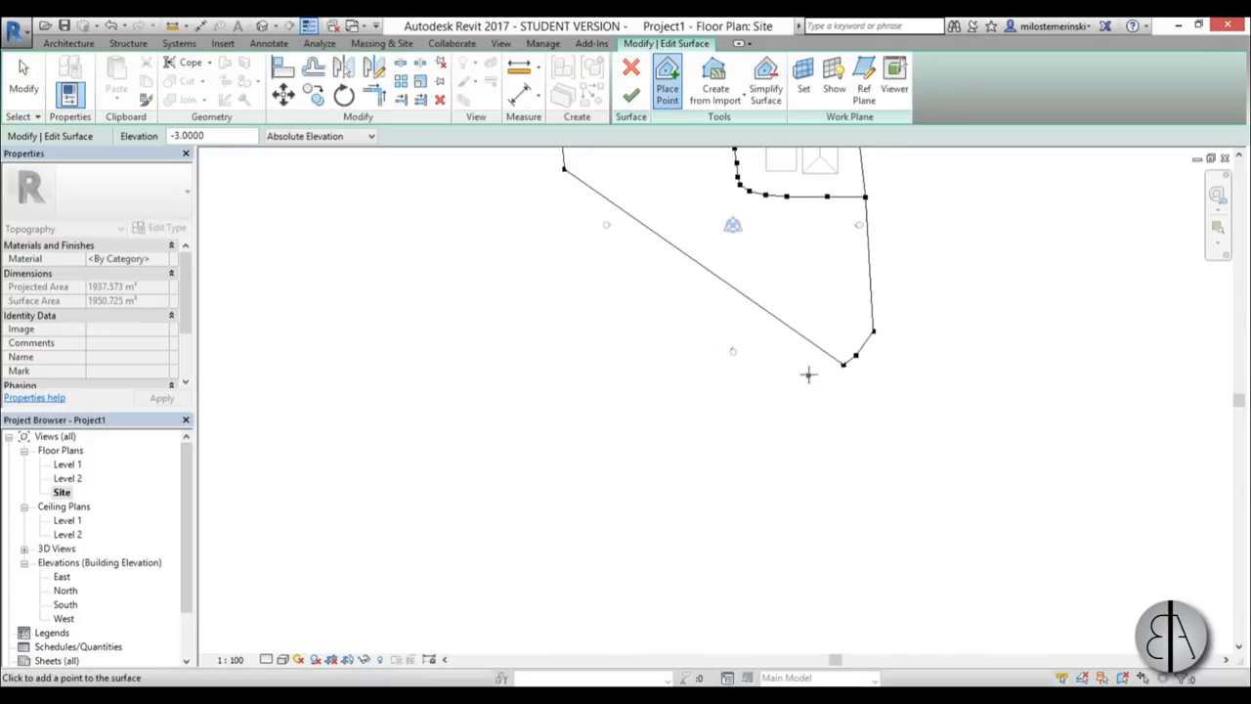
- Set the point elevation to -6 and place four surface points around the site's southwest corner
middle_drag(737, 310, 694, 355)
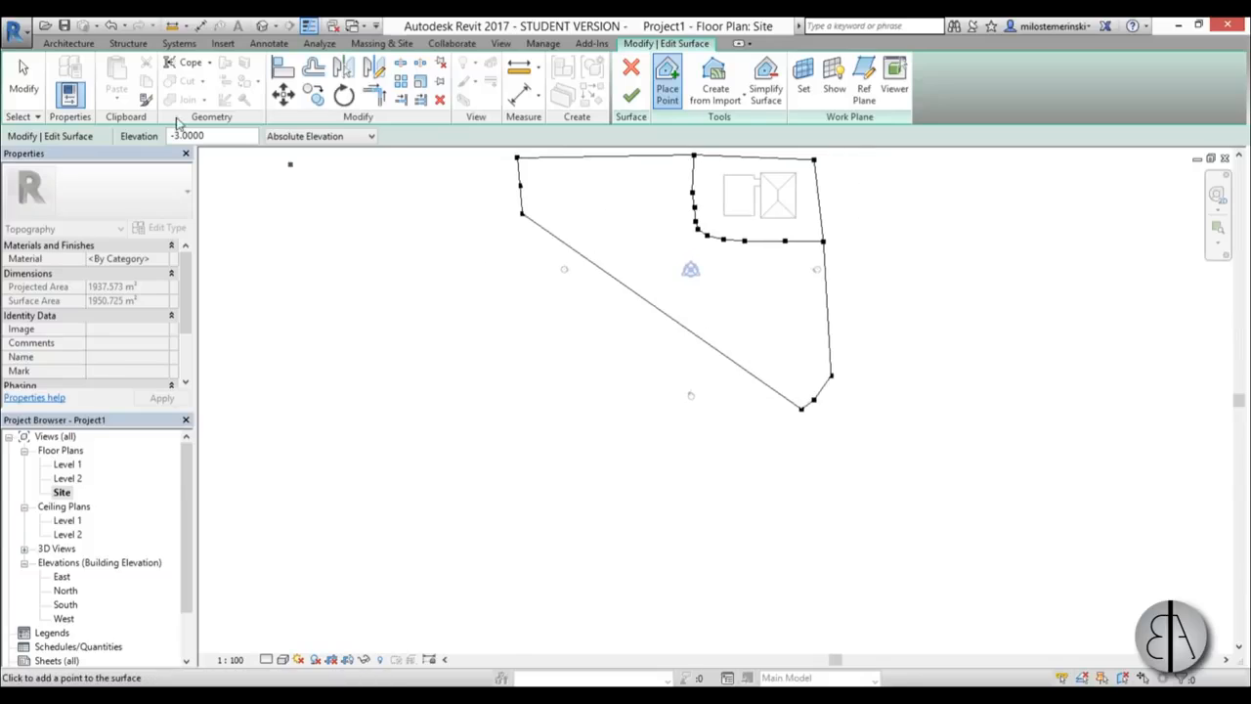
double_click(229, 137)
text(-6.0000)
click(602, 413)
click(554, 414)
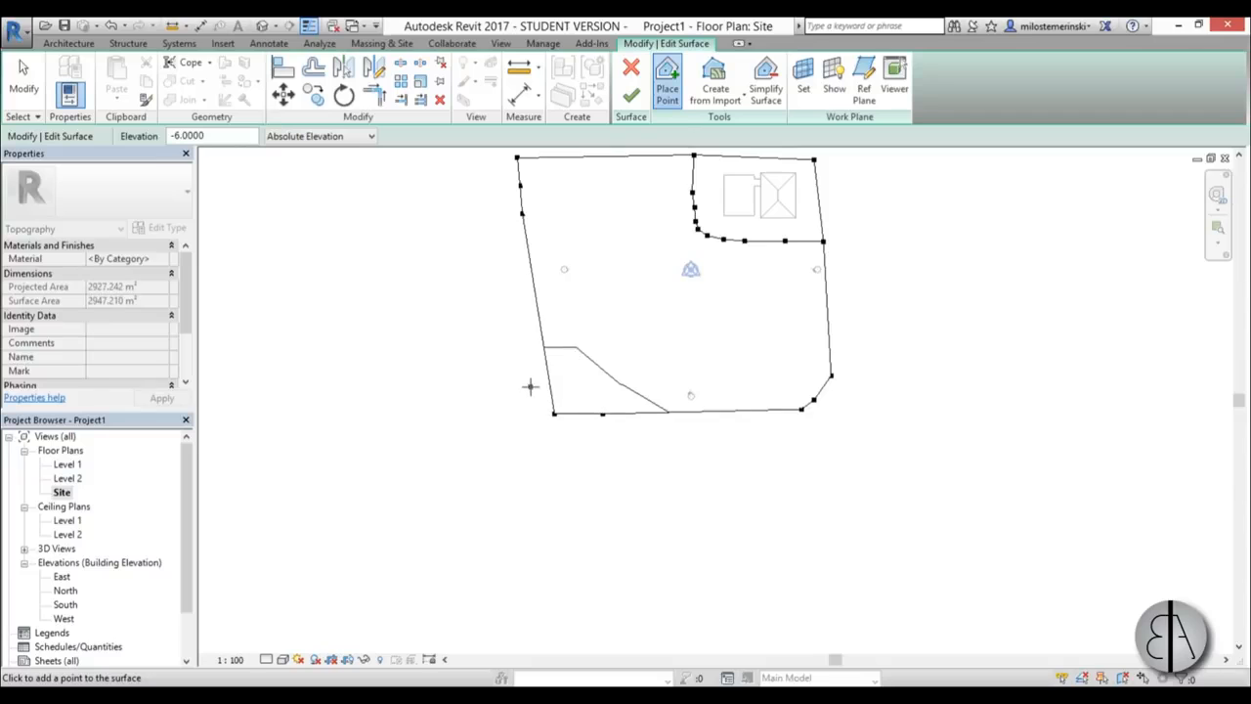
click(529, 381)
key(Escape)
- Shift the two lower -3 elevation points on the west boundary slightly outward and finish the toposurface
scroll(518, 190, up, 2)
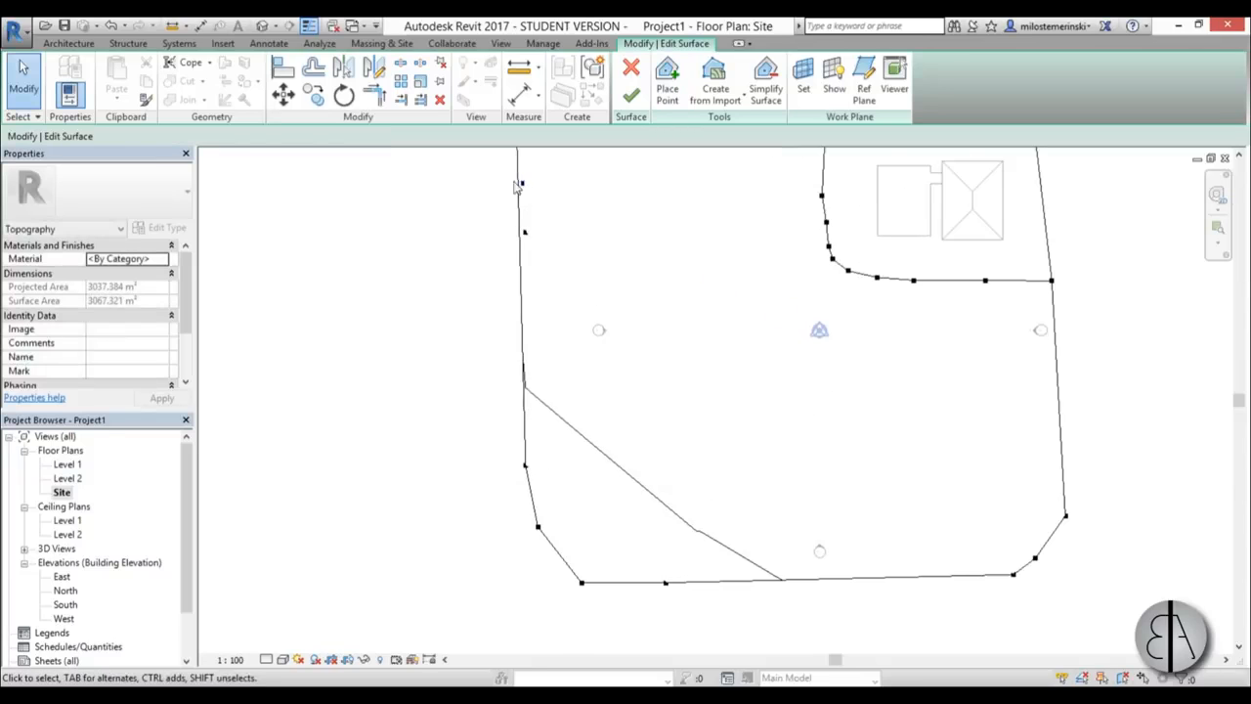
drag(494, 168, 506, 236)
click(542, 284)
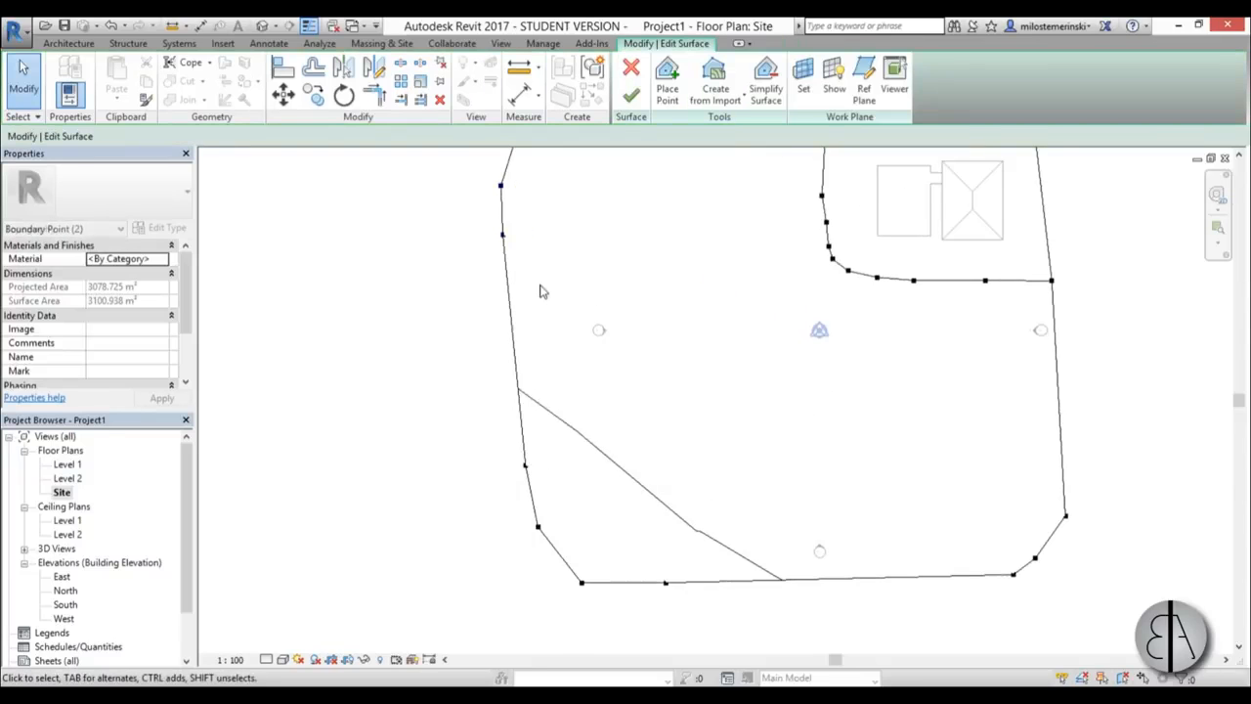
scroll(541, 280, down, 2)
scroll(544, 213, up, 1)
scroll(475, 269, down, 3)
middle_drag(677, 392, 673, 376)
scroll(581, 361, up, 3)
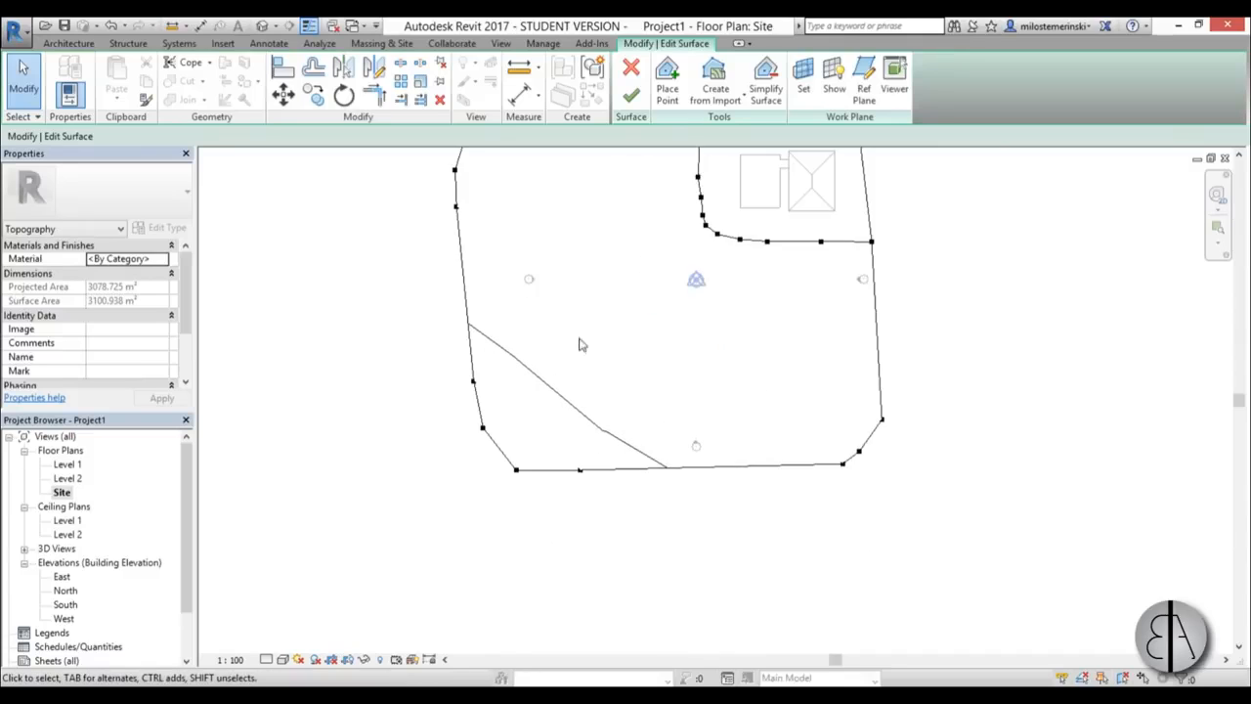
scroll(572, 391, down, 1)
middle_drag(590, 407, 580, 444)
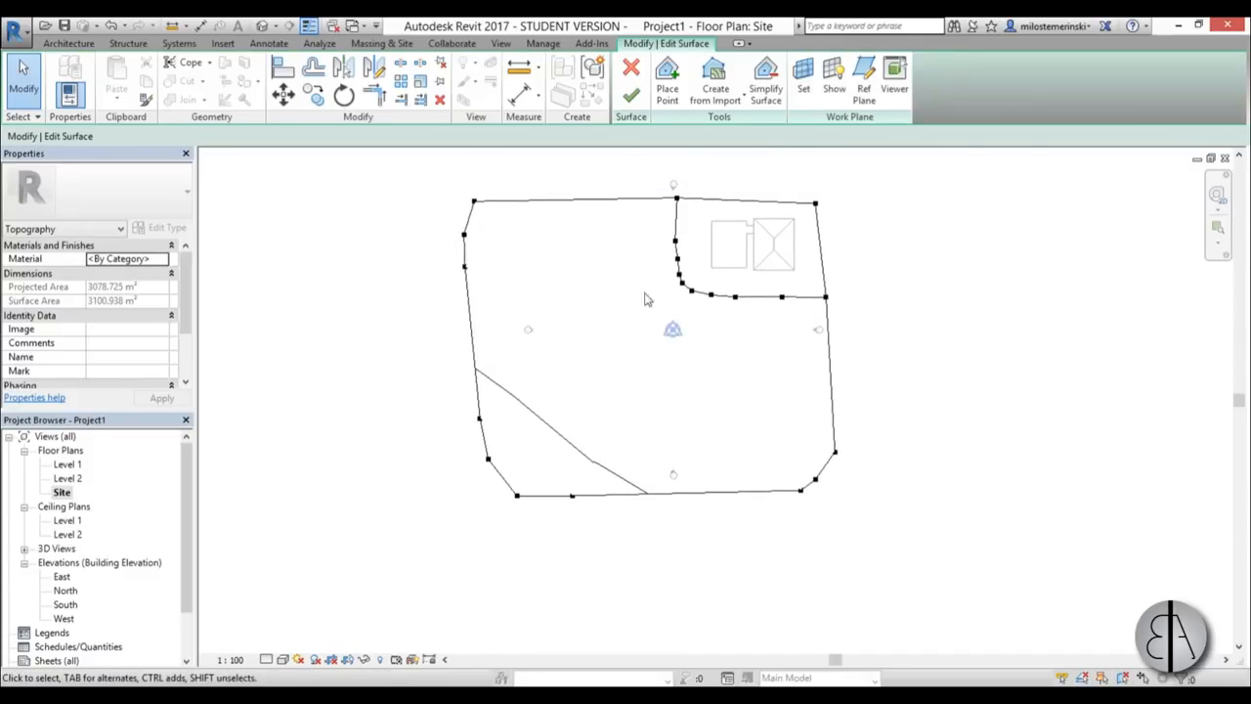
click(630, 96)
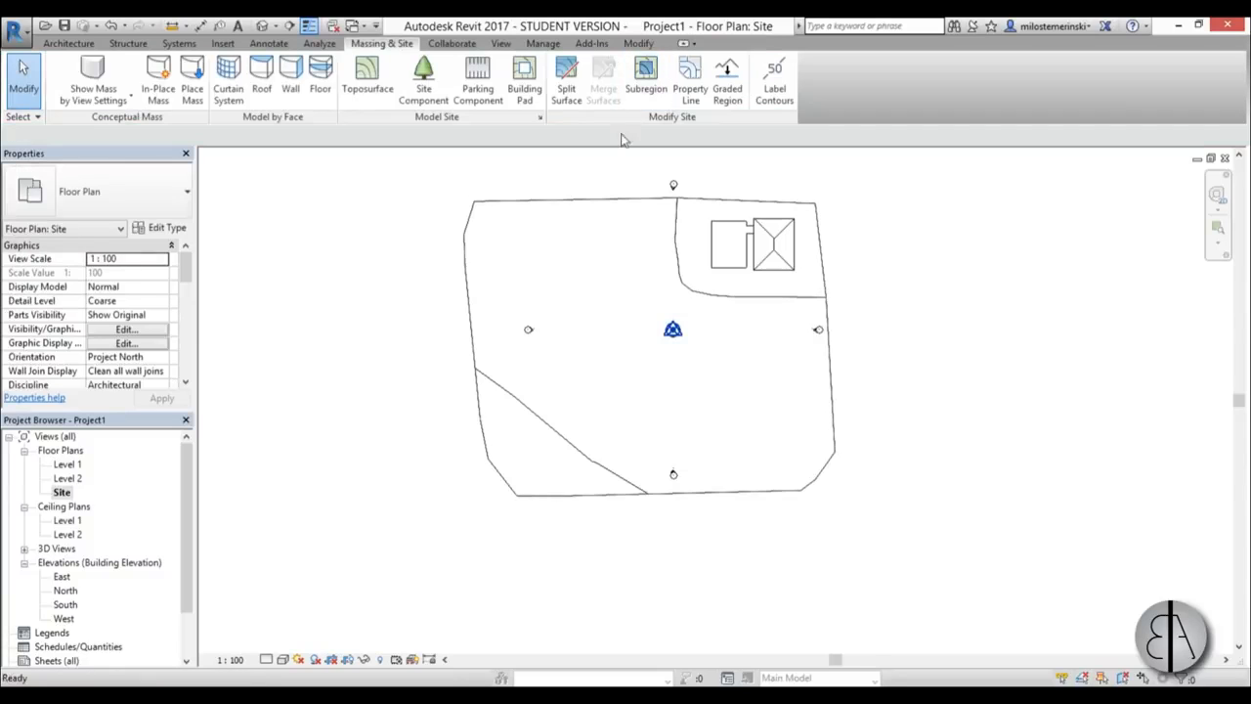
- Set the contour line display interval to 1 in the Site Settings
click(541, 117)
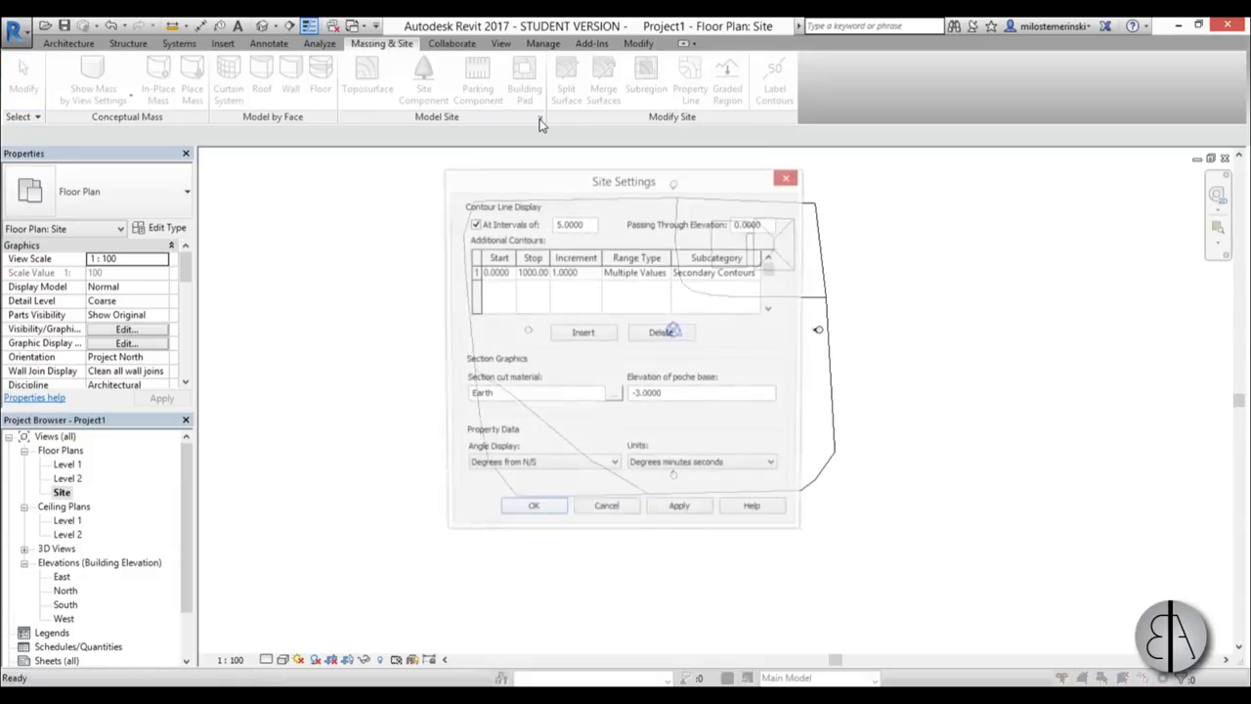
drag(564, 179, 325, 159)
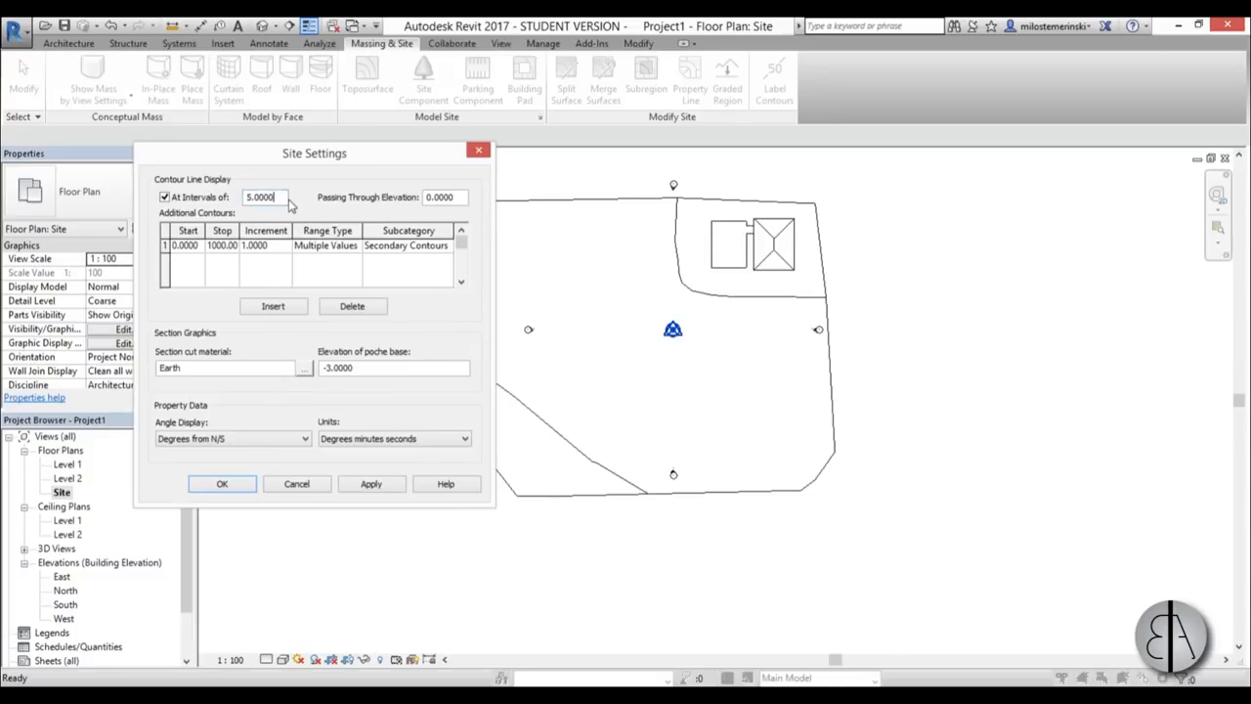
drag(281, 197, 155, 198)
text(1)
key(Return)
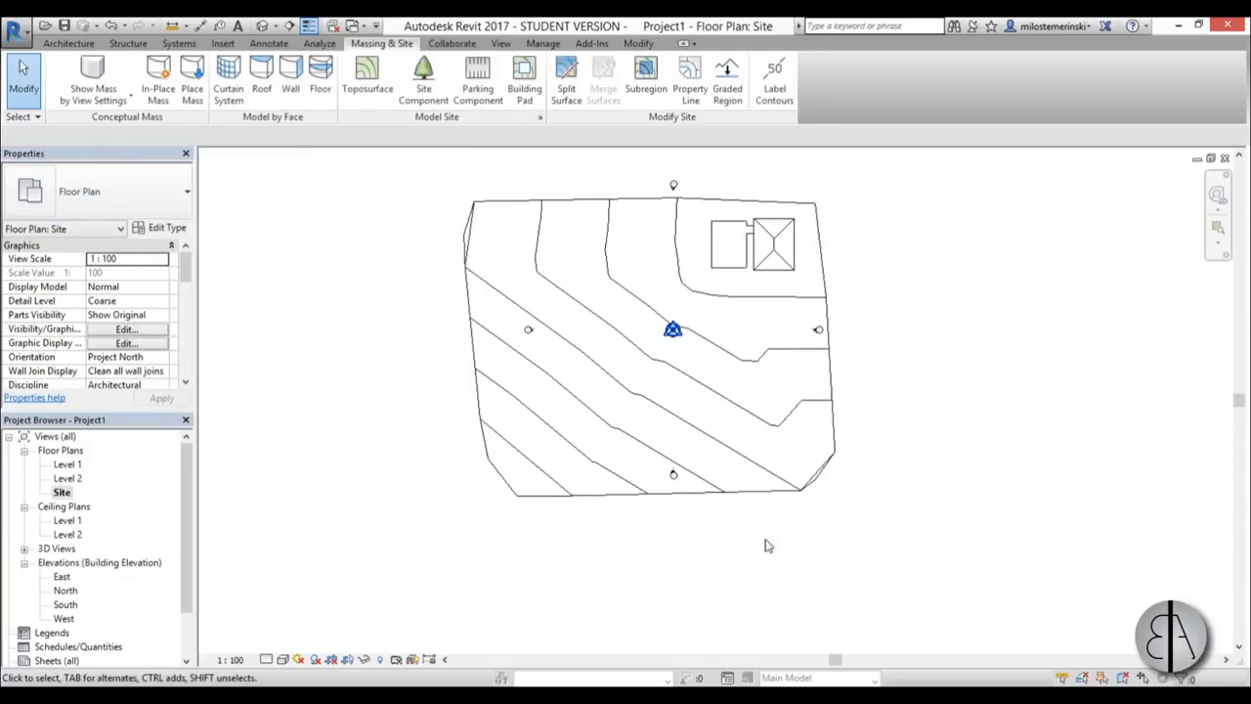
- Open the 3D view and examine the terrain around the house and terrace
click(261, 26)
shift+middle_drag(690, 441, 852, 345)
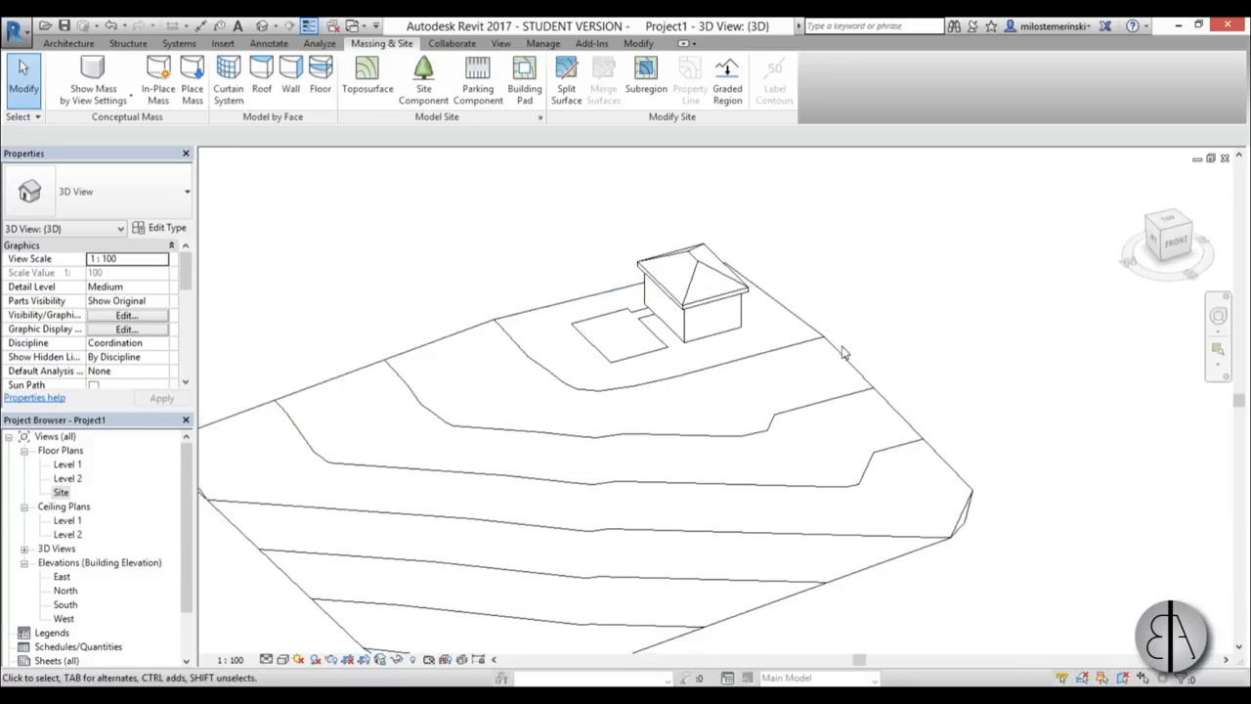
scroll(667, 339, up, 2)
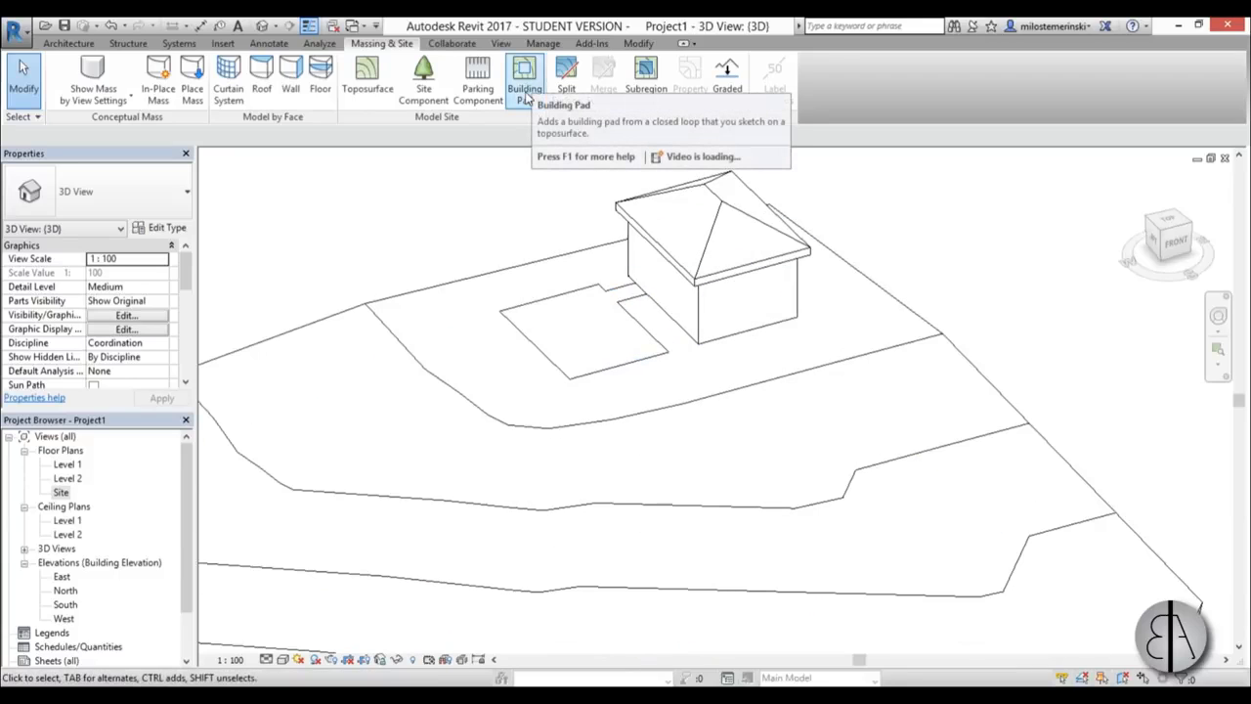
- Start a building pad boundary in the Site floor plan and set the view's visual style to Wireframe
click(523, 78)
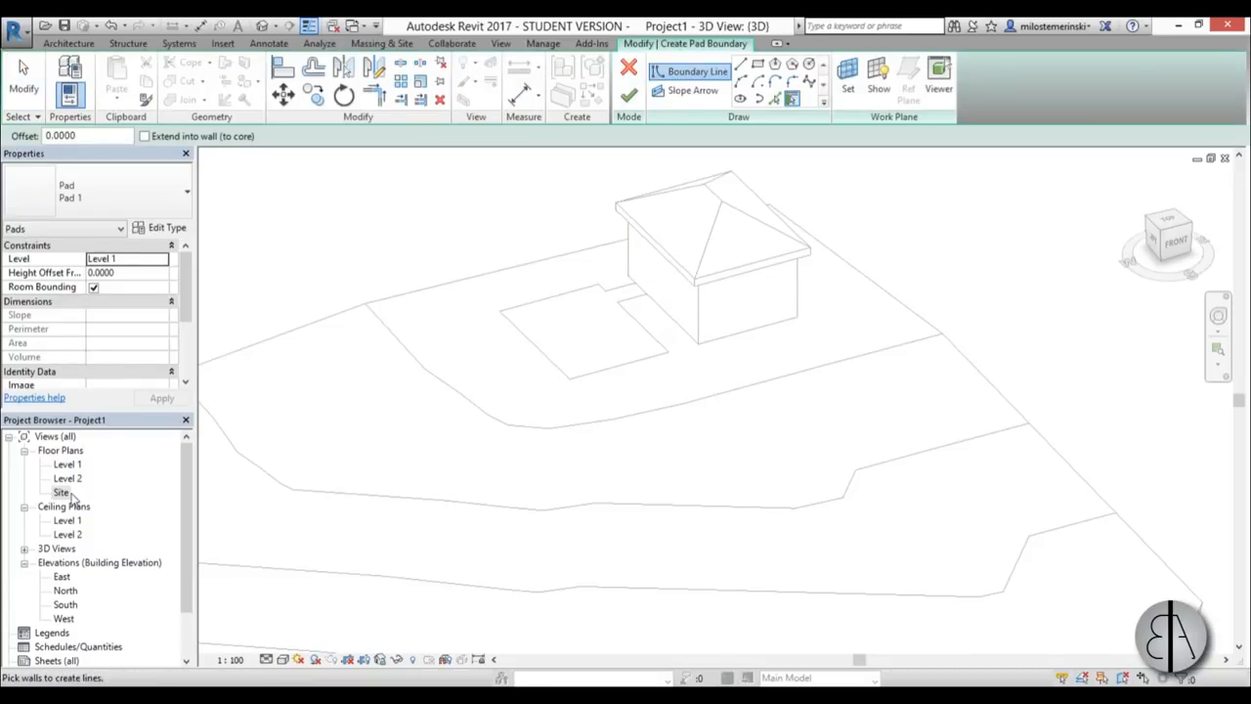
double_click(61, 493)
scroll(726, 276, up, 3)
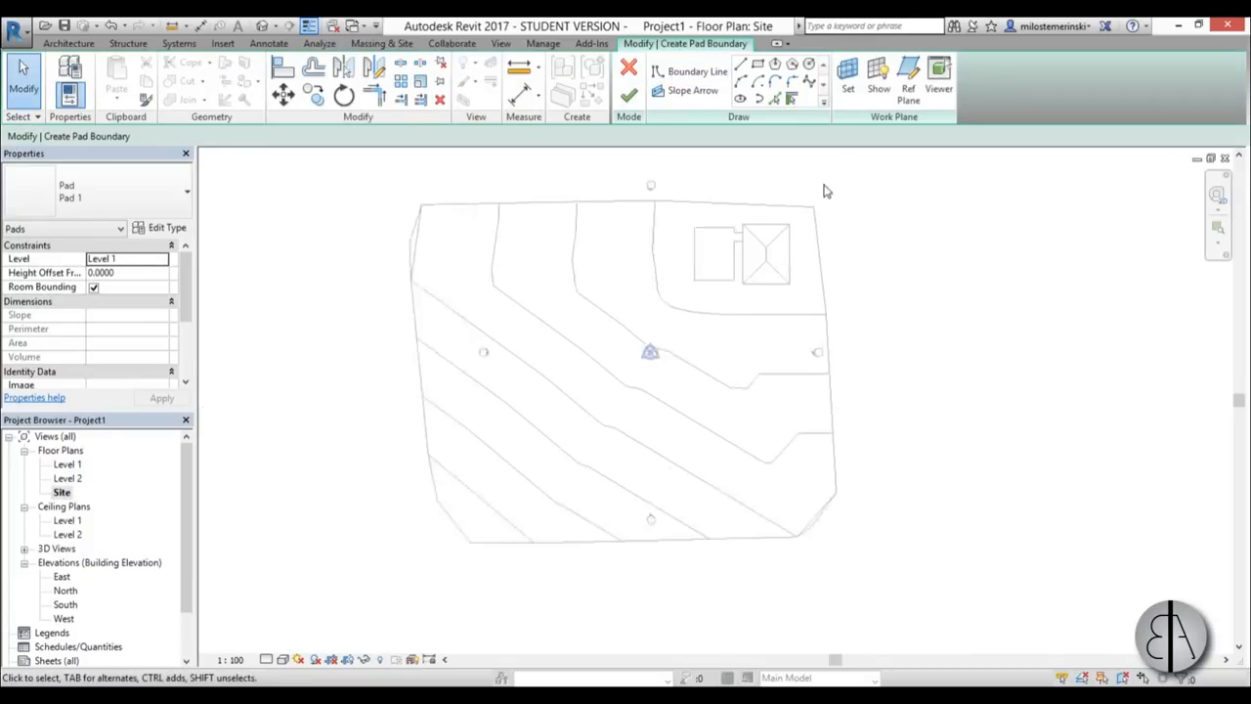
scroll(726, 276, up, 1)
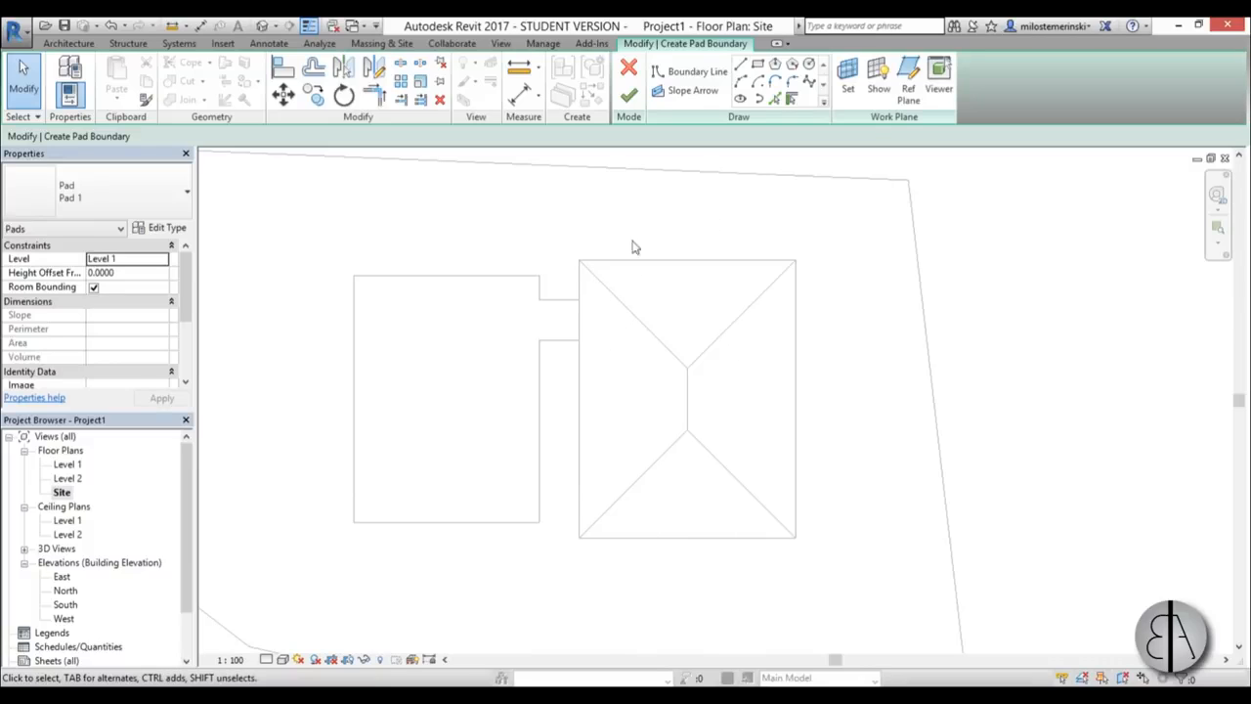
click(282, 659)
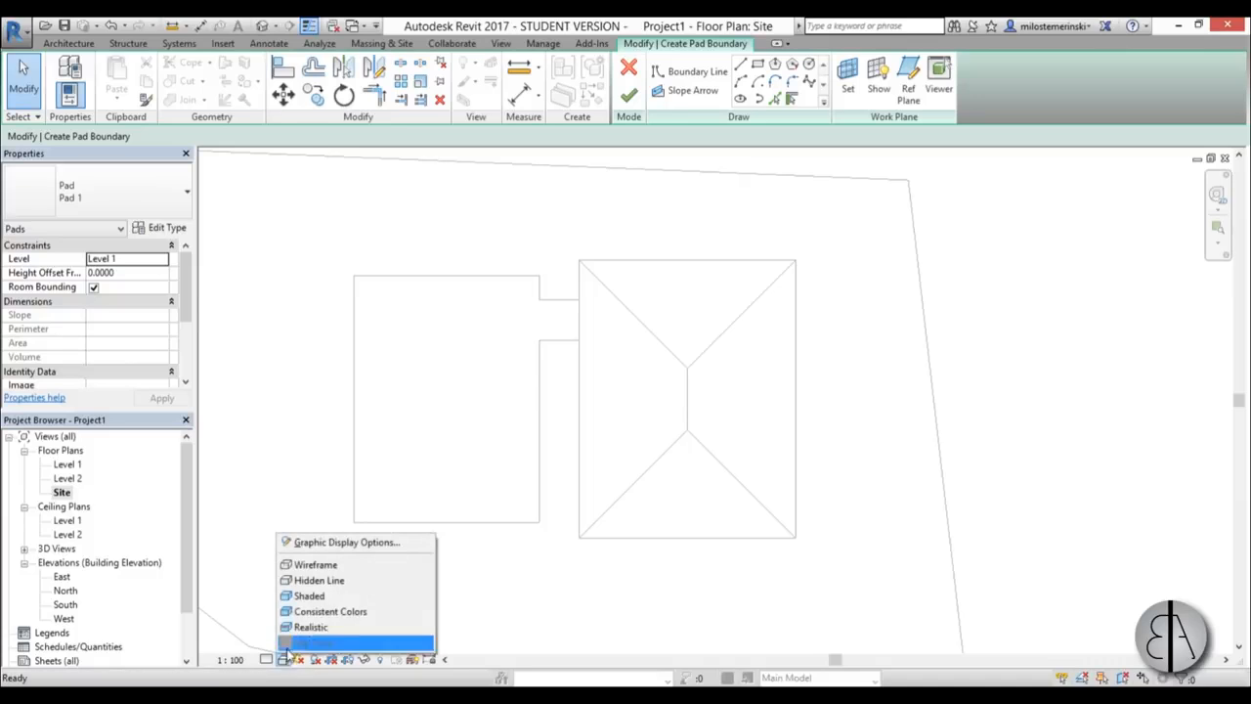
click(315, 567)
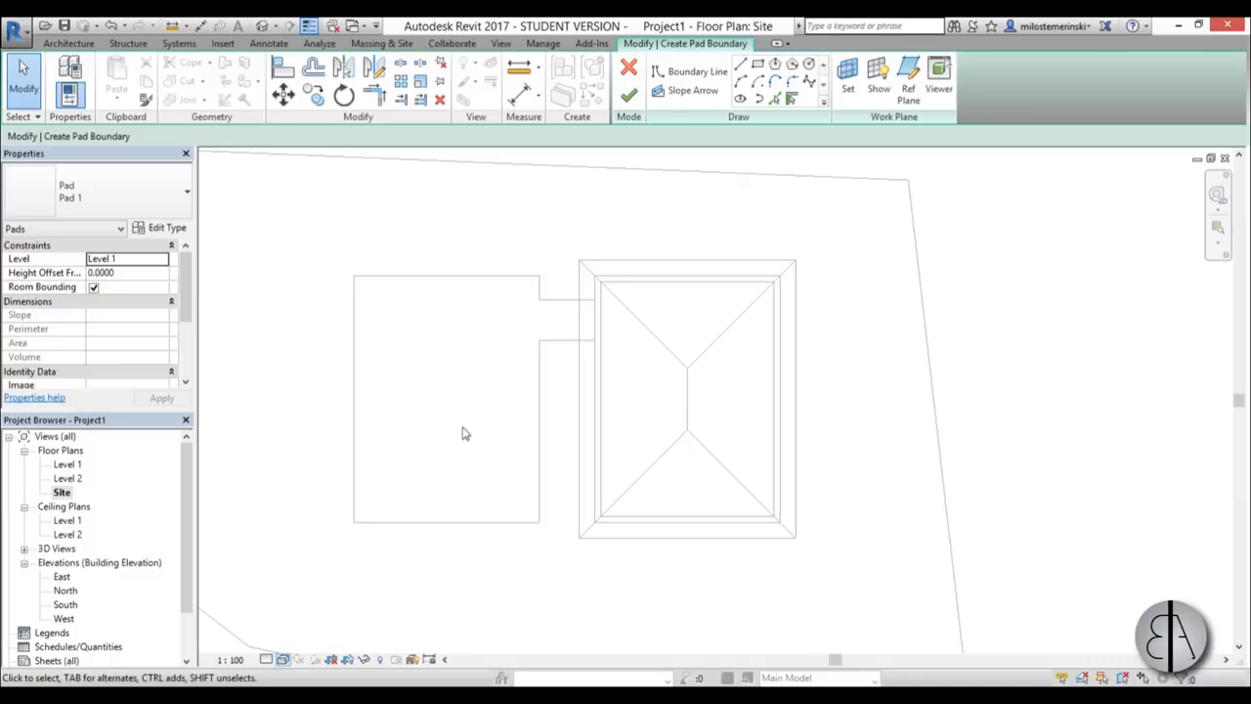
middle_drag(645, 433, 640, 398)
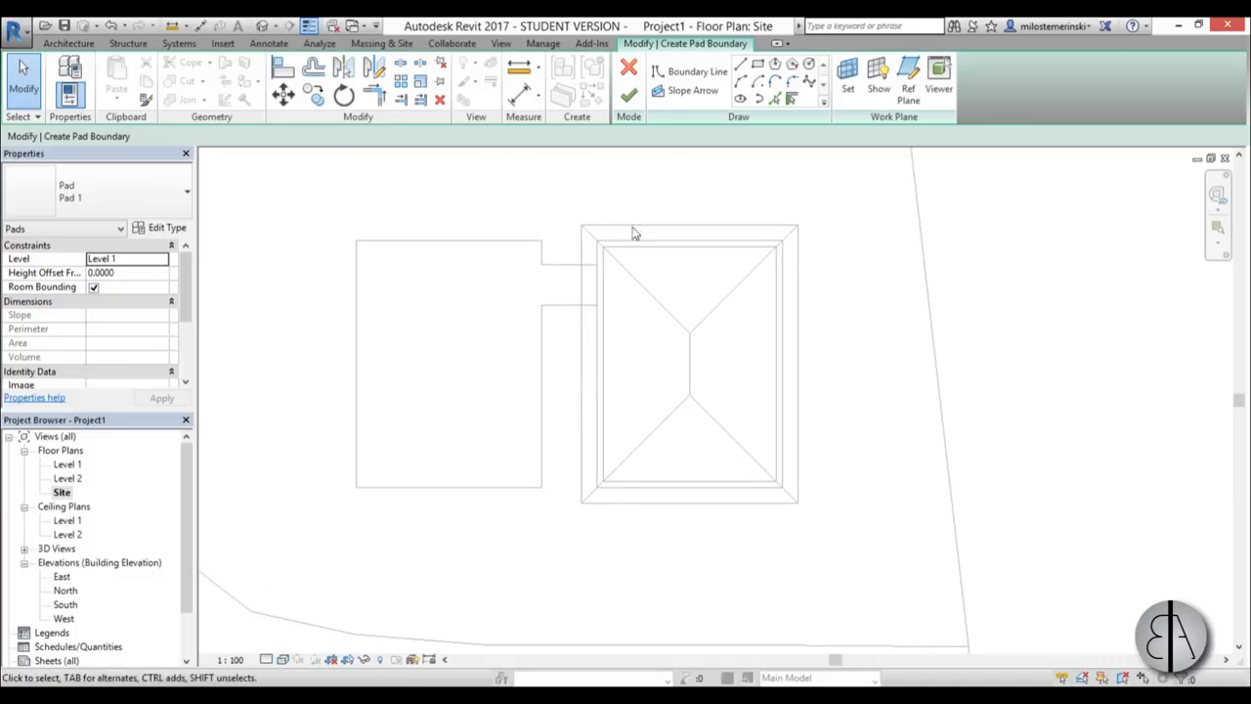
click(775, 86)
click(776, 99)
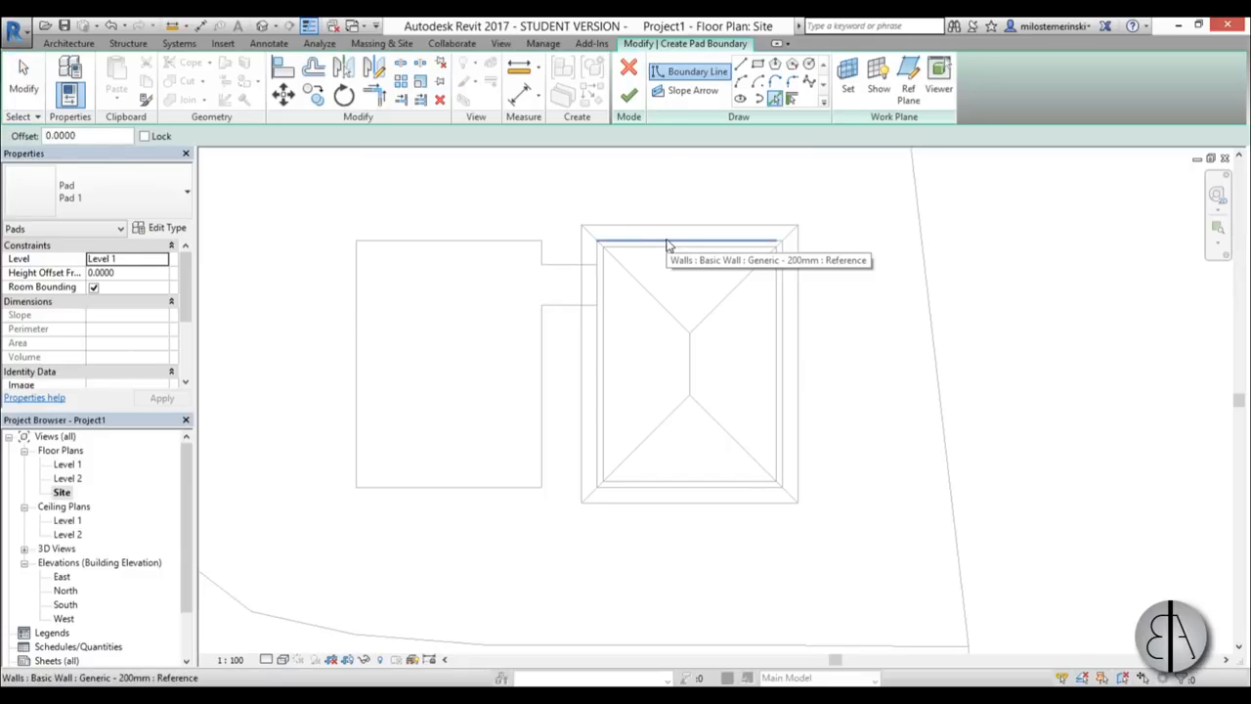
click(608, 244)
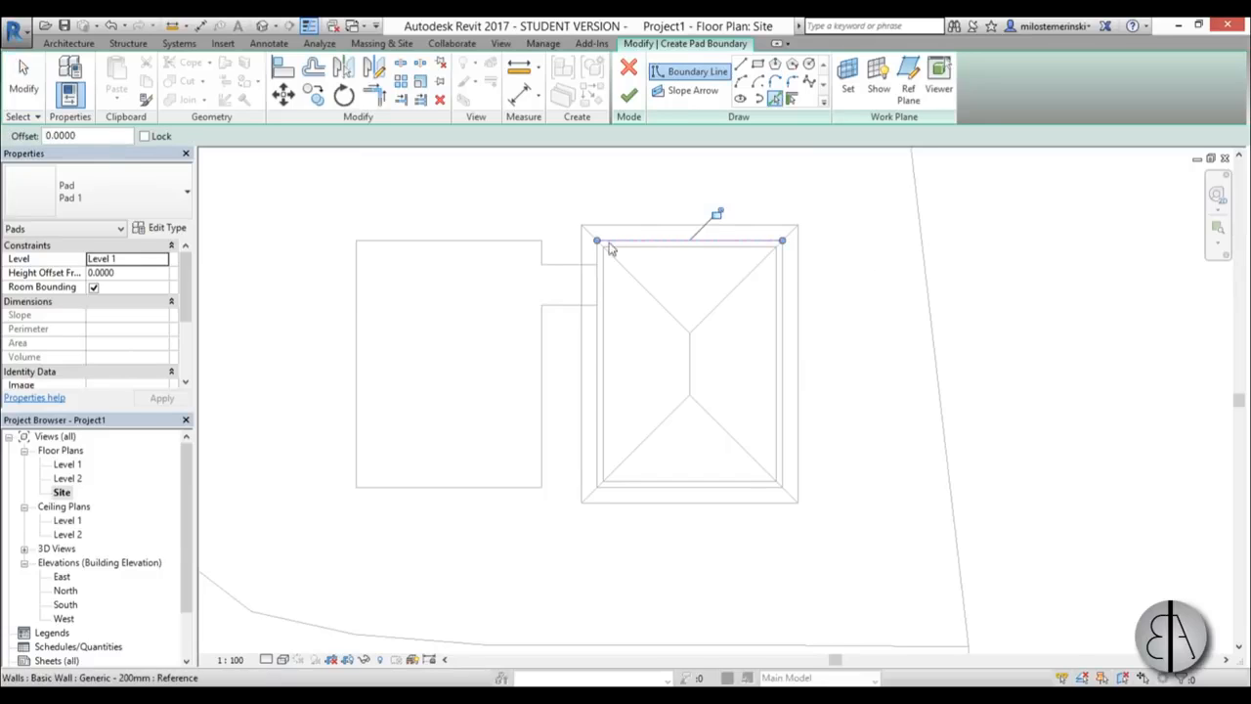
click(533, 241)
key(Escape)
key(Escape)
drag(295, 212, 871, 312)
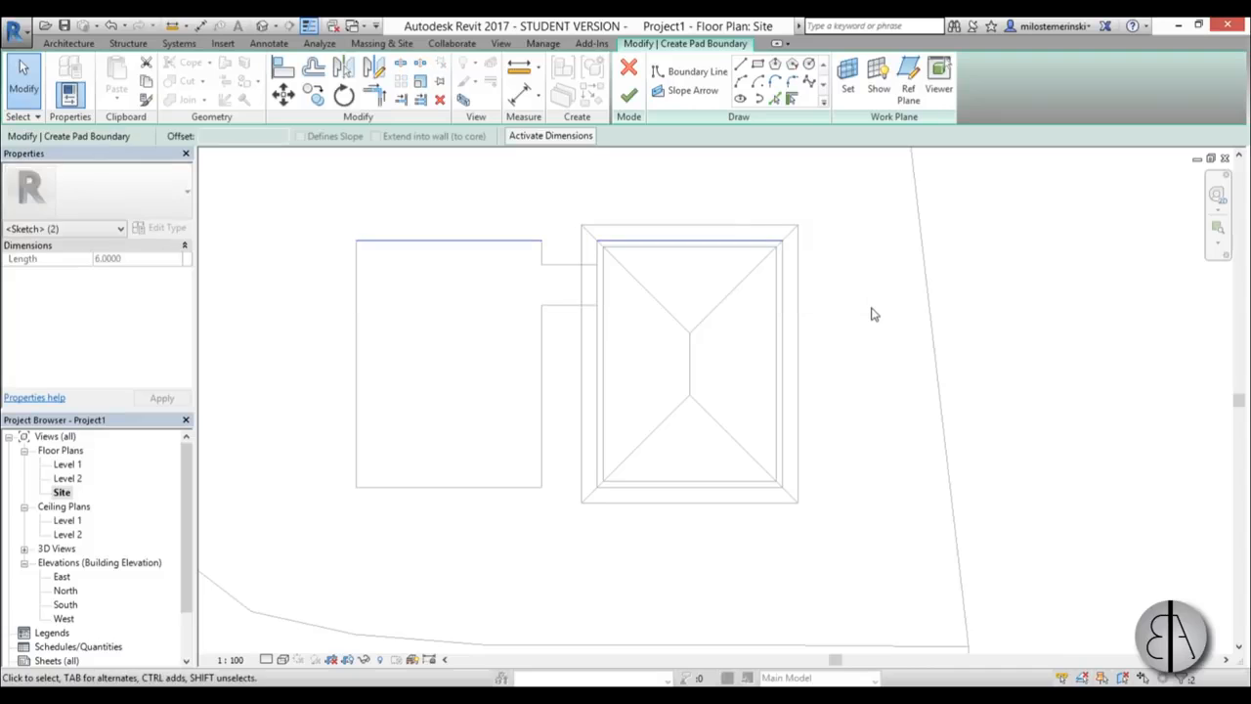
key(Delete)
- Sketch two rectangular pad boundaries, one along the house's outer walls and one along the main terrace outline
click(758, 64)
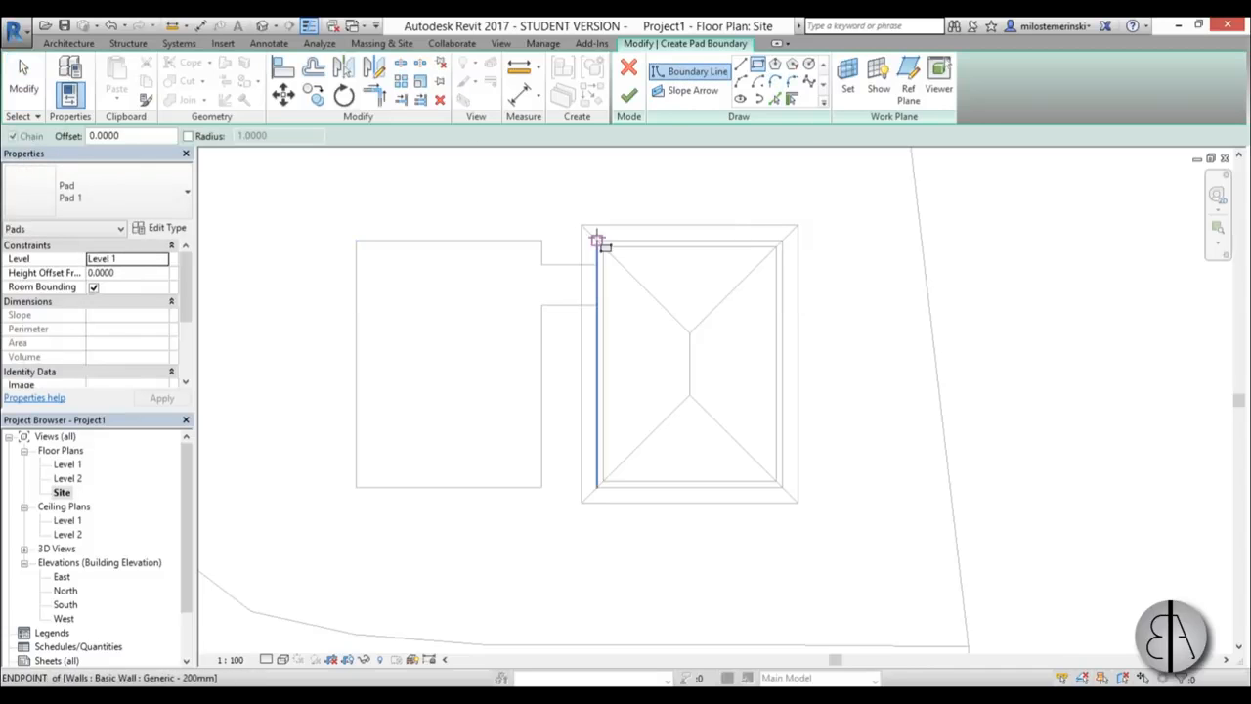
click(598, 241)
scroll(799, 555, up, 2)
click(790, 475)
scroll(847, 506, down, 2)
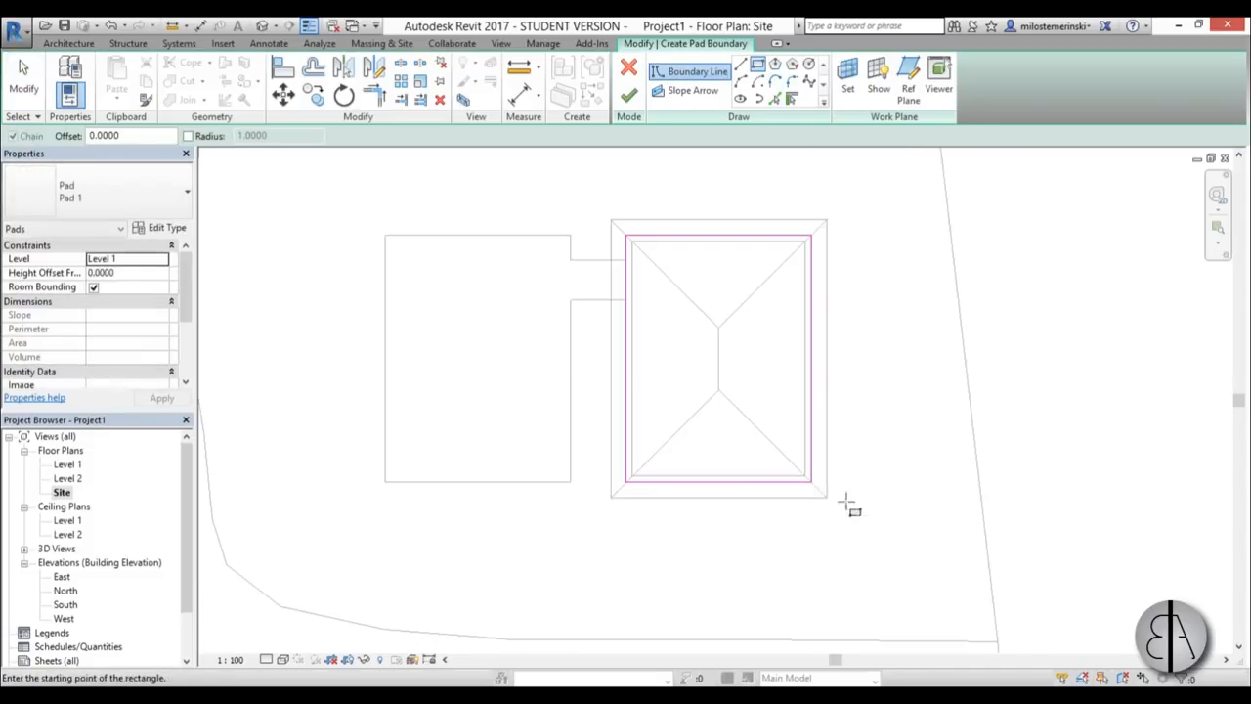
click(570, 477)
click(385, 235)
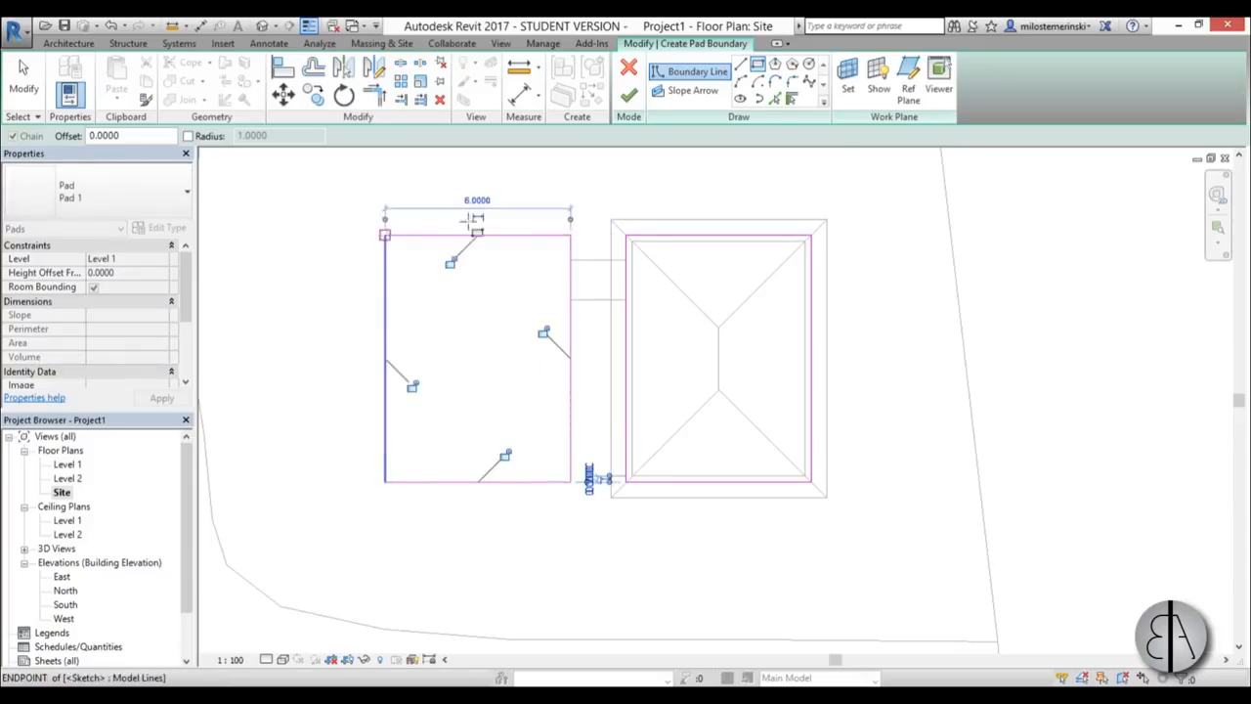
- Draw two horizontal boundary lines along the walkway edges to connect the terrace rectangle with the house rectangle
click(740, 63)
click(572, 257)
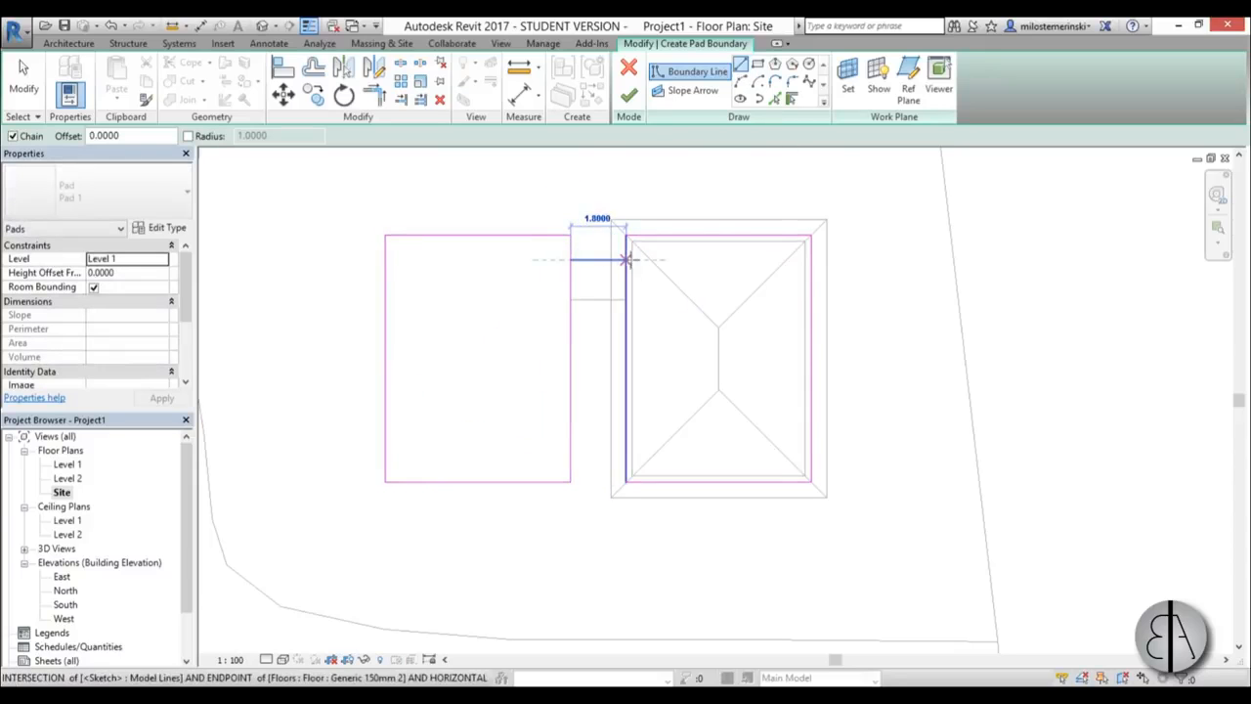
key(Escape)
click(627, 299)
click(571, 299)
key(Escape)
key(Escape)
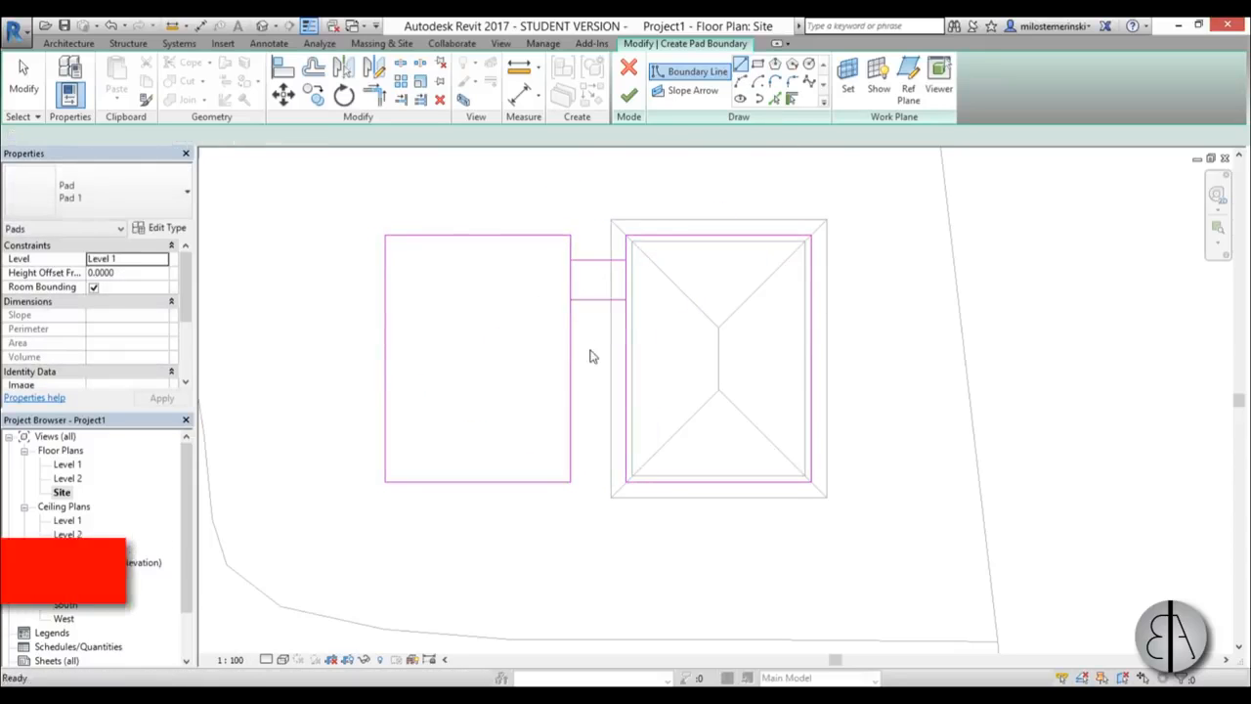
- Split the terrace's east boundary line and the house's west boundary line between the two walkway lines
key(s)
key(l)
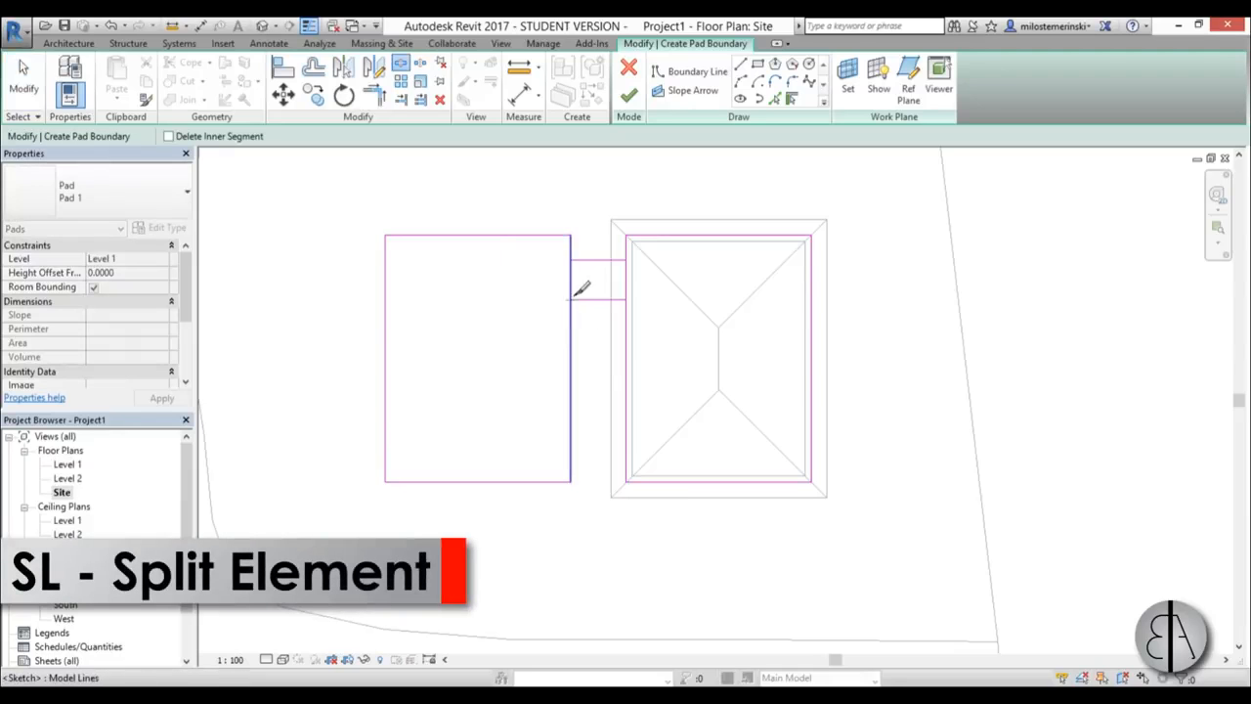
click(627, 284)
key(Escape)
- Trim the split terrace and house edges to the two walkway lines so the boundary forms one closed loop
key(t)
key(r)
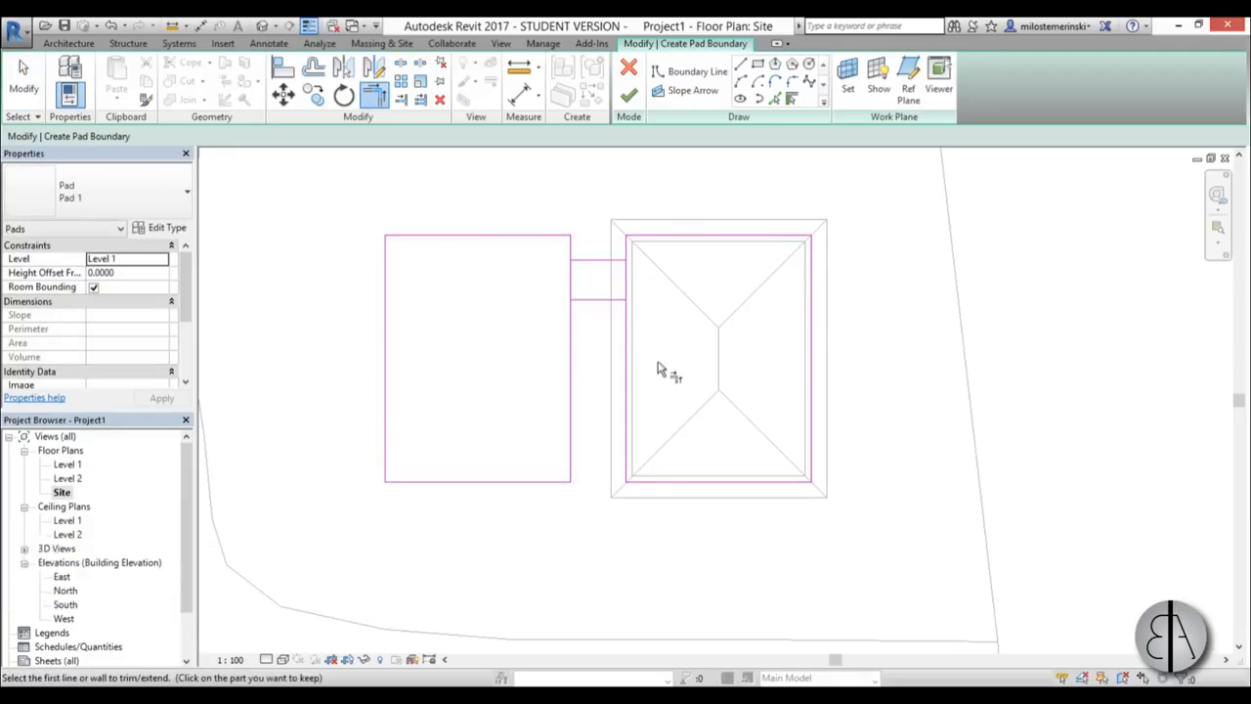
click(626, 320)
click(611, 300)
click(598, 300)
click(572, 311)
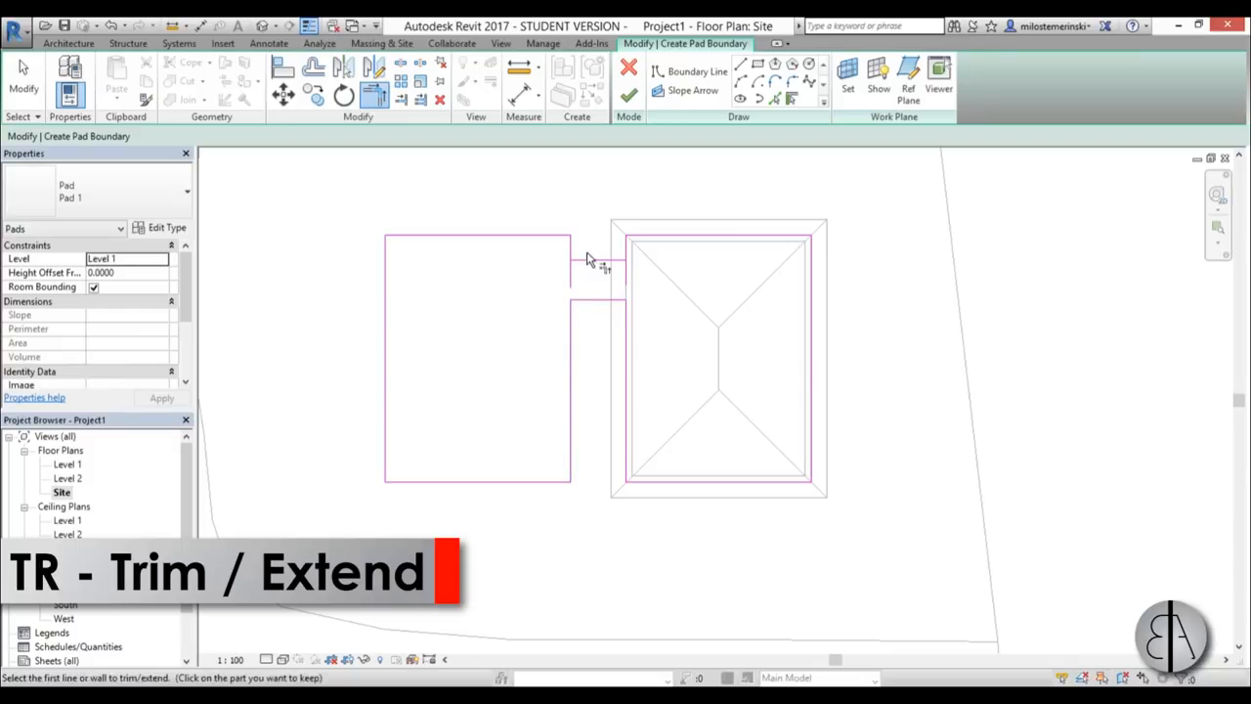
click(587, 259)
click(575, 253)
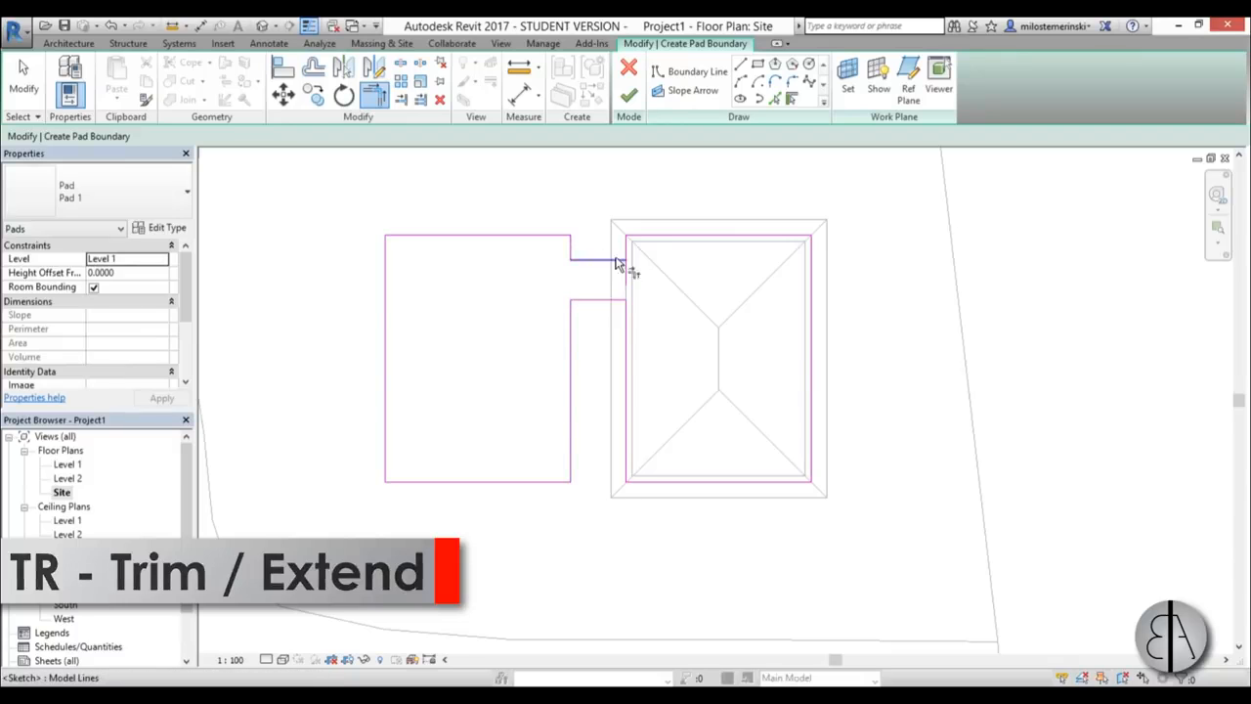
- Finish the building pad sketch and deselect the pad
click(630, 107)
scroll(846, 311, down, 5)
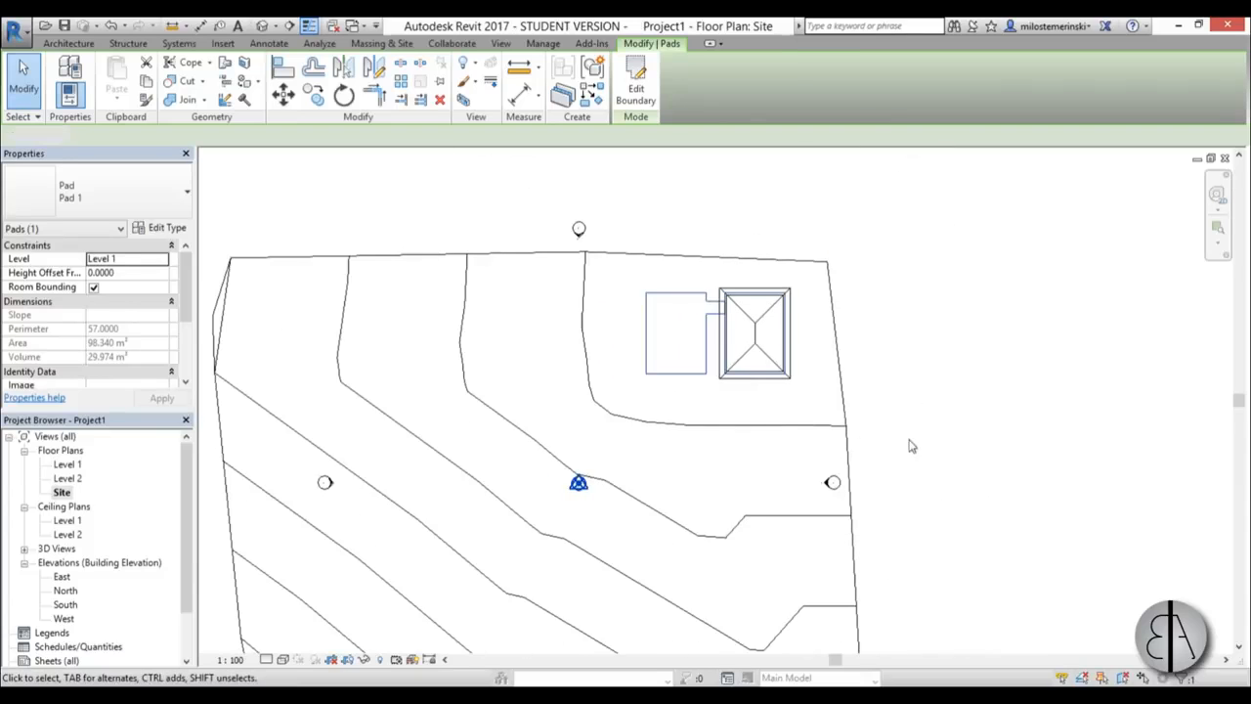
click(909, 446)
scroll(562, 298, down, 3)
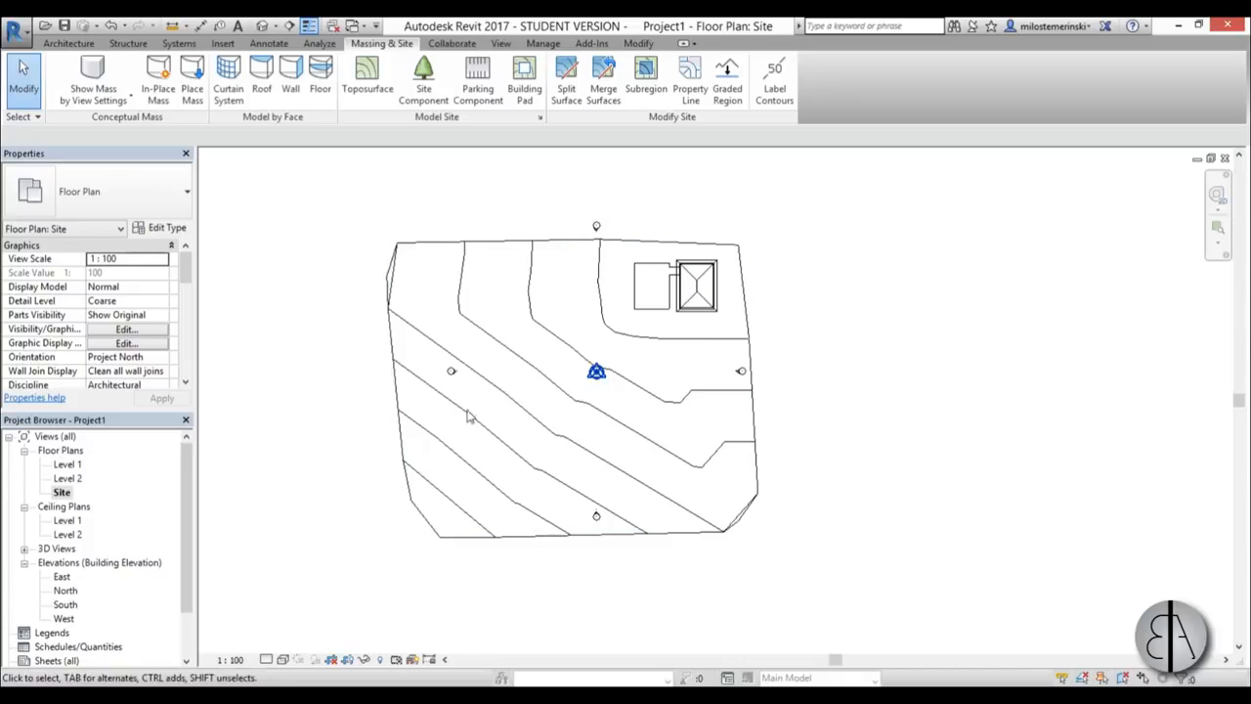
middle_drag(436, 230, 451, 235)
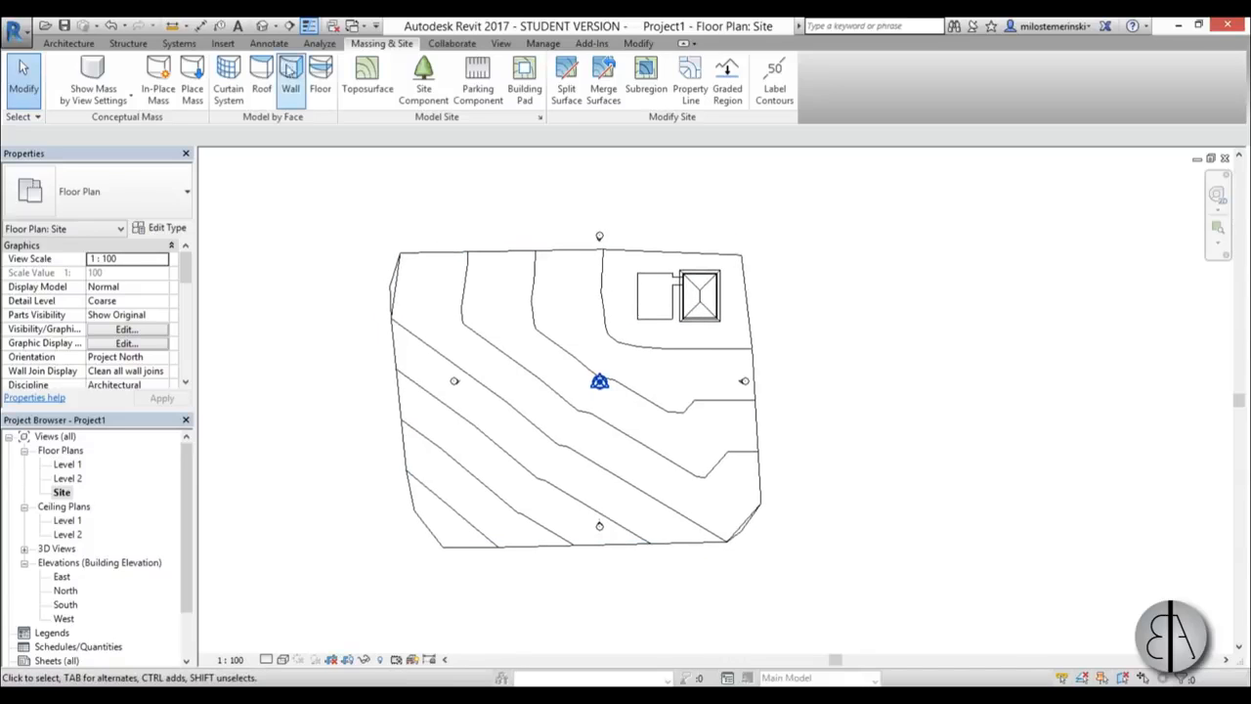
- Draw chained Thin Lines detail lines from the terrace's northwest corner westward, south across the site, and east past the site's east boundary
click(268, 44)
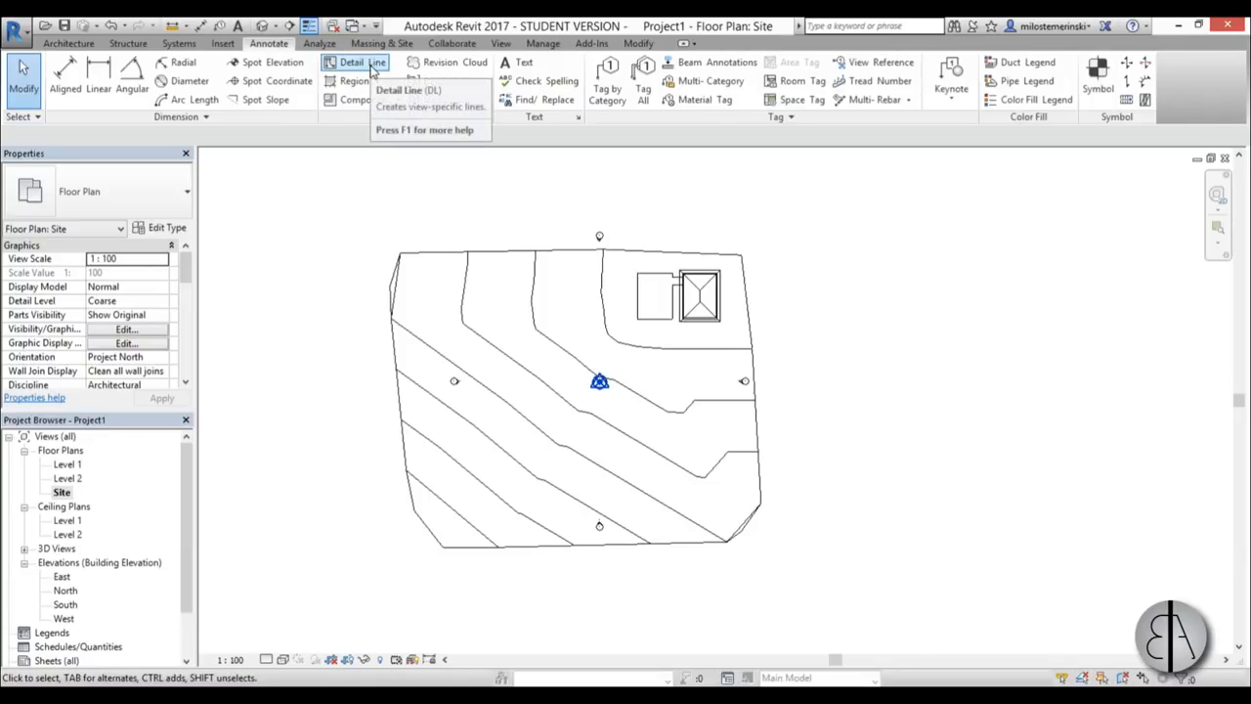
key(d)
key(l)
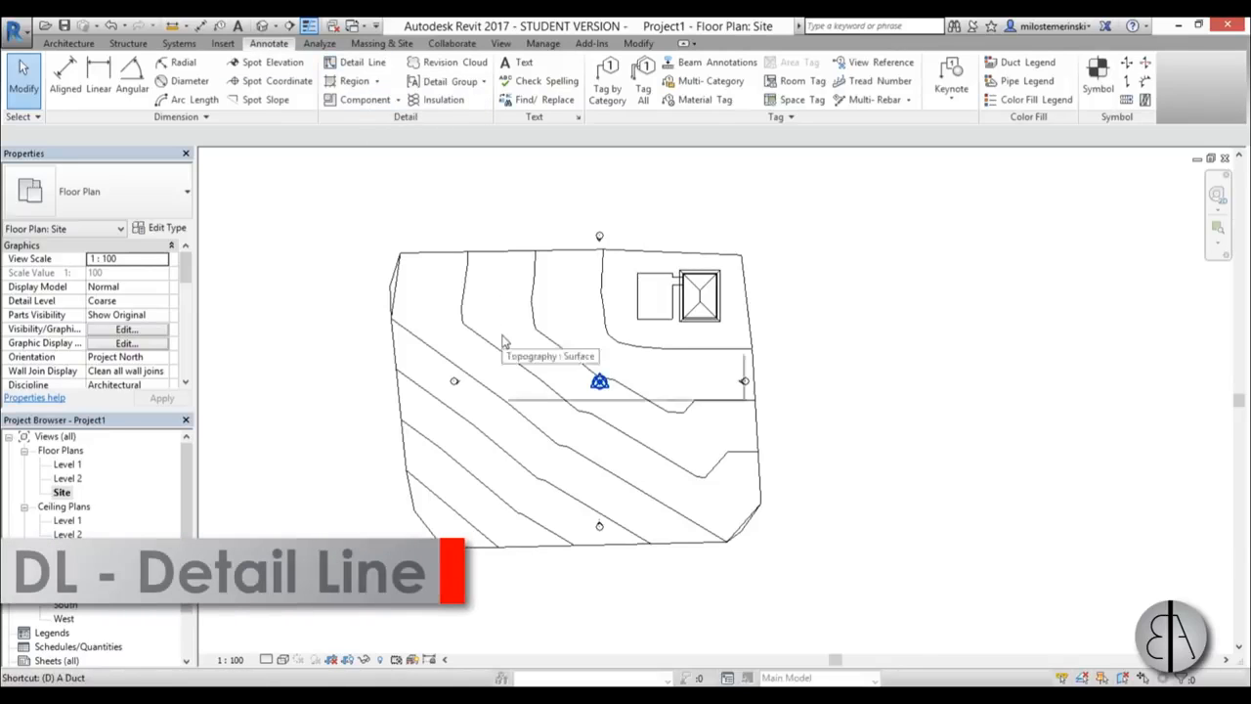
scroll(637, 274, up, 4)
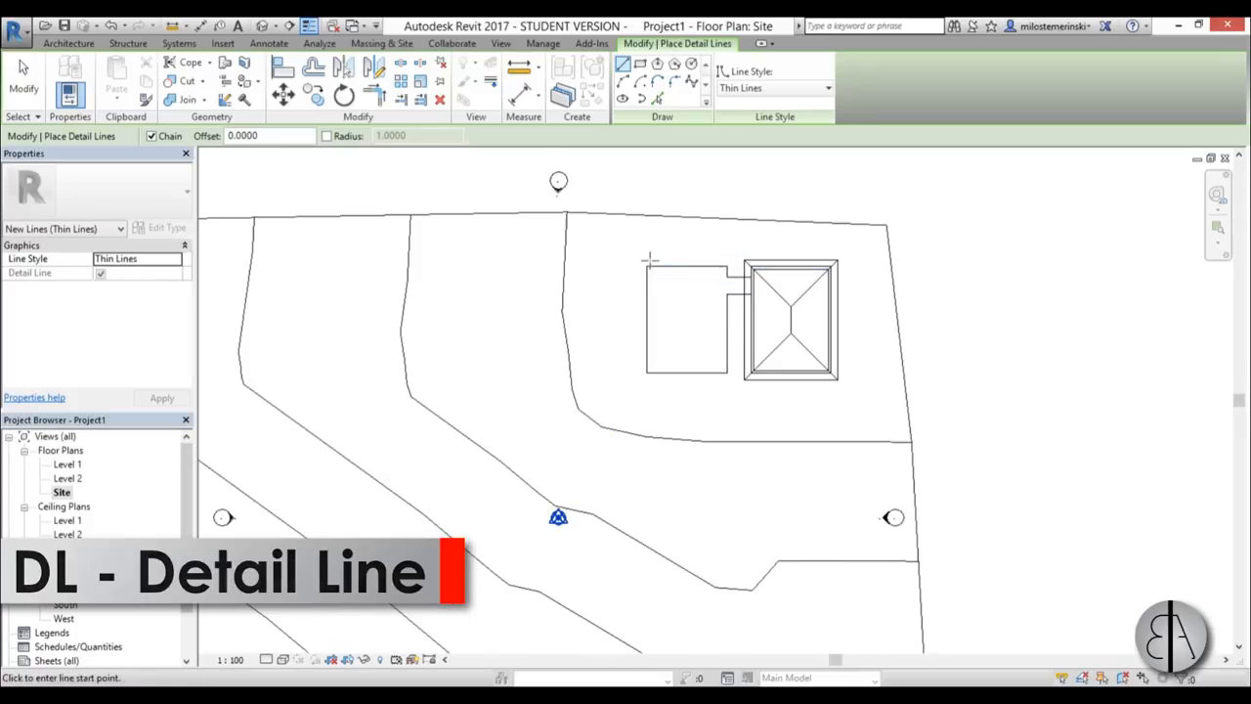
click(647, 266)
scroll(625, 273, down, 2)
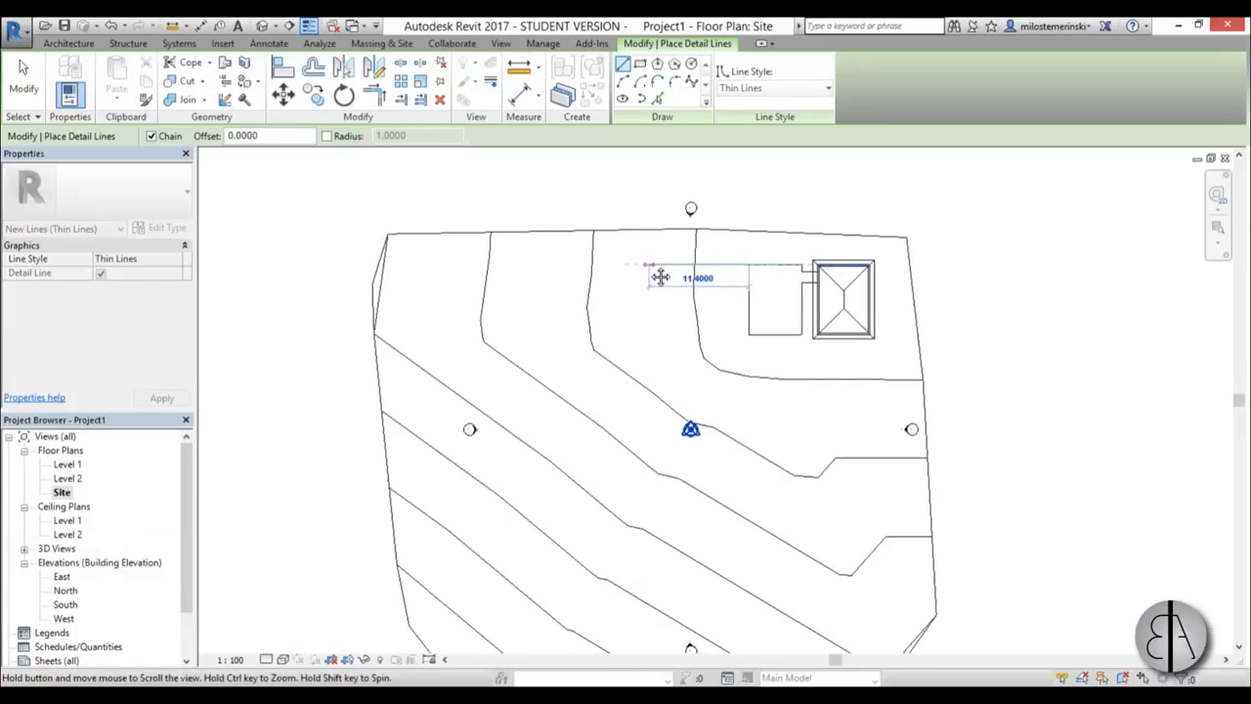
click(464, 265)
scroll(474, 283, down, 2)
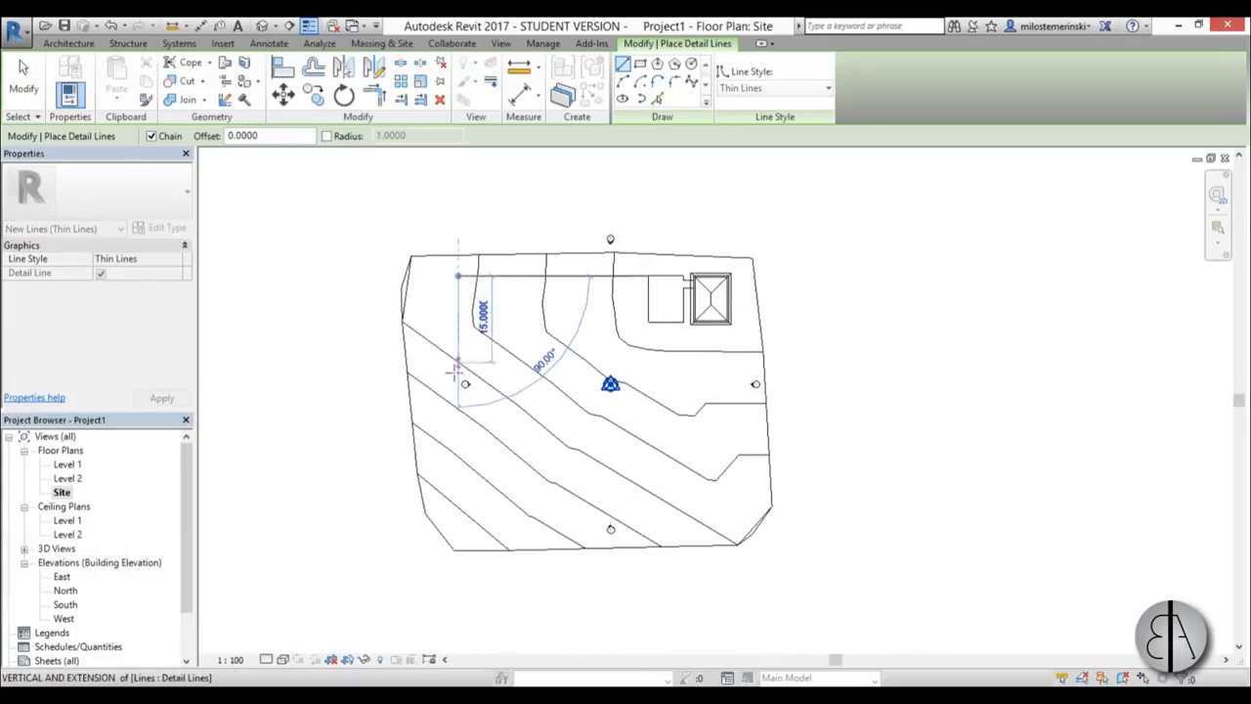
click(458, 477)
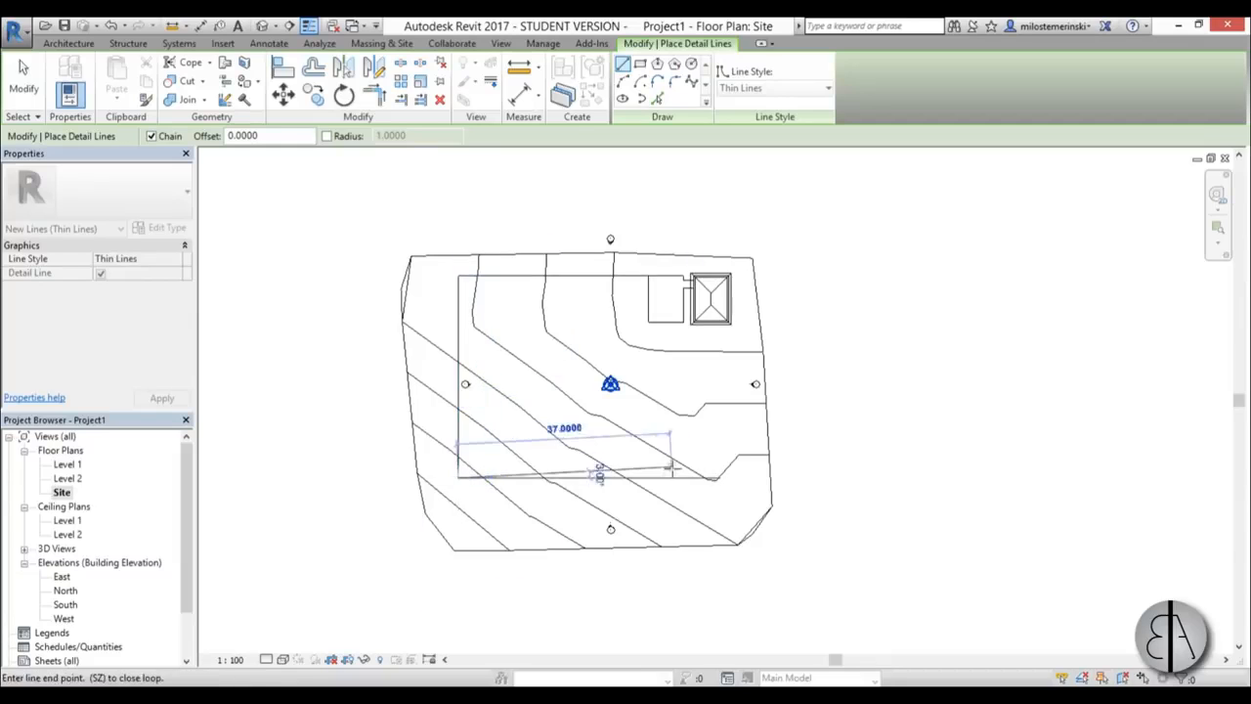
click(816, 477)
key(Escape)
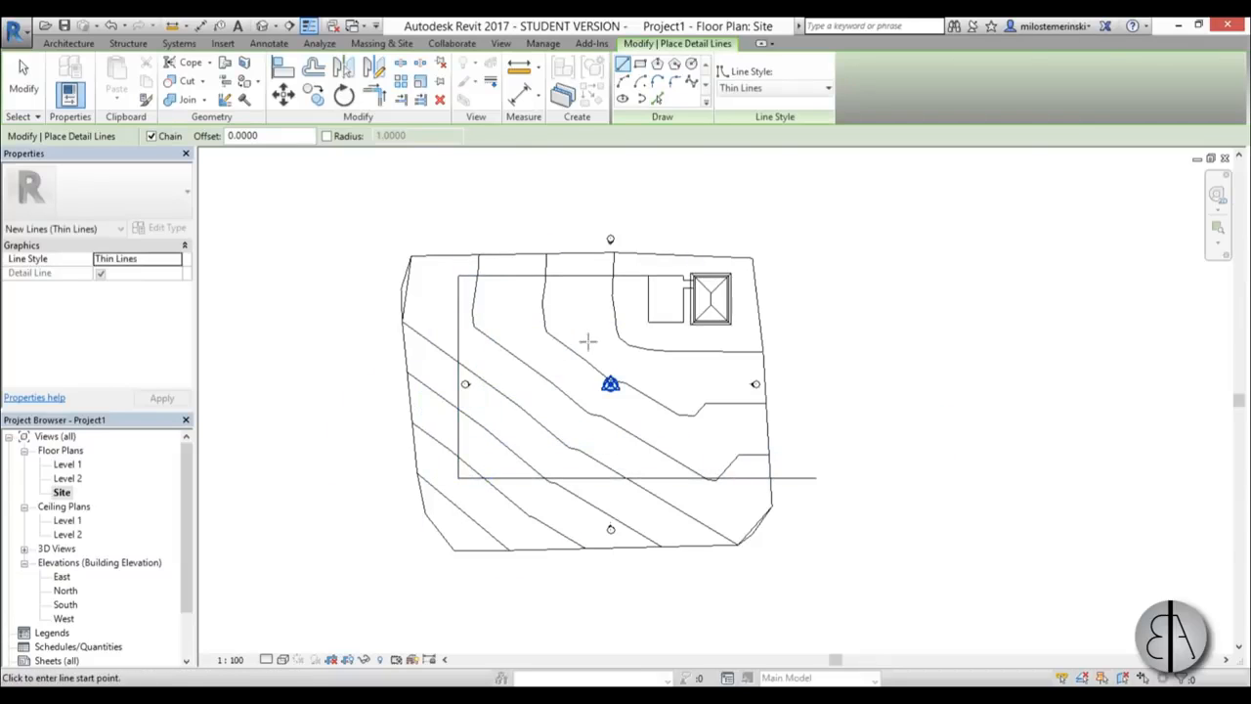
key(Escape)
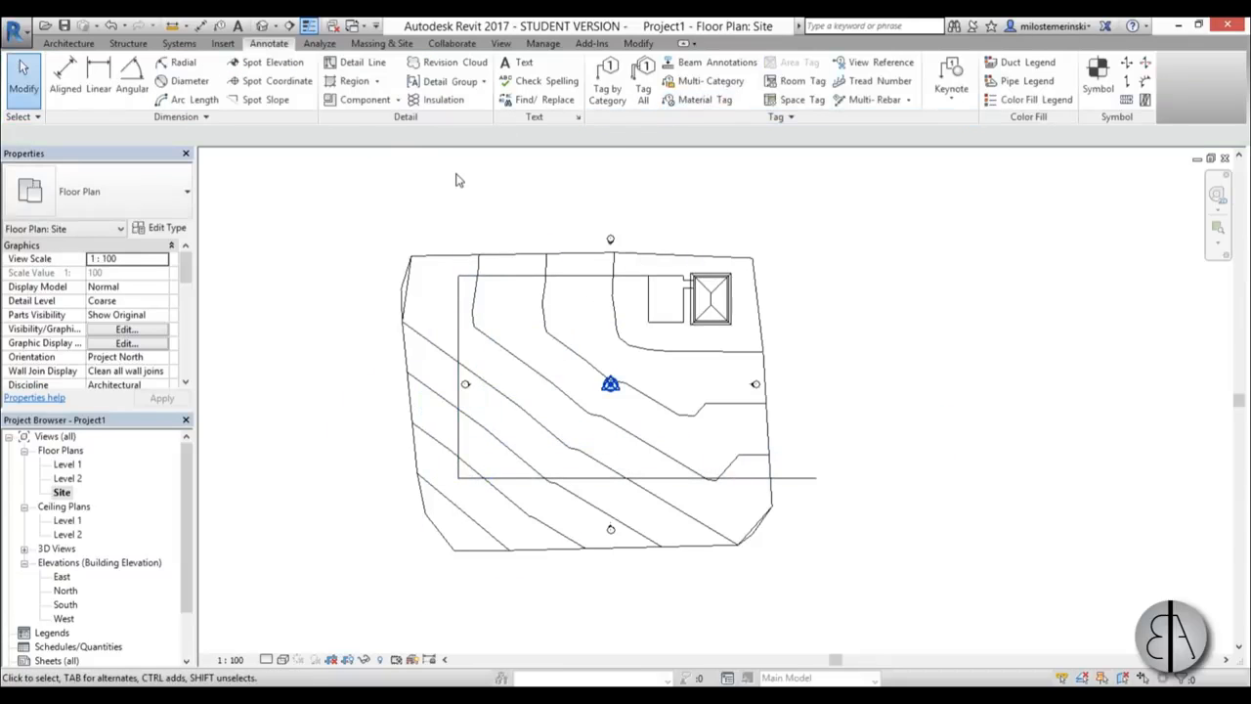
- Create copies of the three detail lines offset 4 toward the inside of the site, using Pick Lines
key(d)
key(l)
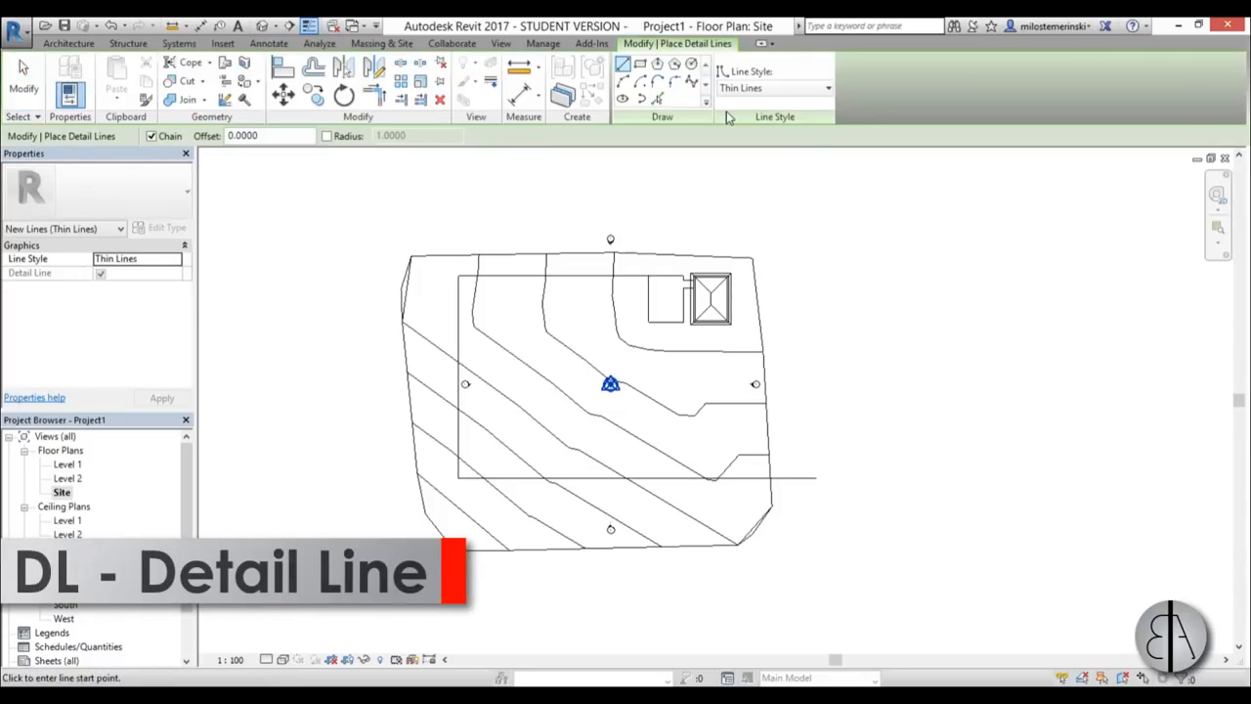
click(657, 98)
double_click(201, 136)
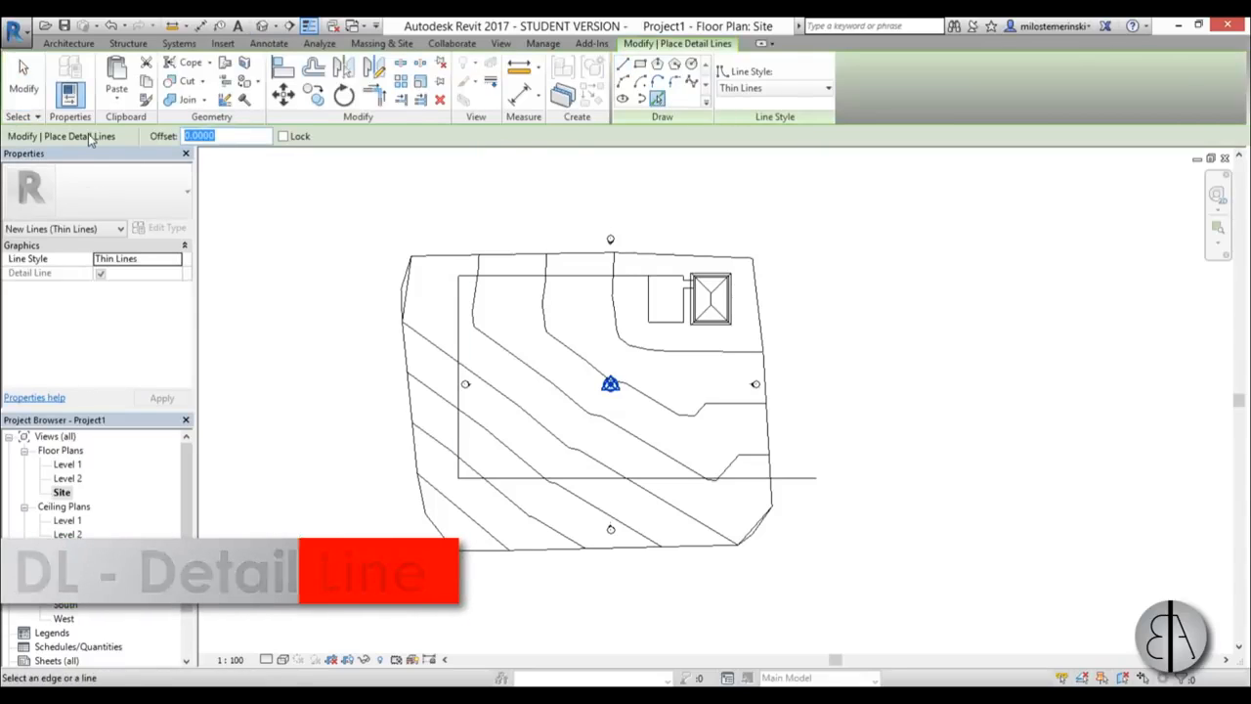
text(4)
key(Return)
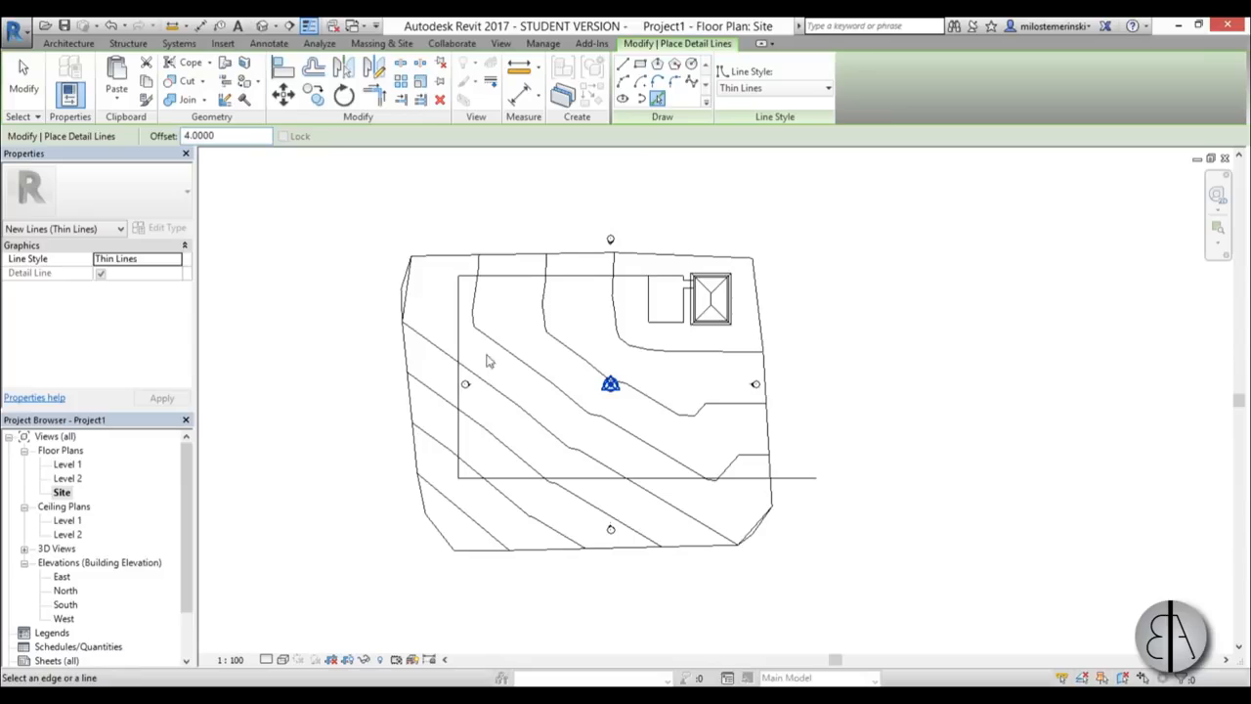
click(535, 276)
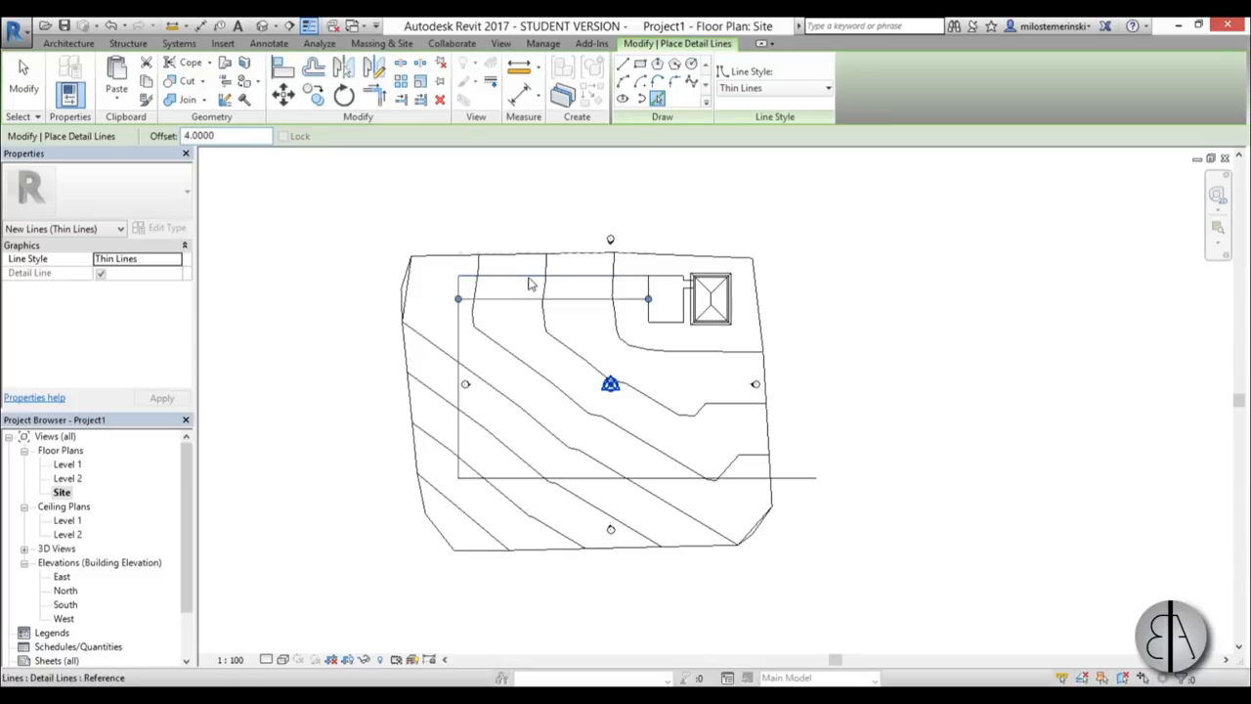
click(467, 413)
click(523, 478)
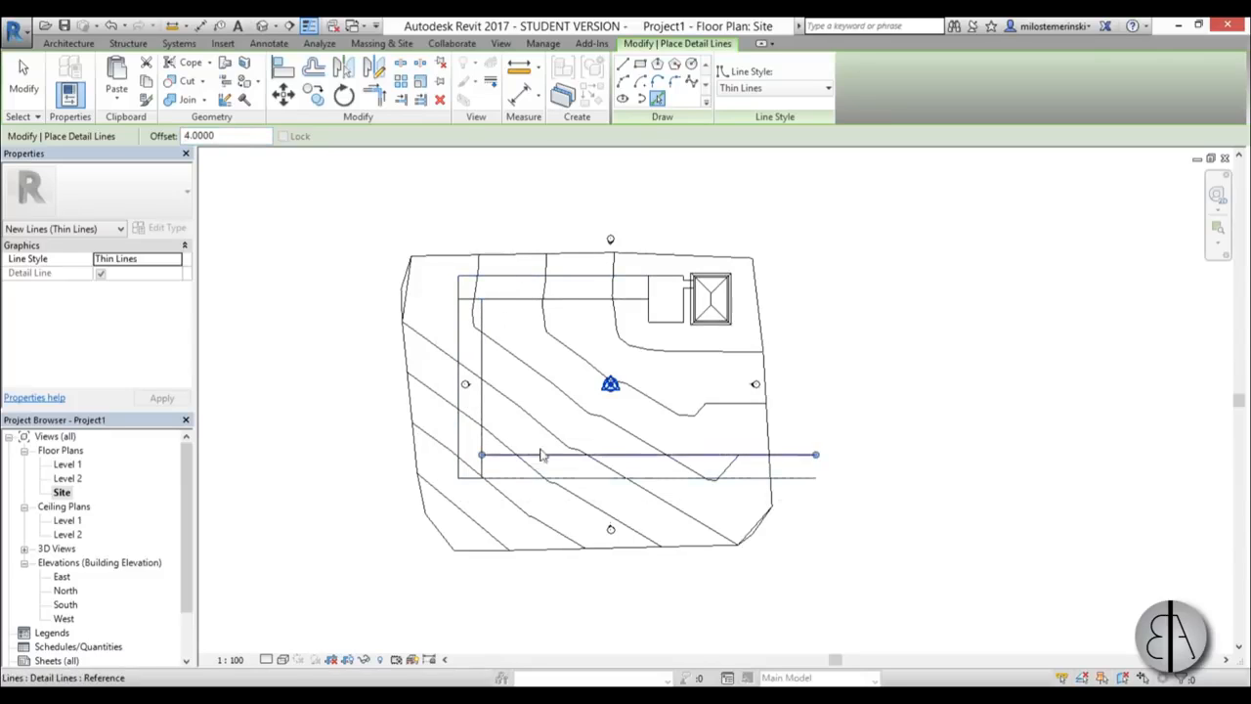
key(Escape)
key(Escape)
scroll(465, 277, up, 3)
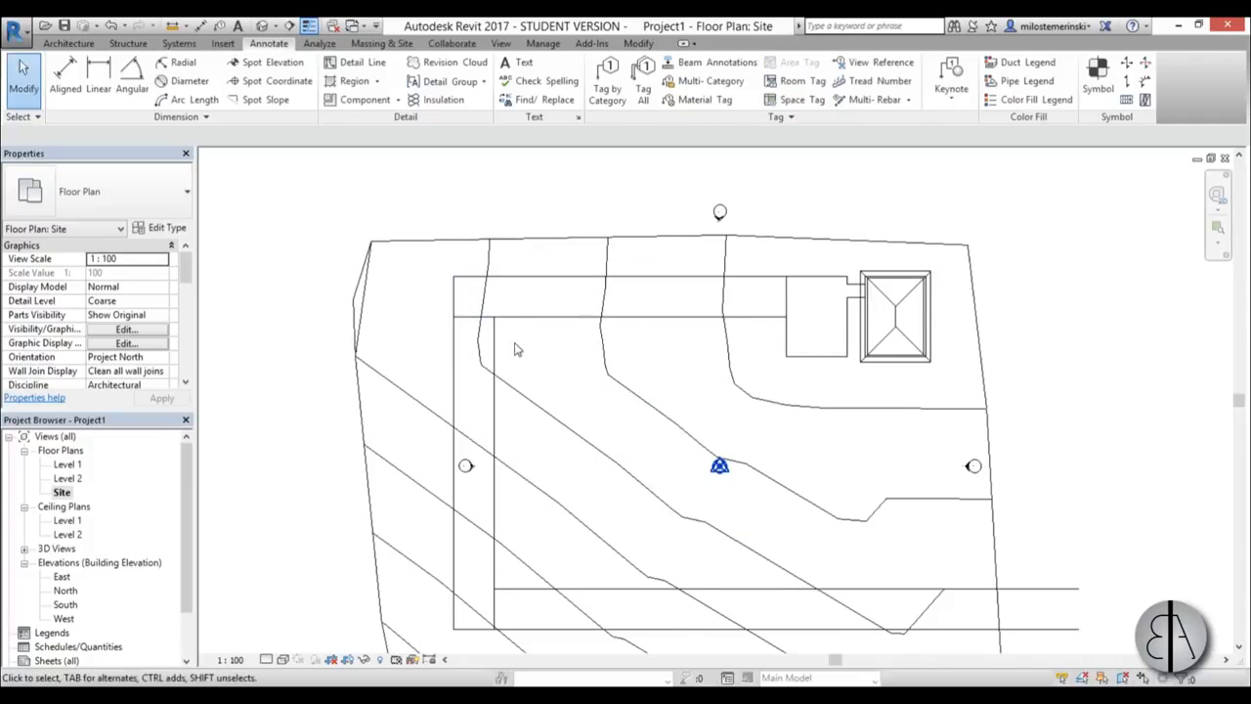
- Fillet the inner path lines at the northwest corner with a detail-line fillet arc of radius 6
key(d)
key(d)
key(l)
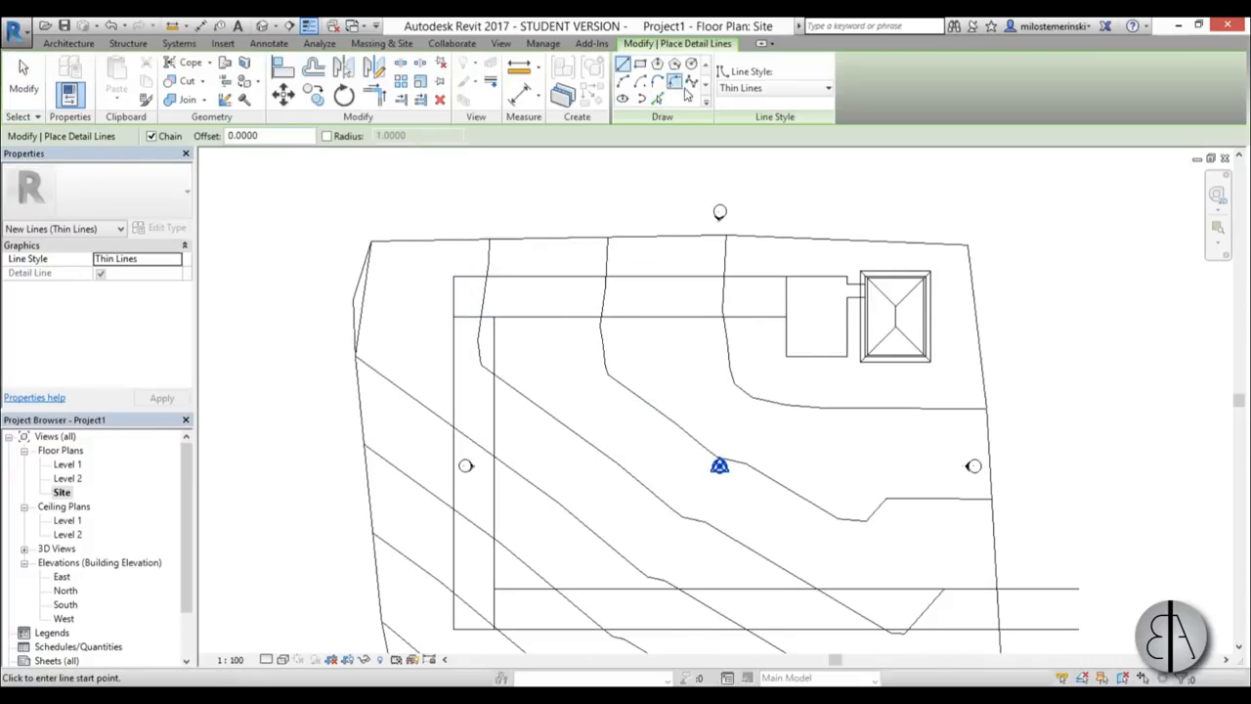
click(676, 83)
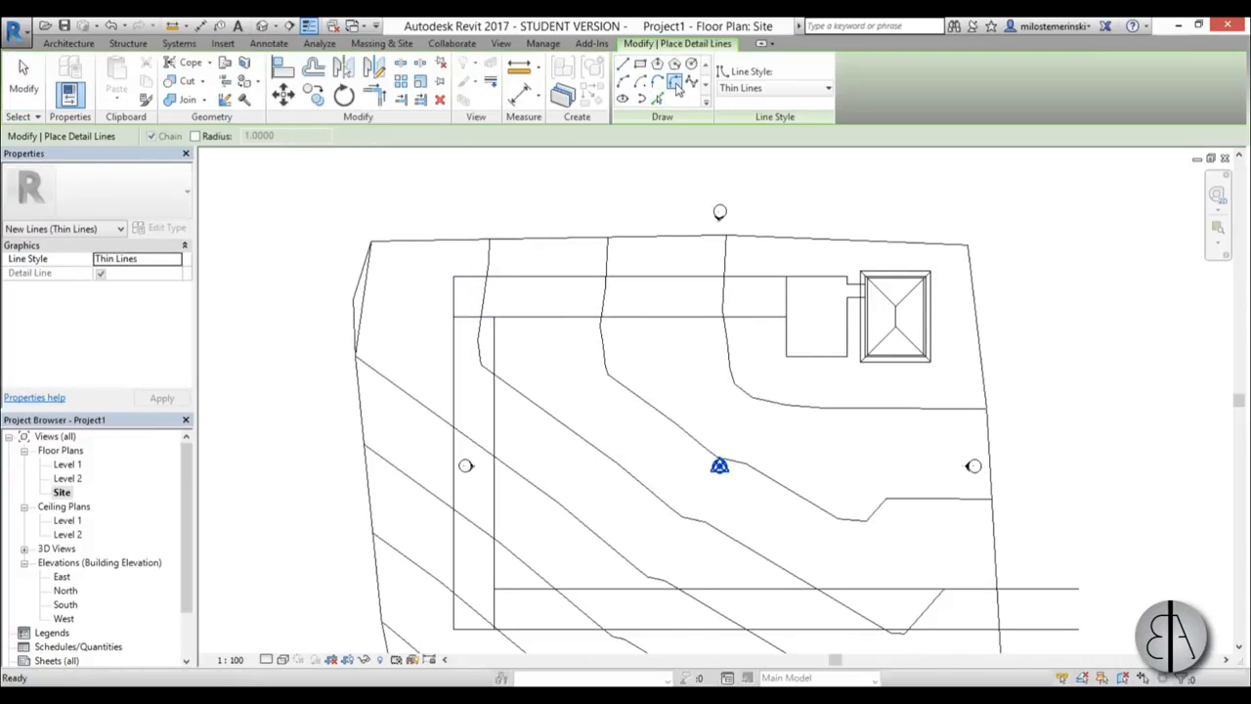
click(512, 317)
click(496, 338)
click(512, 340)
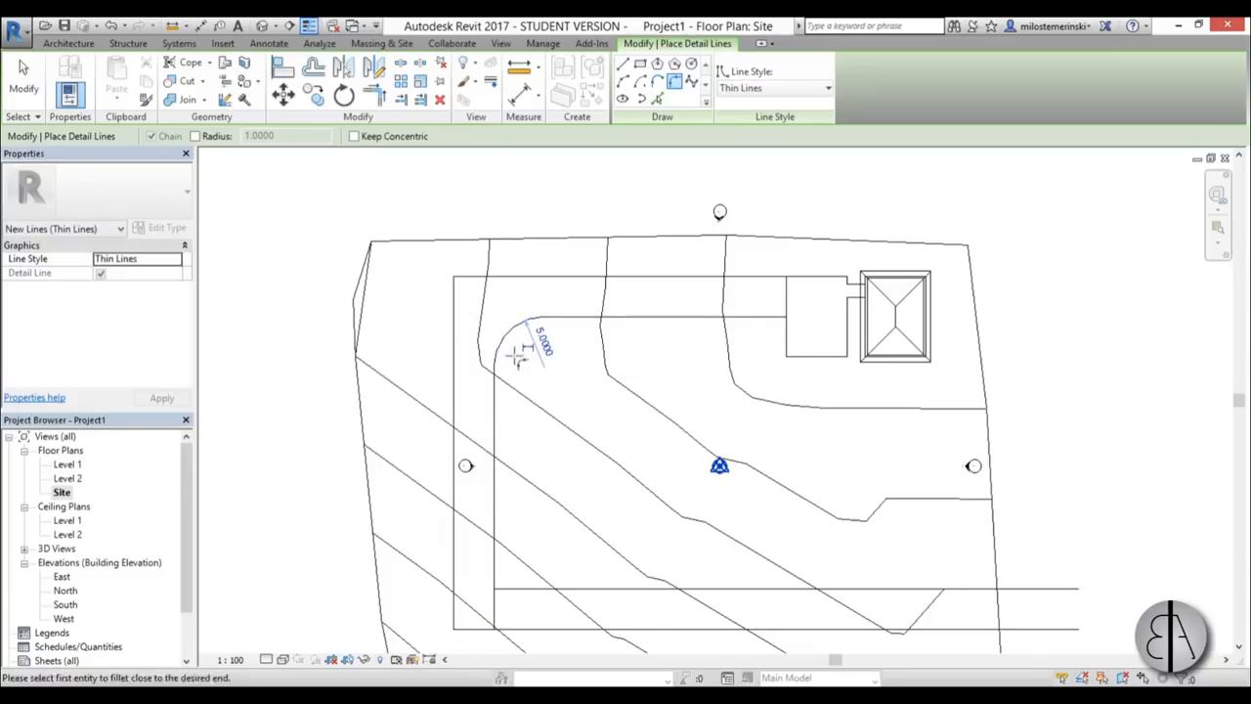
click(546, 347)
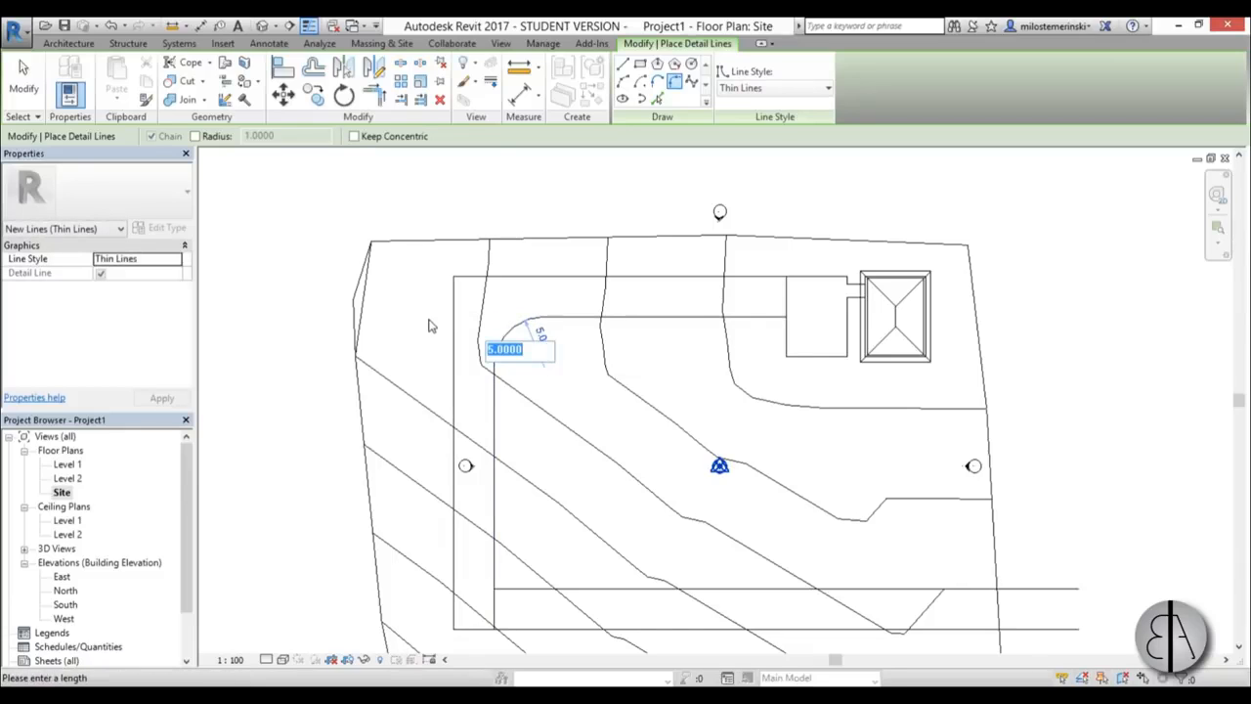
text(6)
key(Return)
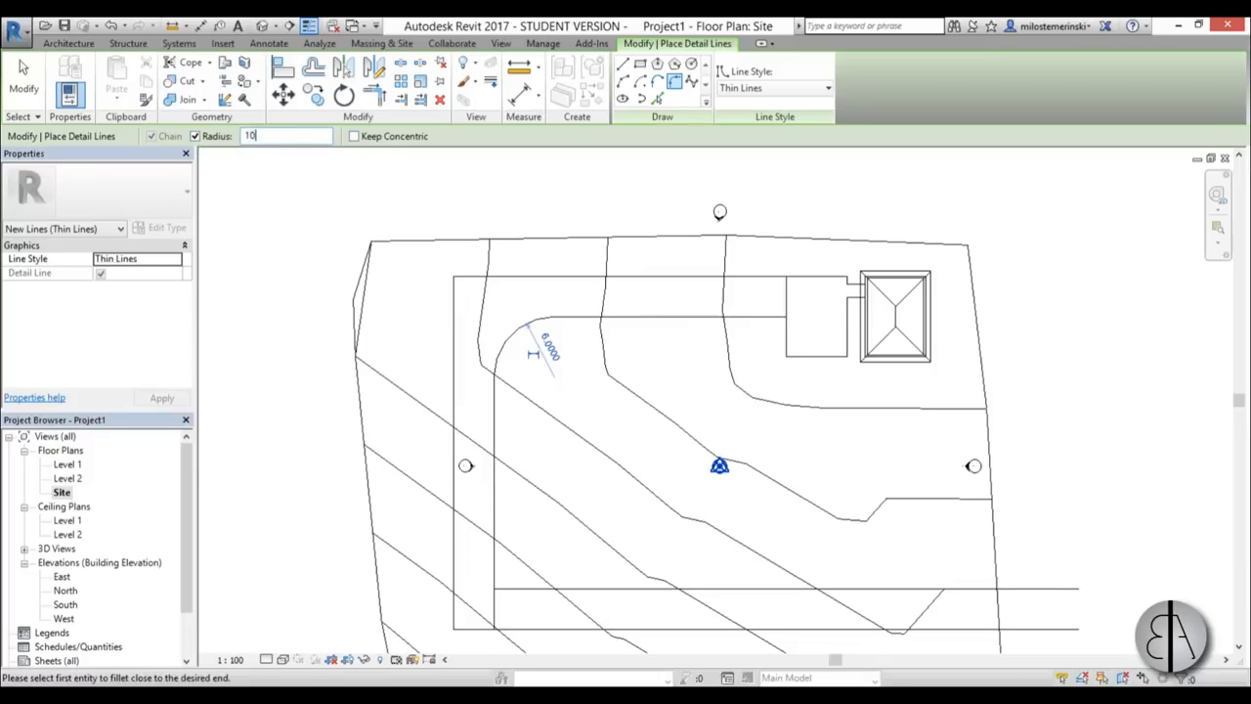
- Fillet the outer path lines at the northwest corner with radius 10
click(589, 282)
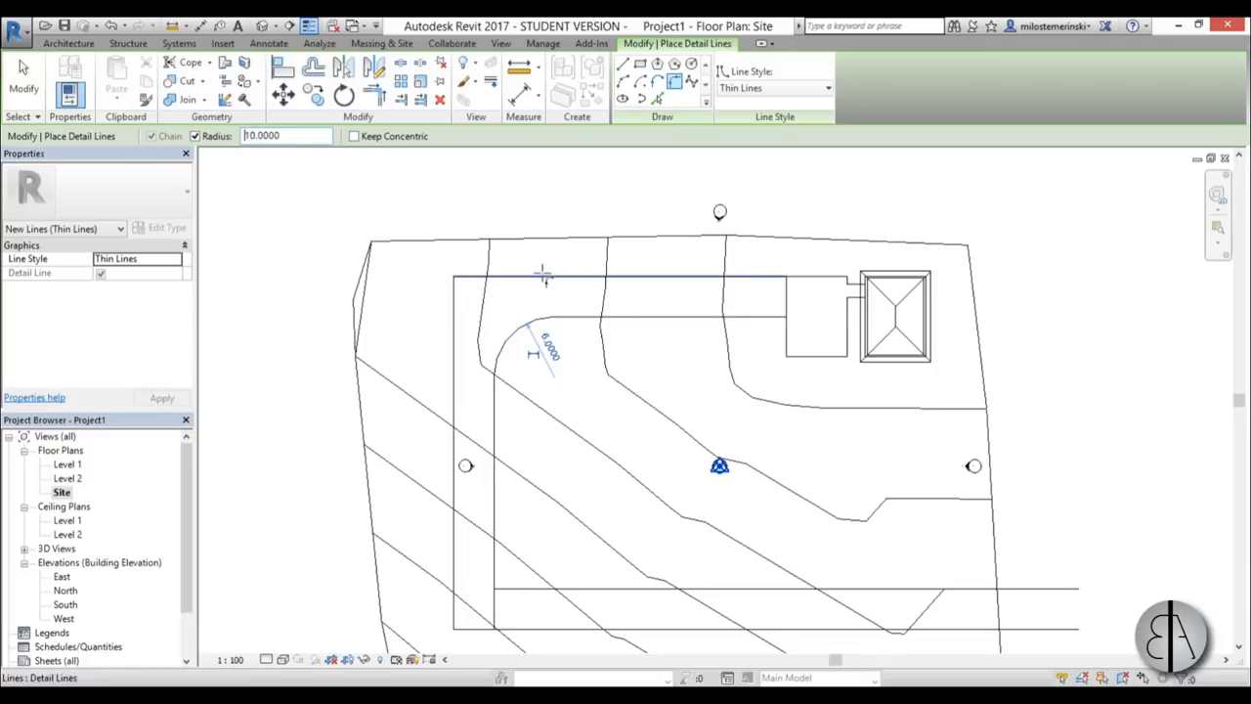
click(458, 311)
scroll(496, 244, down, 3)
scroll(497, 435, up, 3)
scroll(494, 421, down, 1)
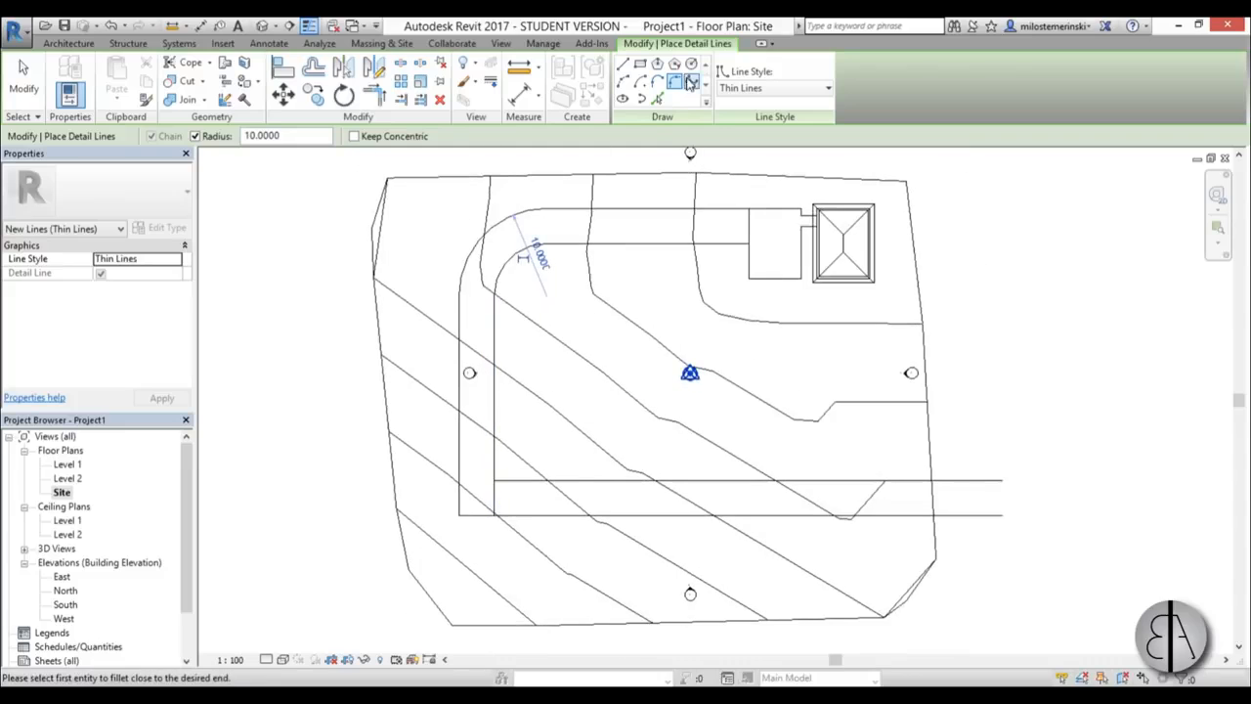
- Fillet the path's southwest corner with radius 10 on the inner lines and radius 14 on the outer lines
click(494, 467)
click(528, 479)
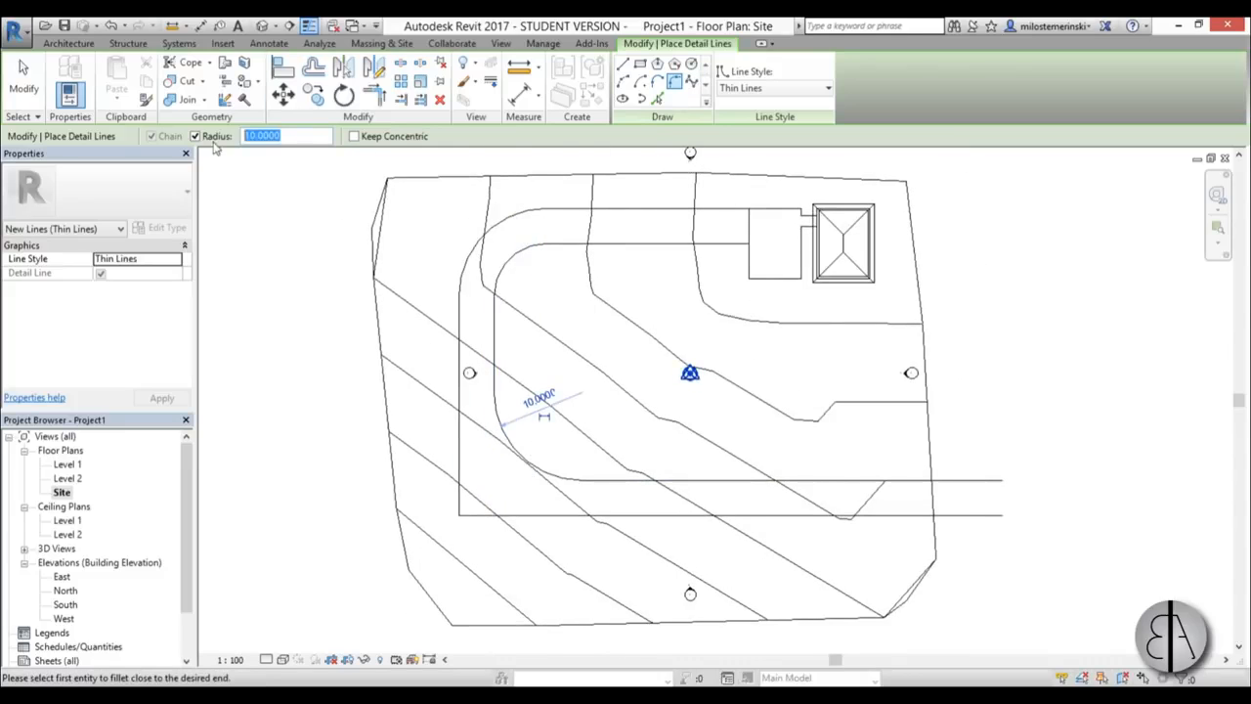
click(456, 502)
click(507, 515)
scroll(554, 447, down, 1)
key(Escape)
key(Escape)
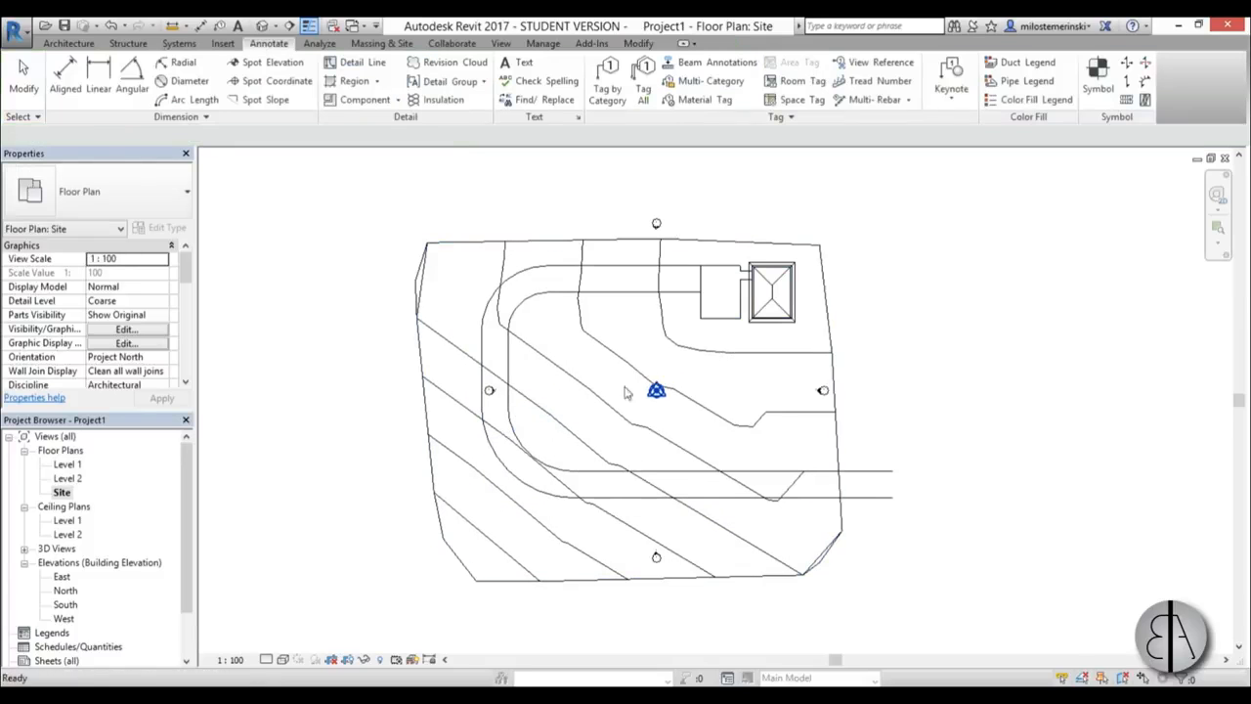
middle_drag(667, 323, 666, 324)
scroll(562, 309, up, 2)
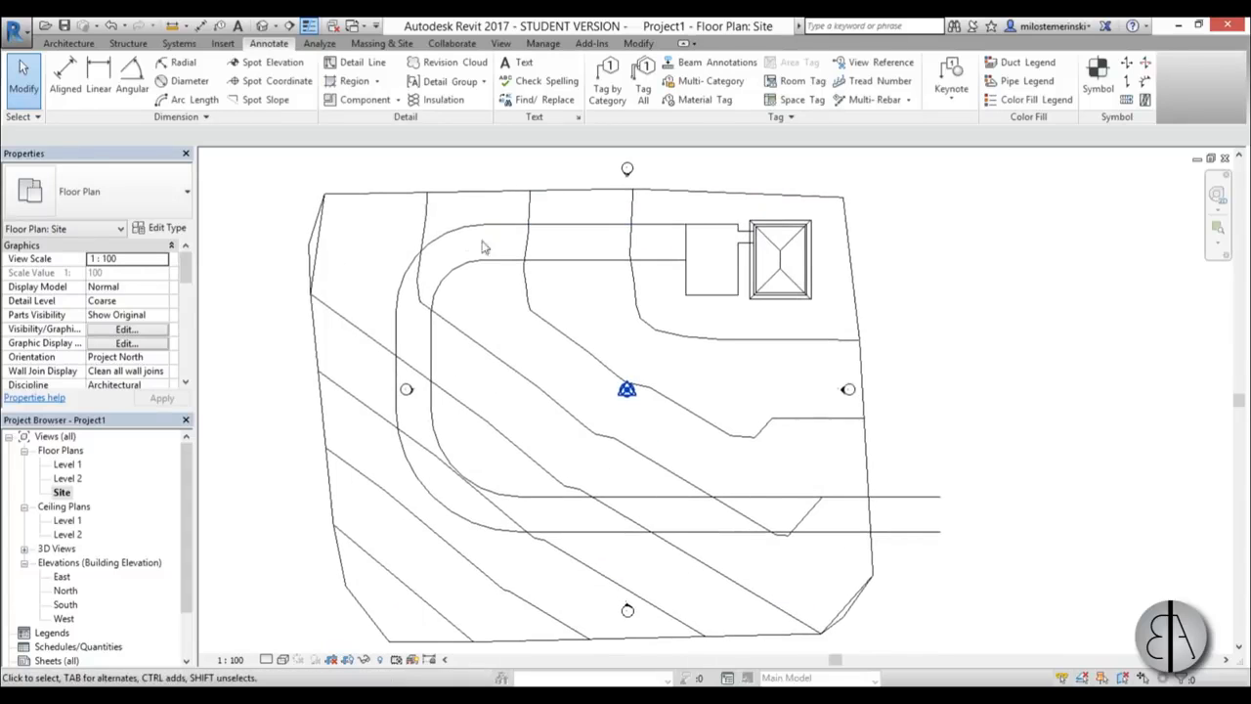
click(858, 269)
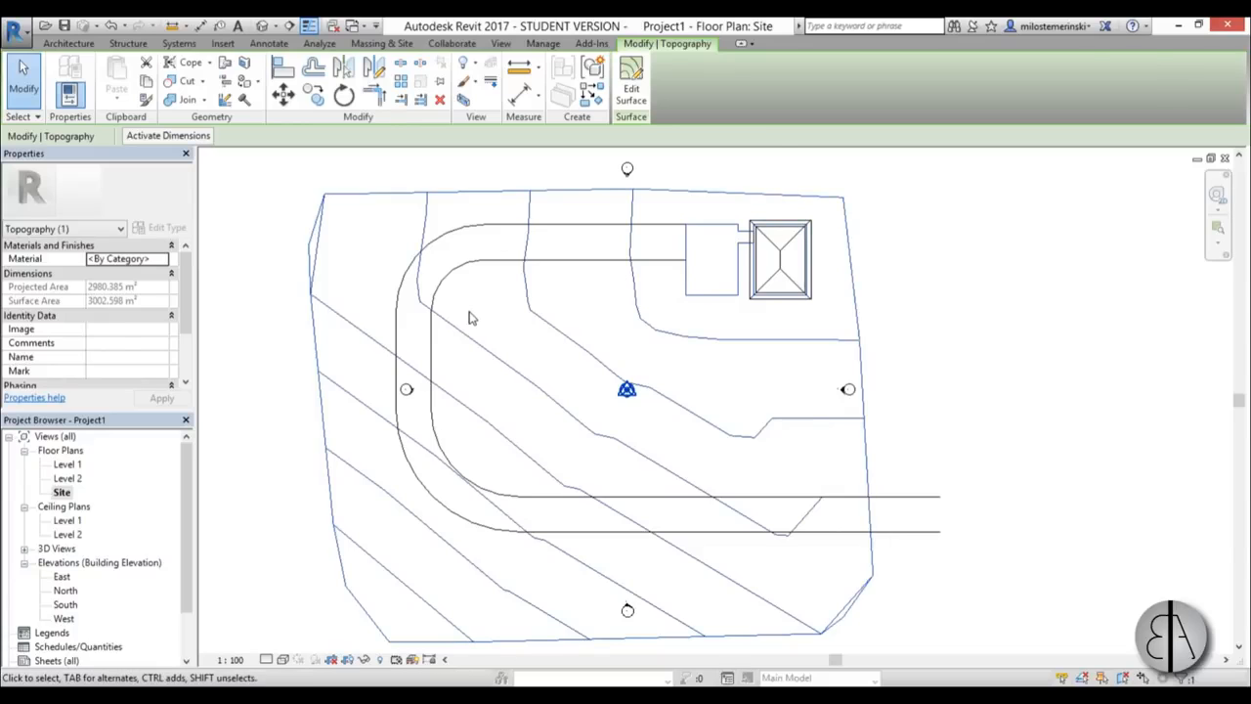
key(Escape)
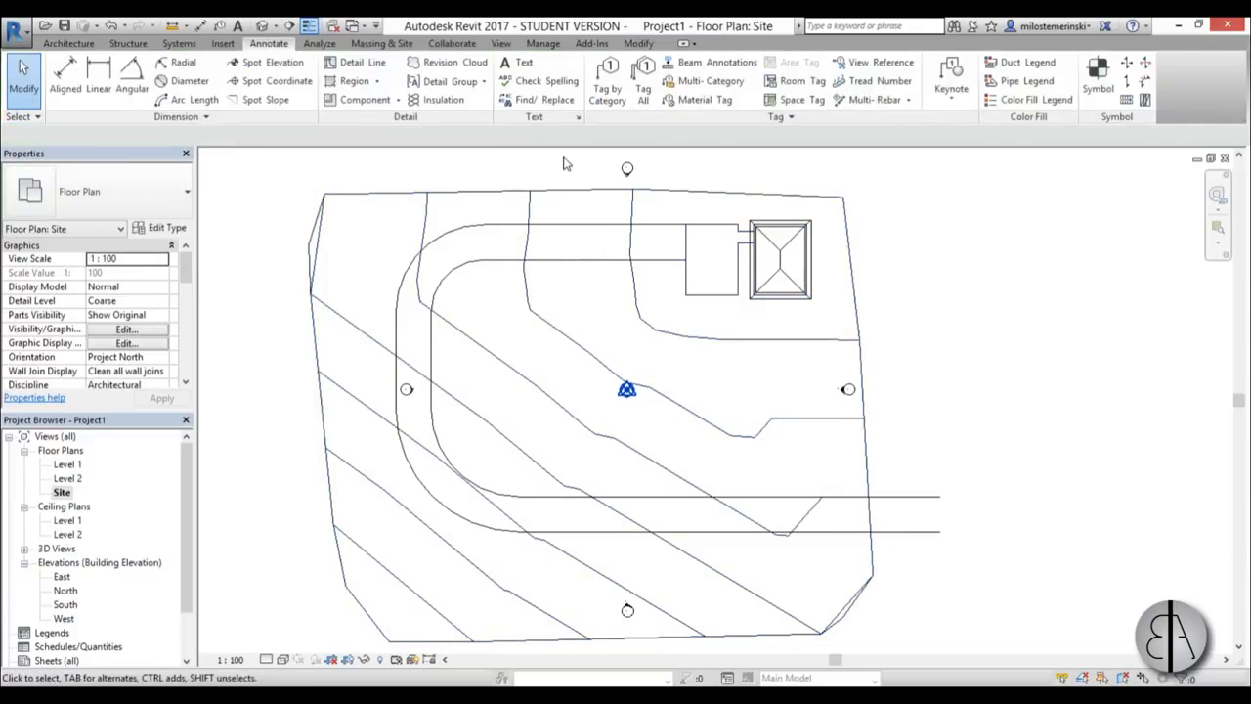
- Start Split Surface on the topography and use Pick Lines for the terrace's west edge, both northern path lines and both northwest arcs
click(406, 45)
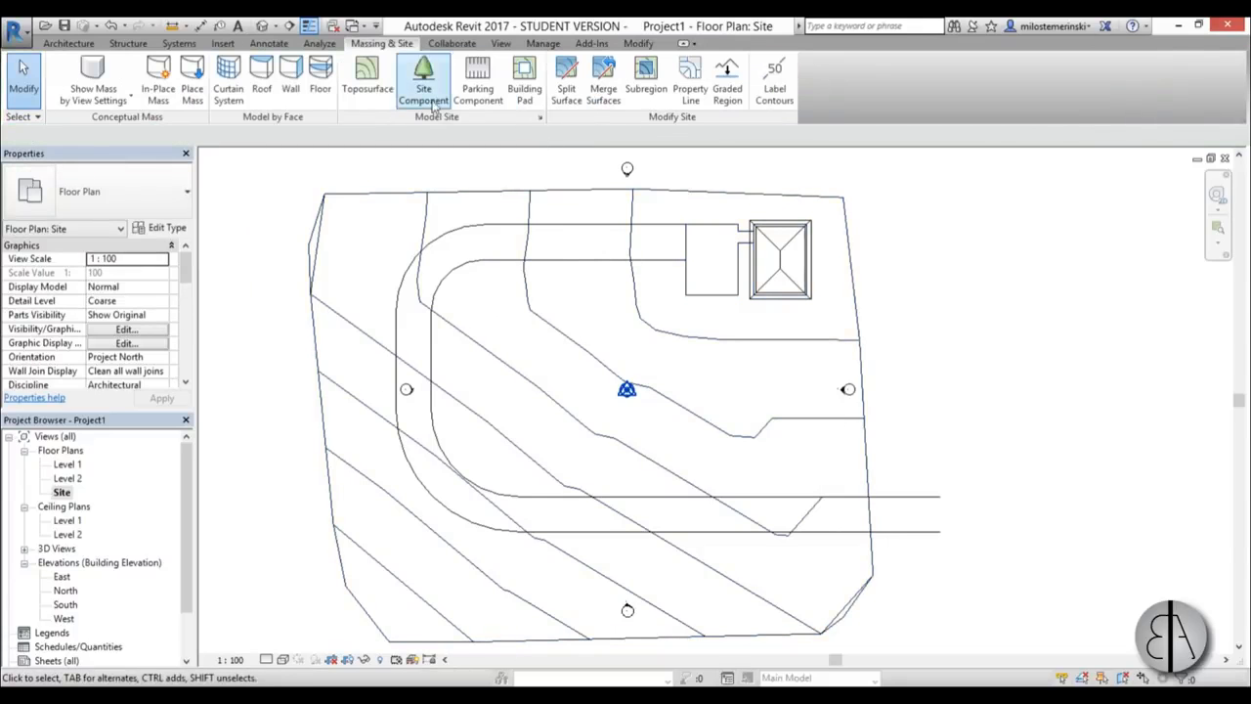
click(556, 107)
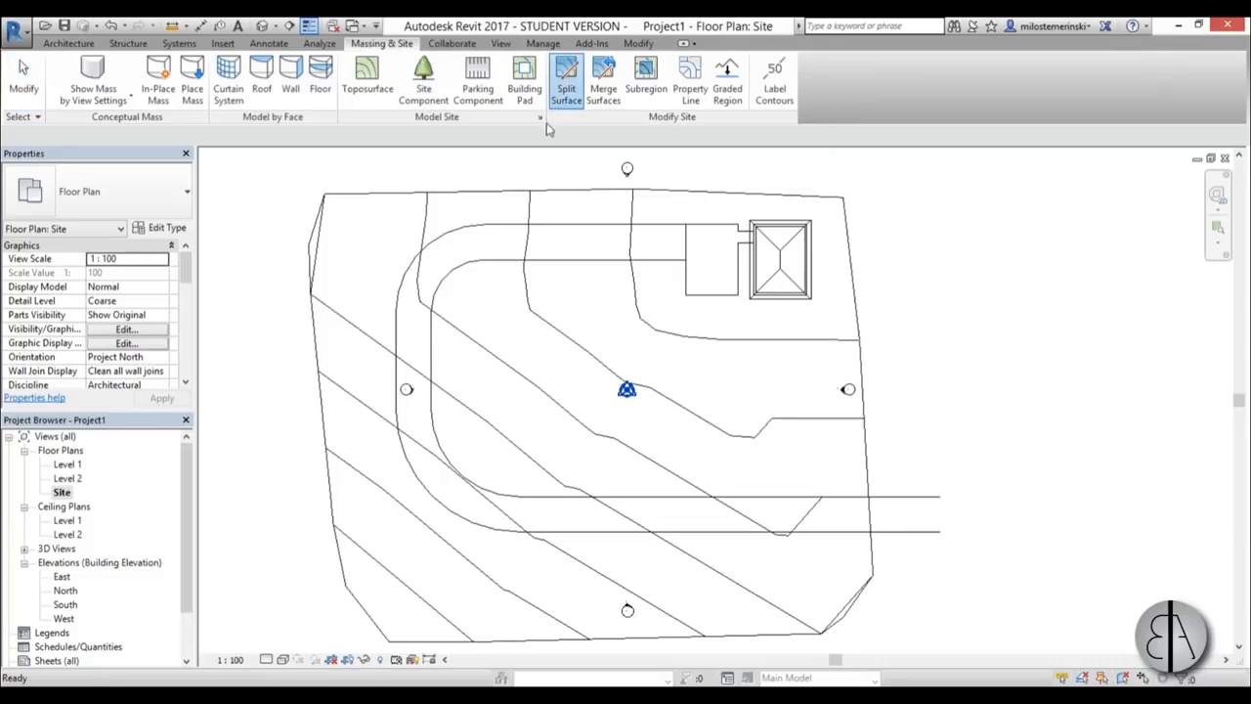
click(578, 194)
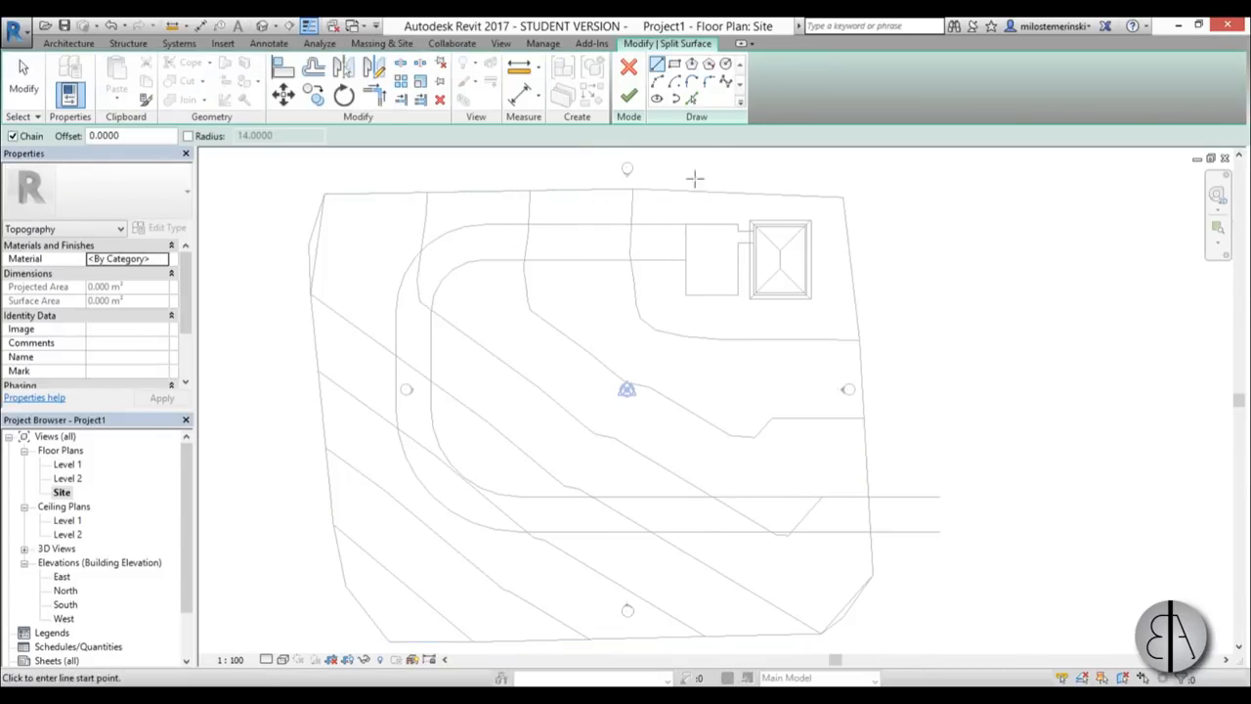
click(691, 99)
click(686, 246)
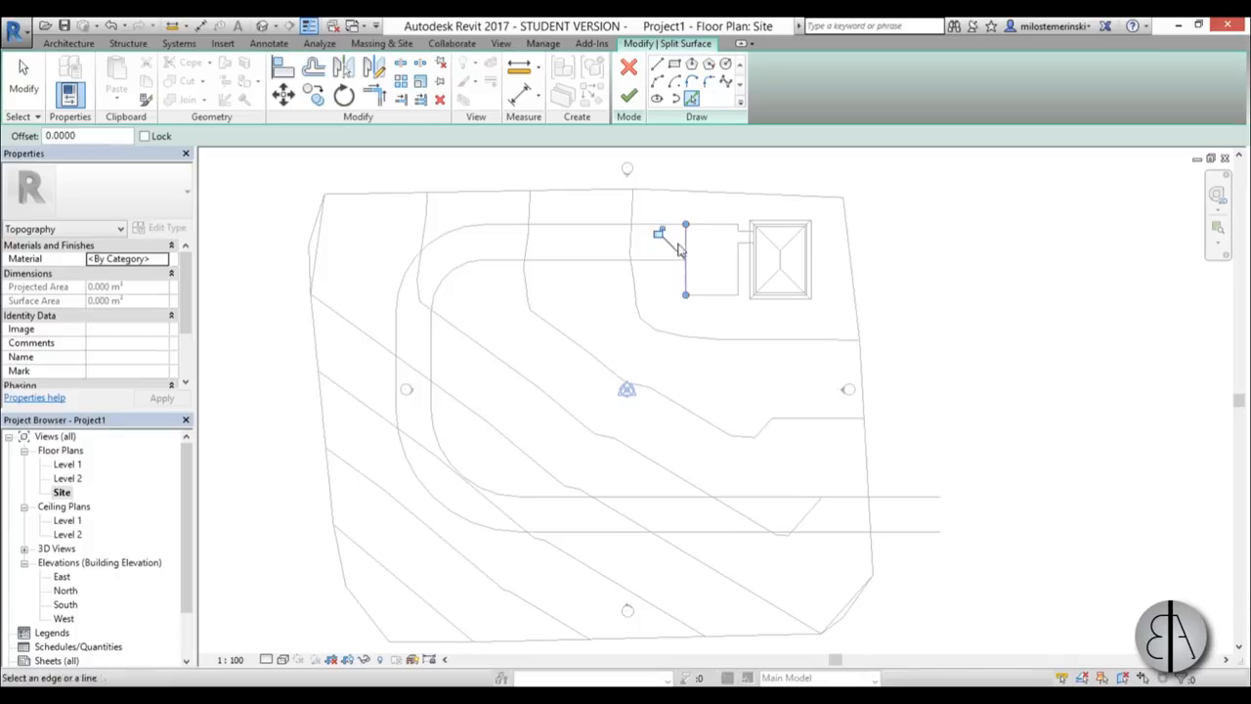
click(626, 225)
click(621, 260)
click(448, 276)
click(399, 292)
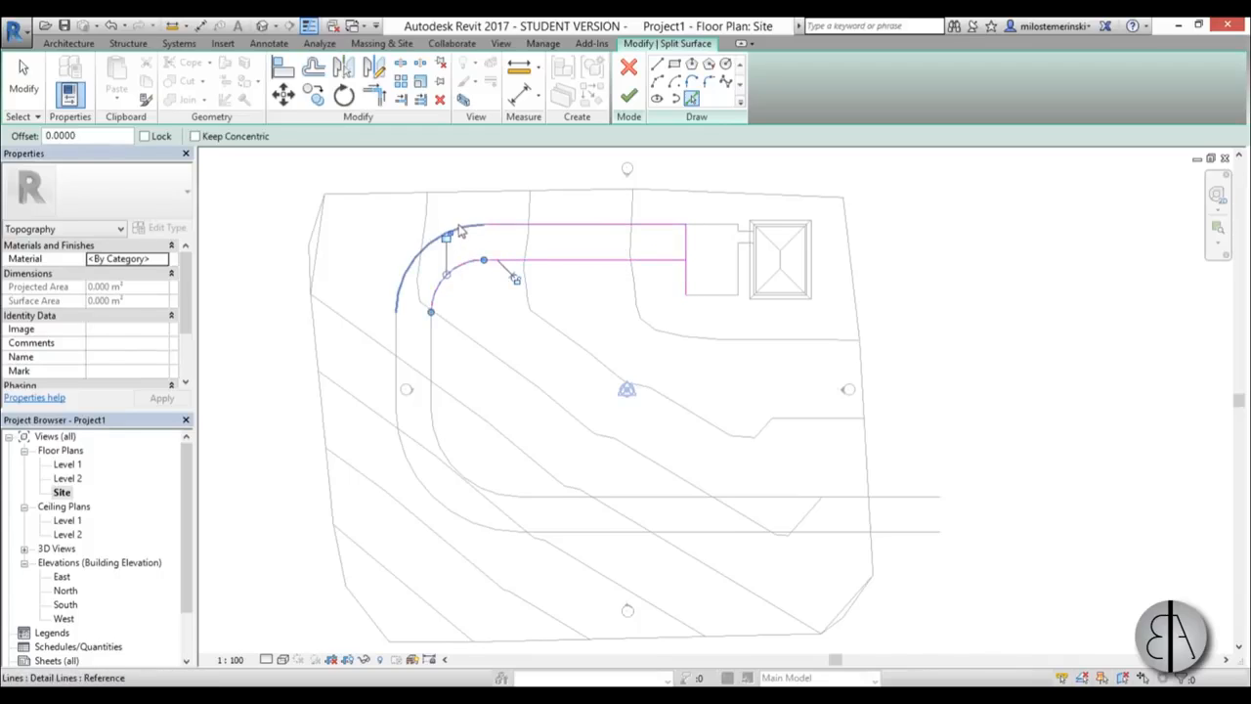
- Add the path's western lines, southwest arcs and southern lines to the split sketch with Pick Lines
click(397, 381)
click(431, 389)
click(436, 435)
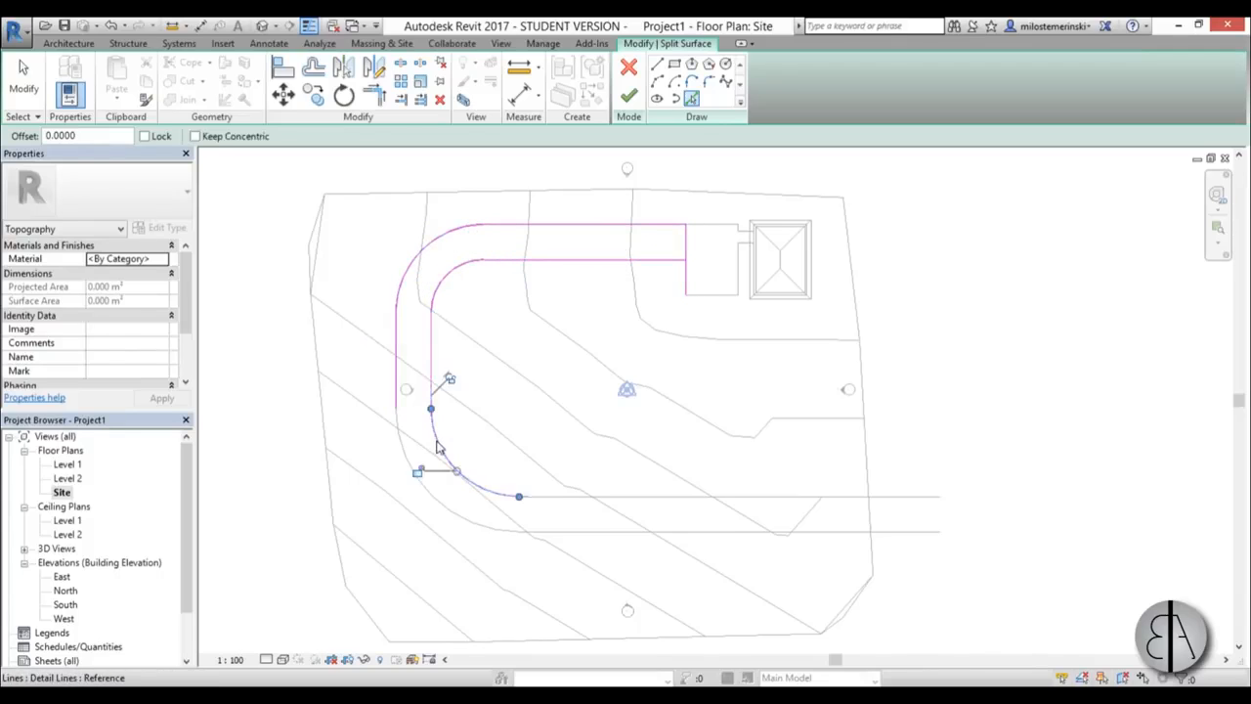
click(407, 463)
click(552, 531)
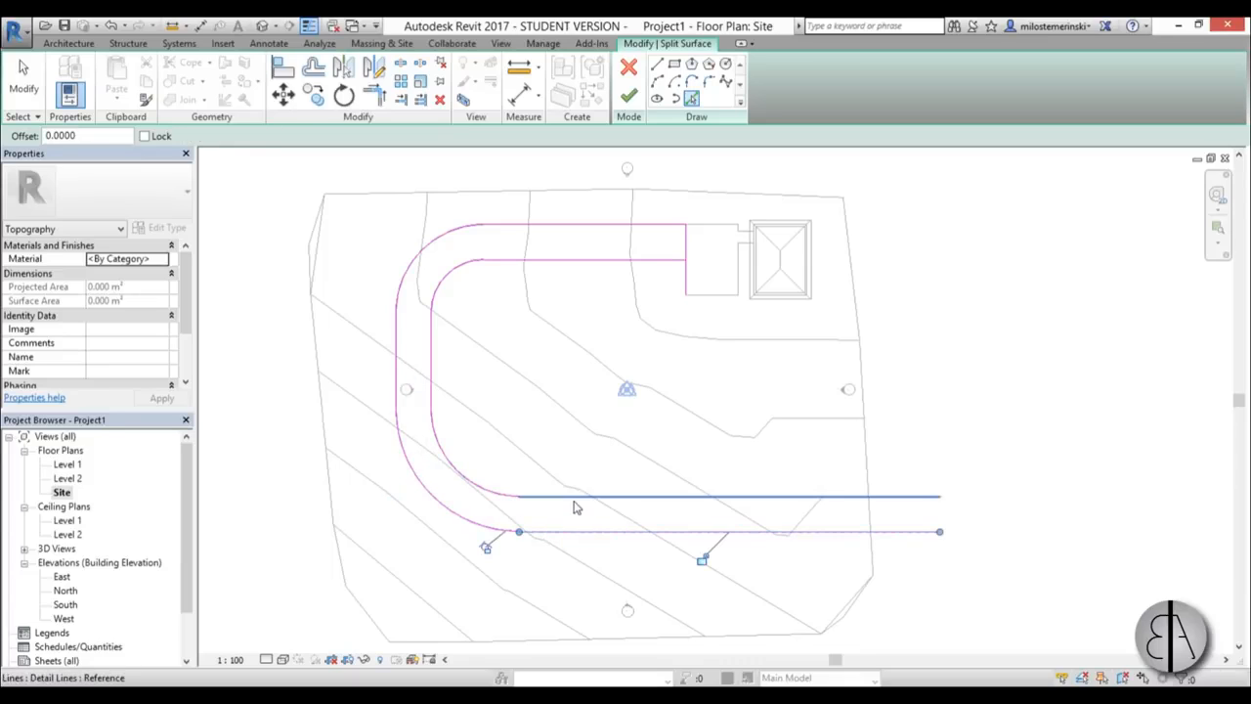
click(576, 499)
key(Escape)
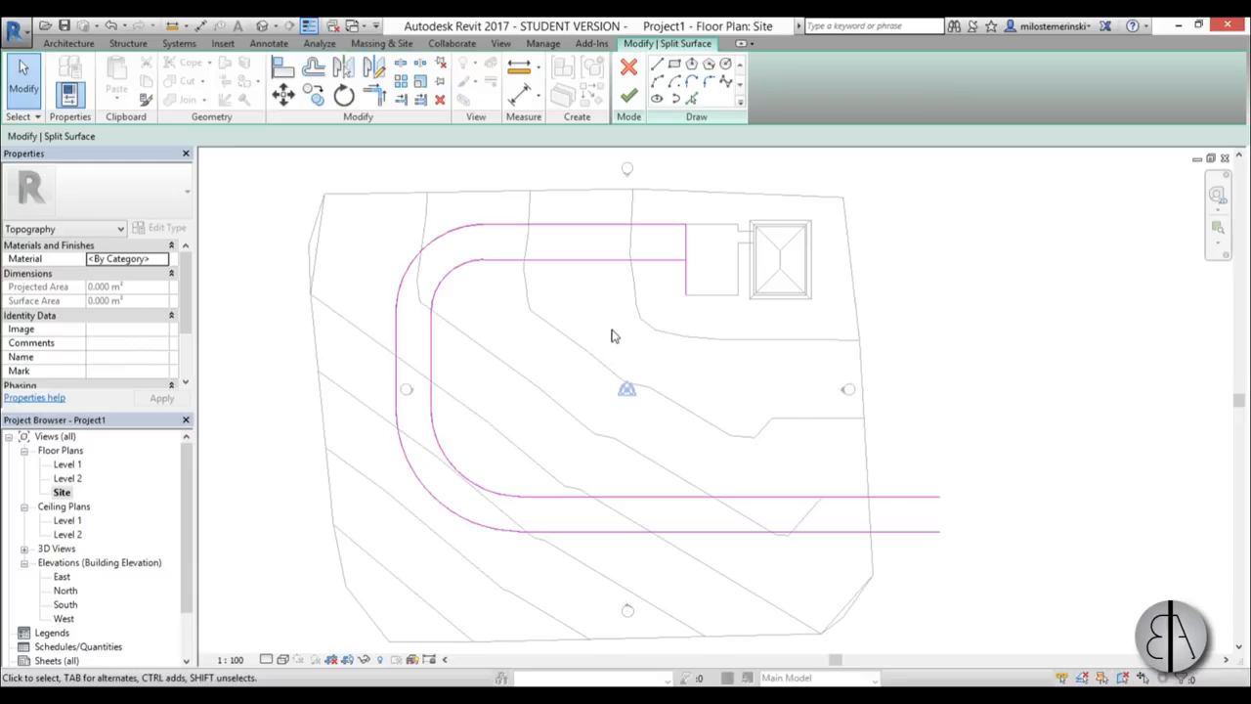
- Trim the terrace edge to the inner path line, finish the surface split and deselect the path surface
key(t)
key(r)
click(665, 259)
click(687, 244)
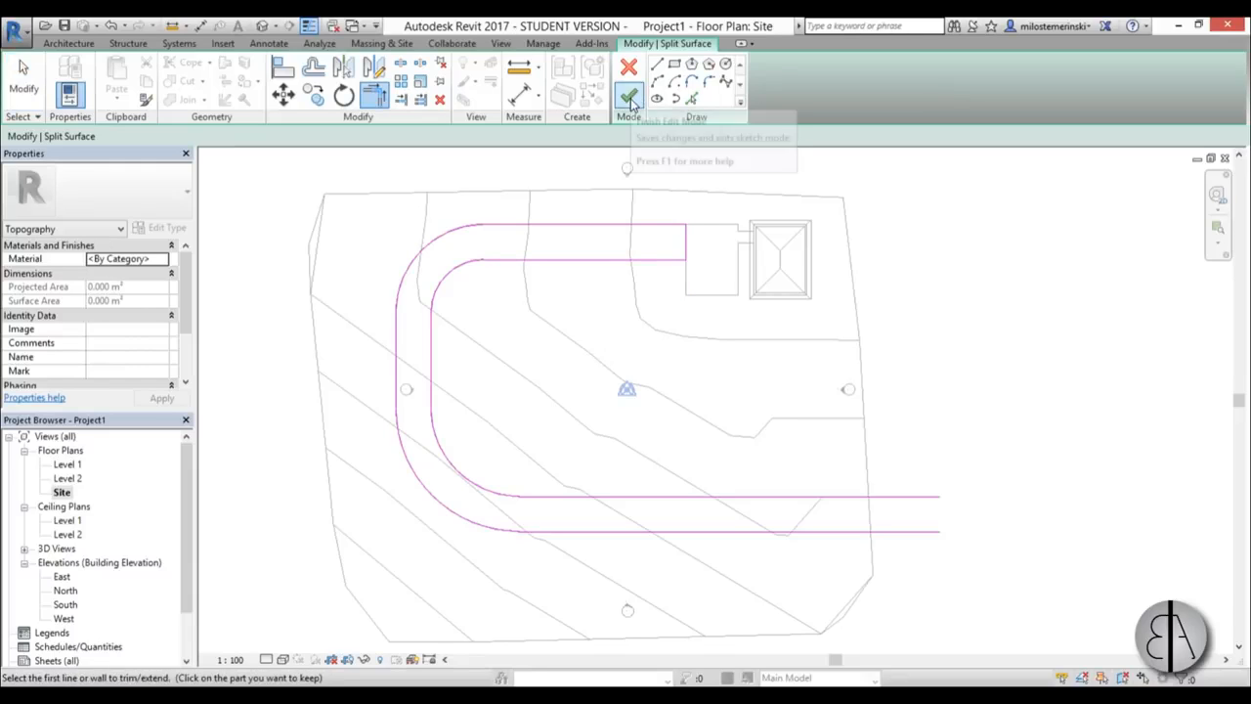
key(Escape)
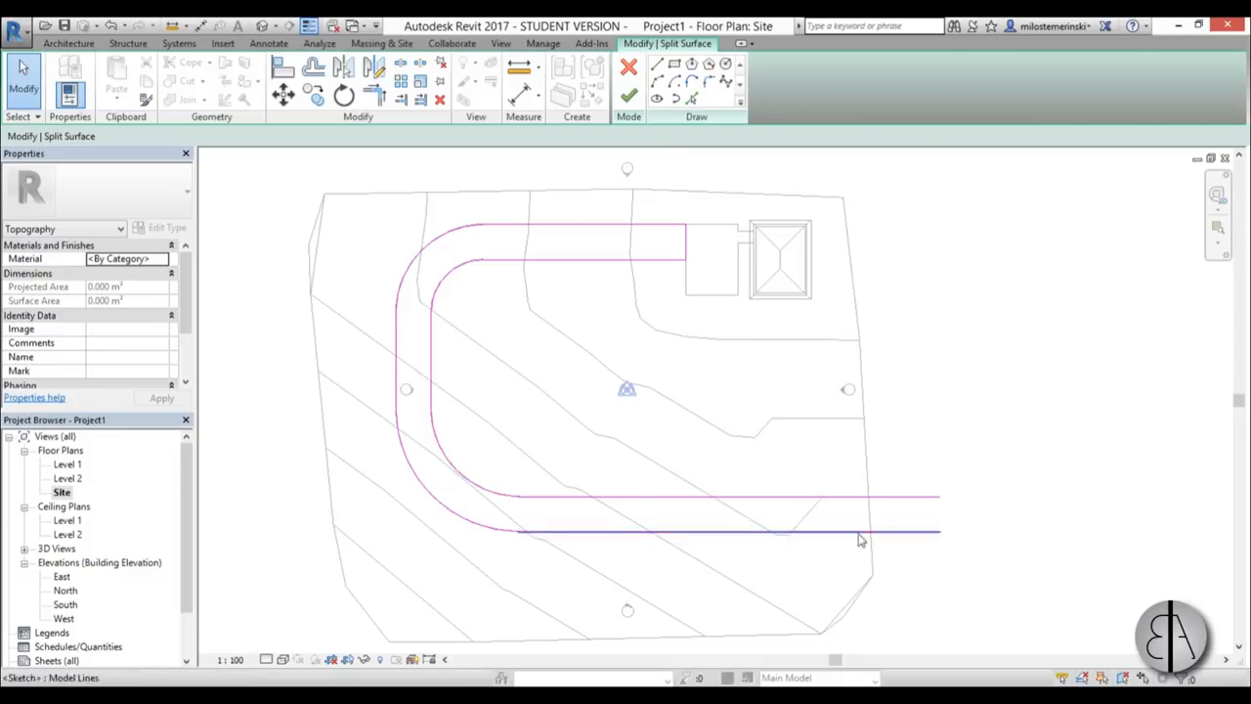
click(628, 98)
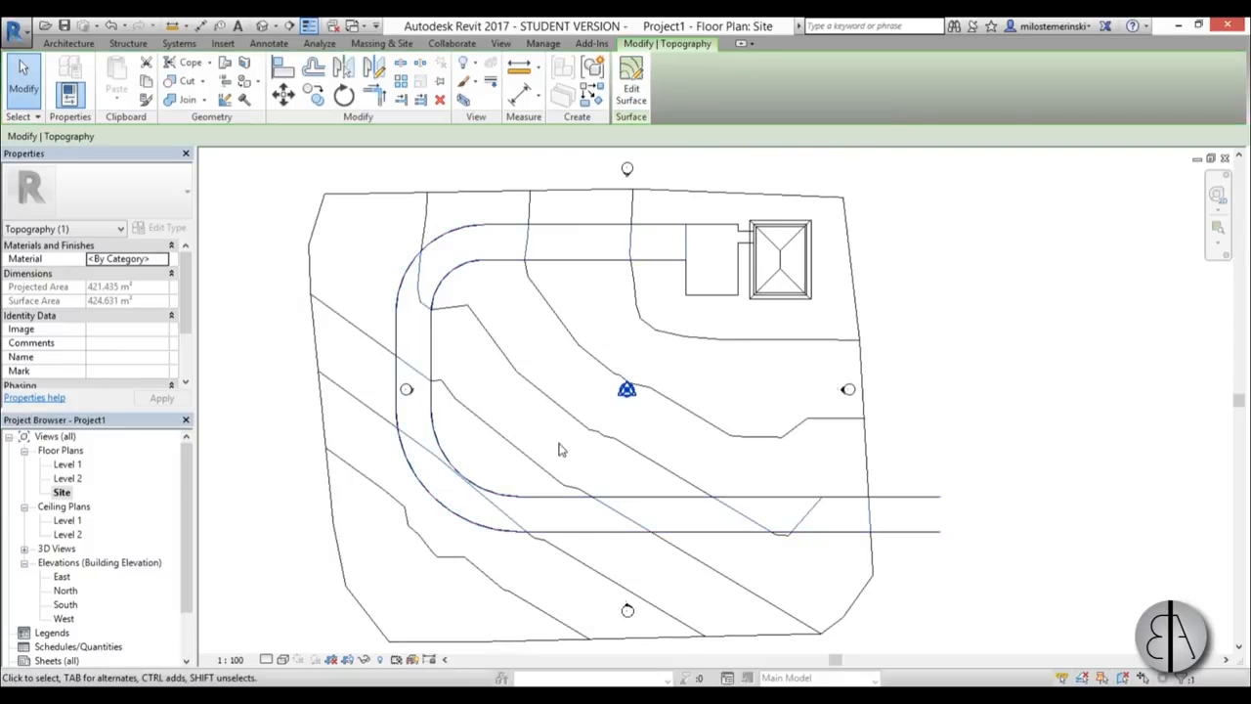
click(966, 483)
click(873, 520)
- Open the 3D view and select the path surface to check its full extent
click(263, 27)
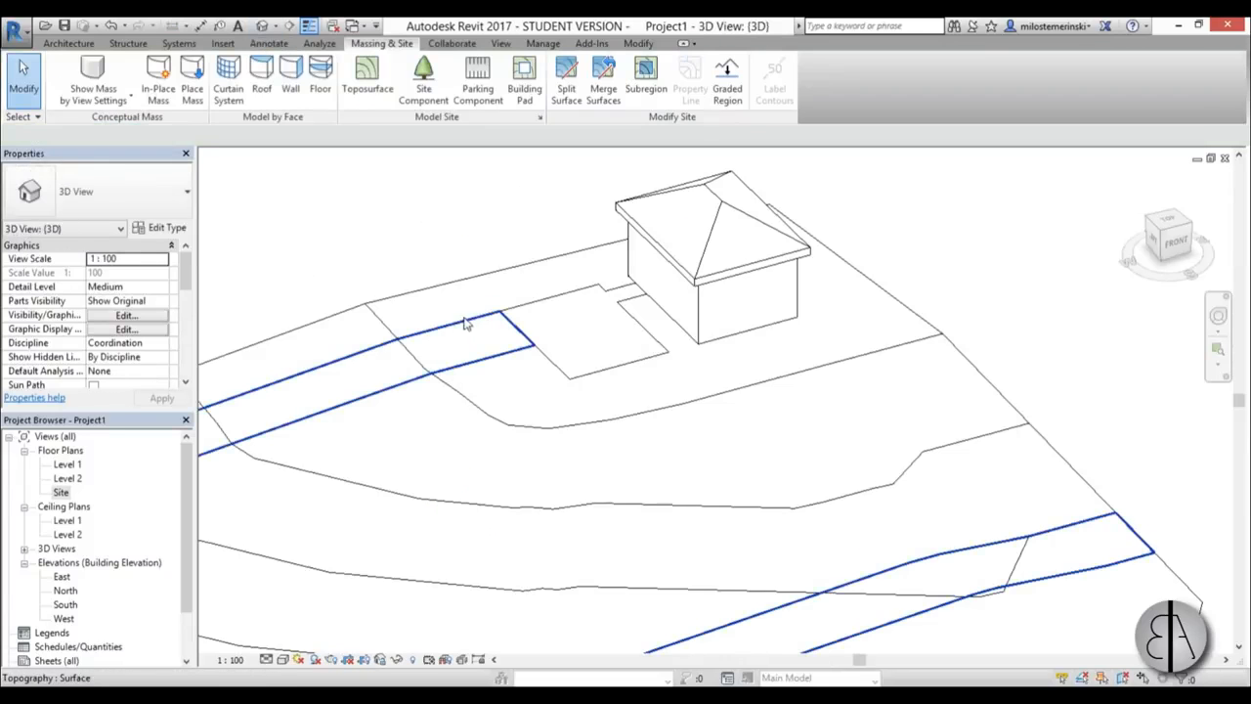
click(467, 323)
shift+middle_drag(776, 575, 650, 229)
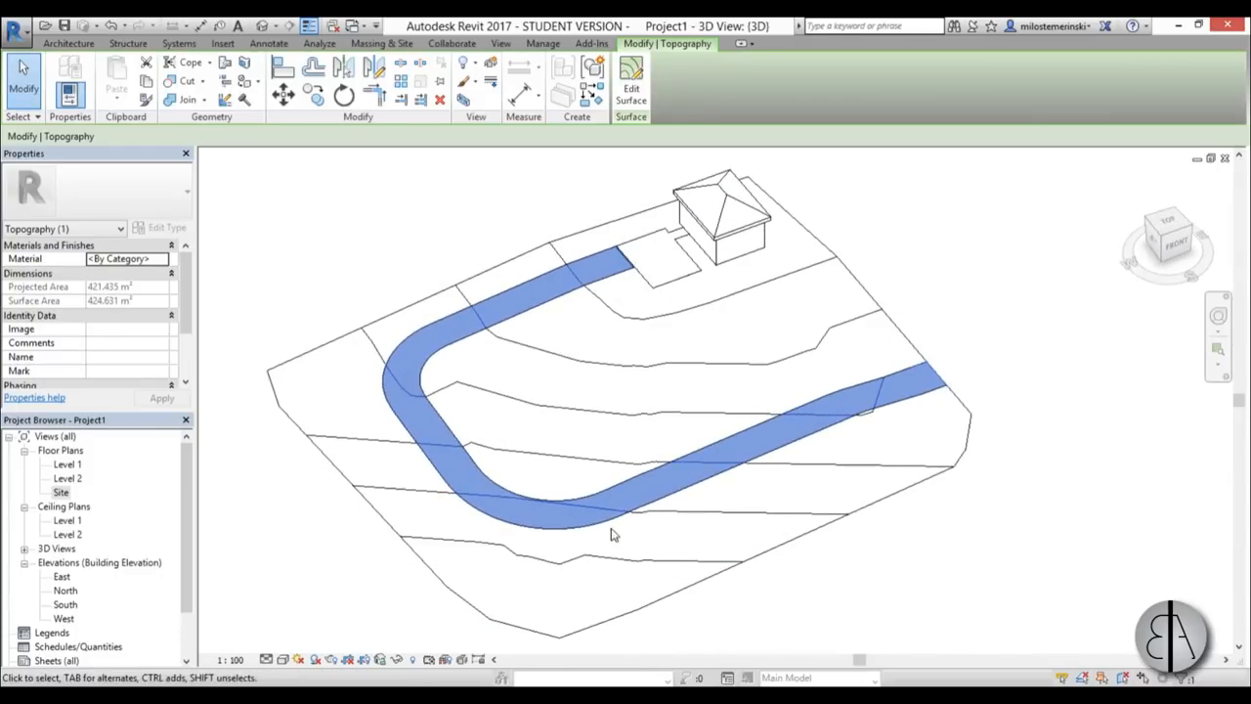
key(Escape)
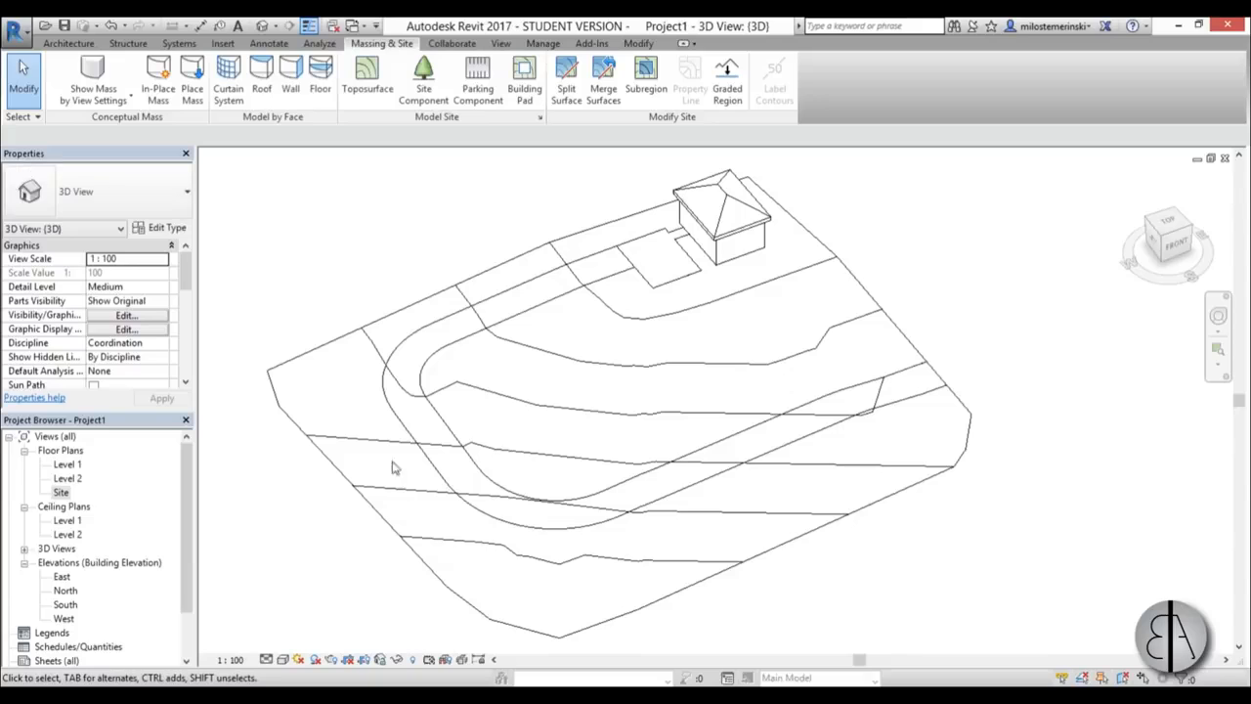
- In the Site plan, start splitting the surrounding topography and pick the path's inner edge lines and arcs from the site's east boundary to the terrace
double_click(62, 492)
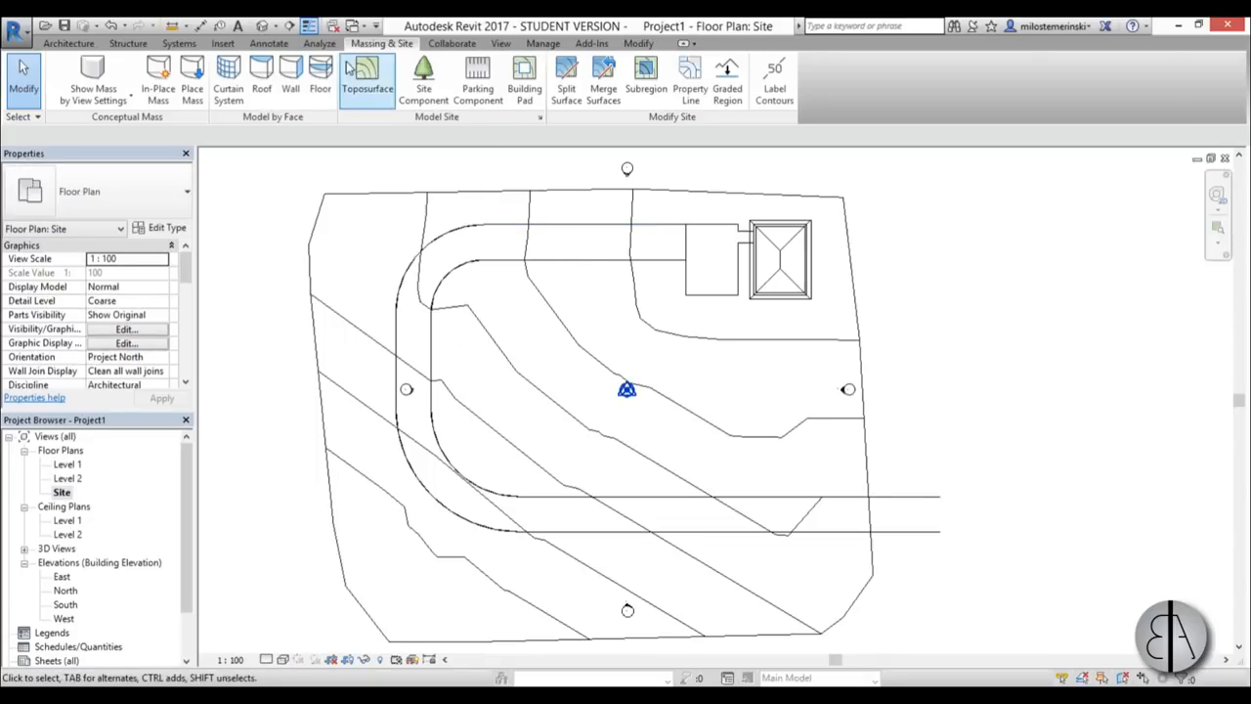
click(566, 80)
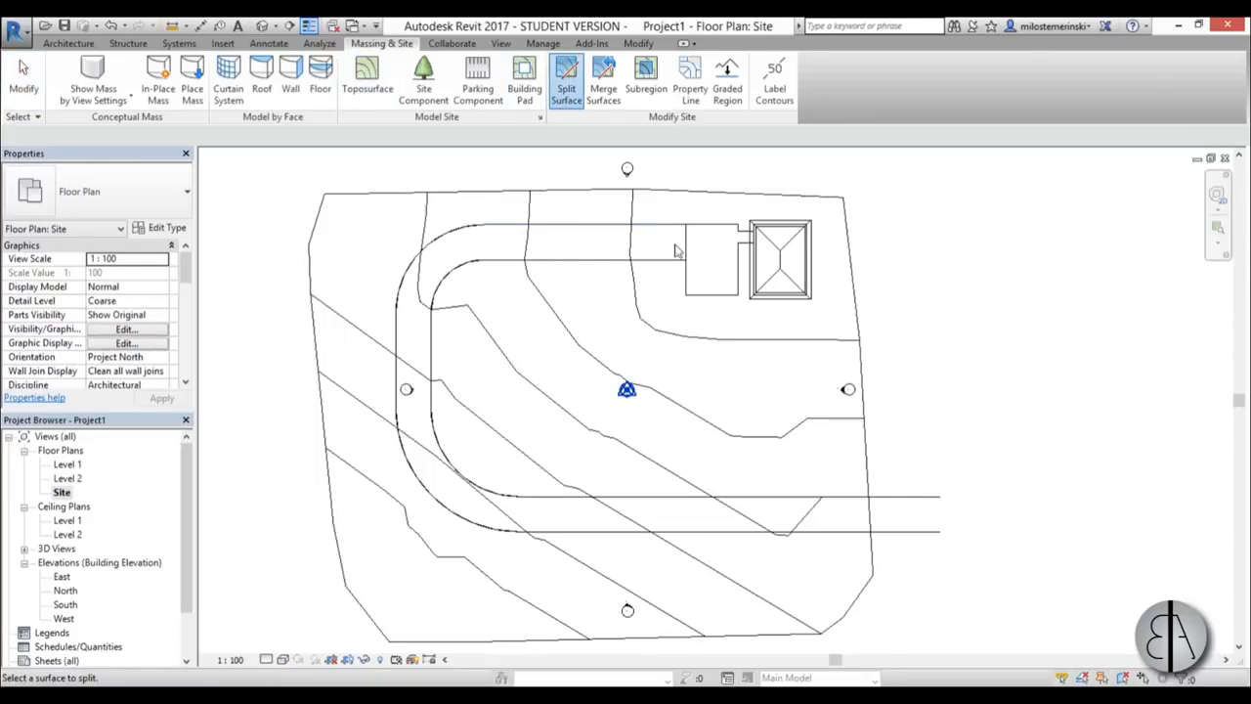
click(652, 195)
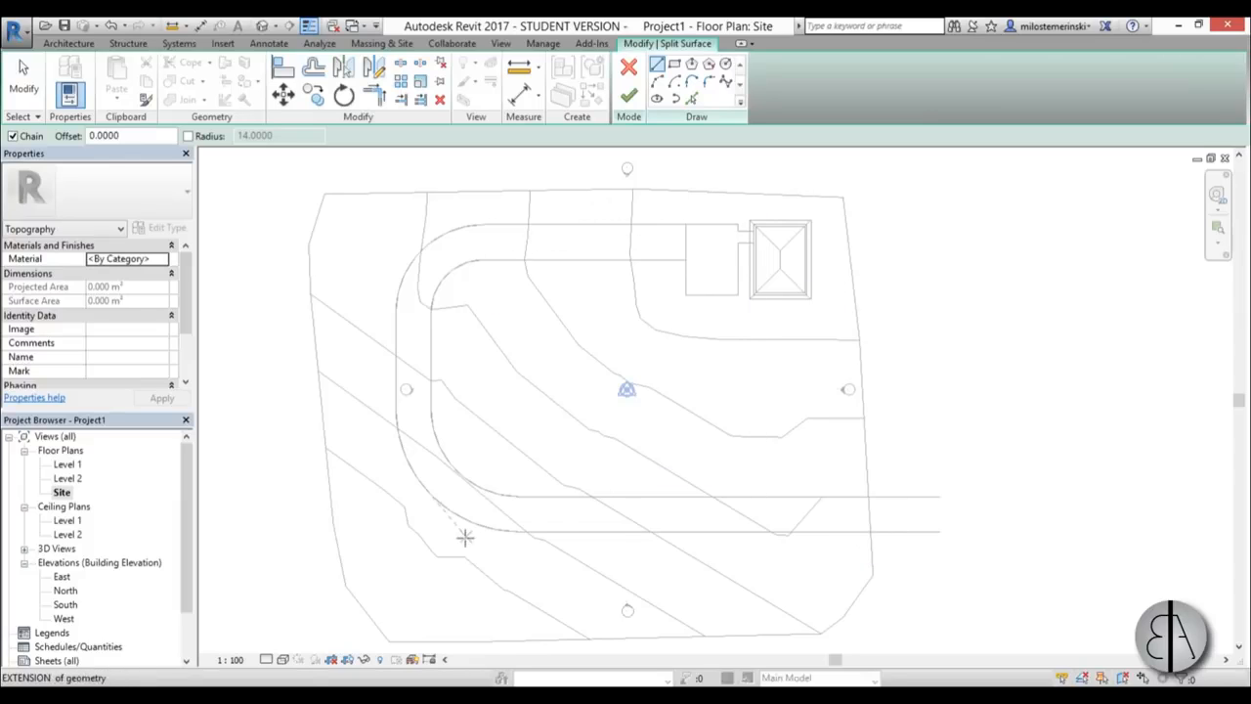
click(692, 100)
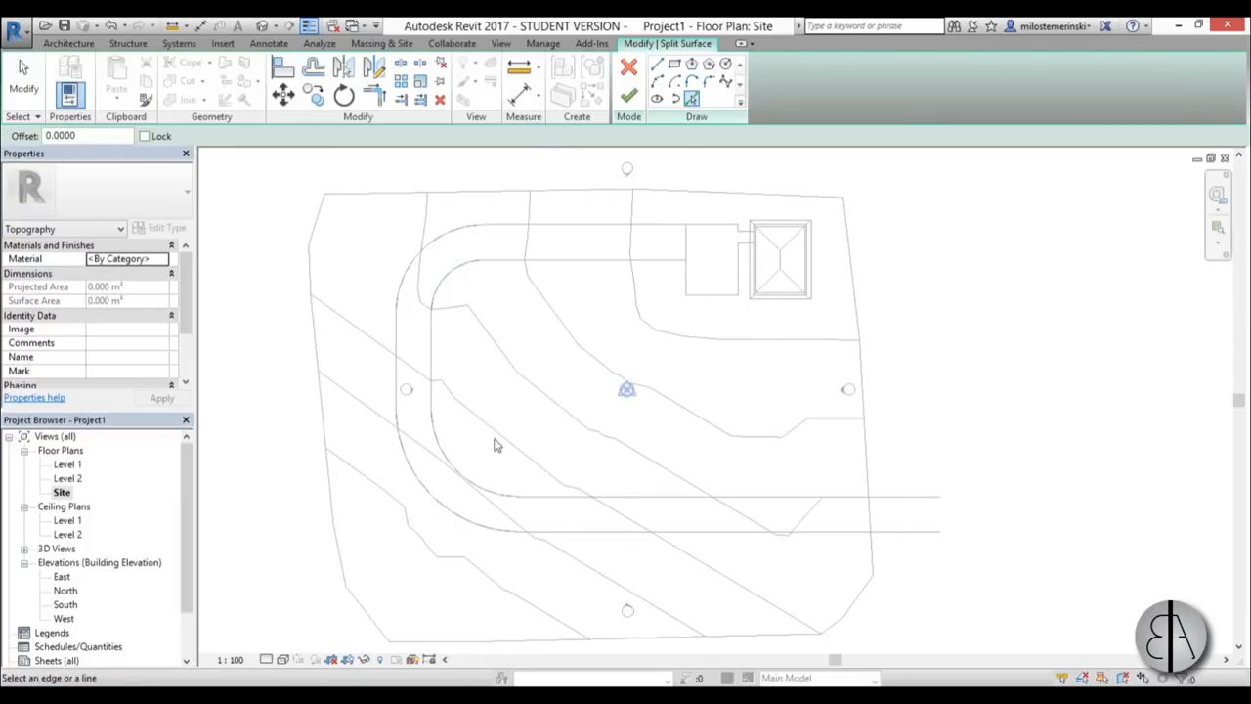
click(702, 499)
click(489, 497)
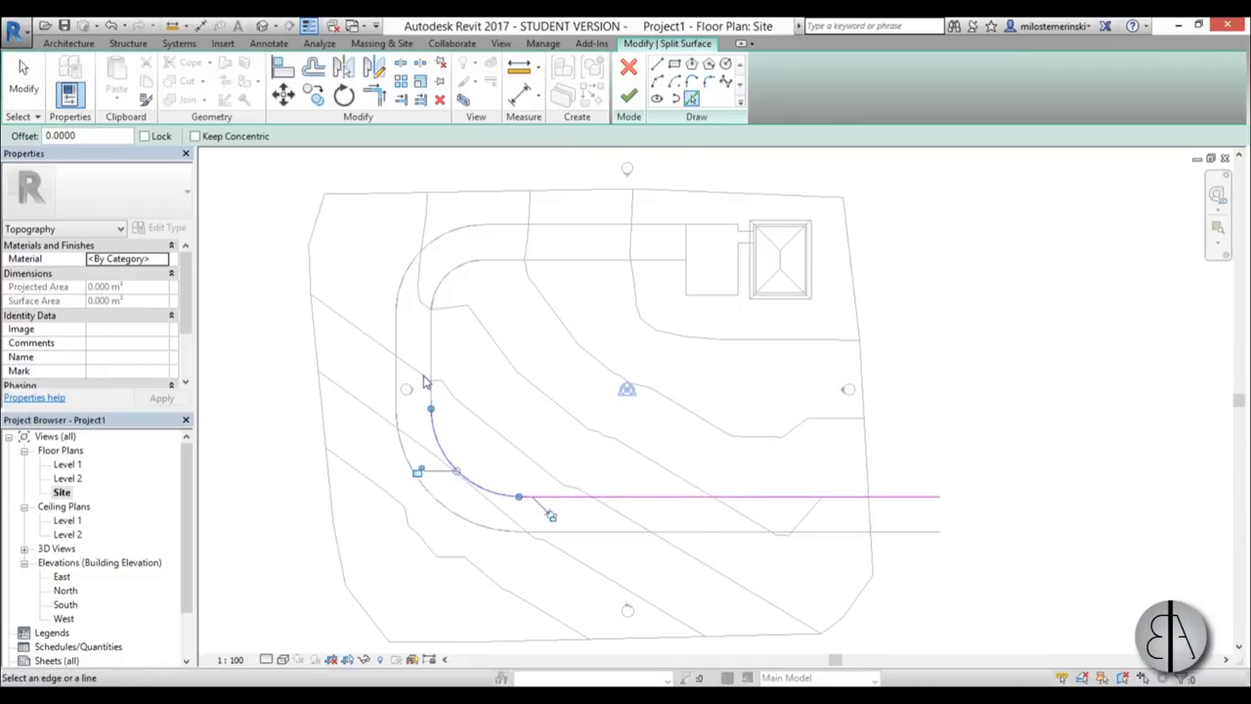
click(431, 376)
click(444, 273)
click(523, 261)
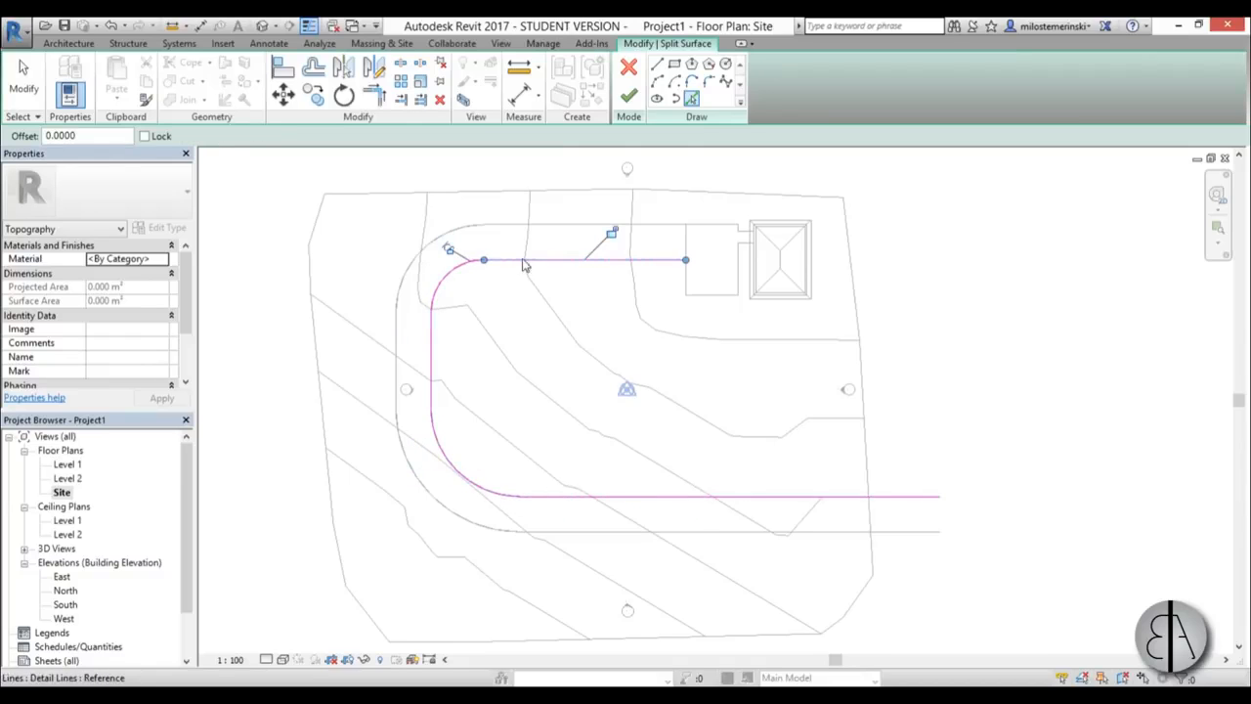
- Add the terrace's west, south and north edges, the roof outline and the path's outer north line to the split sketch with Pick Lines
click(685, 256)
click(719, 294)
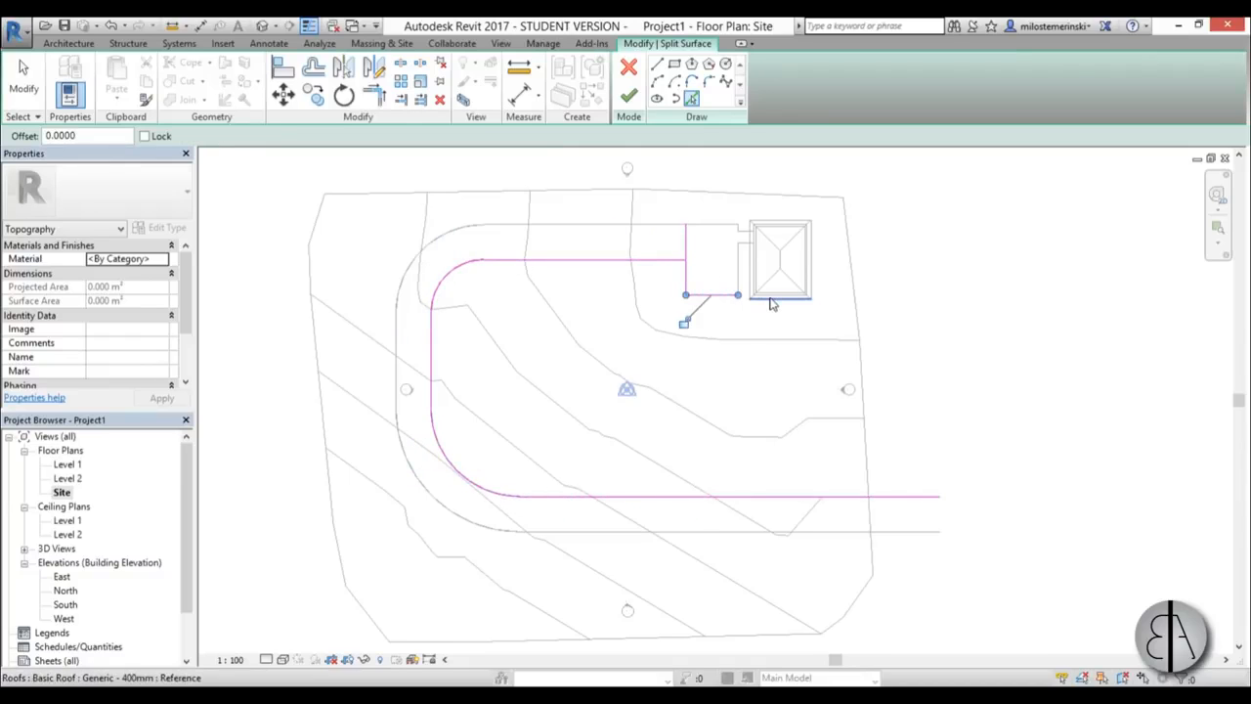
click(812, 279)
click(780, 223)
scroll(720, 223, up, 5)
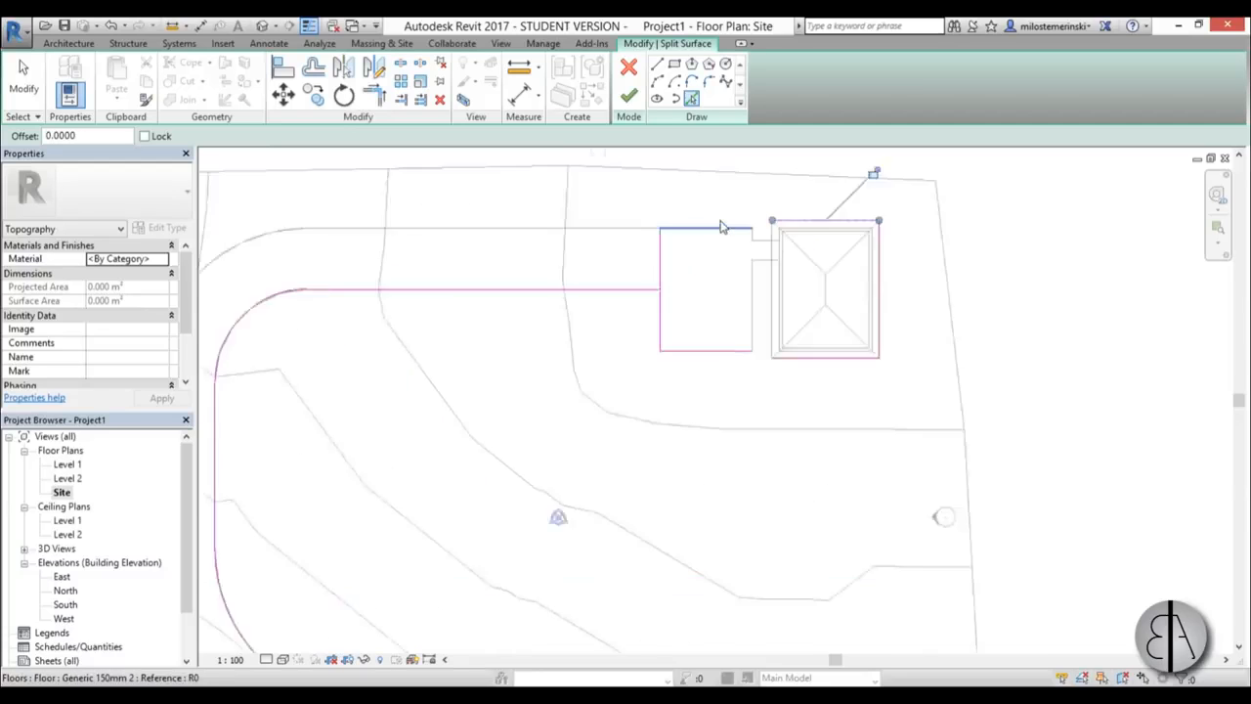
click(720, 233)
click(620, 233)
scroll(656, 238, down, 4)
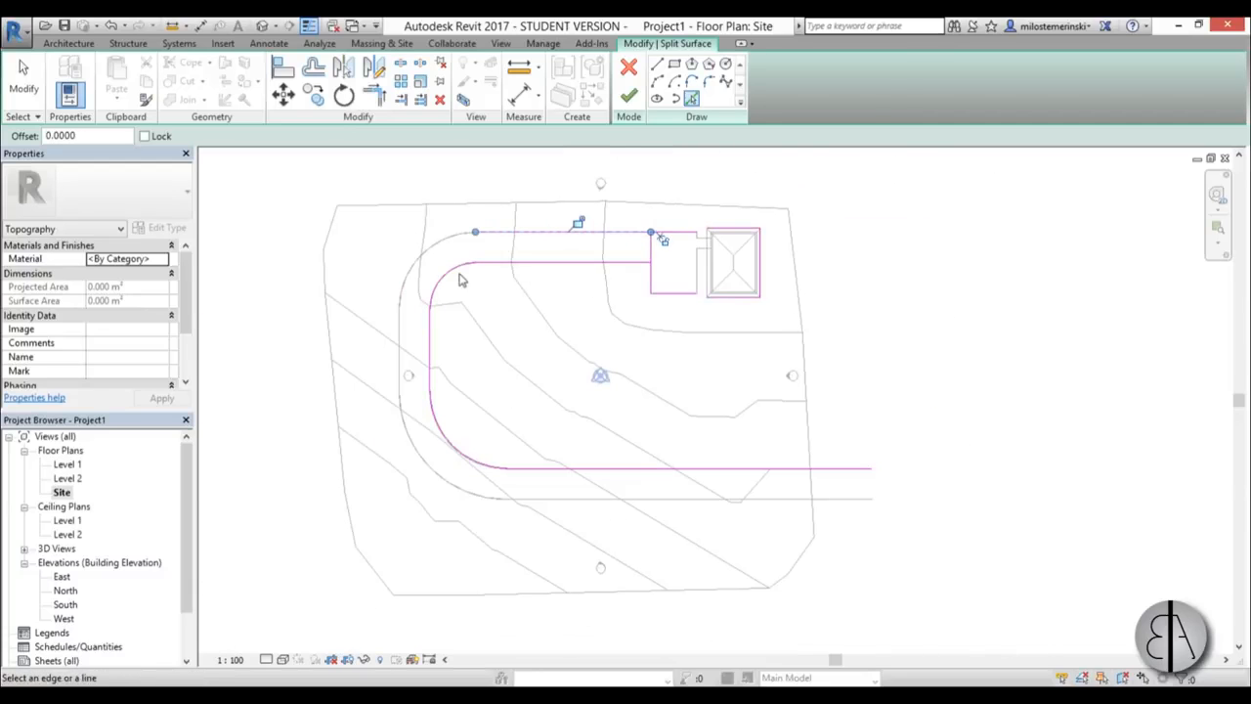
- Pick the path's outer northwest arc, west line, southwest arc and south line into the split sketch
click(434, 248)
click(399, 347)
click(407, 433)
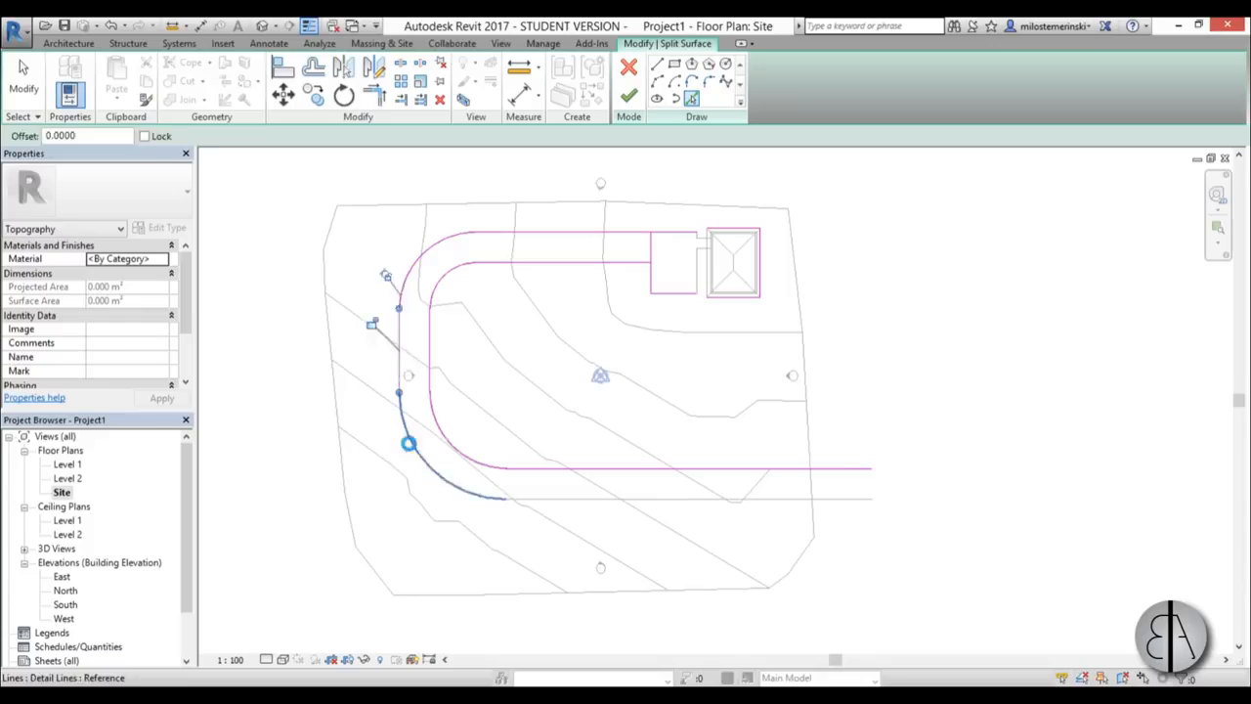
click(583, 503)
- Set the Pick Lines offset to 1 m and add outward offsets of the path's outer lines and arcs
scroll(719, 234, up, 5)
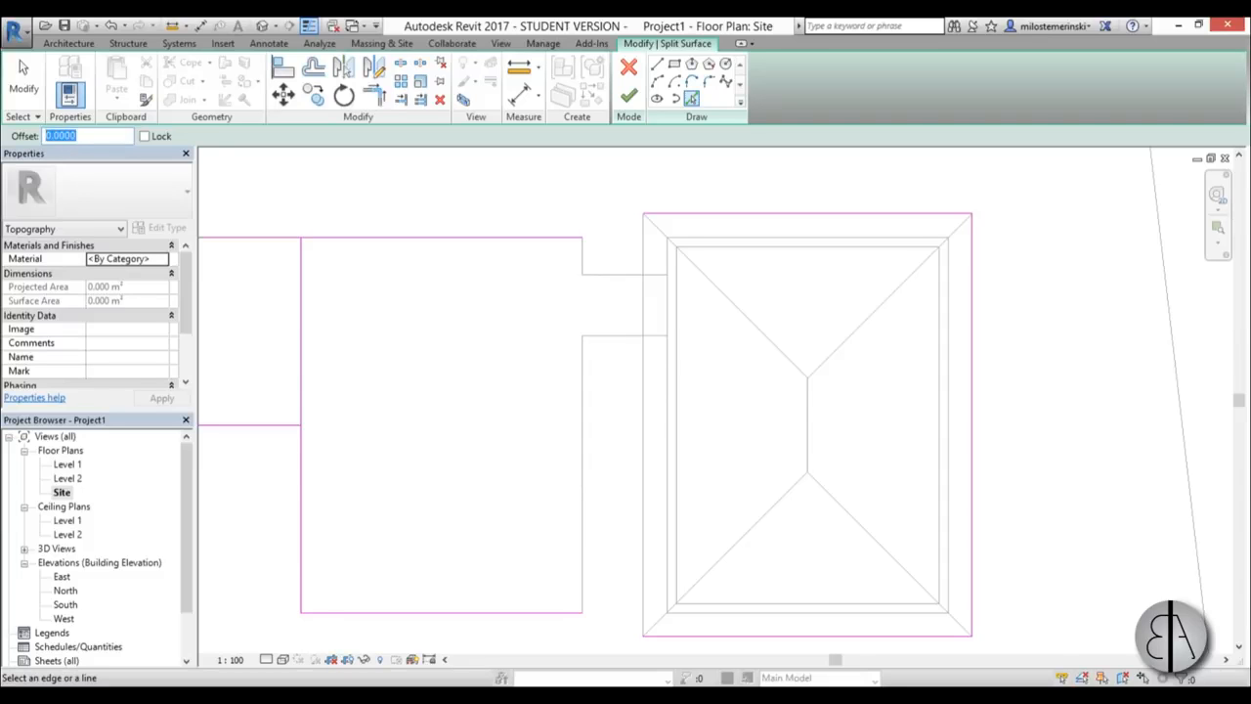
scroll(834, 352, down, 5)
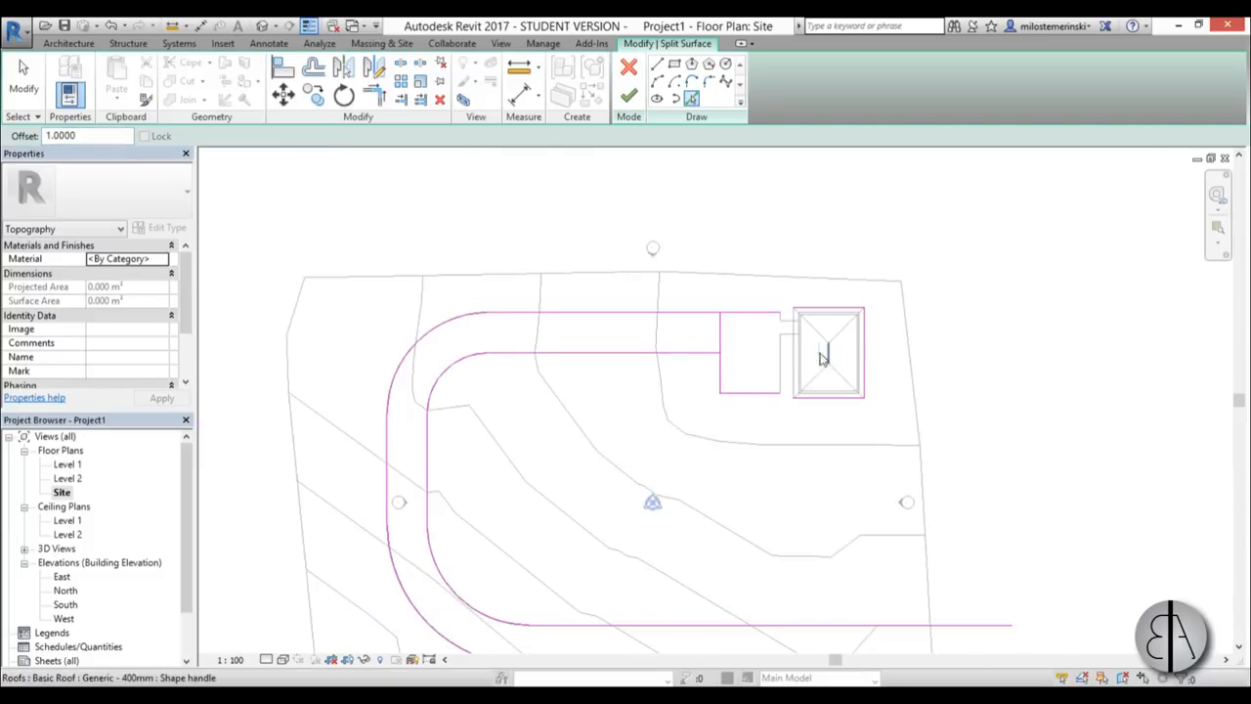
click(623, 213)
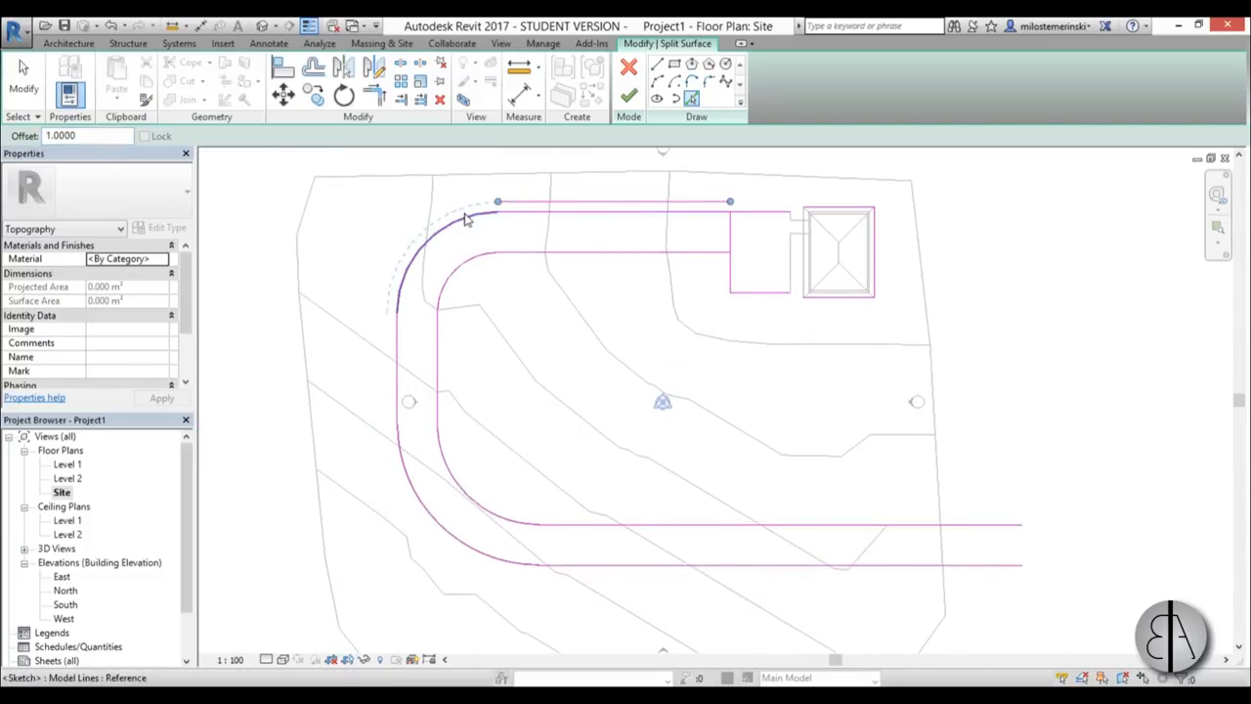
click(466, 216)
click(397, 377)
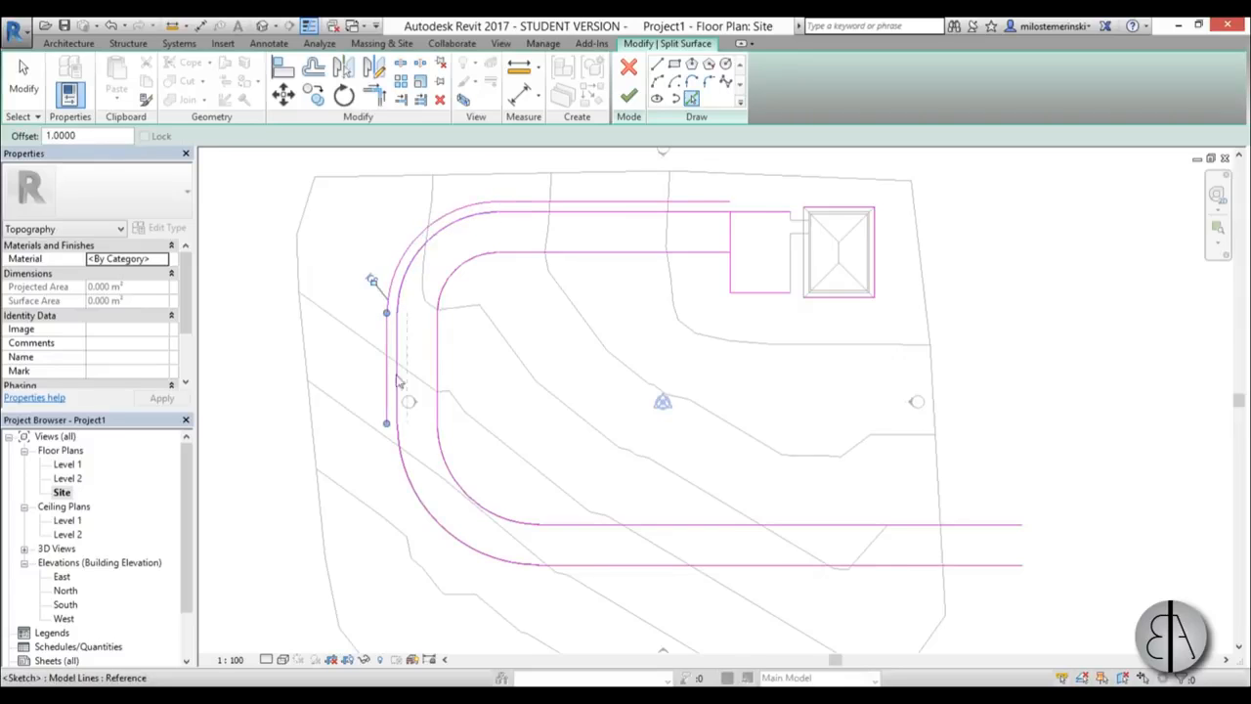
click(437, 529)
click(578, 565)
- Offset the path's inner lines and arcs inward by 1 m, plus the terrace's west and south edges outward
click(600, 522)
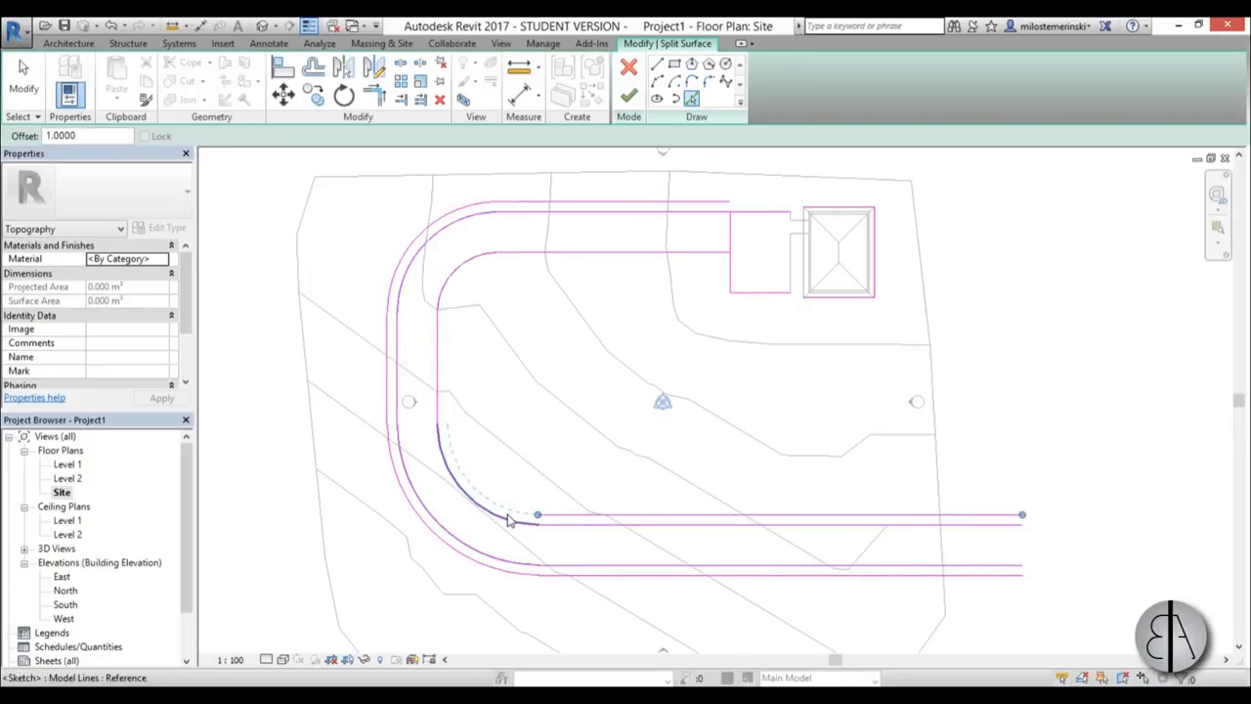
click(507, 520)
click(457, 270)
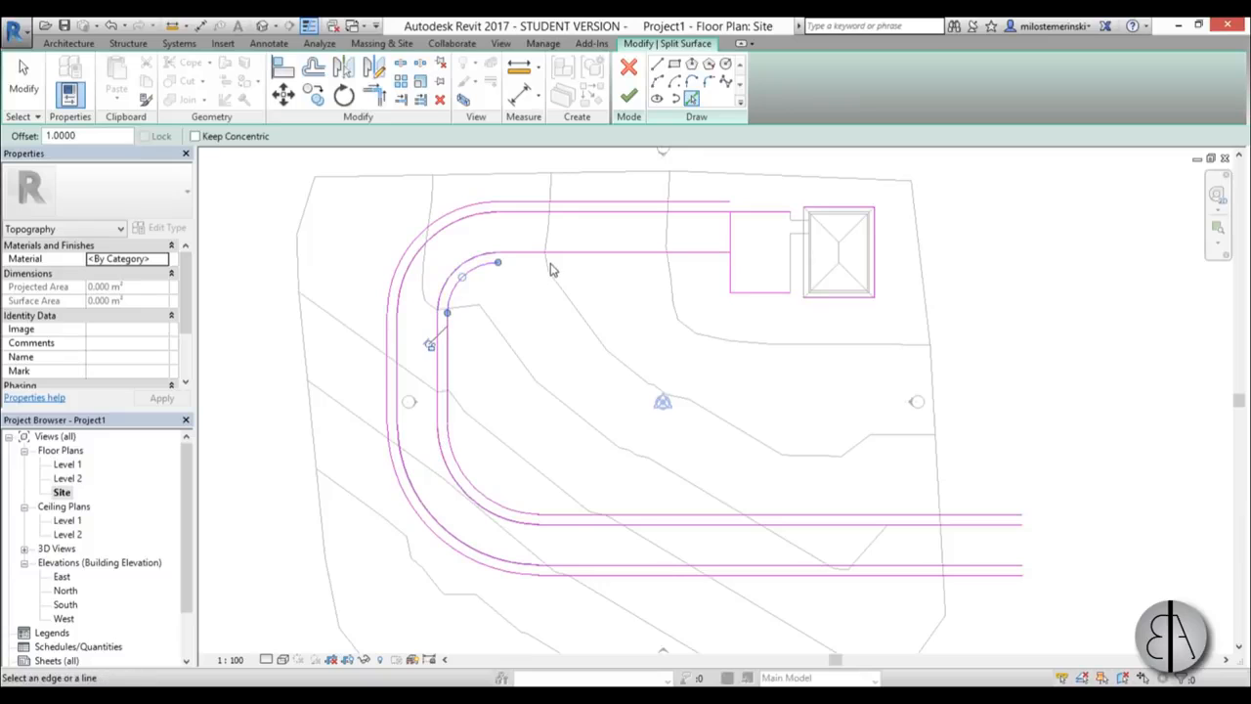
click(559, 264)
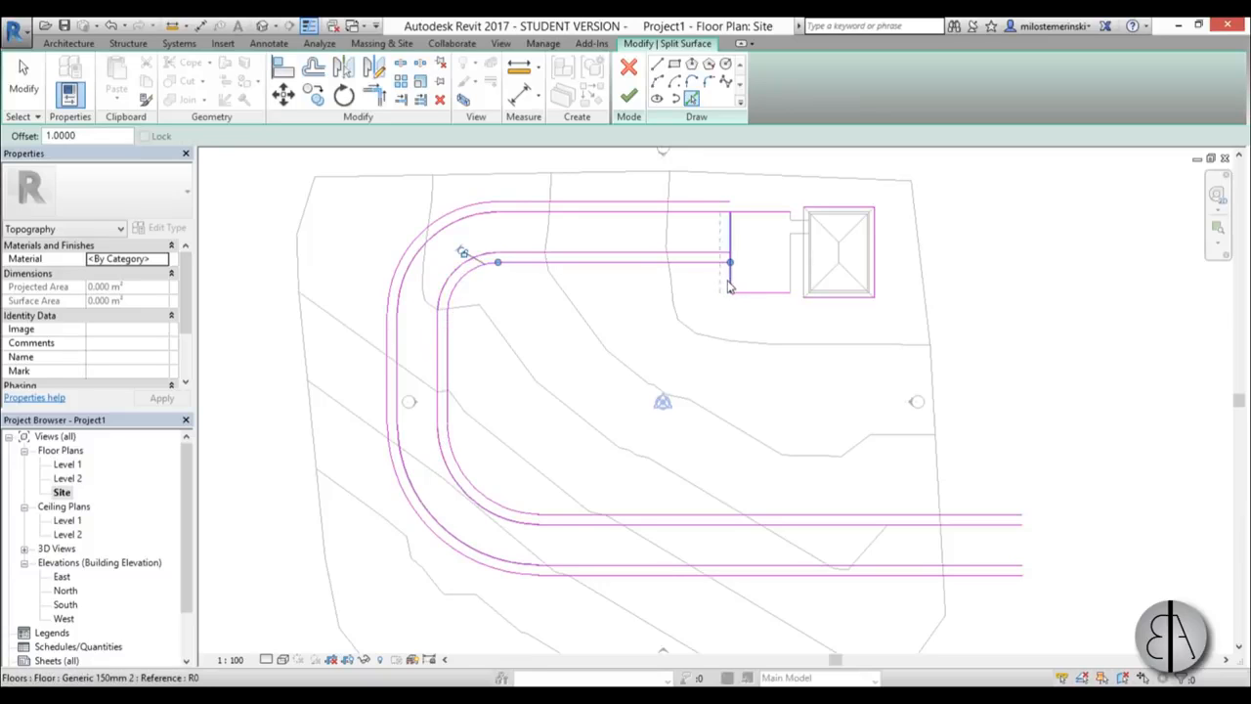
click(729, 286)
click(764, 292)
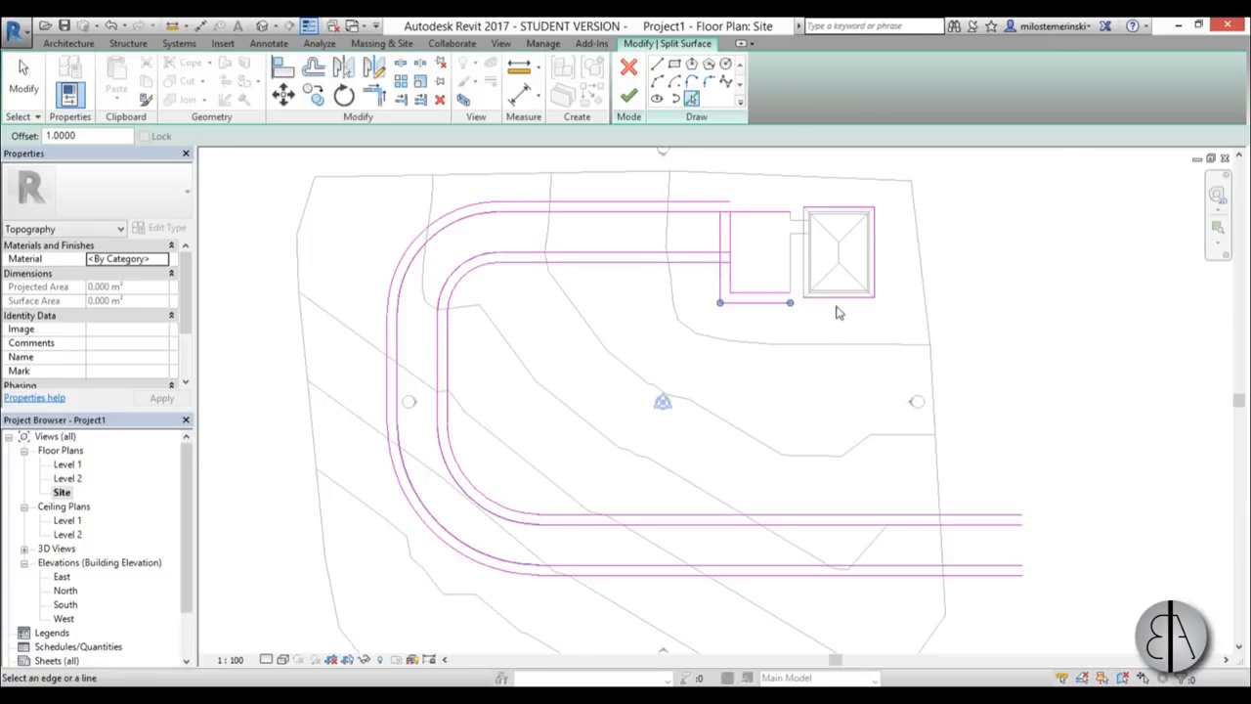
- Add 1 m outward offsets of the house roof's south, west, north and east edges to the split sketch
scroll(833, 307, up, 2)
click(824, 300)
scroll(761, 351, down, 1)
middle_drag(761, 351, 642, 393)
scroll(641, 393, up, 2)
scroll(669, 357, up, 2)
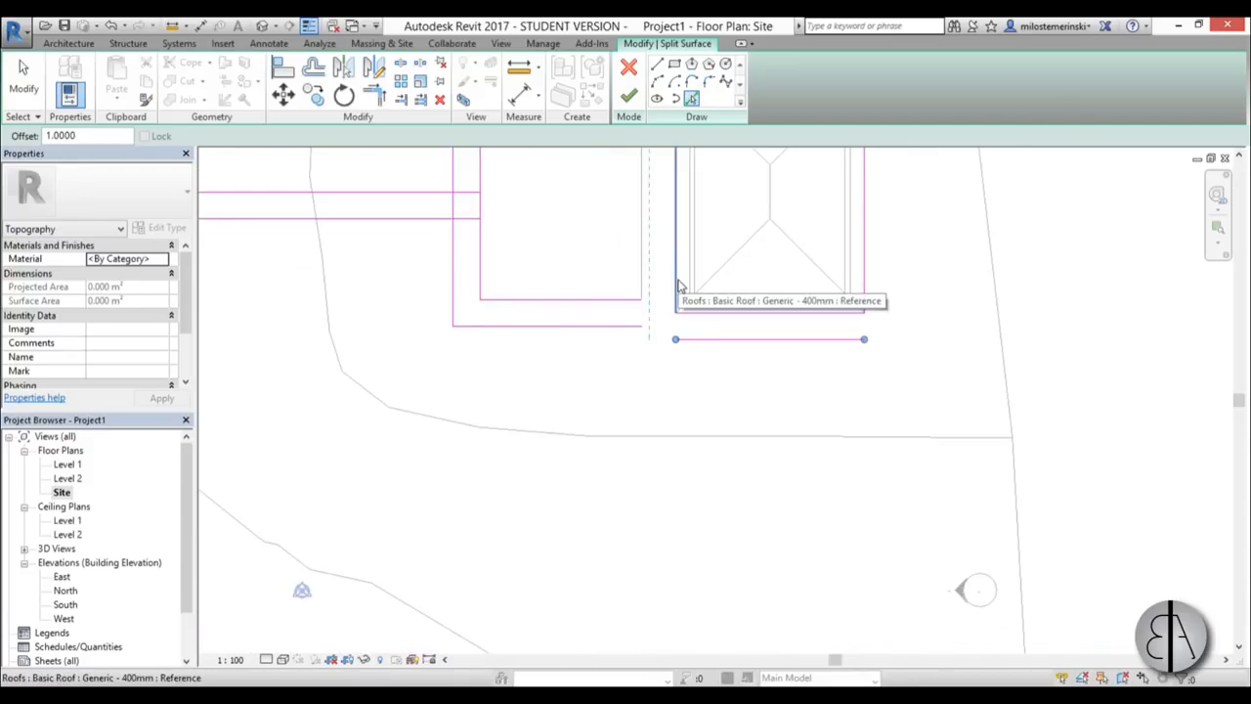
click(679, 287)
scroll(669, 315, down, 1)
middle_drag(670, 324, 666, 470)
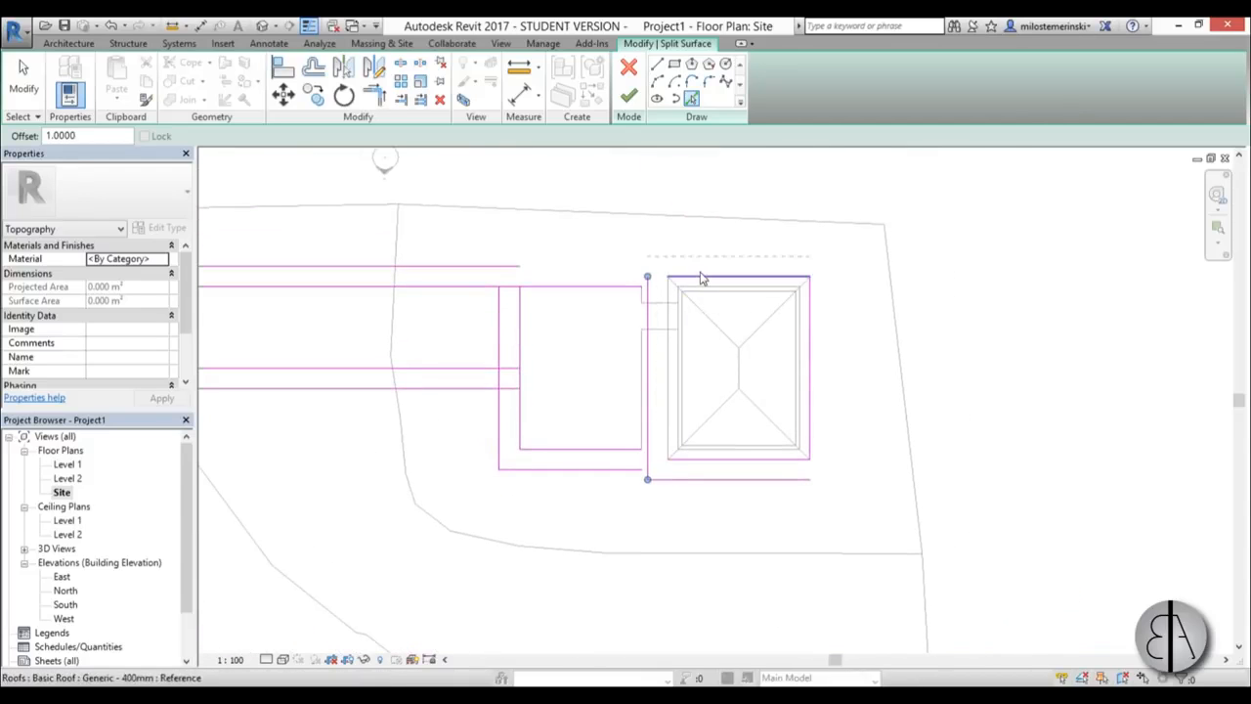
click(700, 282)
click(811, 329)
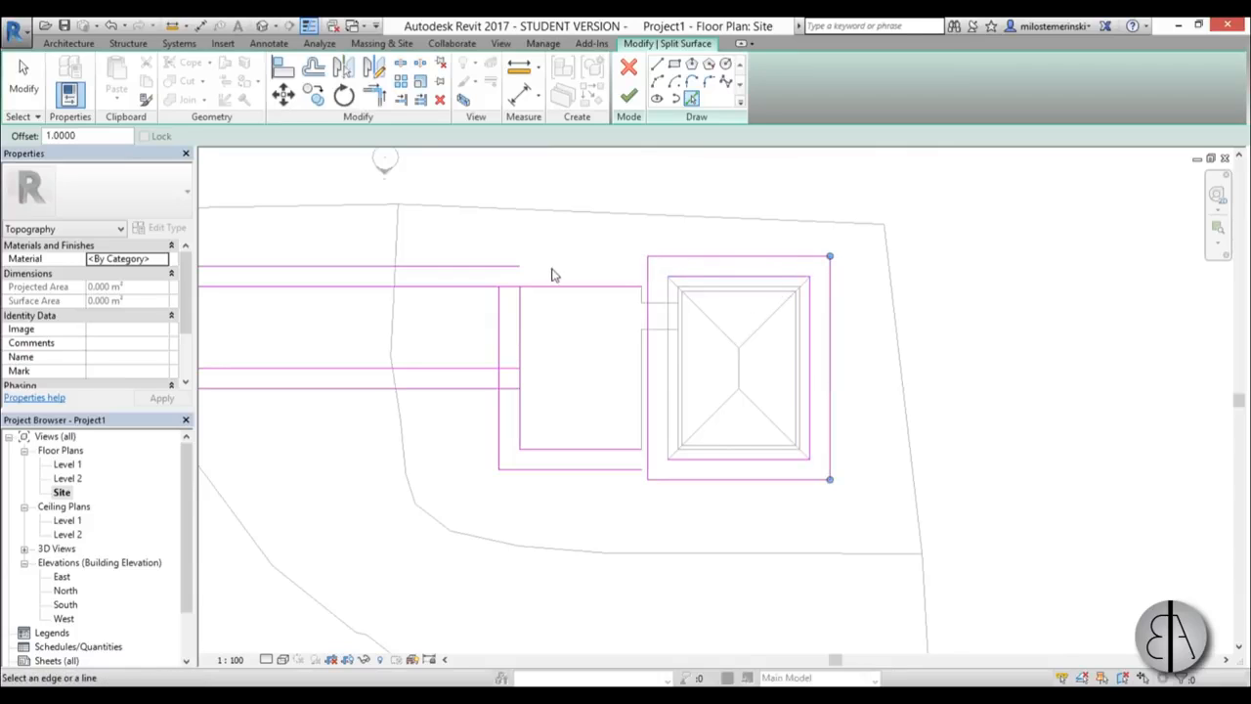
- Trim the offset lines into one outline, joining the outer path to the house, the house to the terrace and the terrace to the inner path
key(Escape)
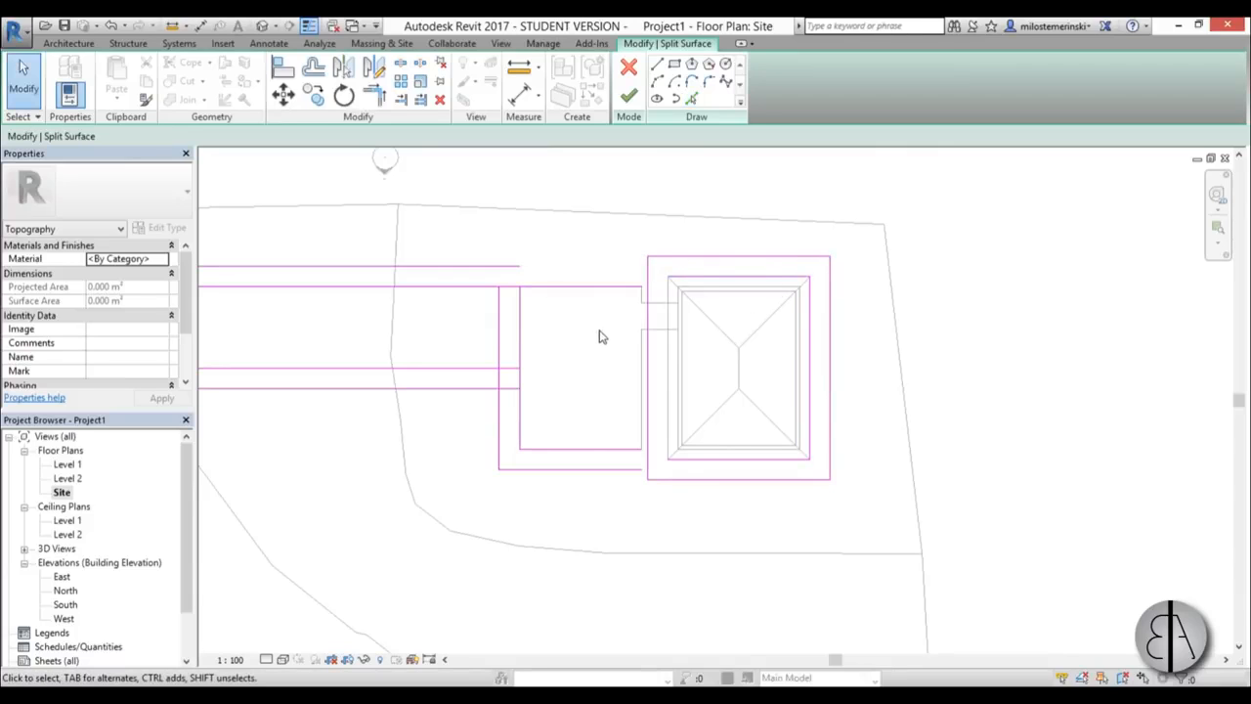
key(s)
key(l)
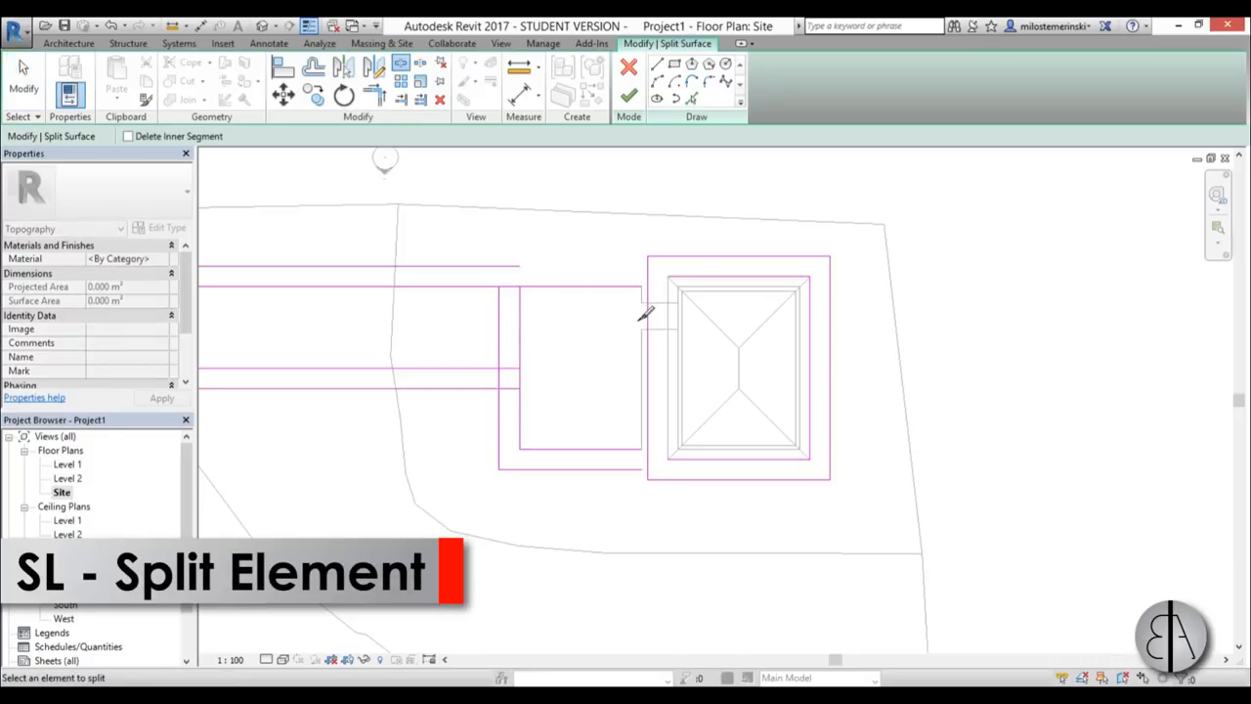
key(Escape)
key(t)
key(r)
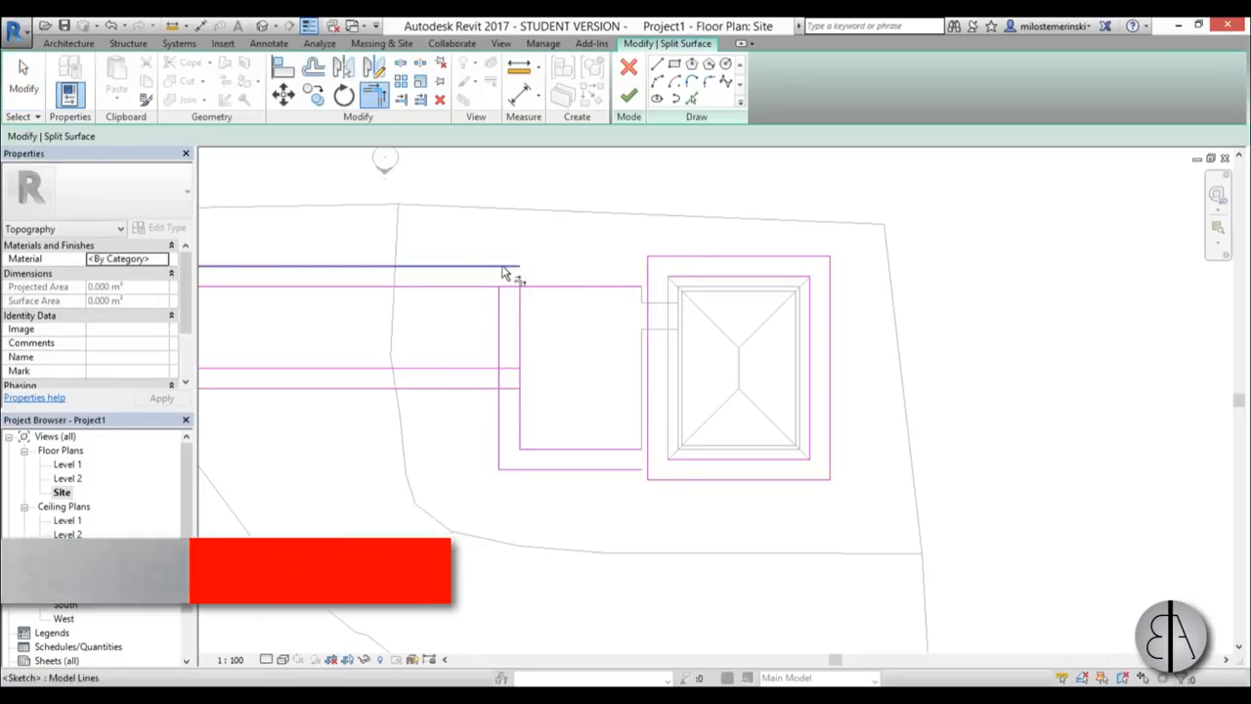
click(511, 266)
click(648, 274)
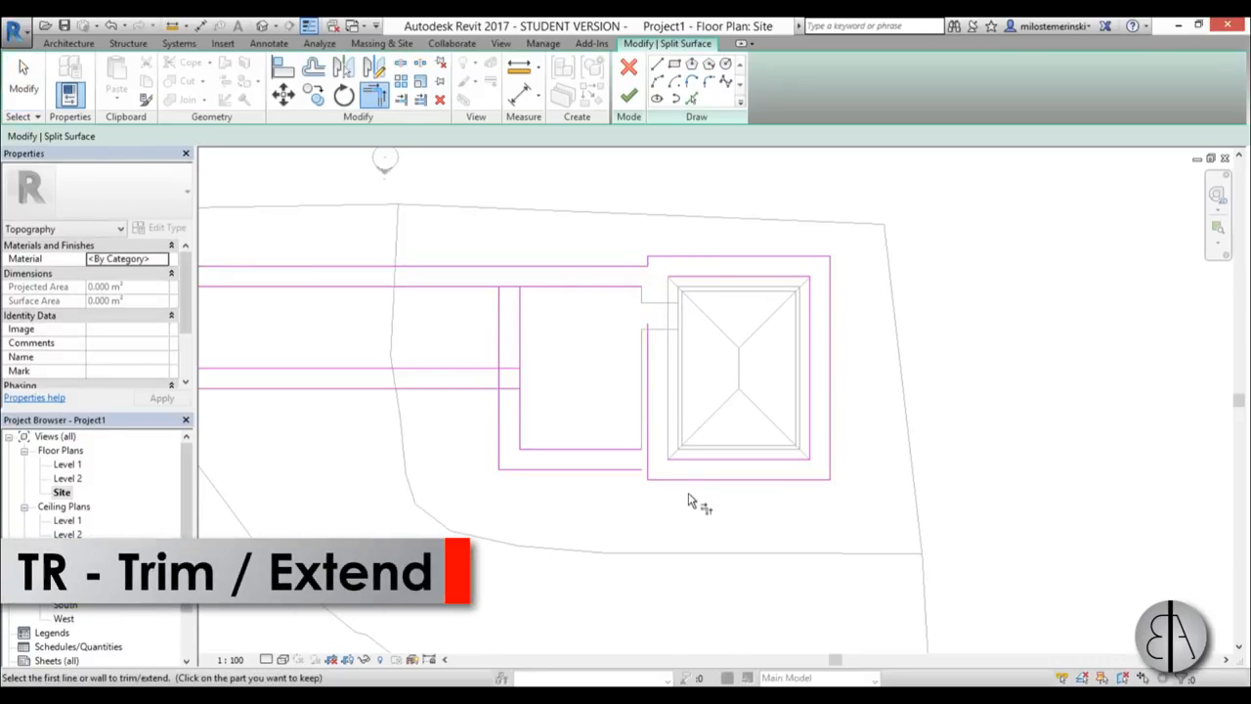
click(647, 473)
click(631, 470)
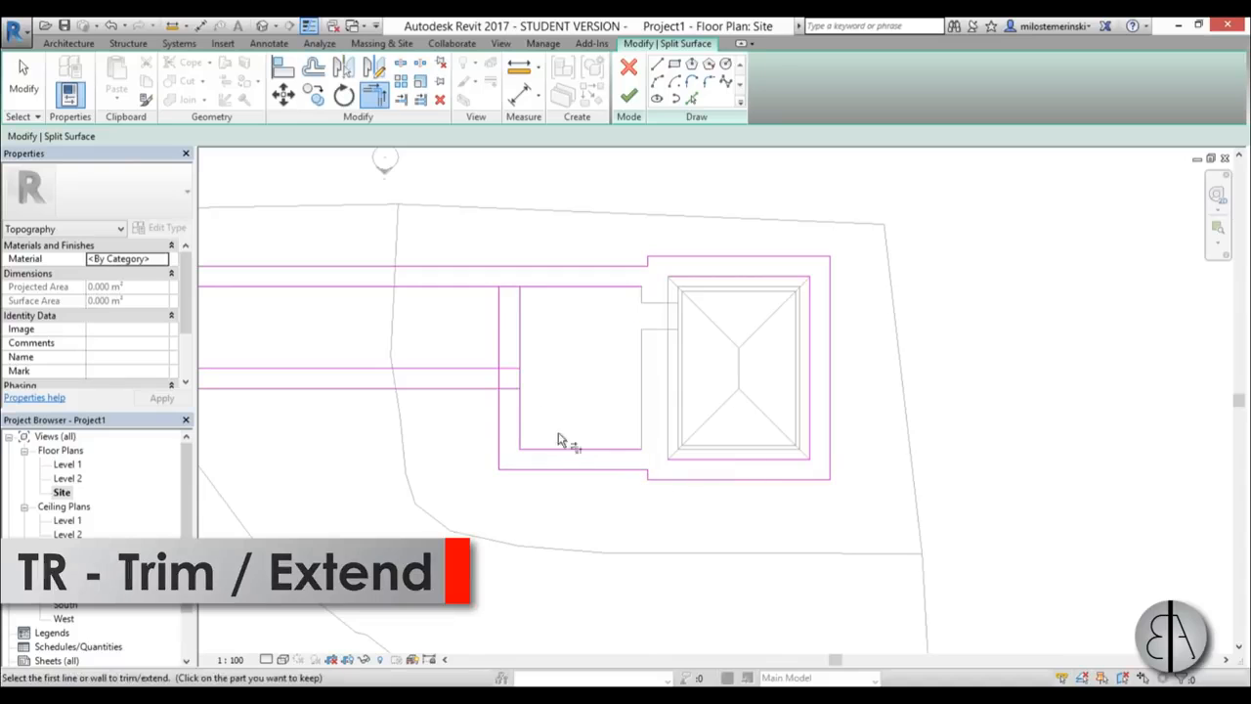
click(497, 415)
click(474, 390)
- Trim the terrace's west edge to the original inner path line with Trim/Extend to Corner
scroll(478, 307, down, 2)
middle_drag(478, 307, 611, 326)
scroll(558, 319, up, 4)
middle_drag(511, 391, 636, 193)
scroll(637, 196, down, 3)
middle_drag(777, 276, 654, 447)
scroll(657, 343, up, 4)
key(Escape)
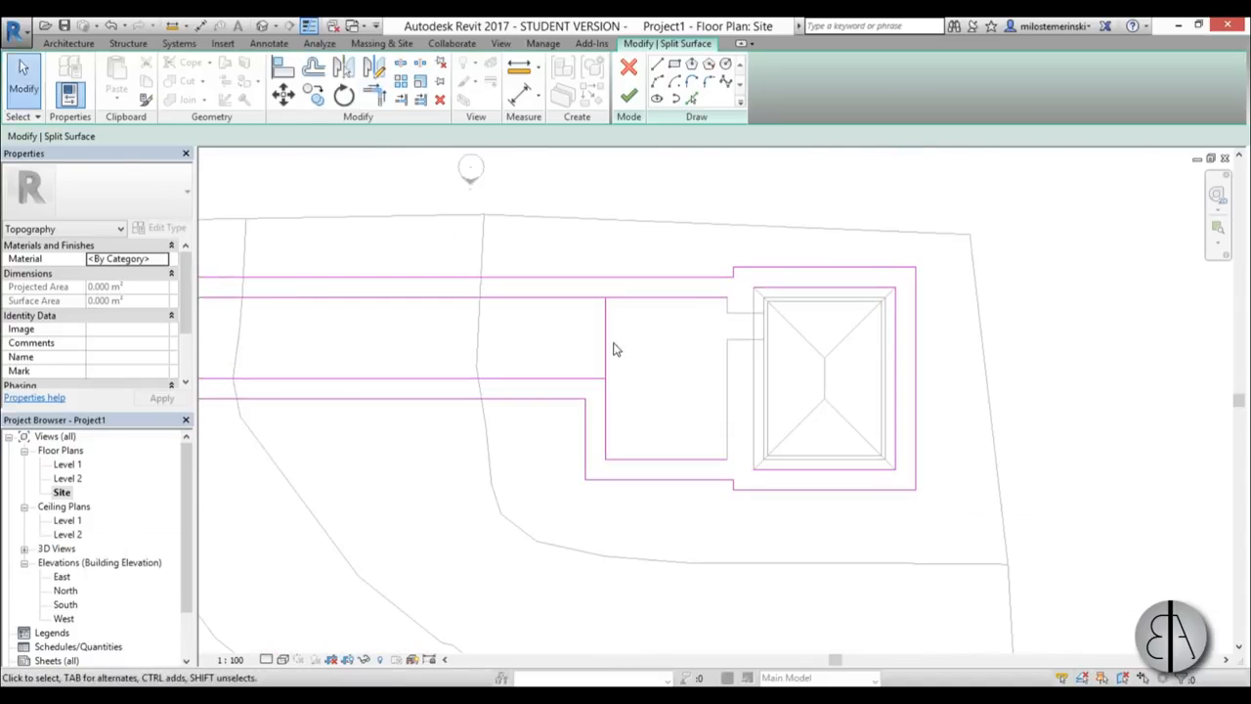
key(t)
key(r)
click(591, 380)
click(607, 395)
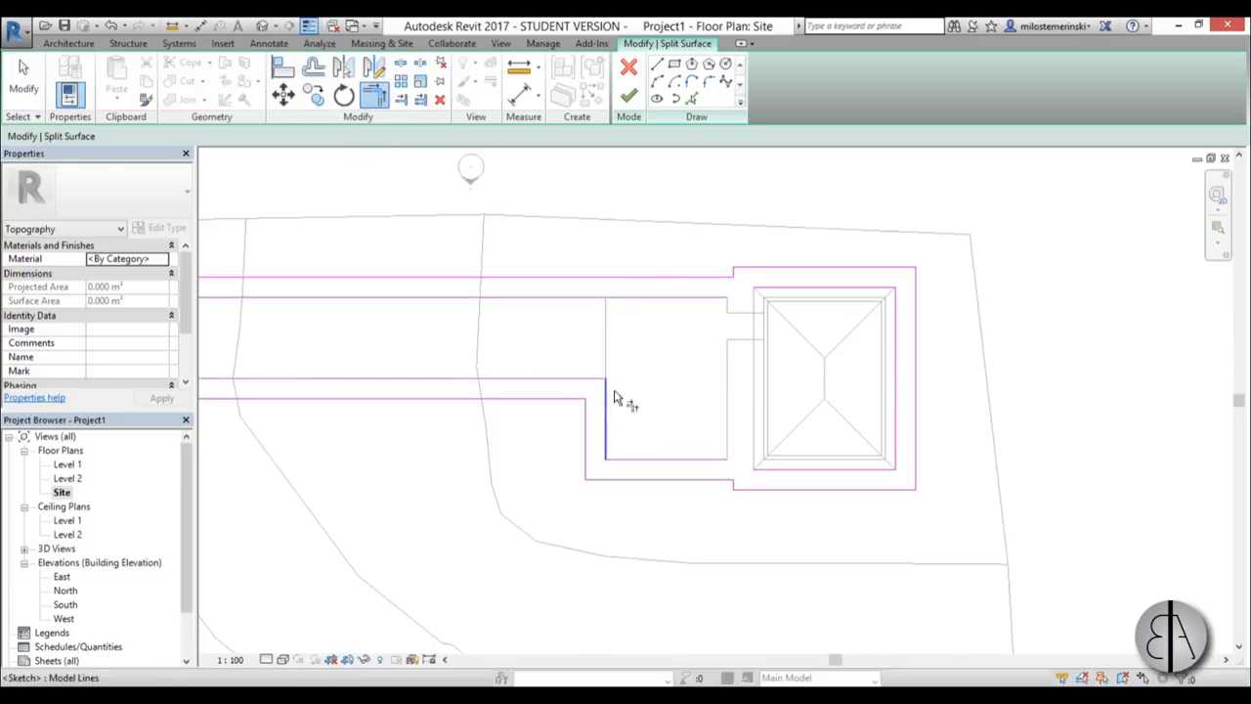
key(Escape)
- Delete the original roof outline and the inner and outer path line chains, keeping only the 1 m offset outline
scroll(672, 394, down, 2)
middle_drag(673, 394, 710, 334)
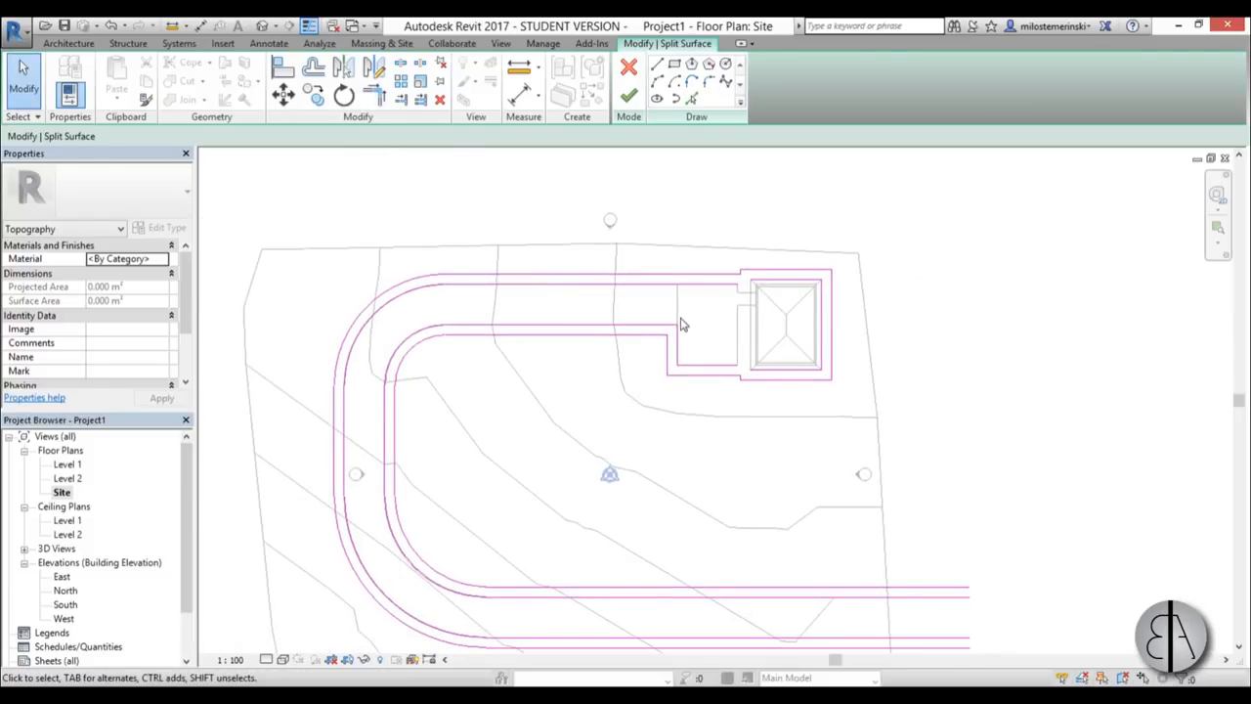
scroll(734, 327, up, 1)
scroll(860, 391, up, 1)
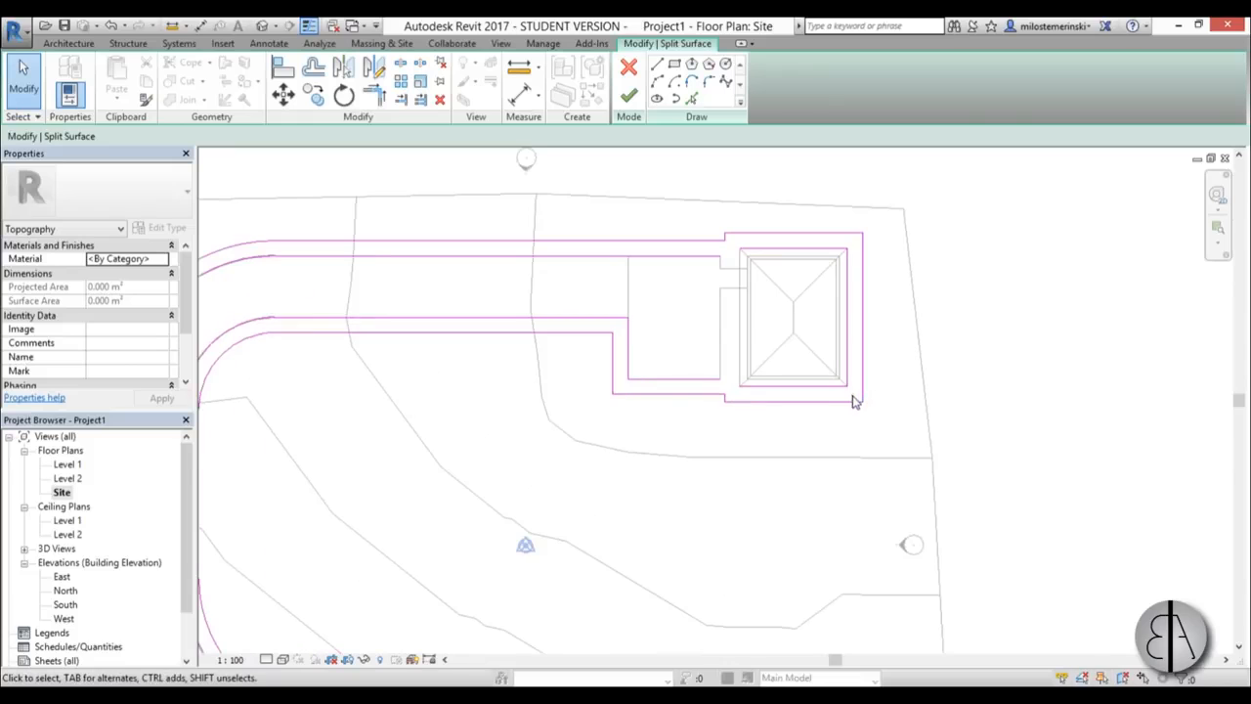
click(747, 246)
key(Delete)
key(Tab)
click(697, 380)
scroll(722, 283, down, 2)
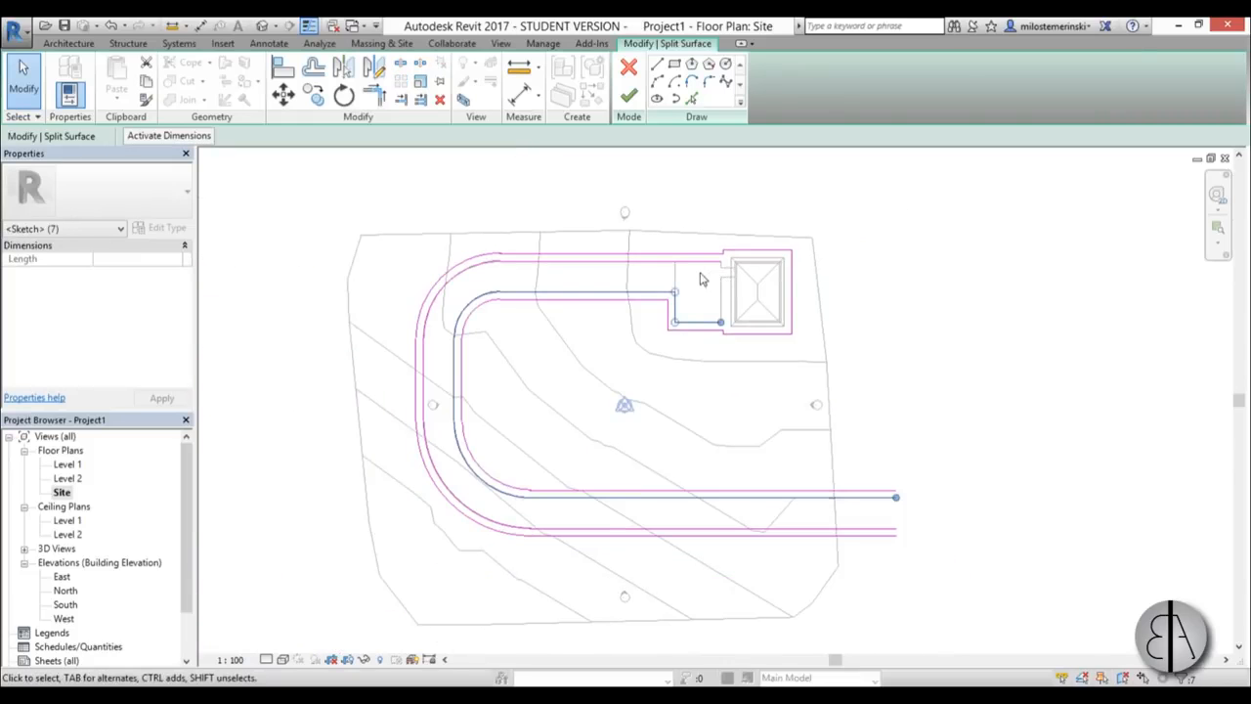
key(Delete)
key(Tab)
click(687, 263)
key(Delete)
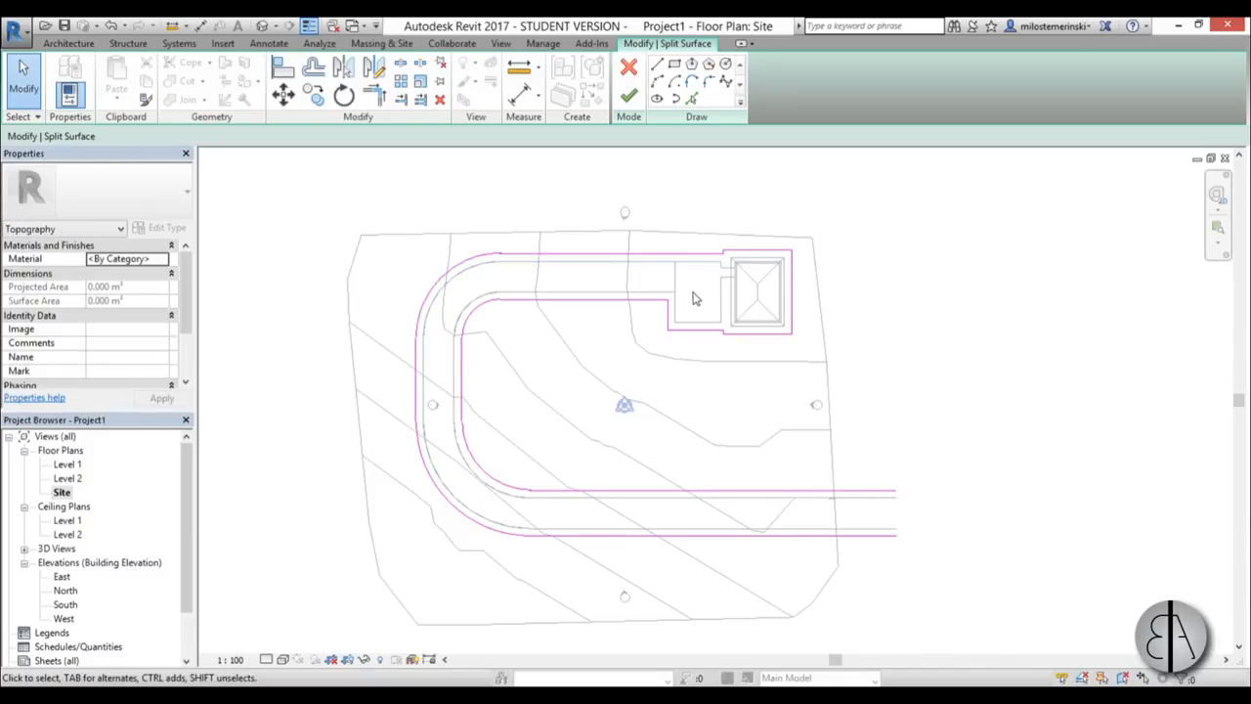
- Finish the surface split and deselect the new strip surface around the path and house
click(629, 95)
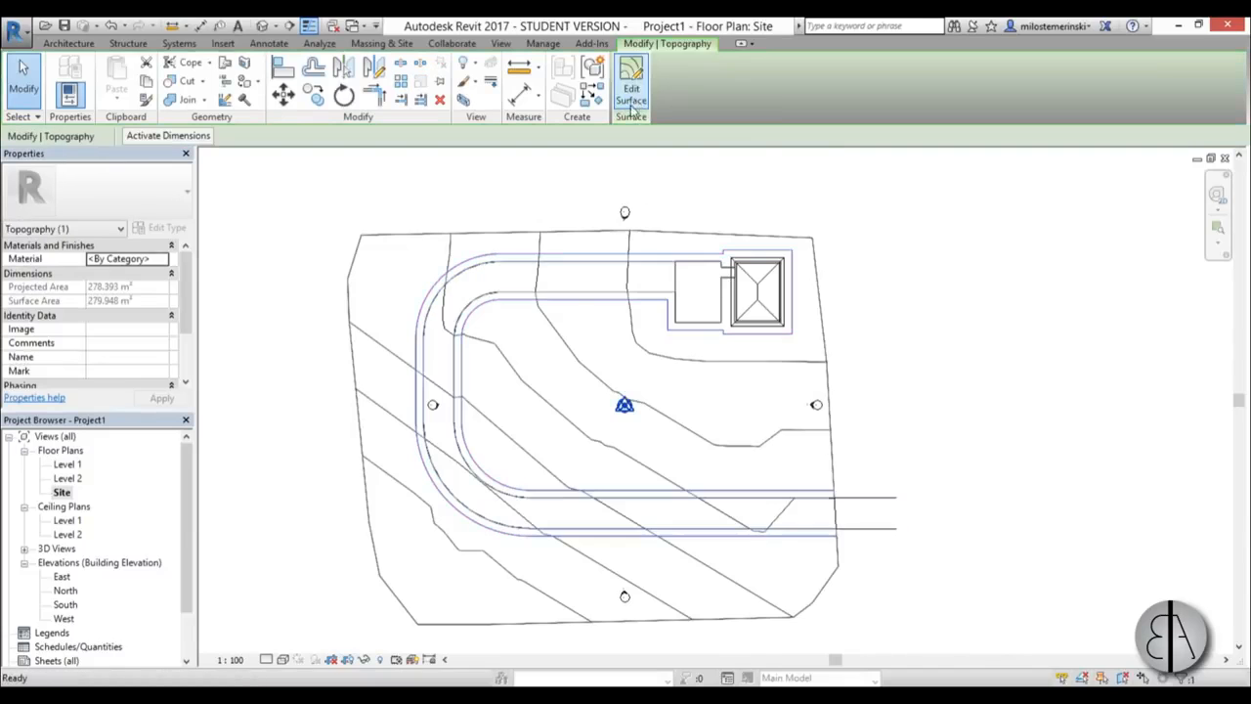
click(882, 468)
click(811, 484)
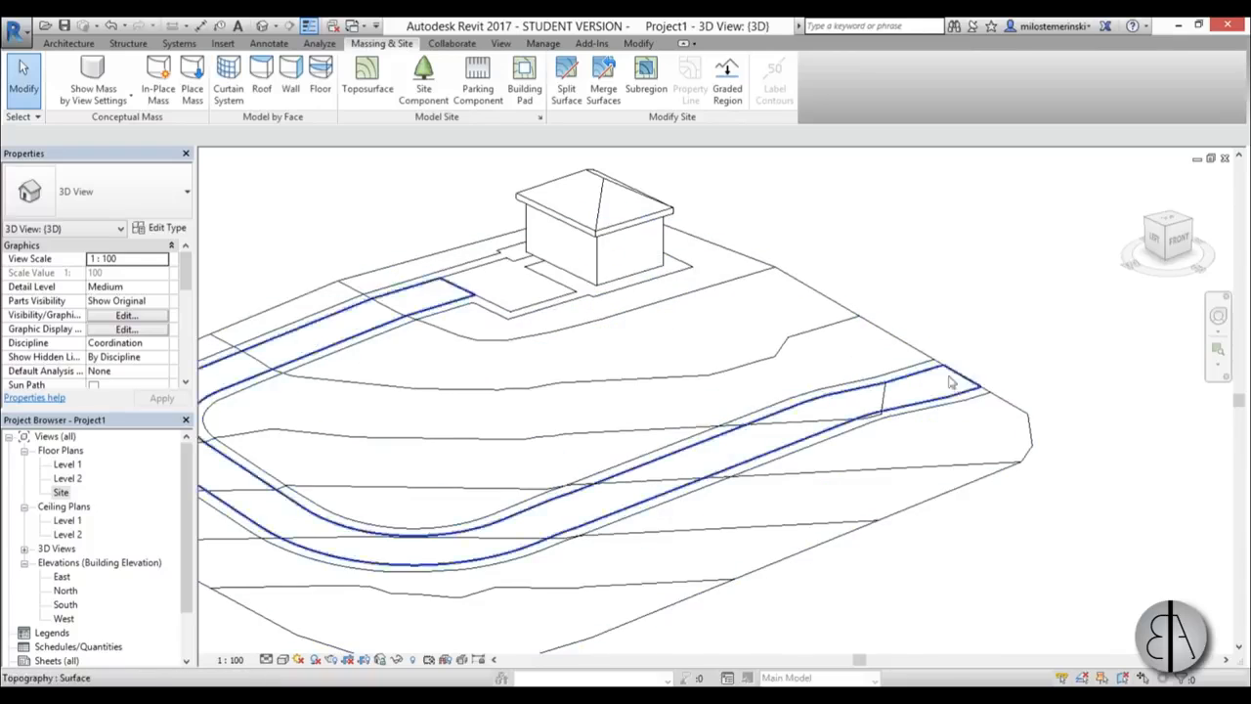
- In the 3D view, select the strip surface and examine it along the path, terrace and house from several angles
click(966, 388)
scroll(965, 369, up, 3)
click(951, 354)
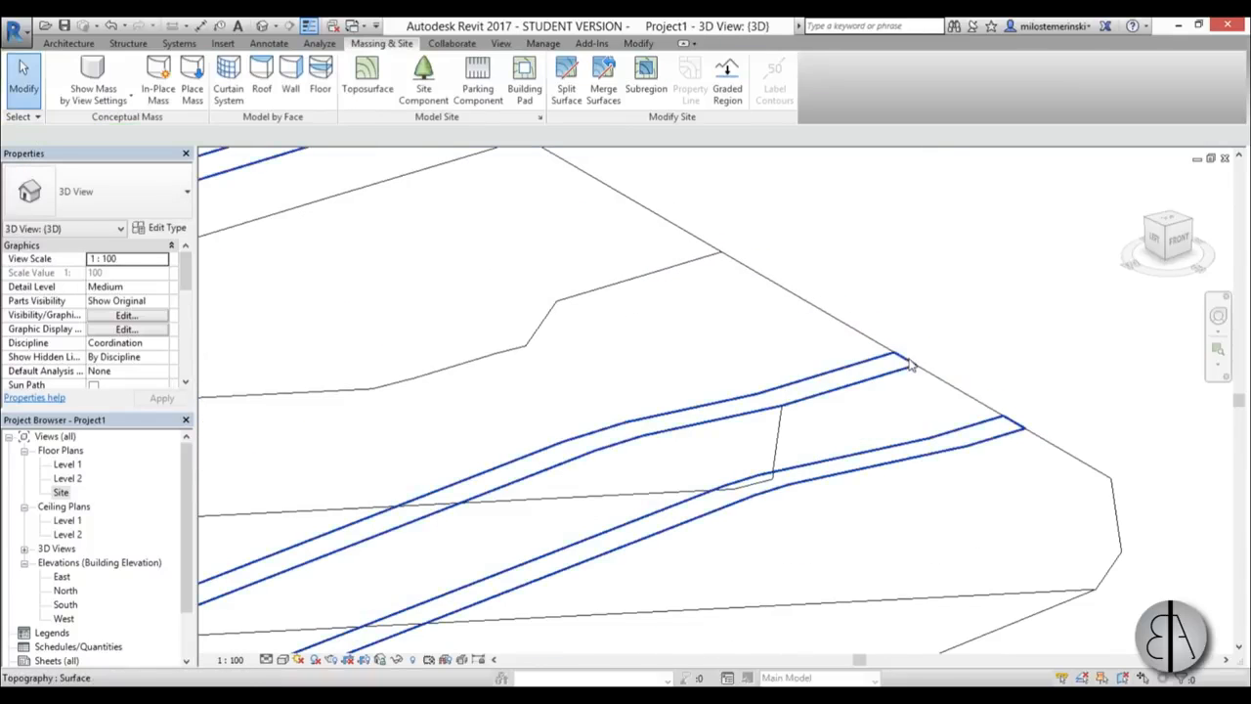
click(910, 364)
scroll(944, 306, down, 5)
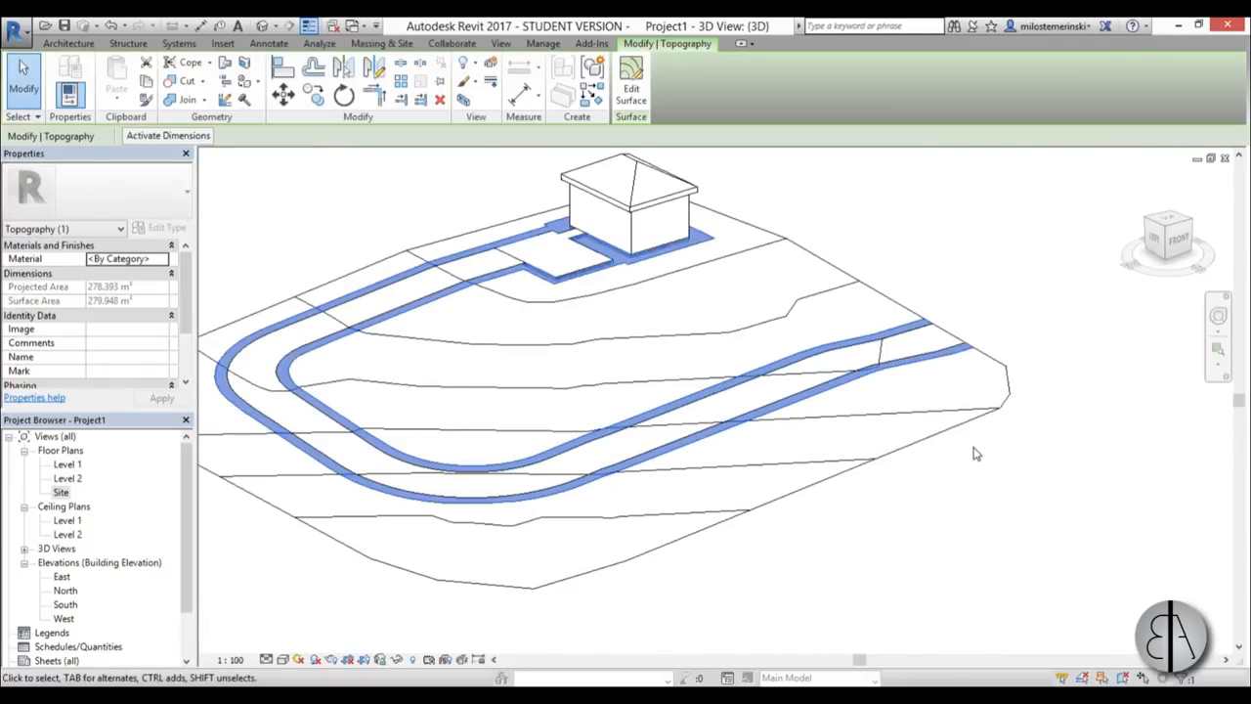
shift+middle_drag(887, 535, 908, 519)
scroll(377, 313, up, 4)
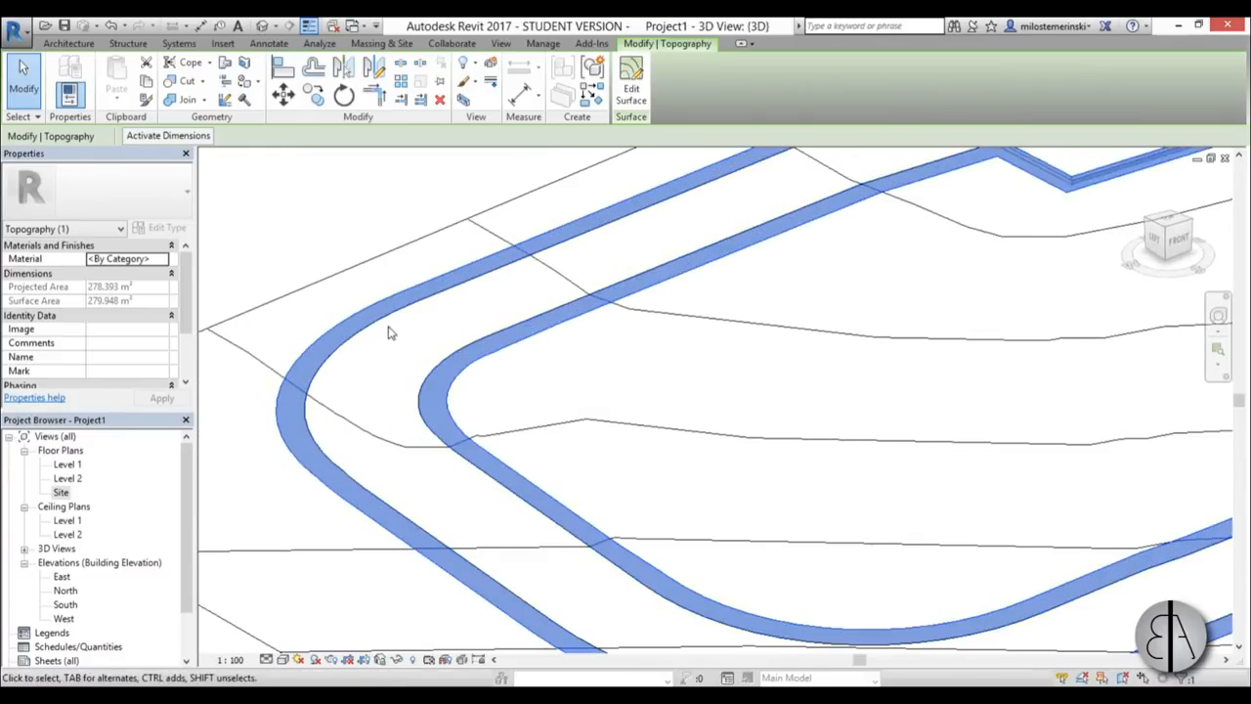
scroll(417, 329, down, 3)
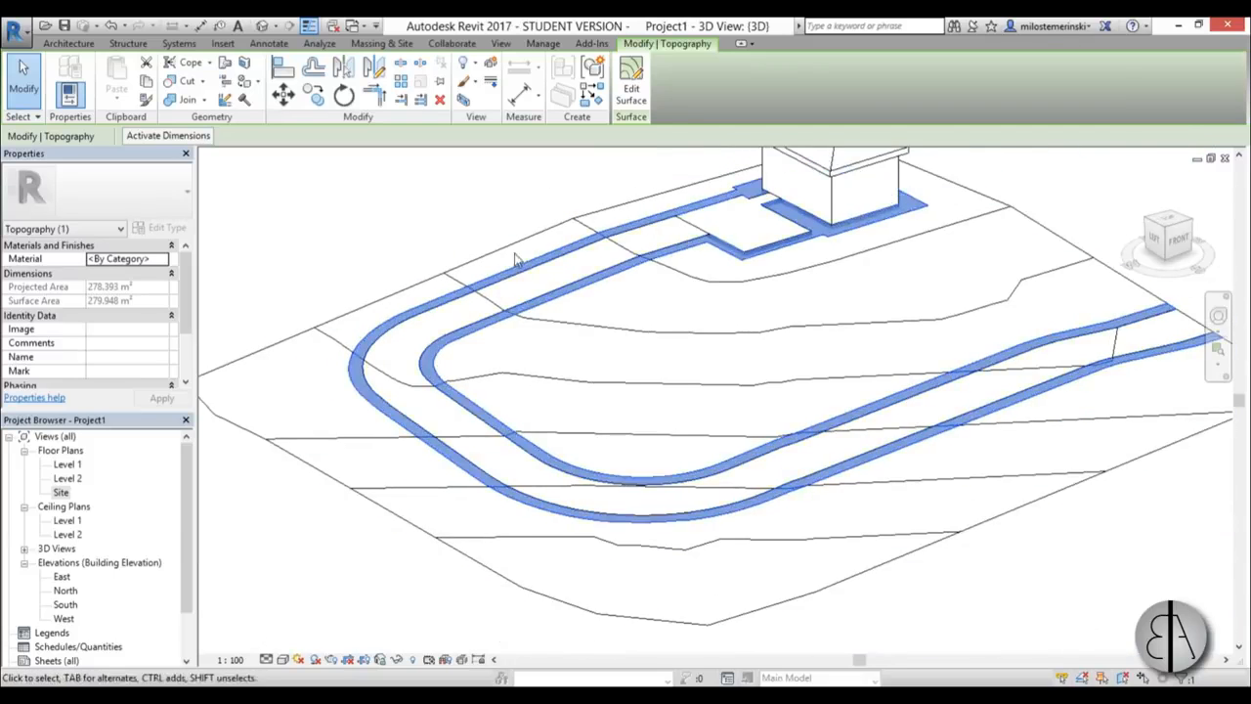
shift+middle_drag(759, 528, 682, 390)
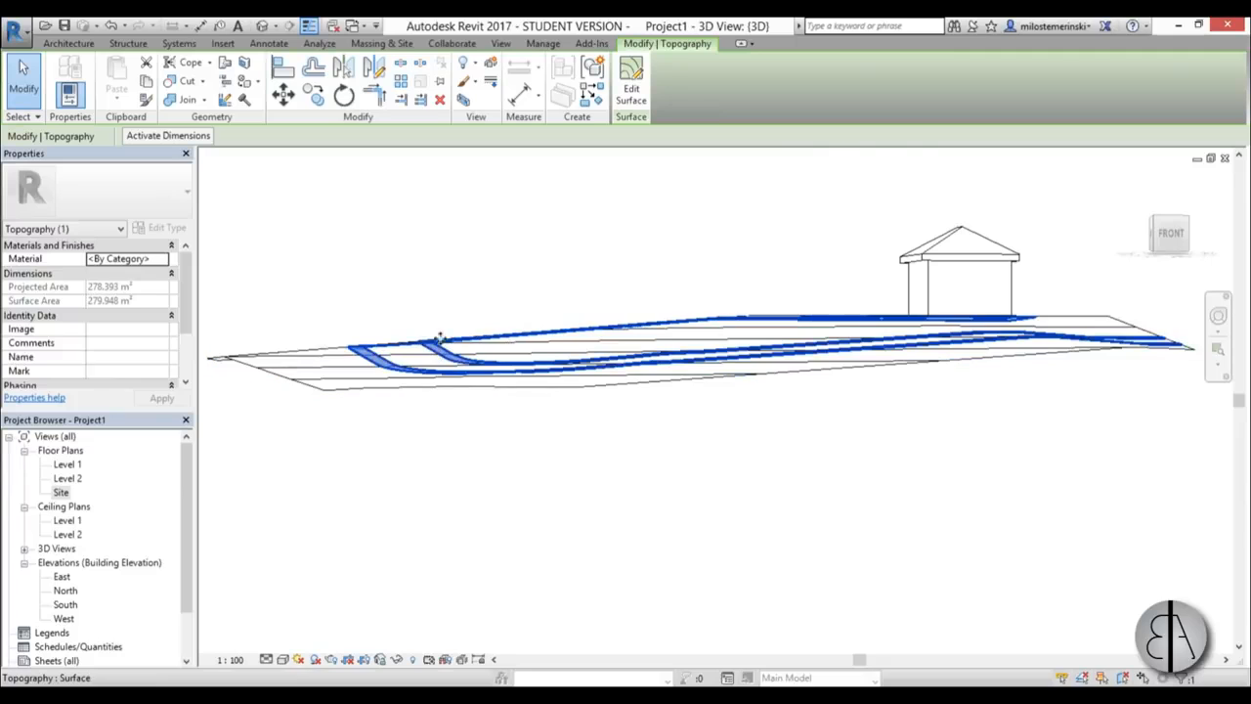
shift+middle_drag(469, 391, 728, 513)
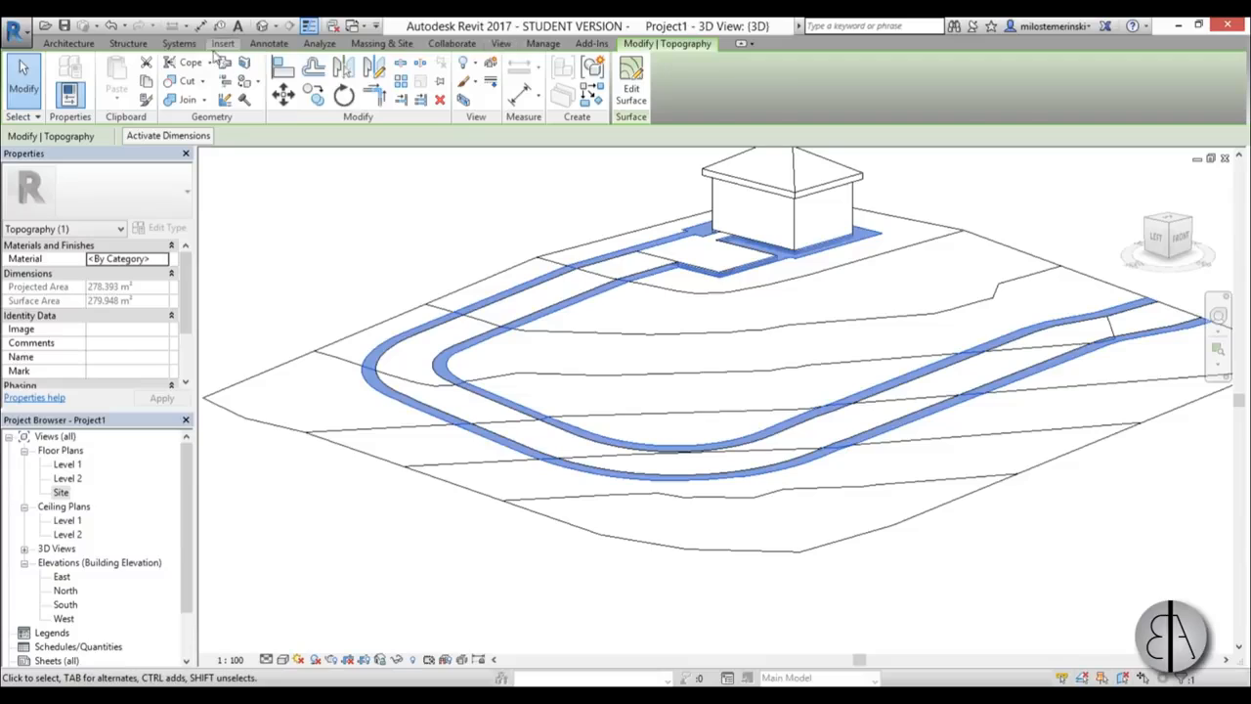
click(14, 30)
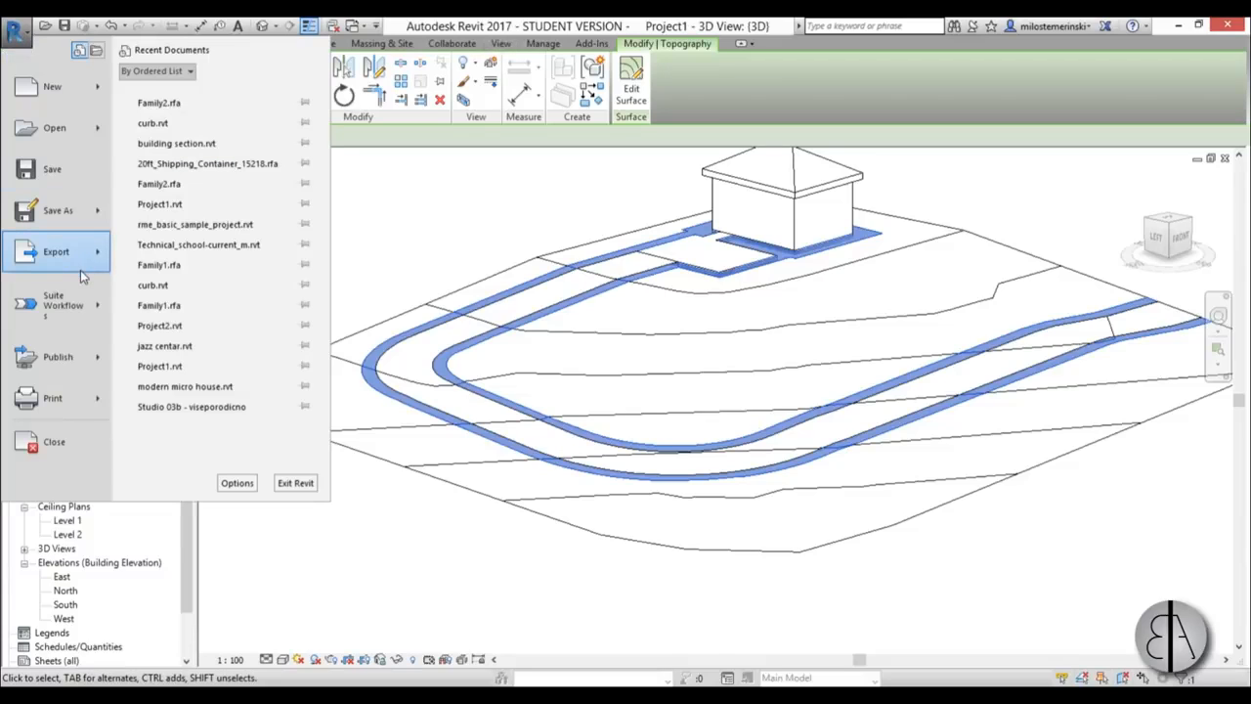
mouse_move(80, 269)
mouse_move(205, 91)
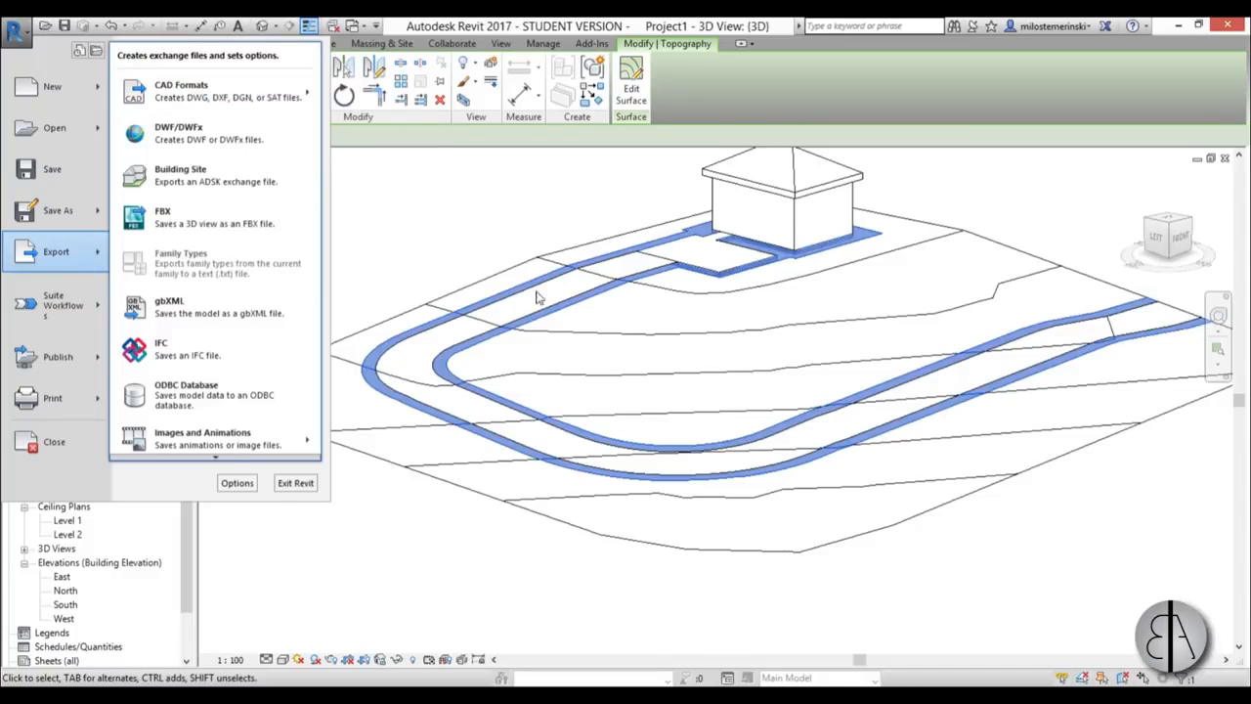
click(420, 245)
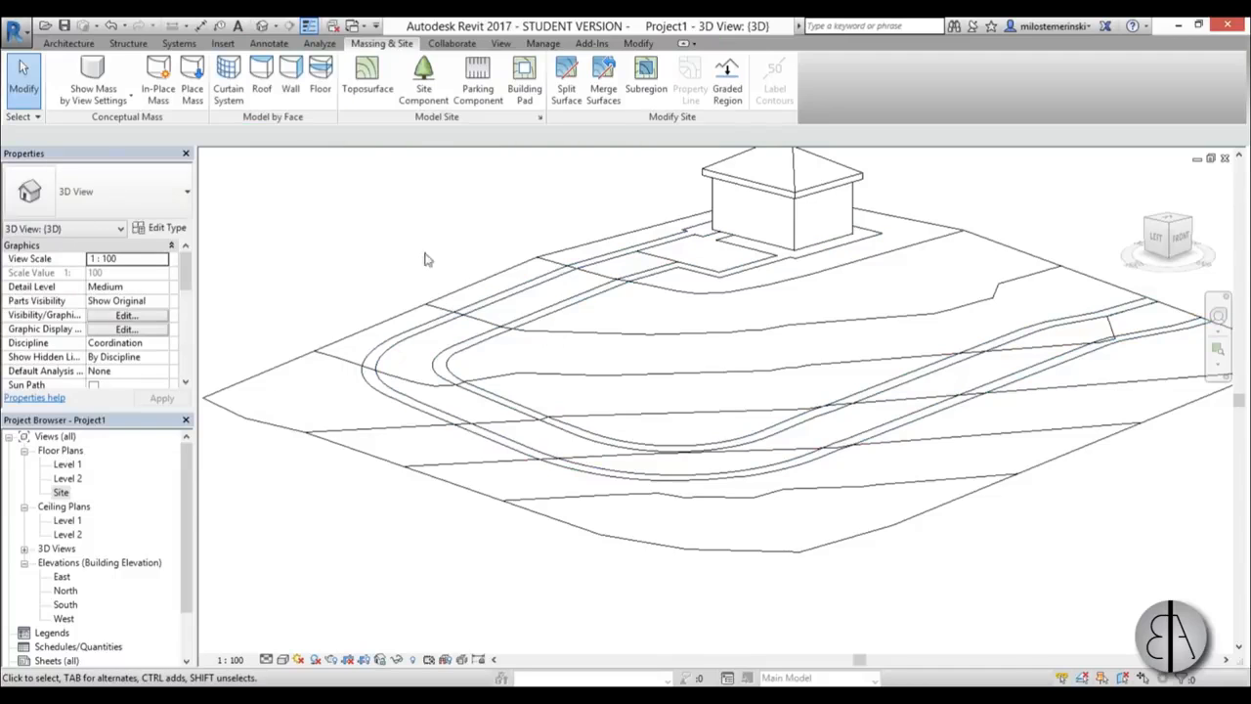
- Temporarily isolate the 1 m strip surface around the path and house in the 3D view
click(460, 323)
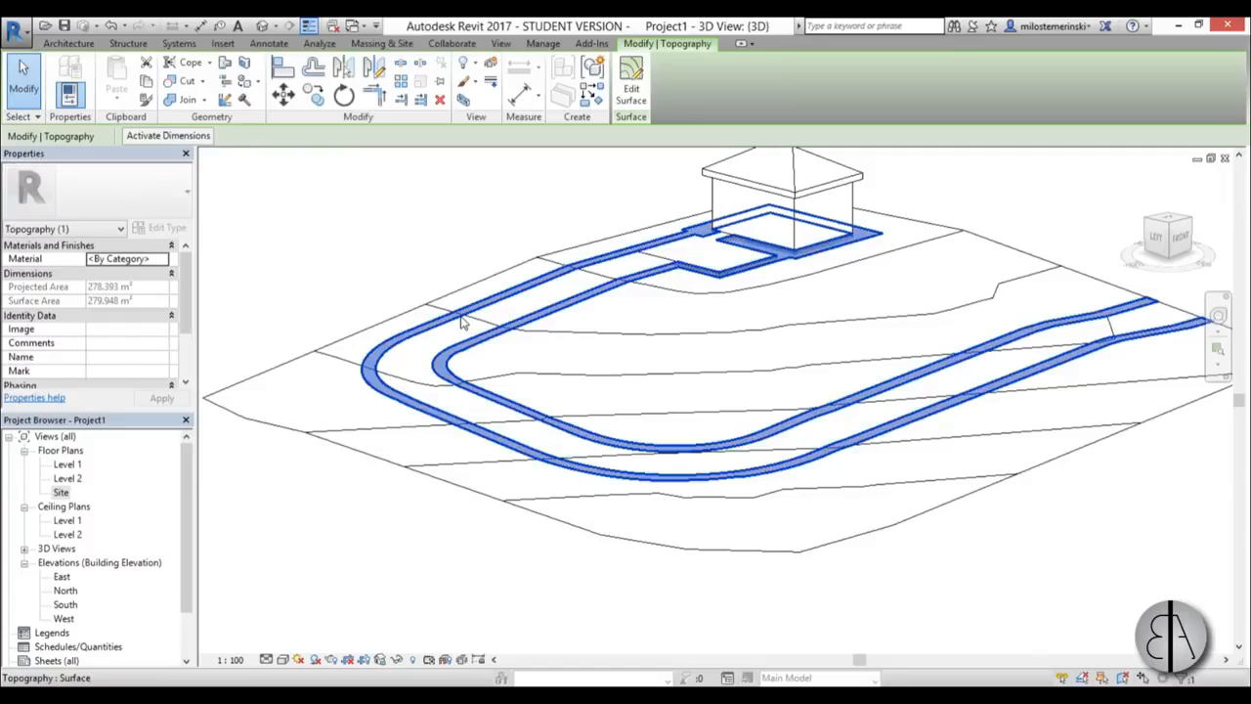
click(397, 661)
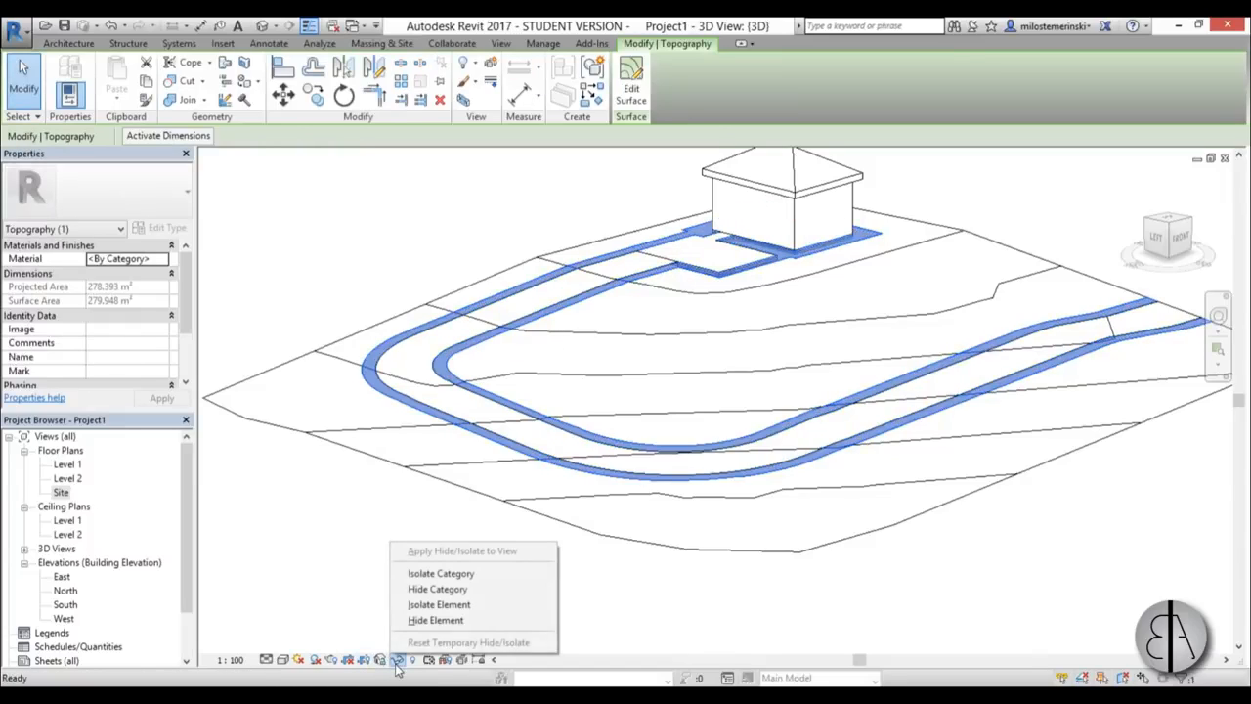
click(430, 605)
shift+middle_drag(430, 605, 593, 246)
scroll(593, 245, up, 4)
- Temporarily hide the building pad and check that the strip surface can be selected on its own
click(547, 284)
click(561, 272)
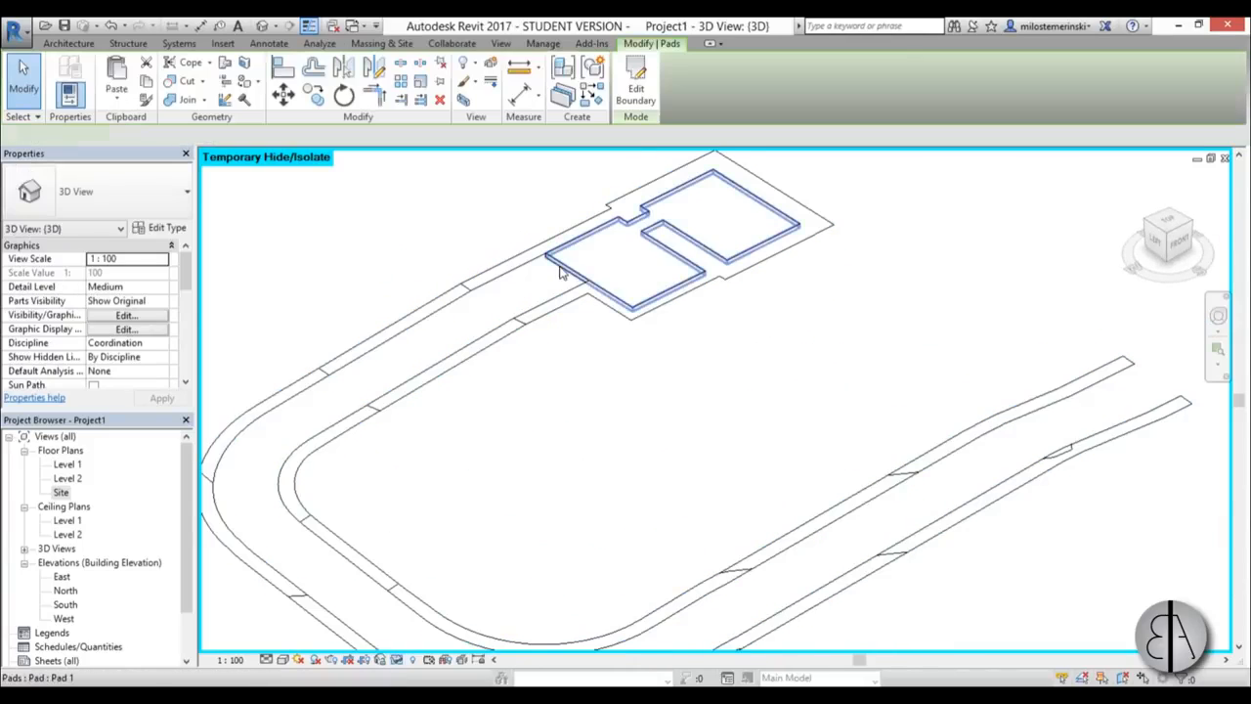
scroll(496, 230, down, 2)
click(395, 661)
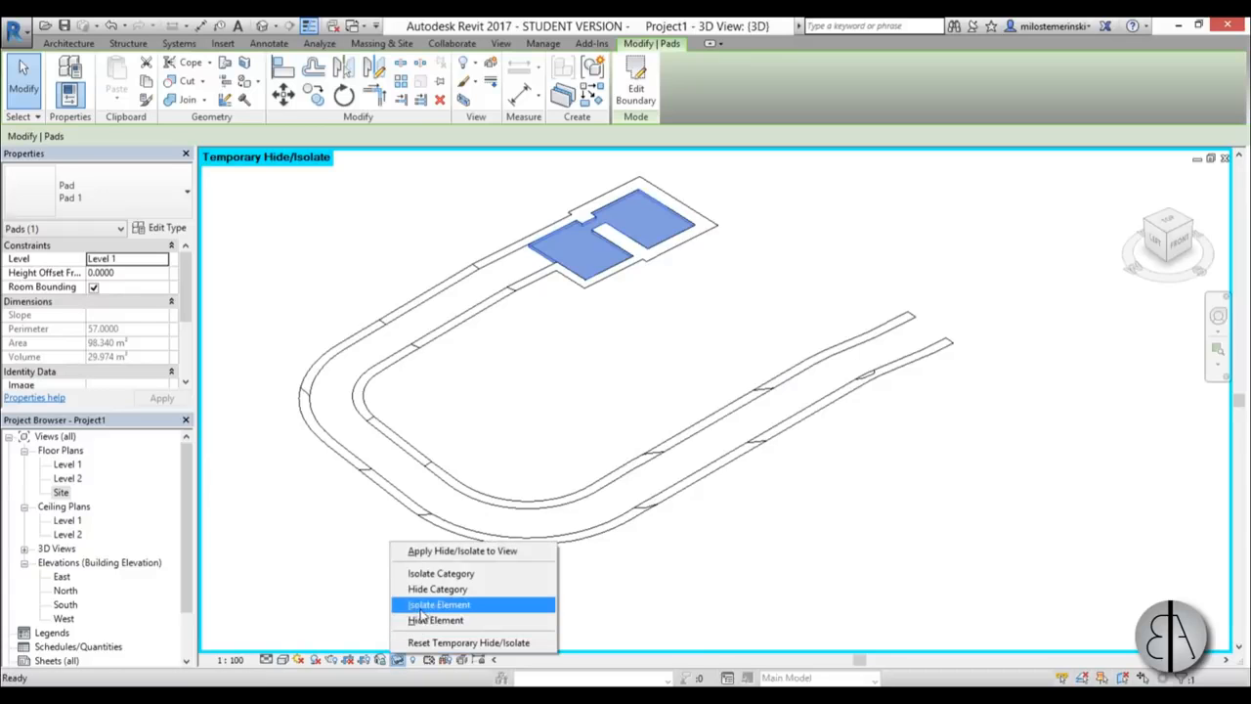
click(436, 620)
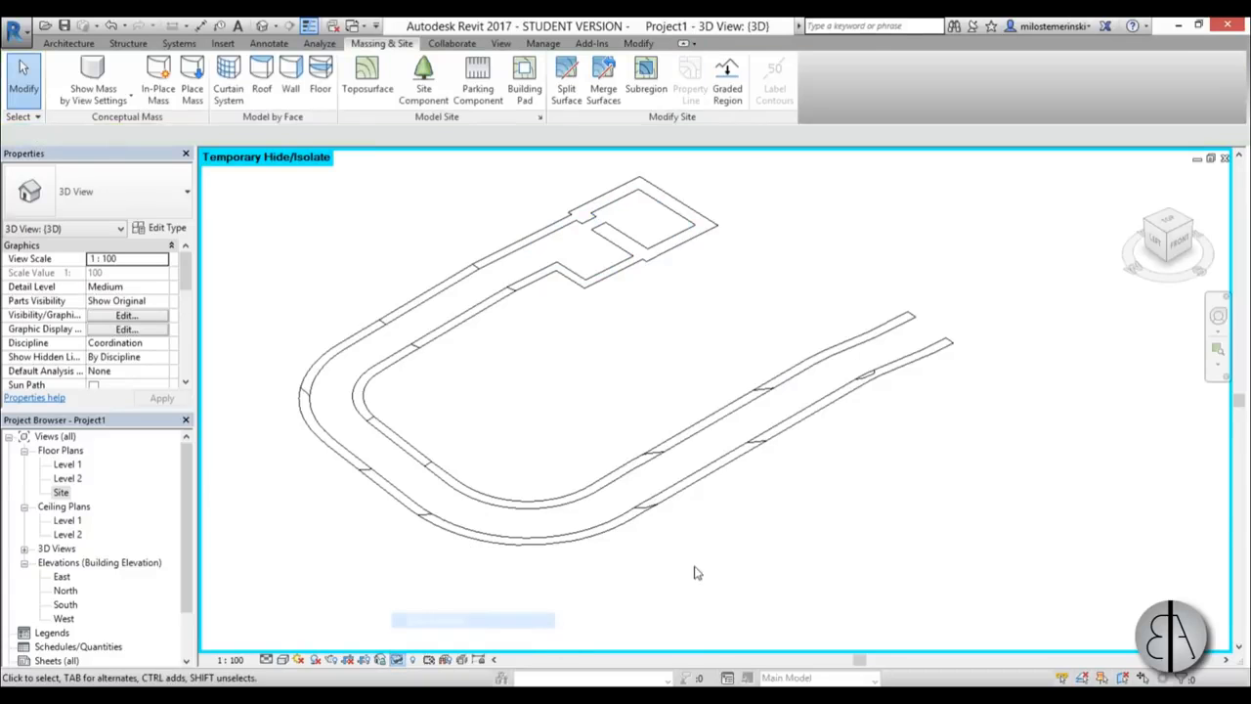
shift+middle_drag(436, 620, 645, 309)
click(645, 309)
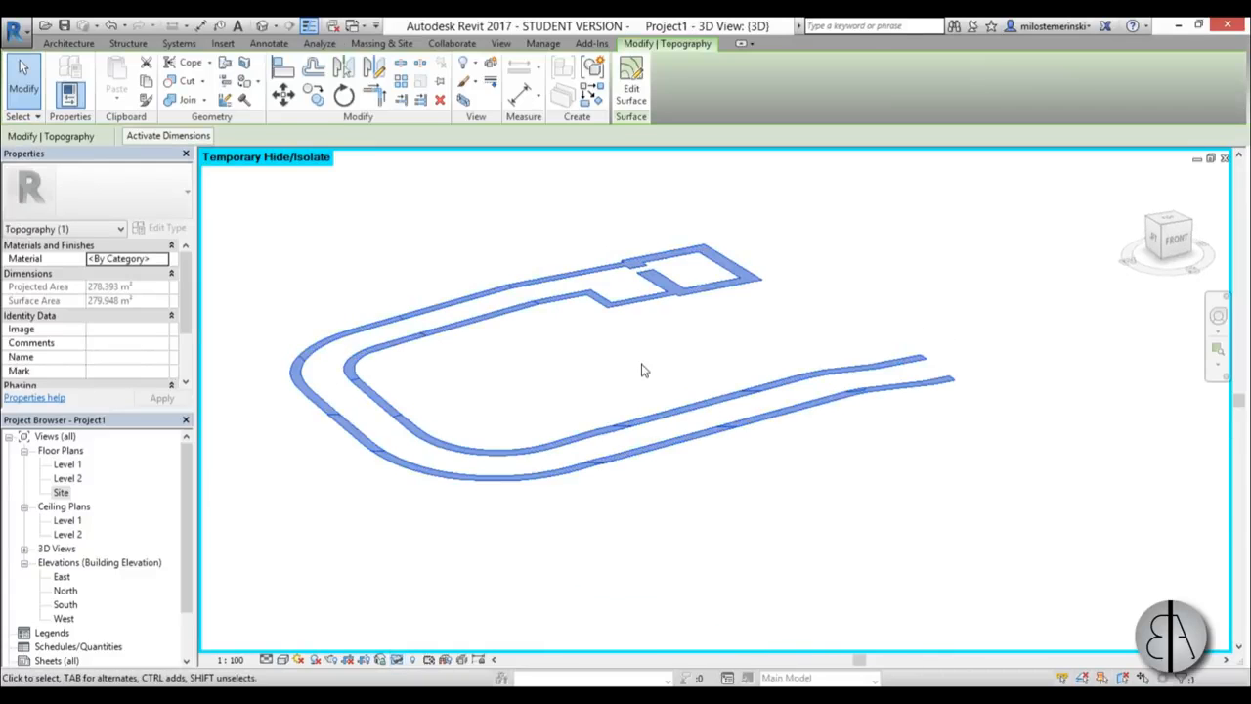
click(642, 369)
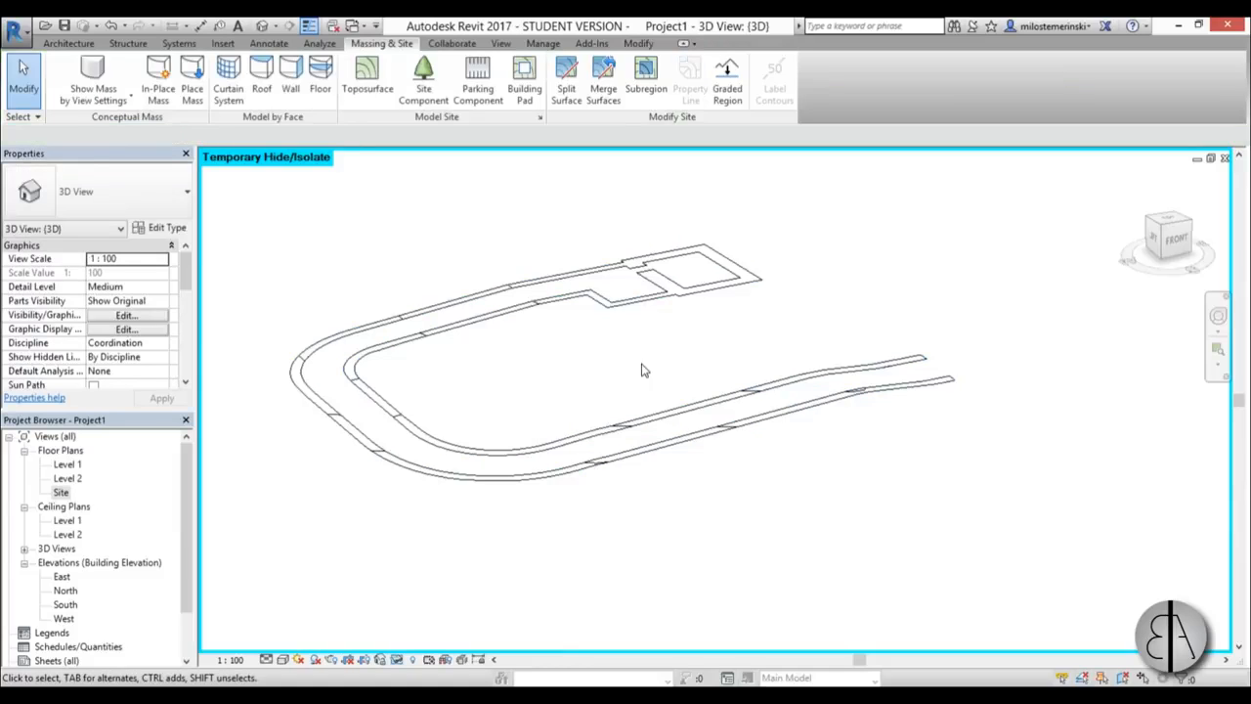
- Export the current 3D view to the Desktop as an AutoCAD 2013 DWG, leaving the Temporary Hide/Isolate mode on
click(14, 29)
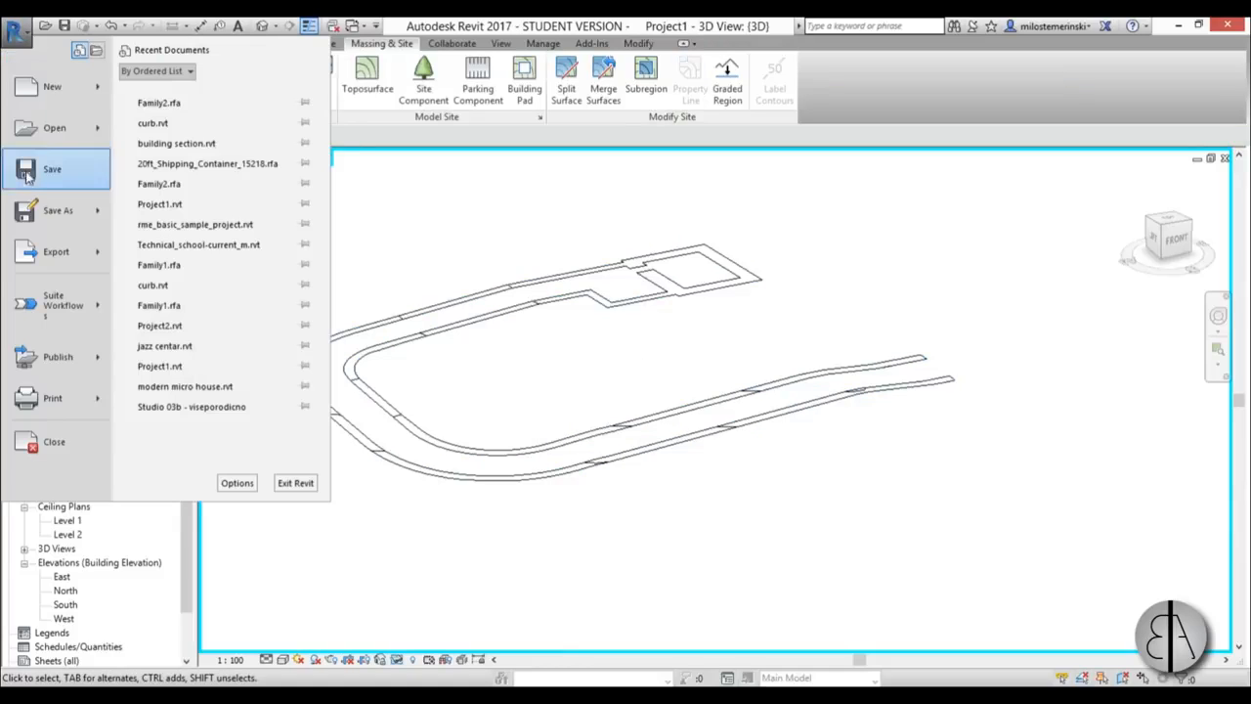
mouse_move(59, 252)
mouse_move(245, 103)
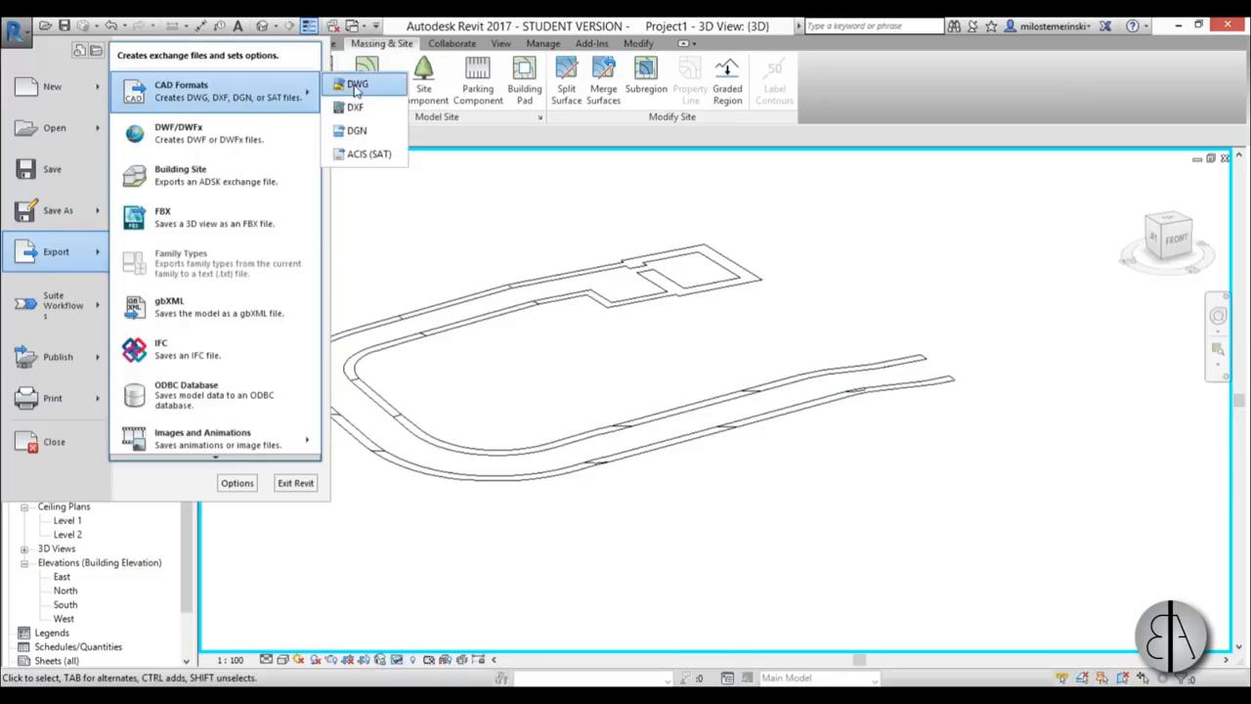
click(358, 85)
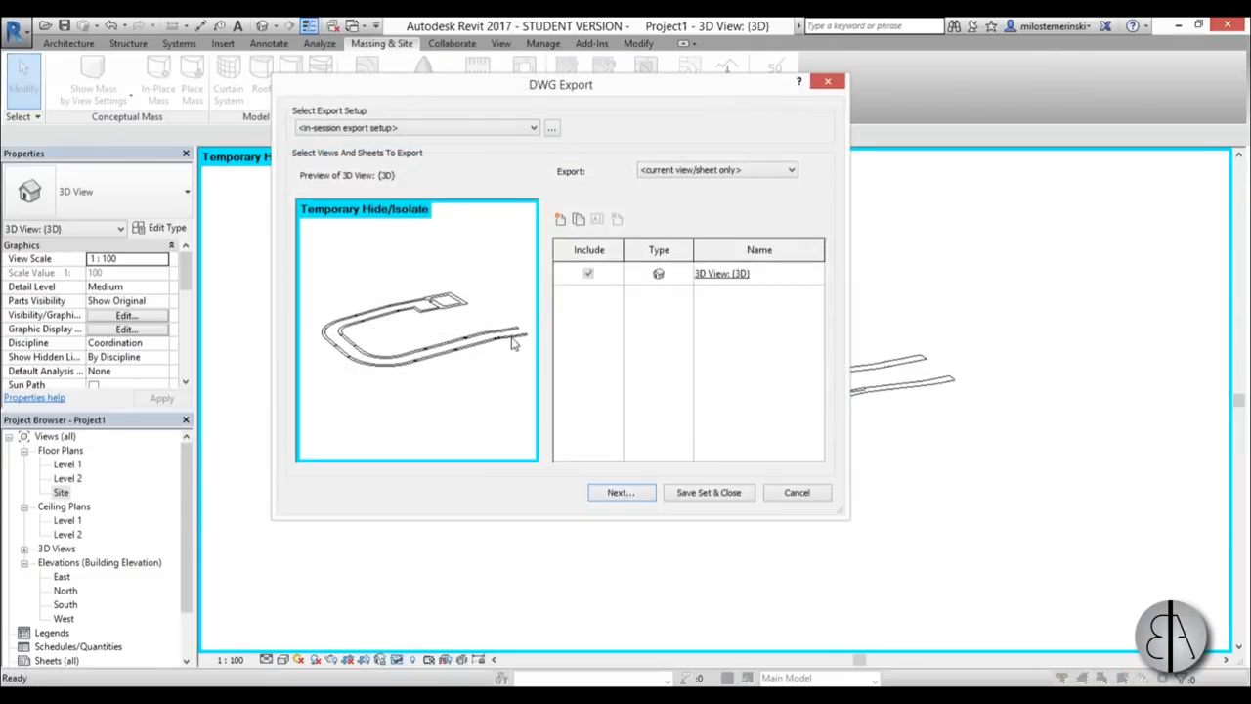
click(618, 494)
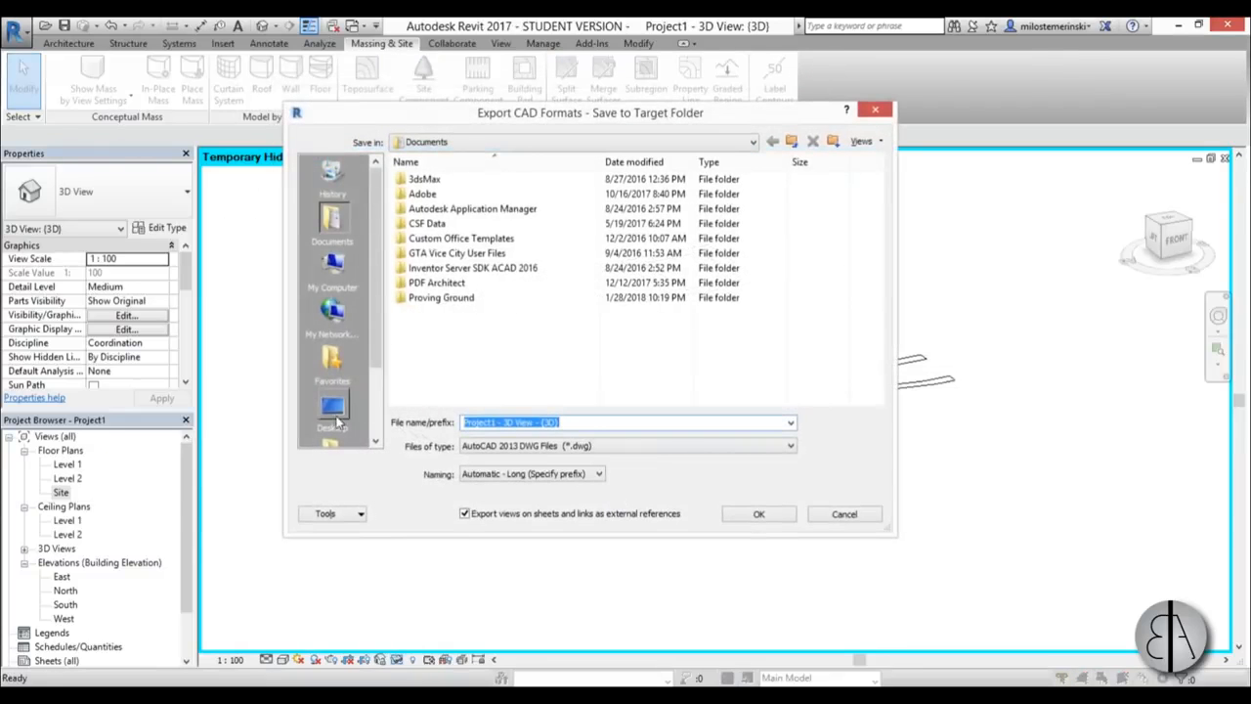
click(333, 411)
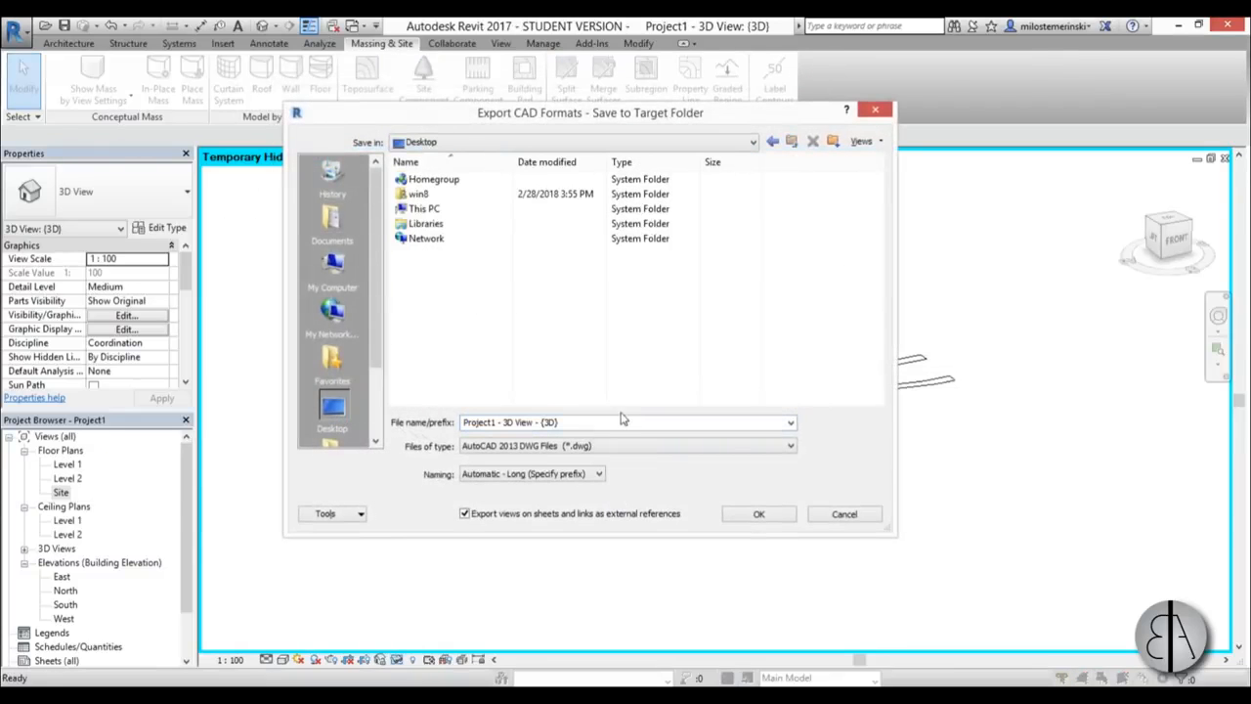
click(762, 511)
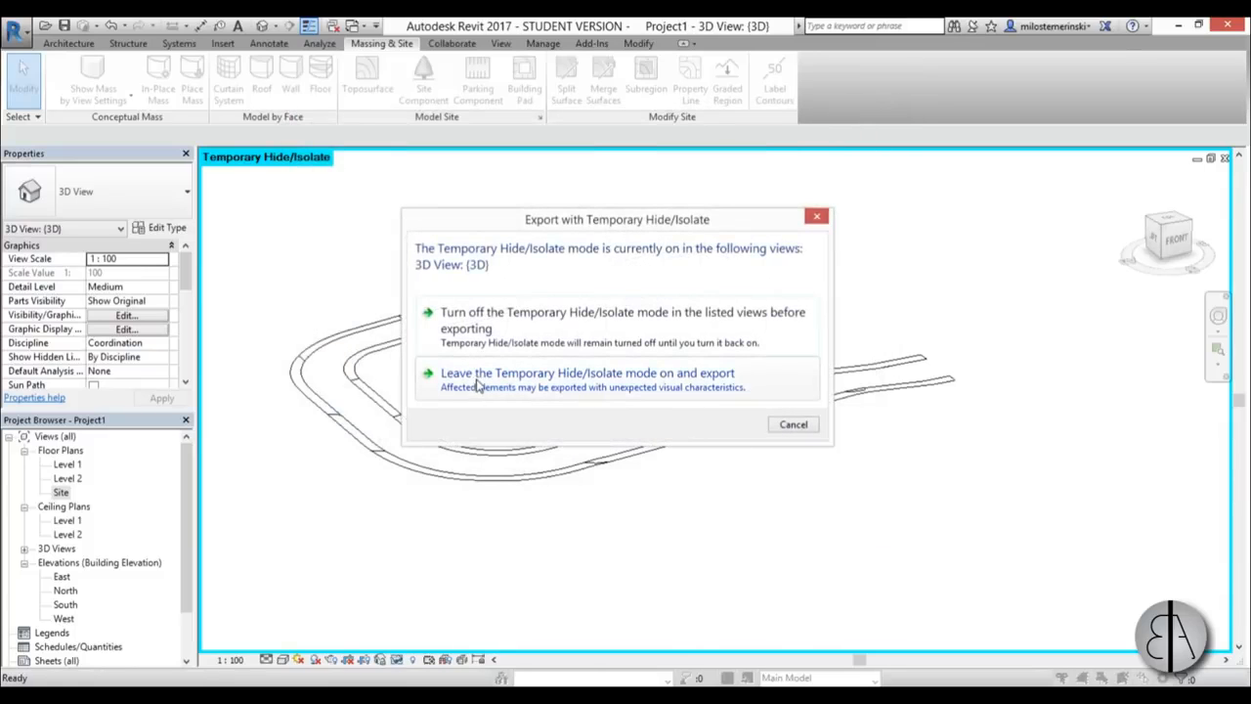
click(458, 380)
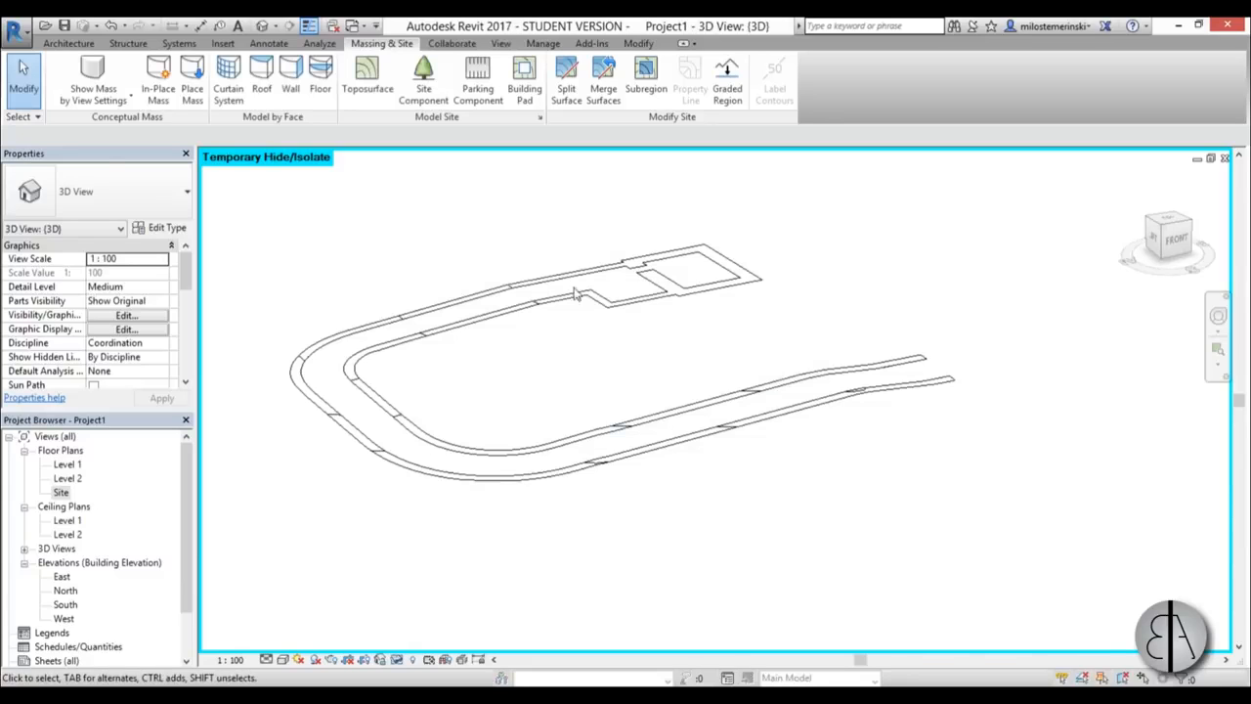
click(401, 662)
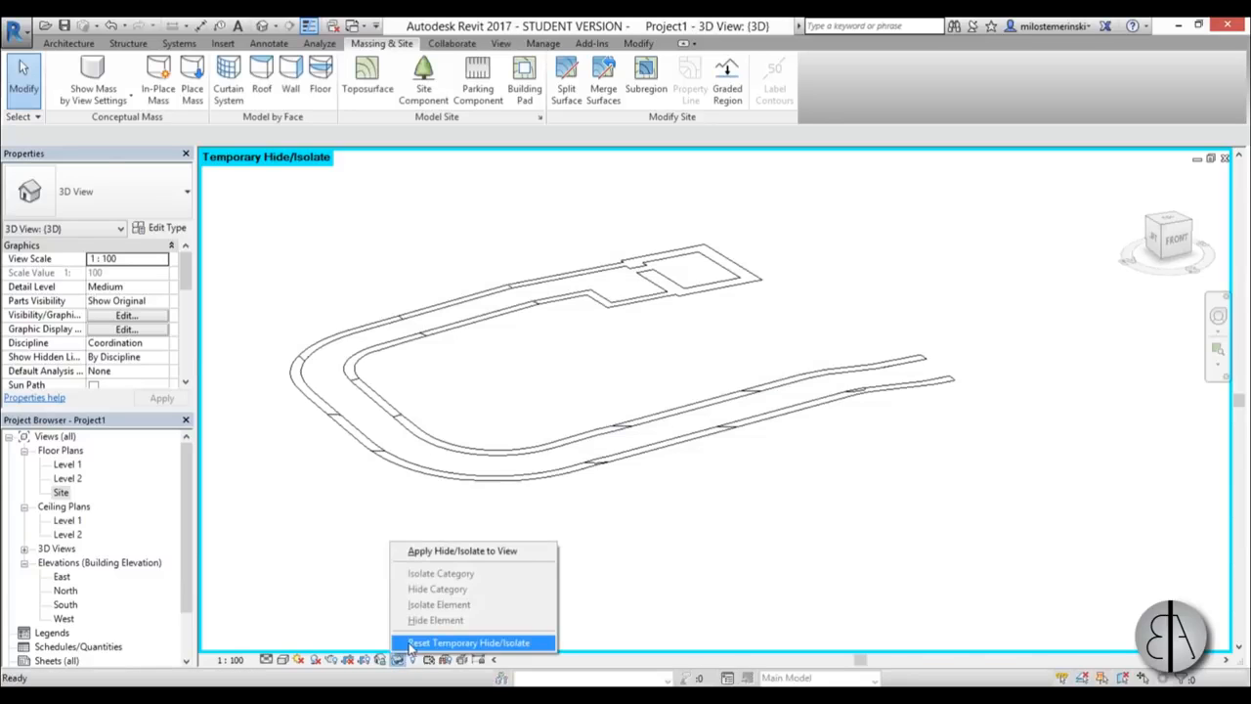
click(721, 510)
middle_drag(526, 397, 548, 404)
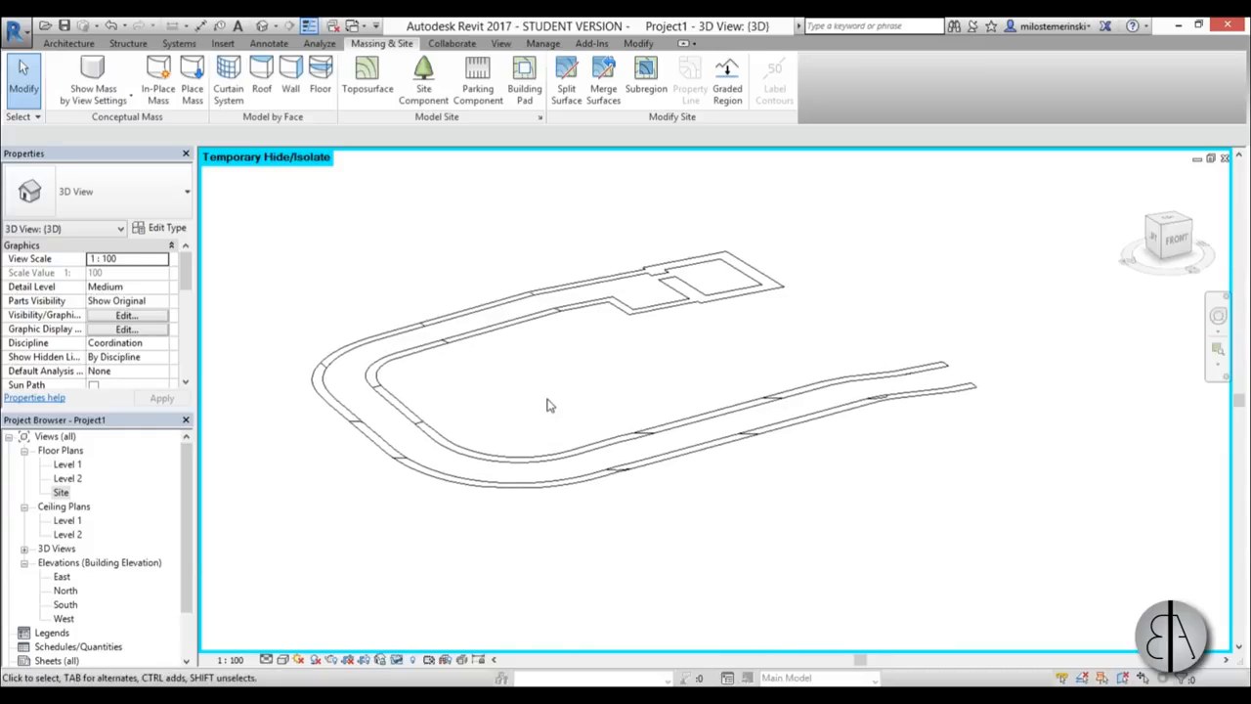
- Start an in-place mass named Mass 1
click(160, 98)
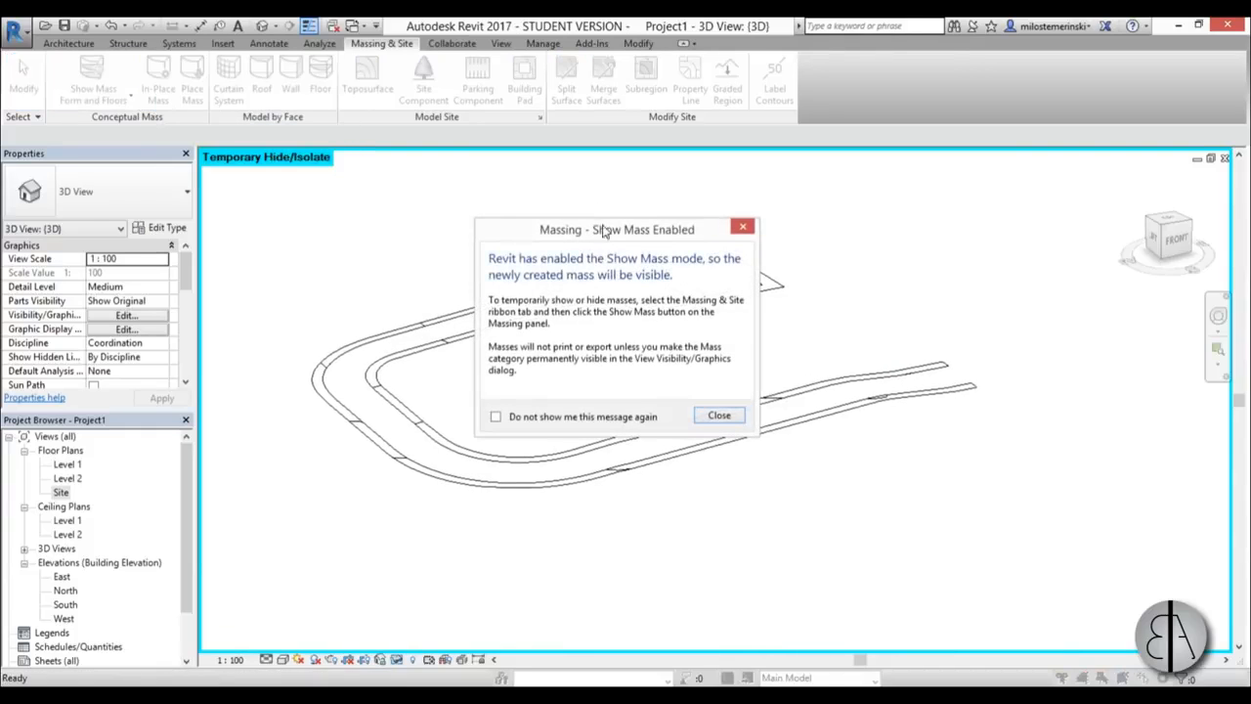
click(718, 416)
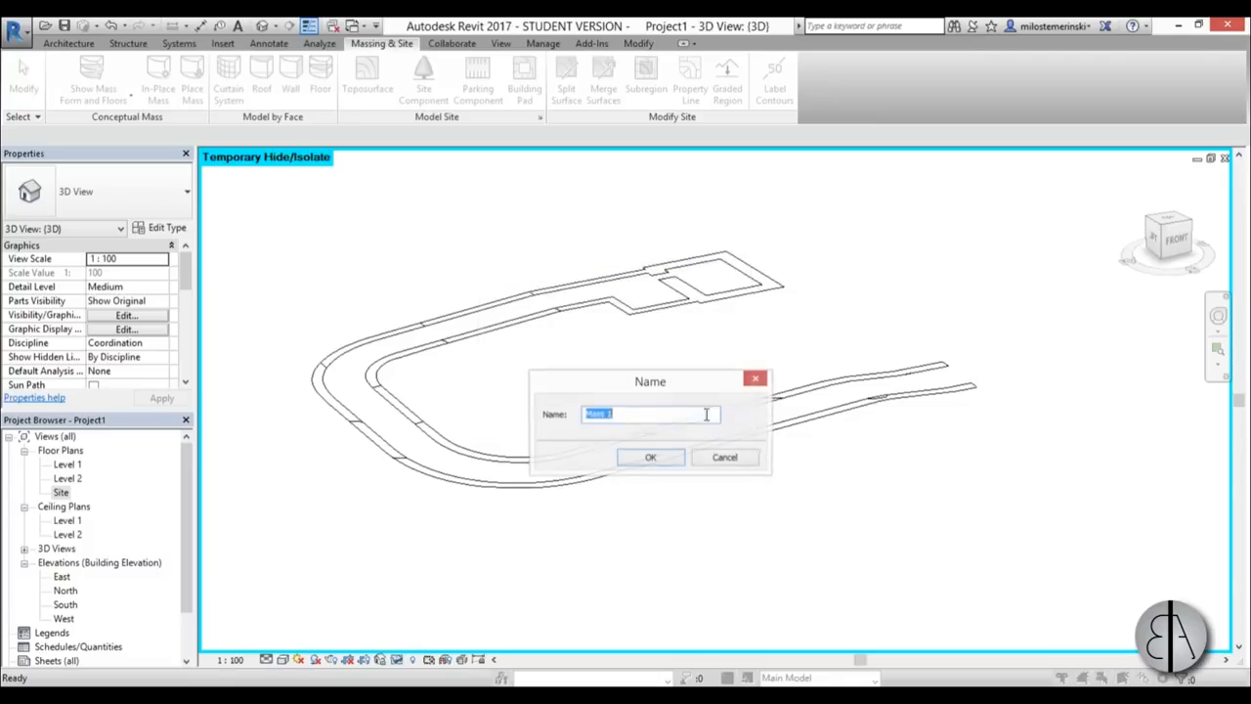
click(650, 457)
scroll(583, 354, down, 1)
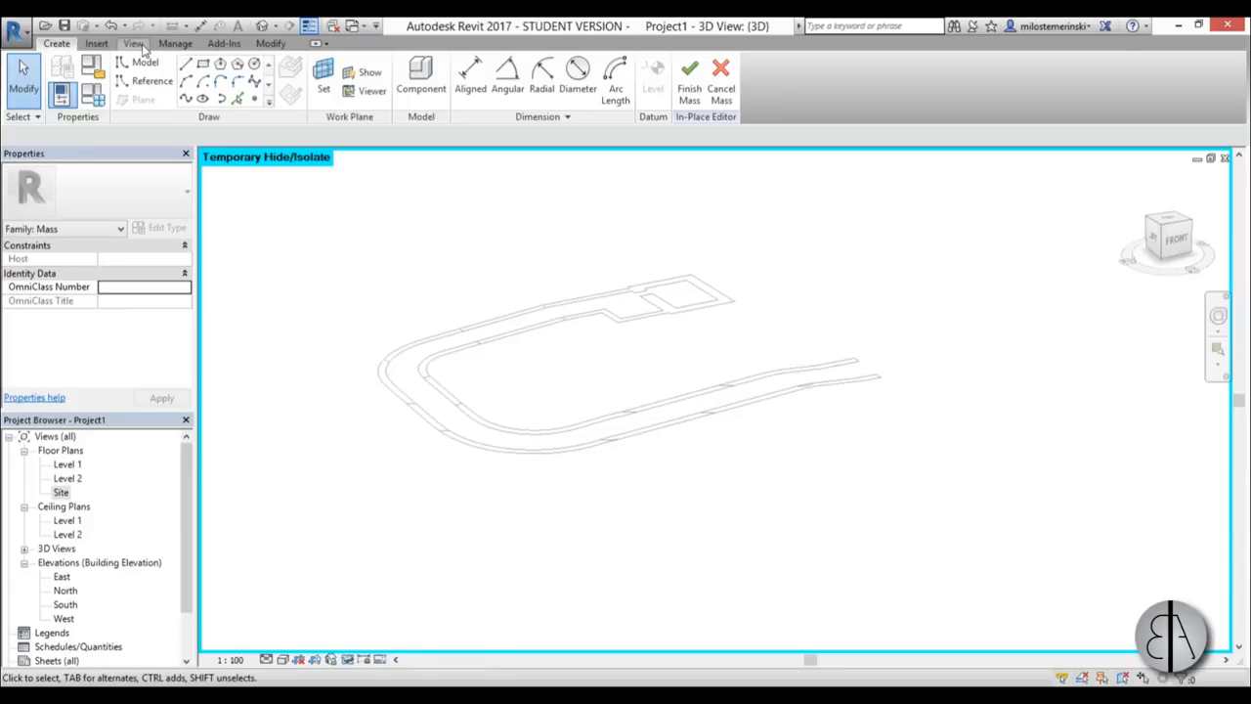
- Import the exported Project1 - 3D View - {3D}.dwg into the mass and inspect the imported strip geometry
click(96, 43)
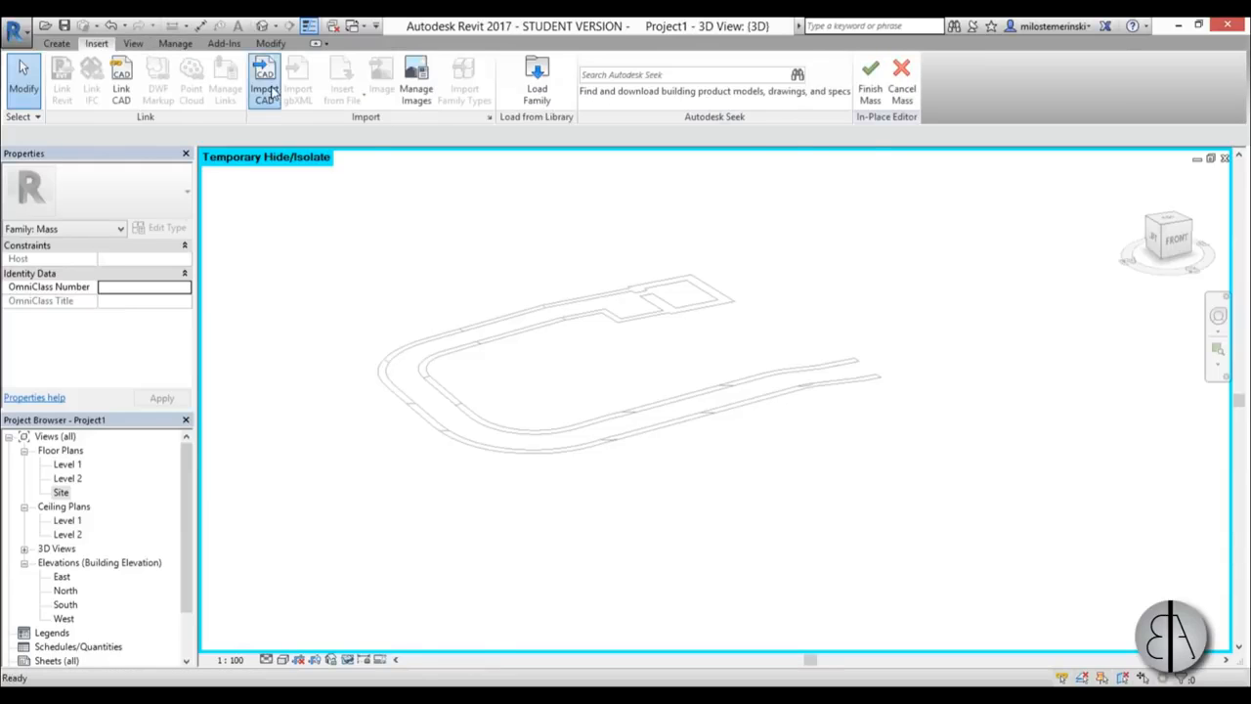
click(264, 78)
double_click(427, 256)
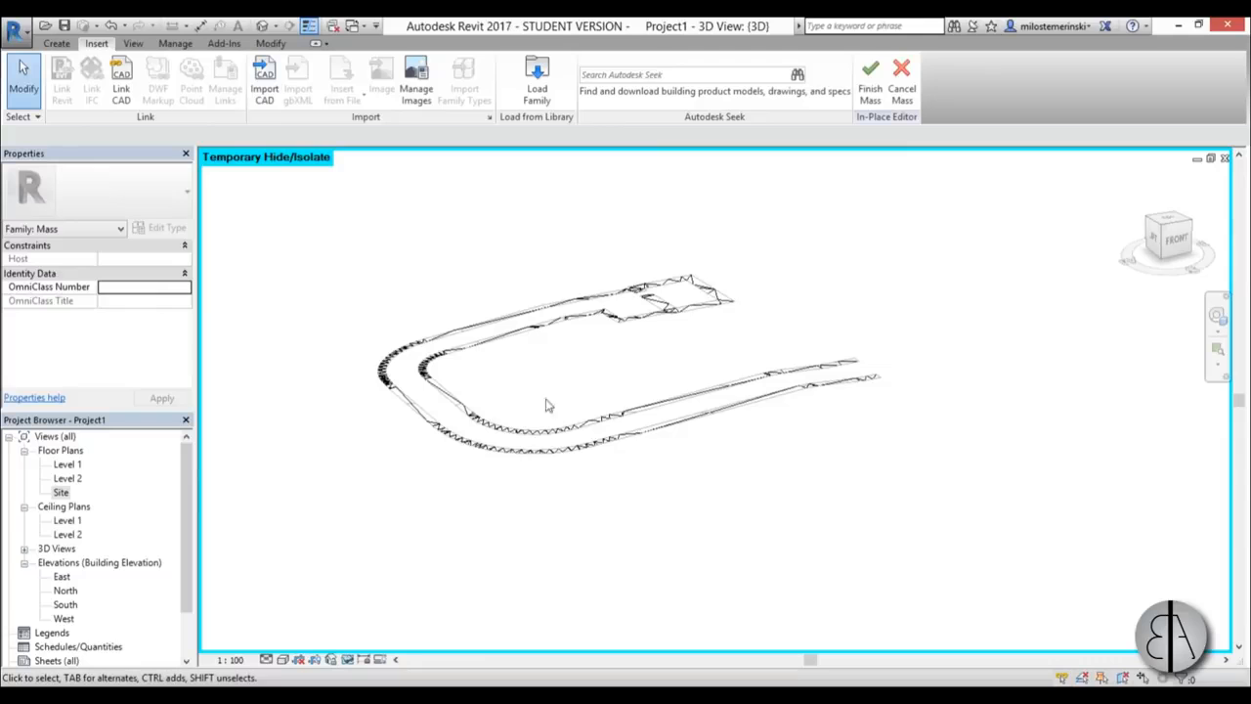
click(652, 316)
scroll(620, 307, up, 3)
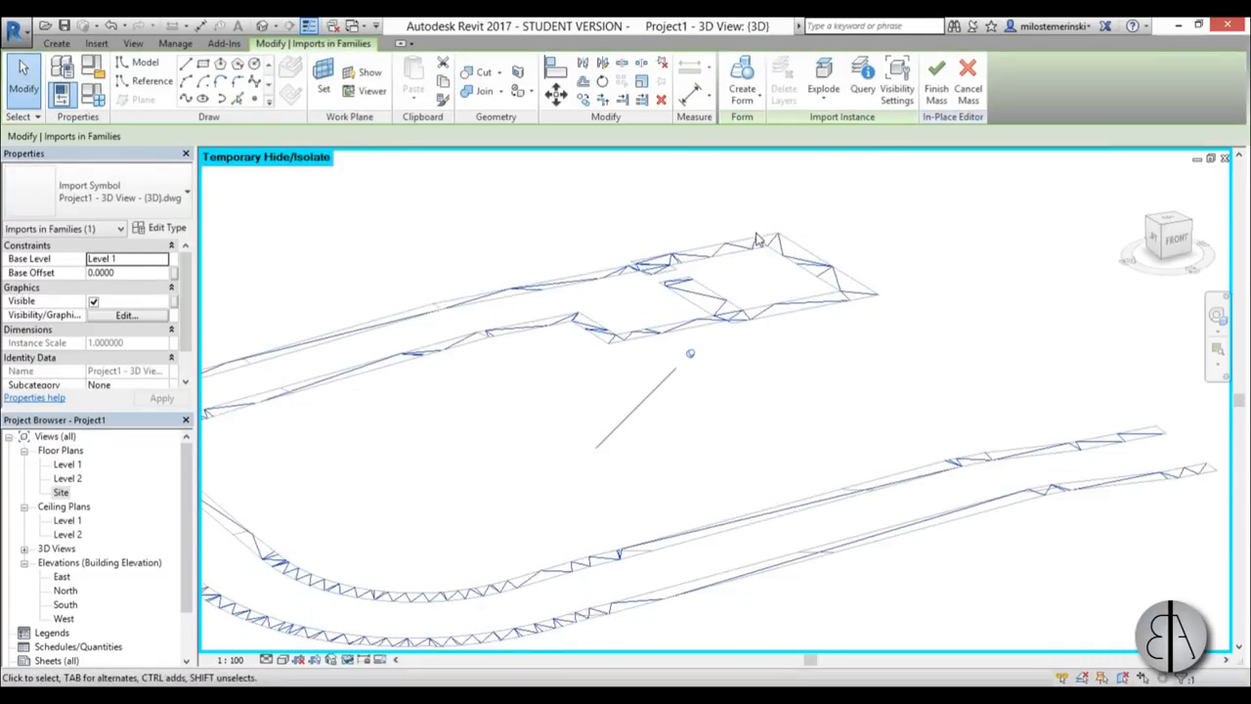
scroll(751, 233, down, 2)
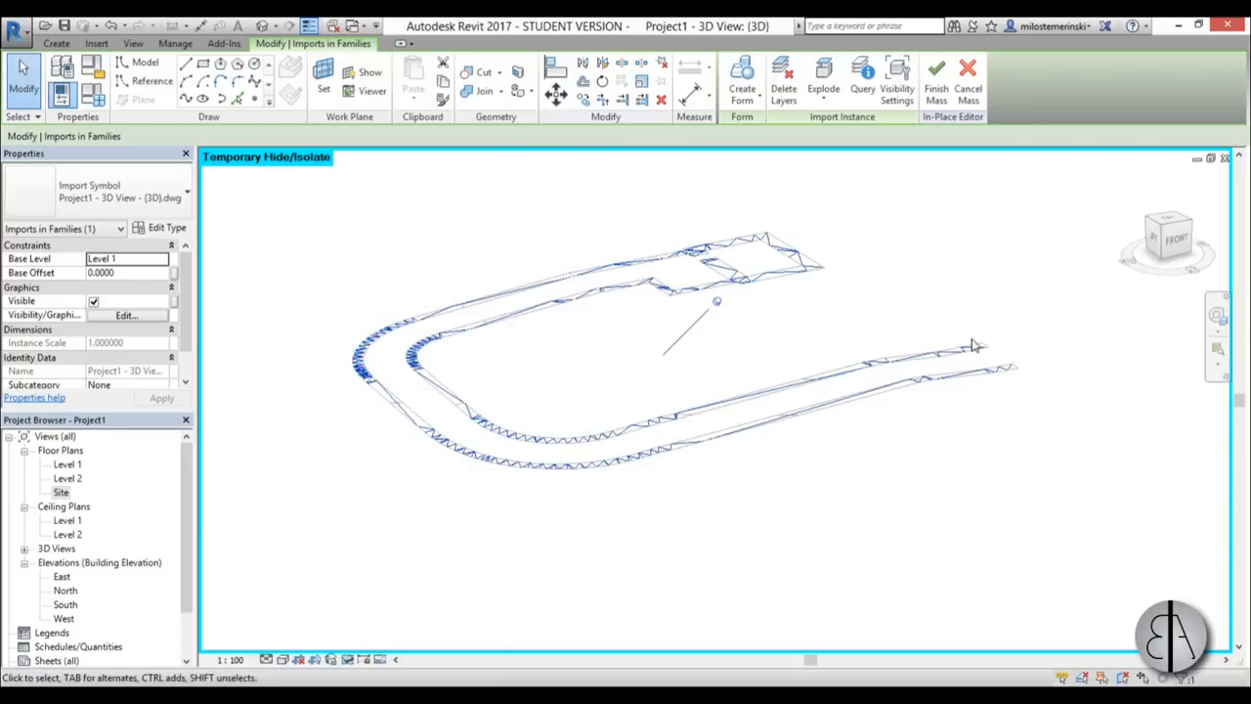
shift+middle_drag(567, 447, 616, 483)
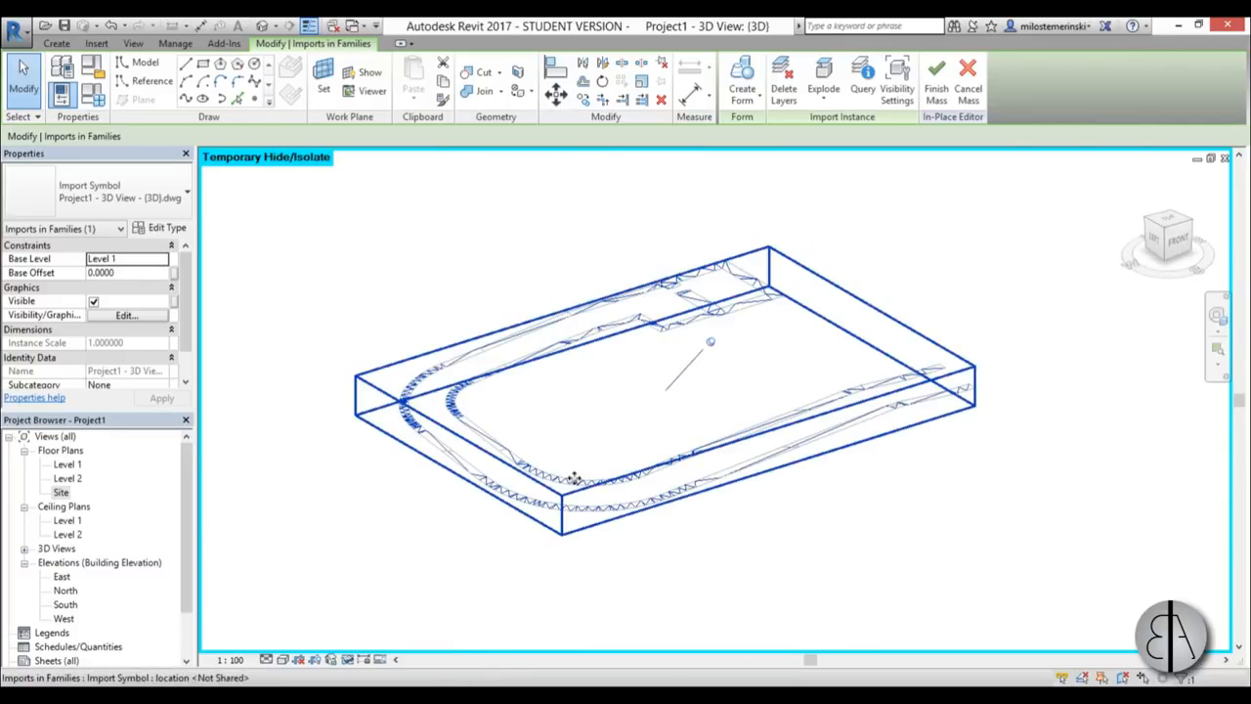
key(Escape)
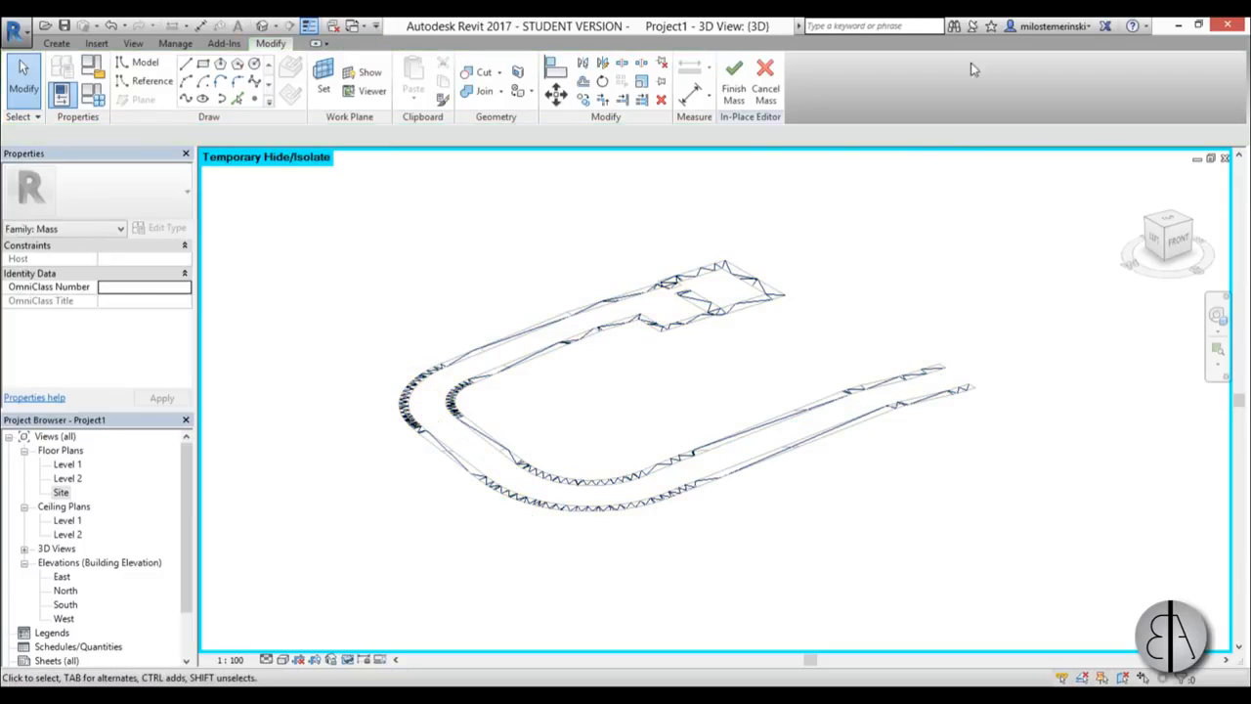
- Finish the in-place mass and select it to check the strip mesh around the path and house
click(734, 92)
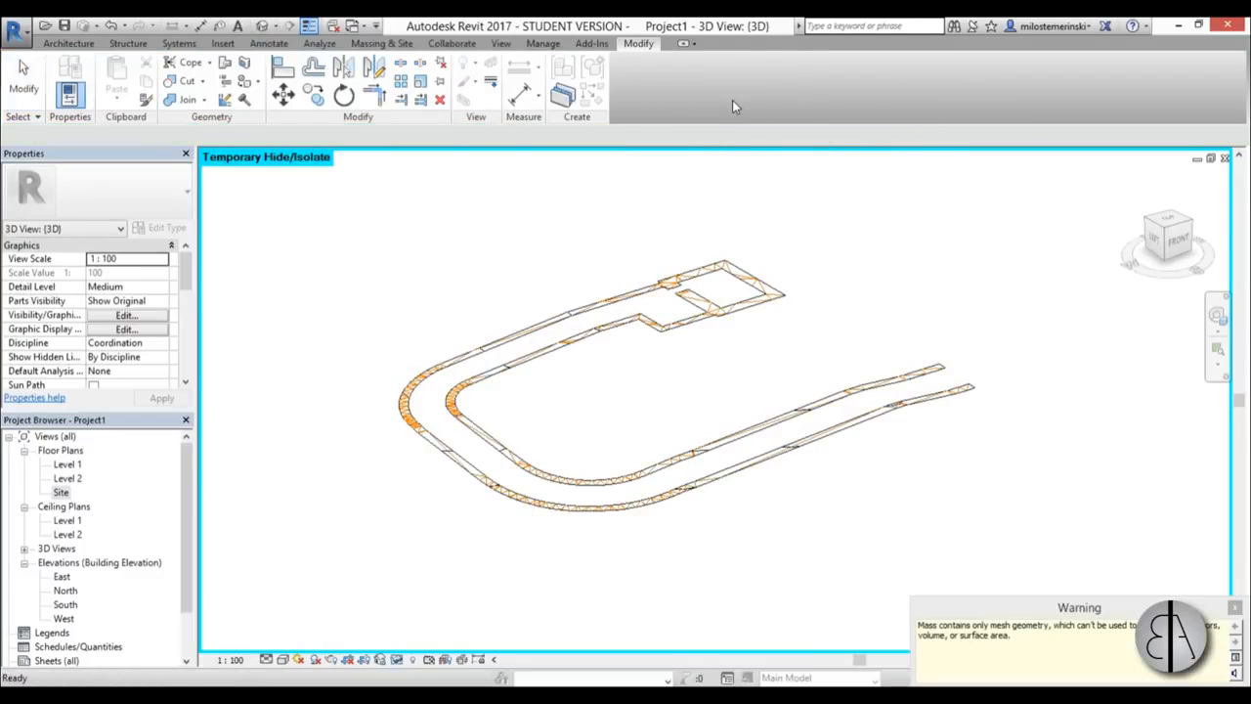
click(1236, 609)
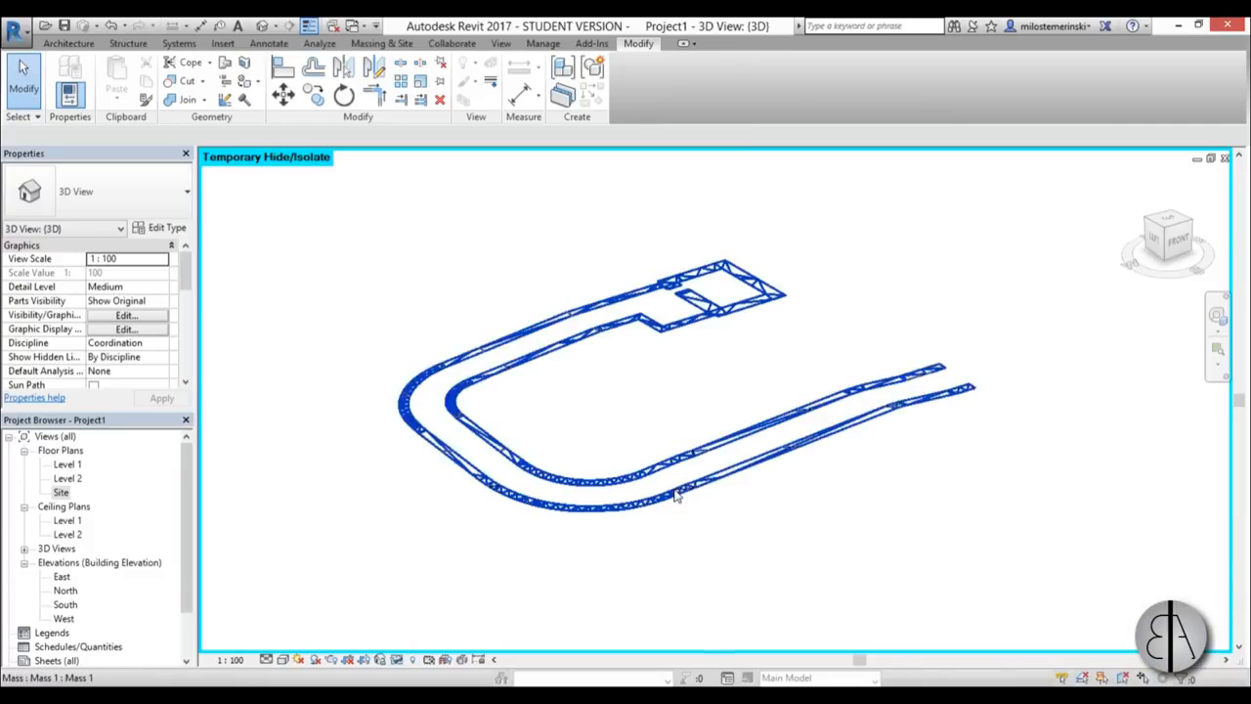
click(676, 493)
click(668, 529)
click(642, 504)
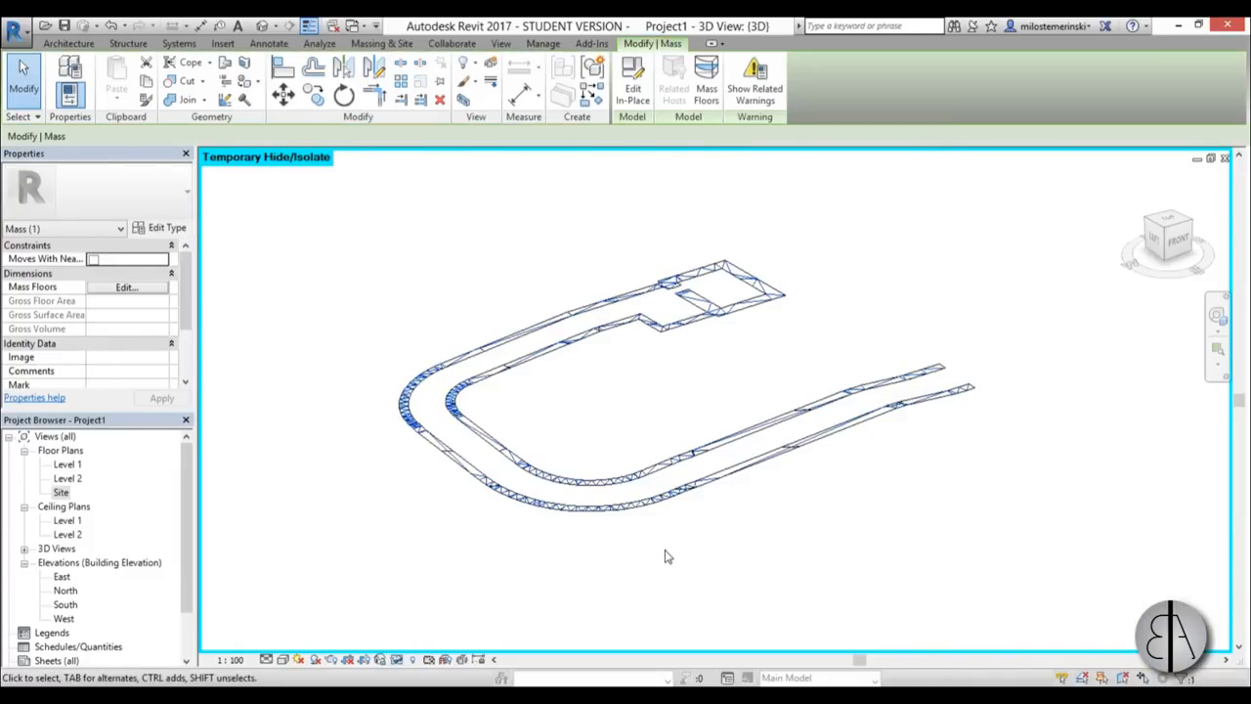
click(666, 553)
mouse_move(634, 545)
shift+middle_down()
mouse_move(629, 516)
mouse_move(625, 530)
shift+middle_up()
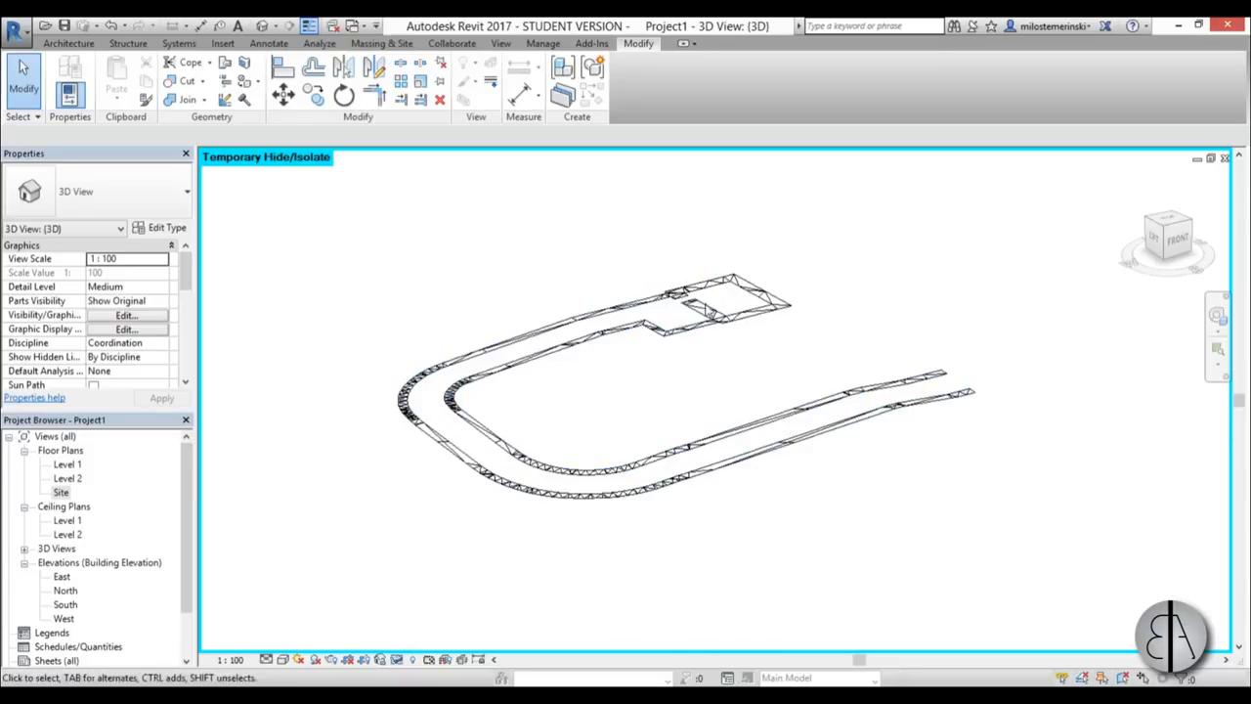
- Start a roof by face and duplicate the Generic - 400mm roof type as Generic - 400mm 2
scroll(626, 330, up, 3)
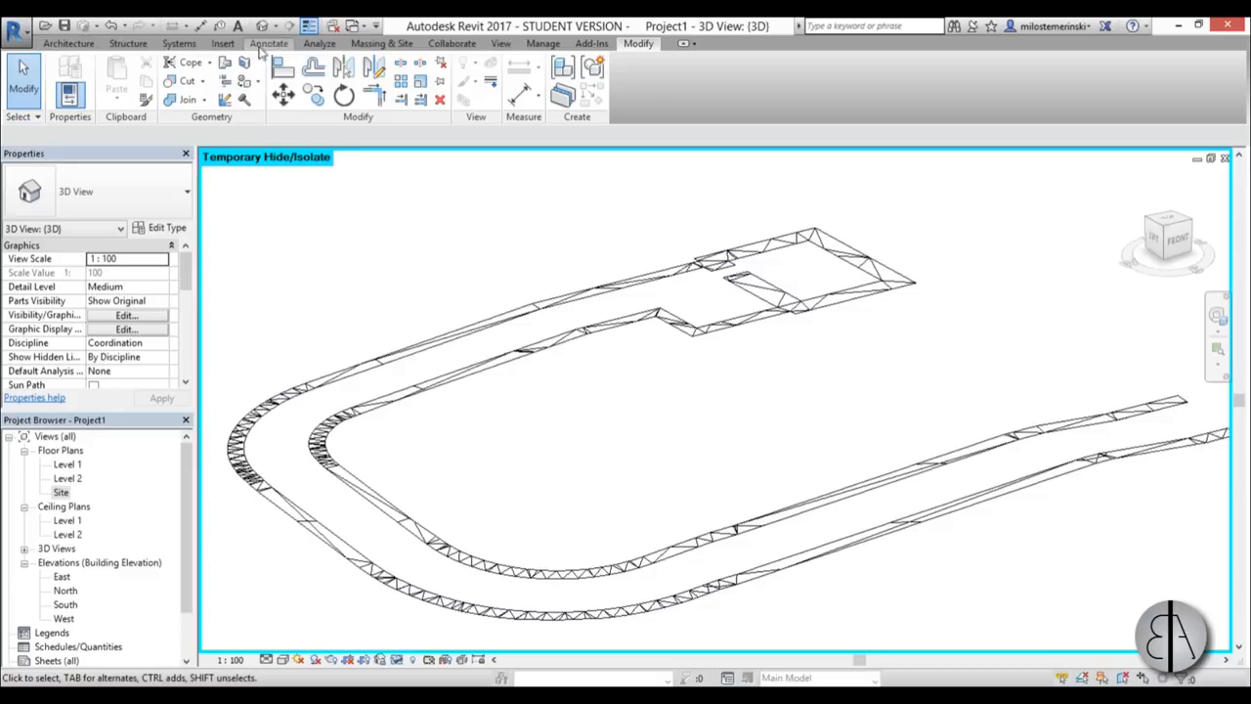
click(377, 44)
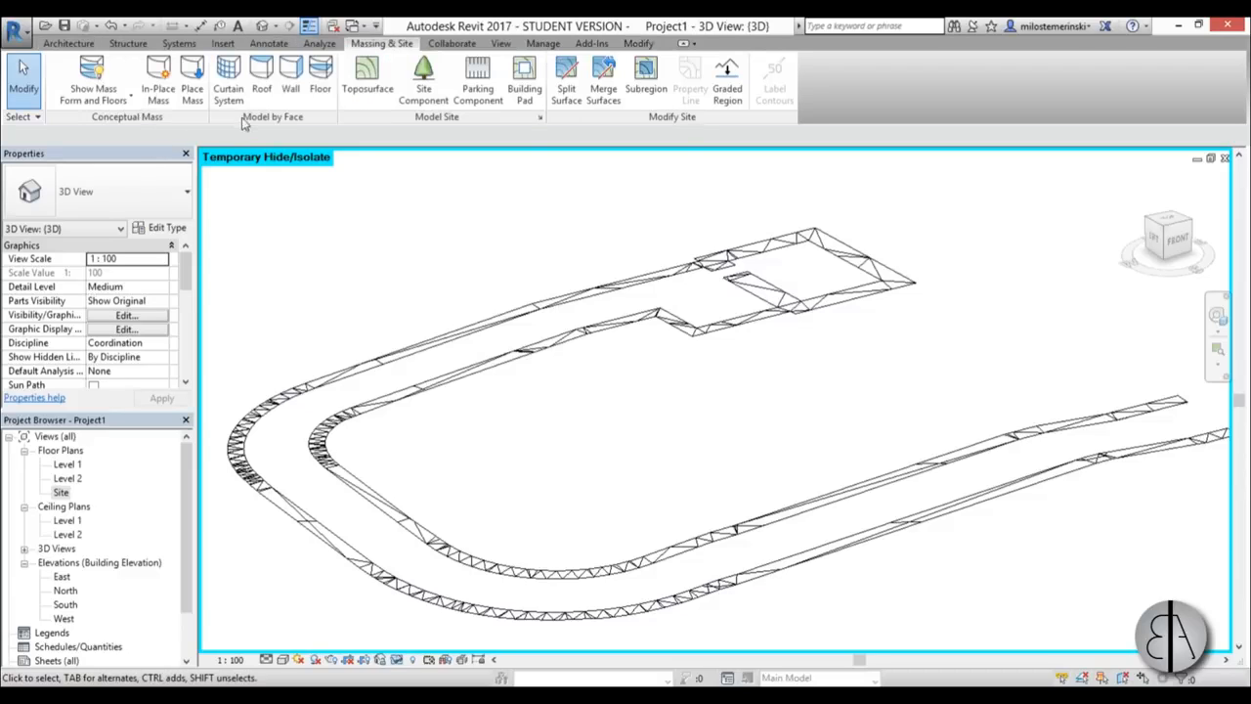
click(261, 83)
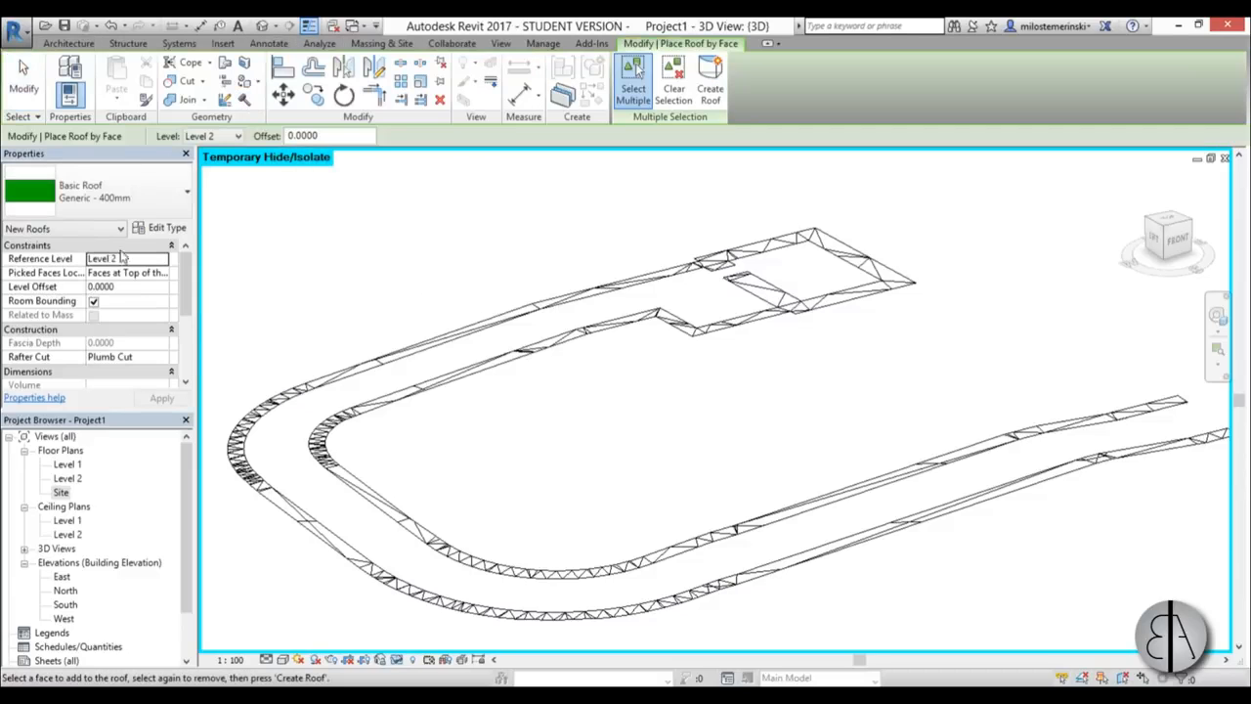
click(164, 228)
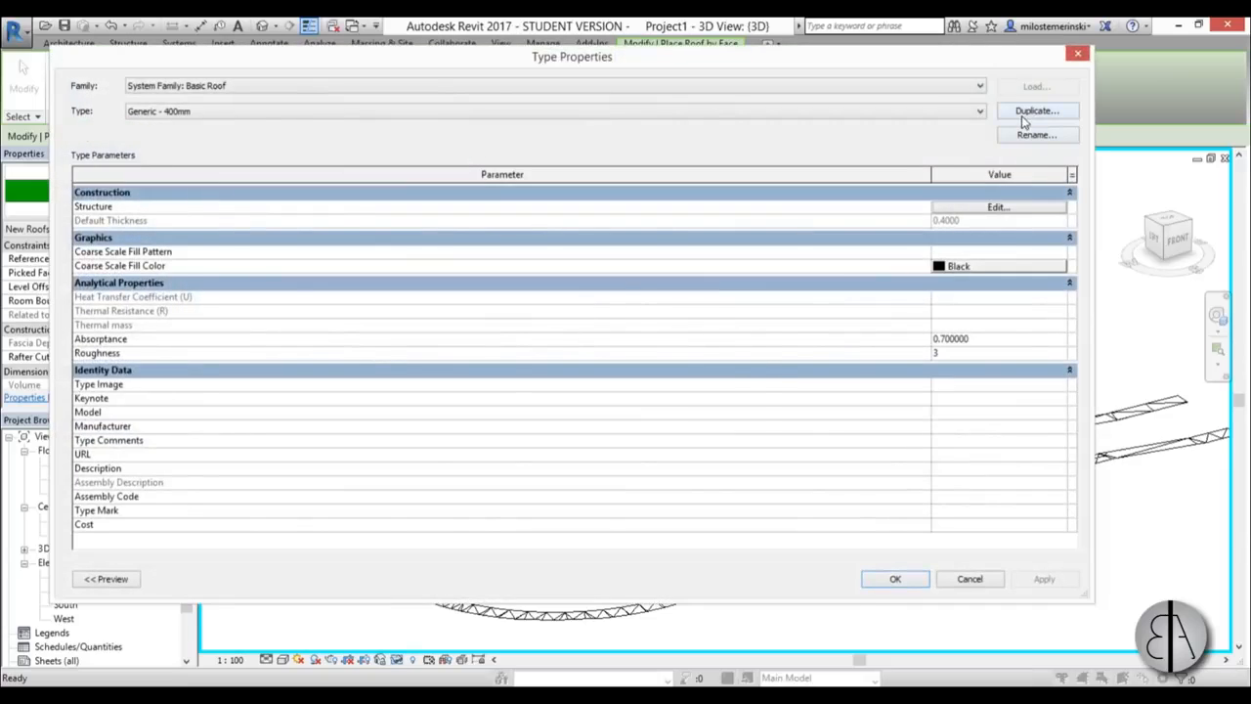
click(1034, 110)
click(650, 456)
- Set the new roof type's structure layer to 0.2 thickness and assign it the Concrete, Sand/Cement Screed material
click(997, 207)
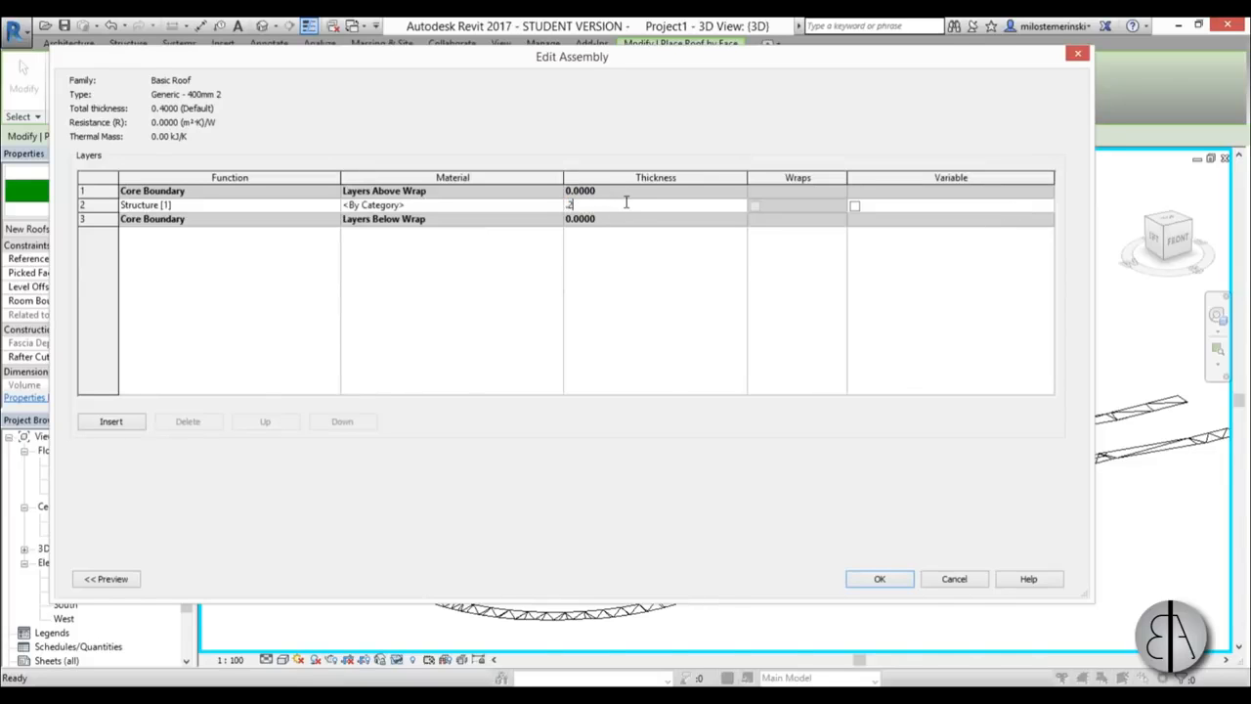
click(553, 209)
click(556, 207)
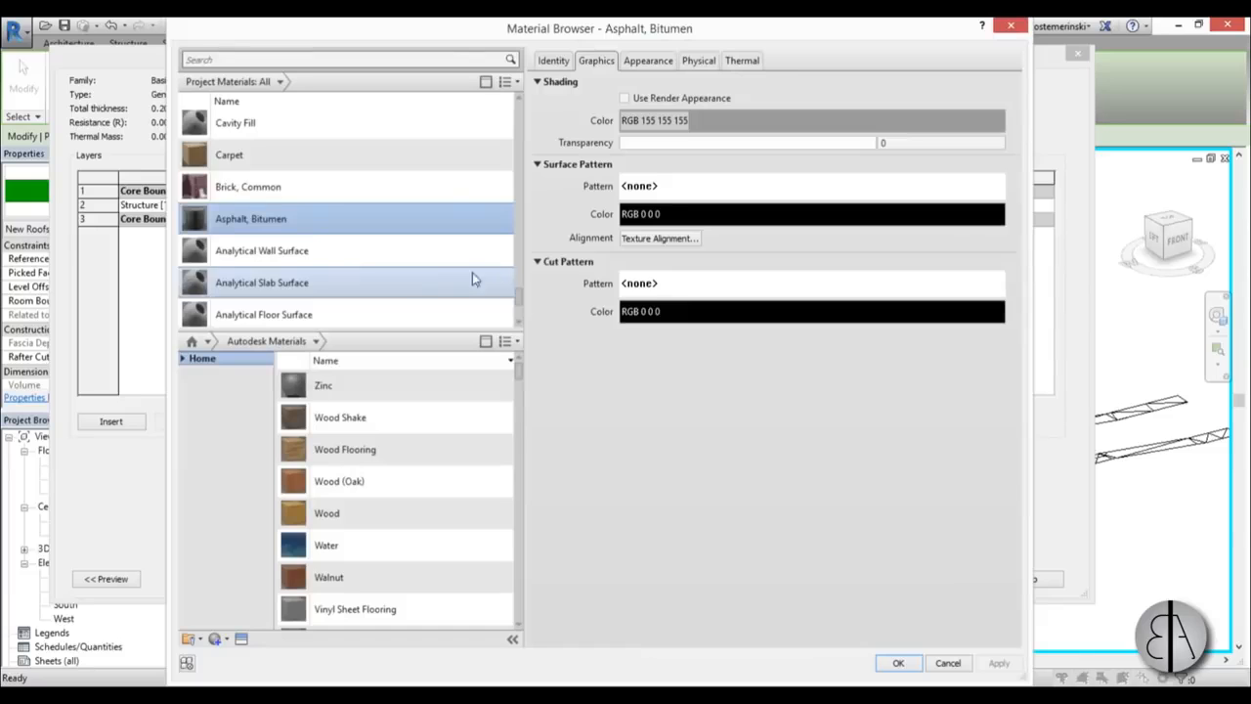
click(290, 58)
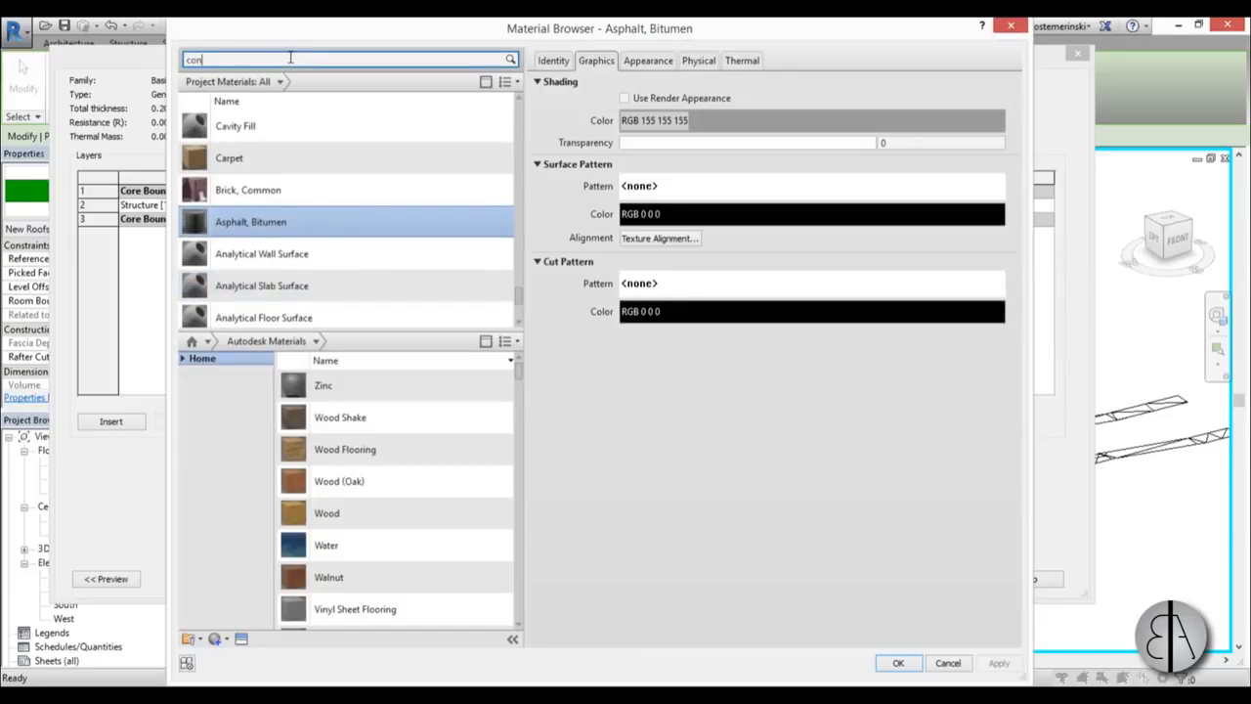
click(294, 181)
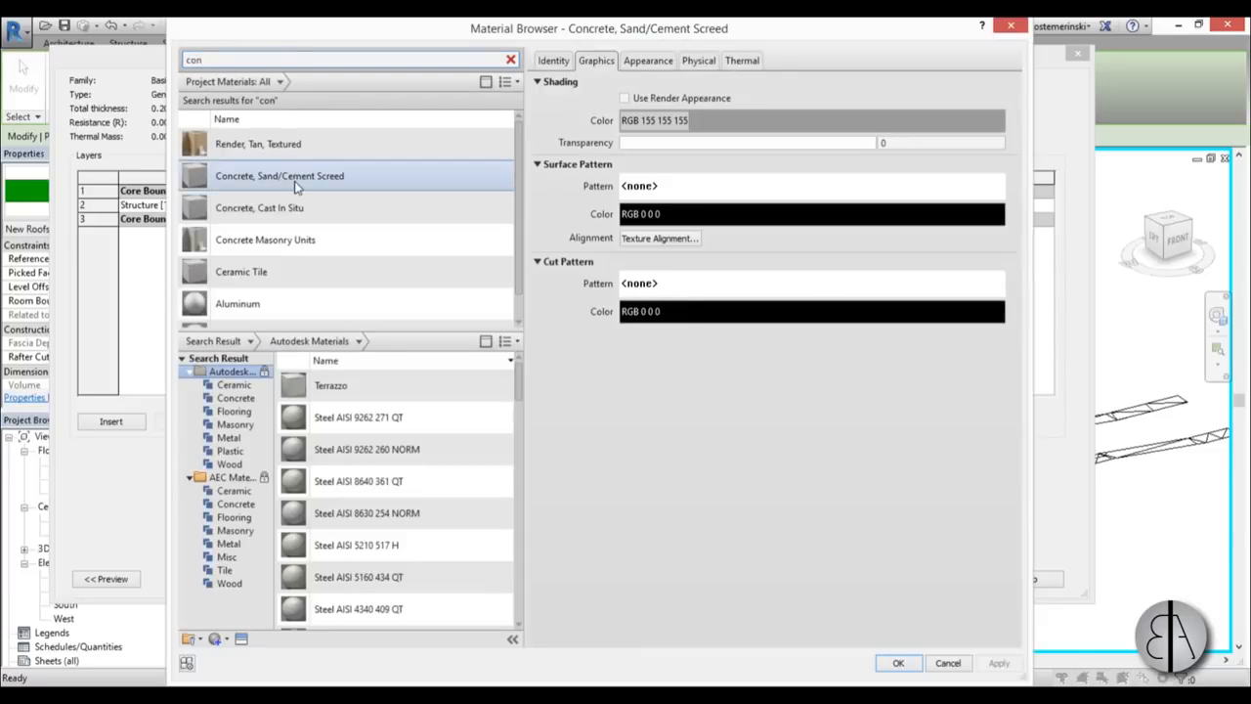
click(900, 663)
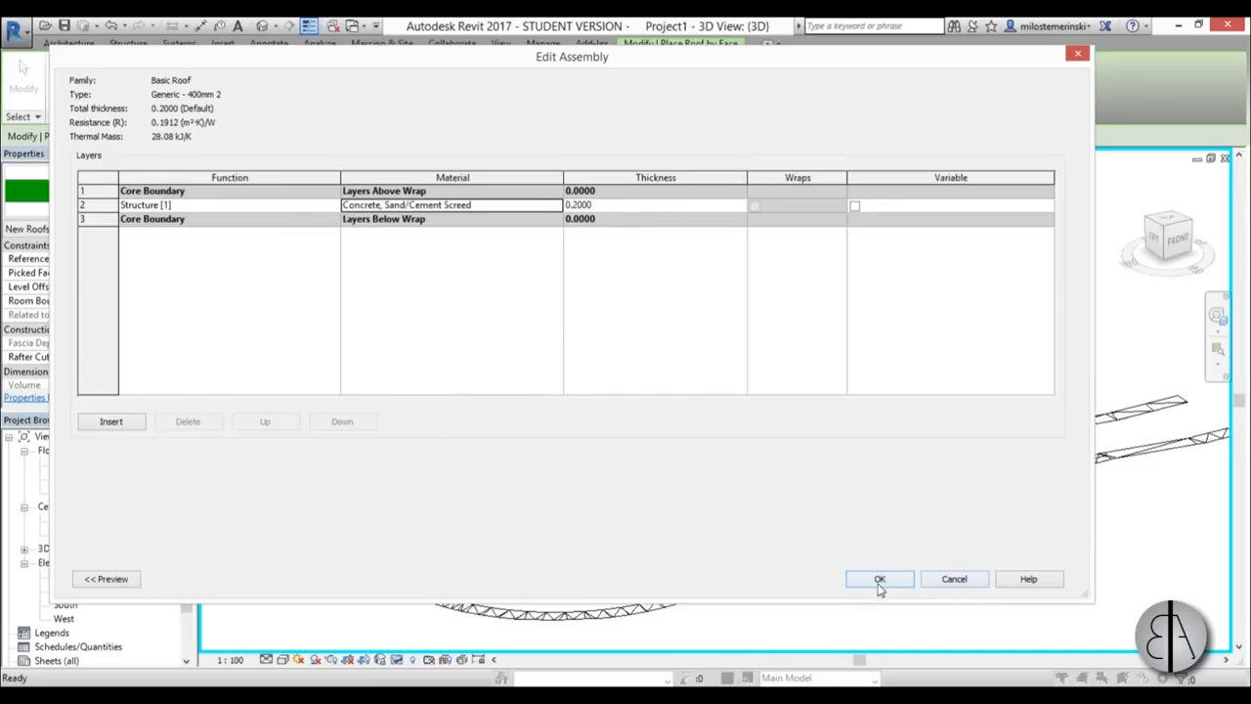
click(879, 580)
click(895, 580)
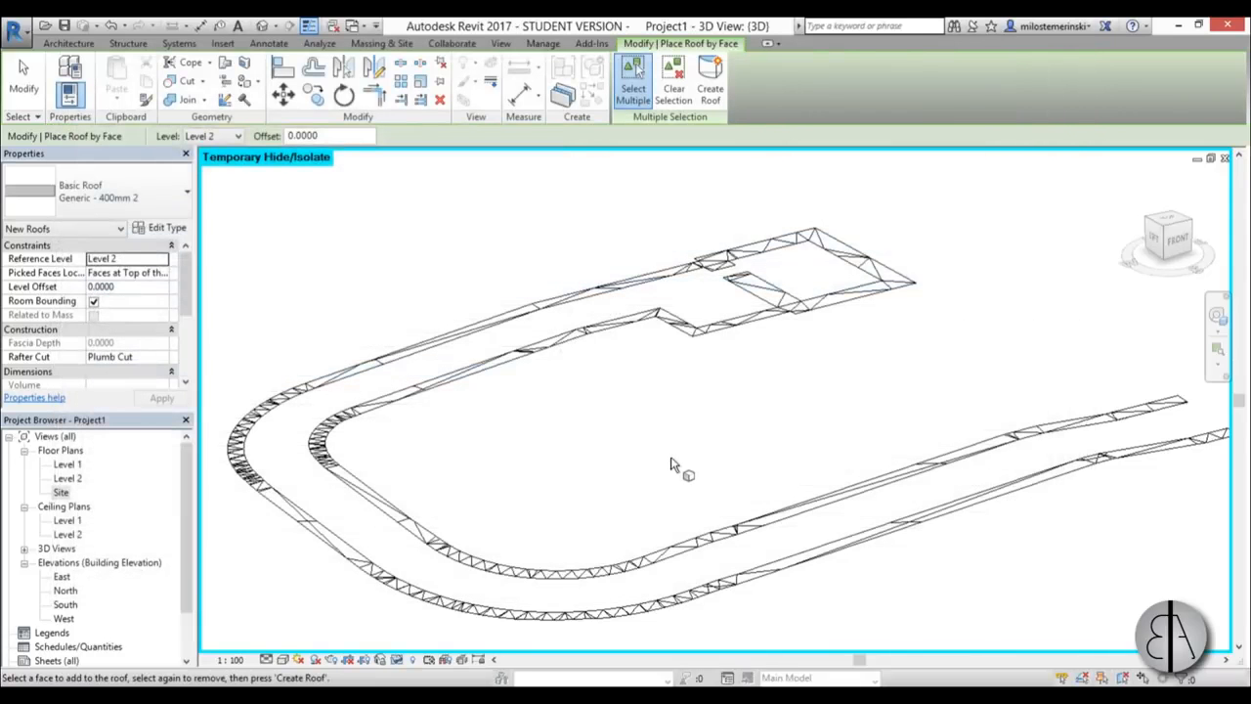
- Select all faces of the border strip mass, create the roof on them and leave the command
scroll(594, 309, down, 3)
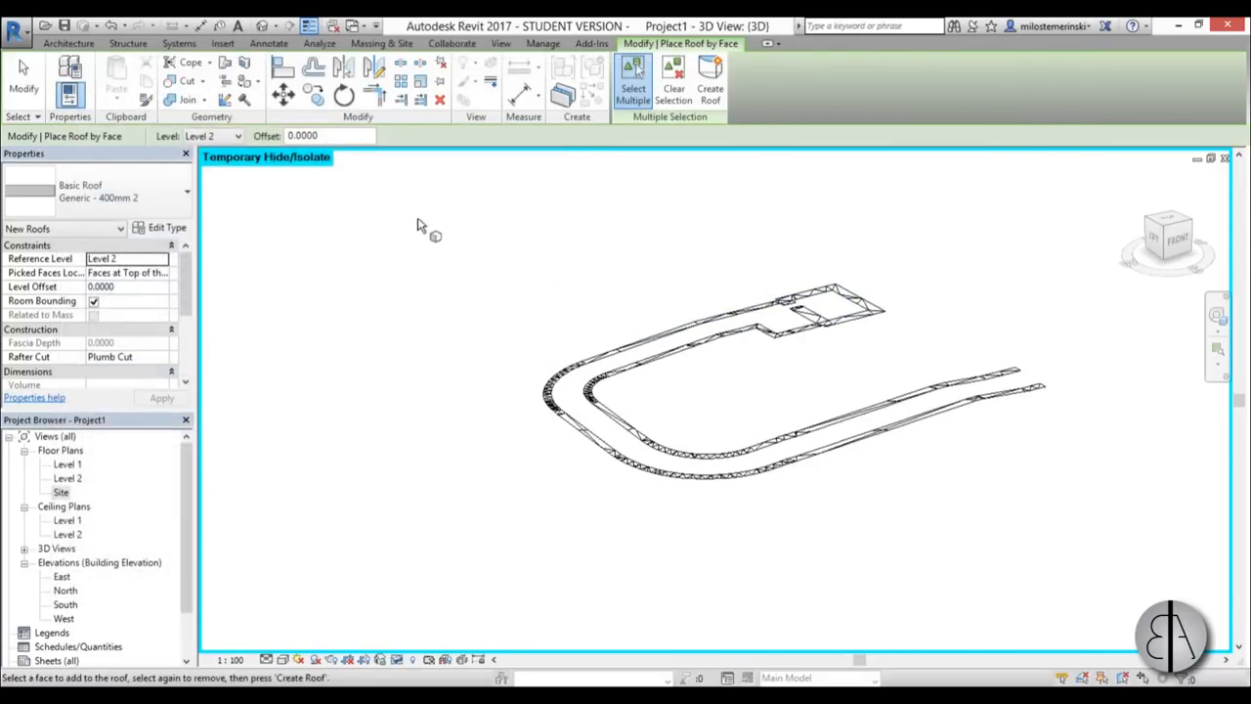
drag(418, 225, 1102, 579)
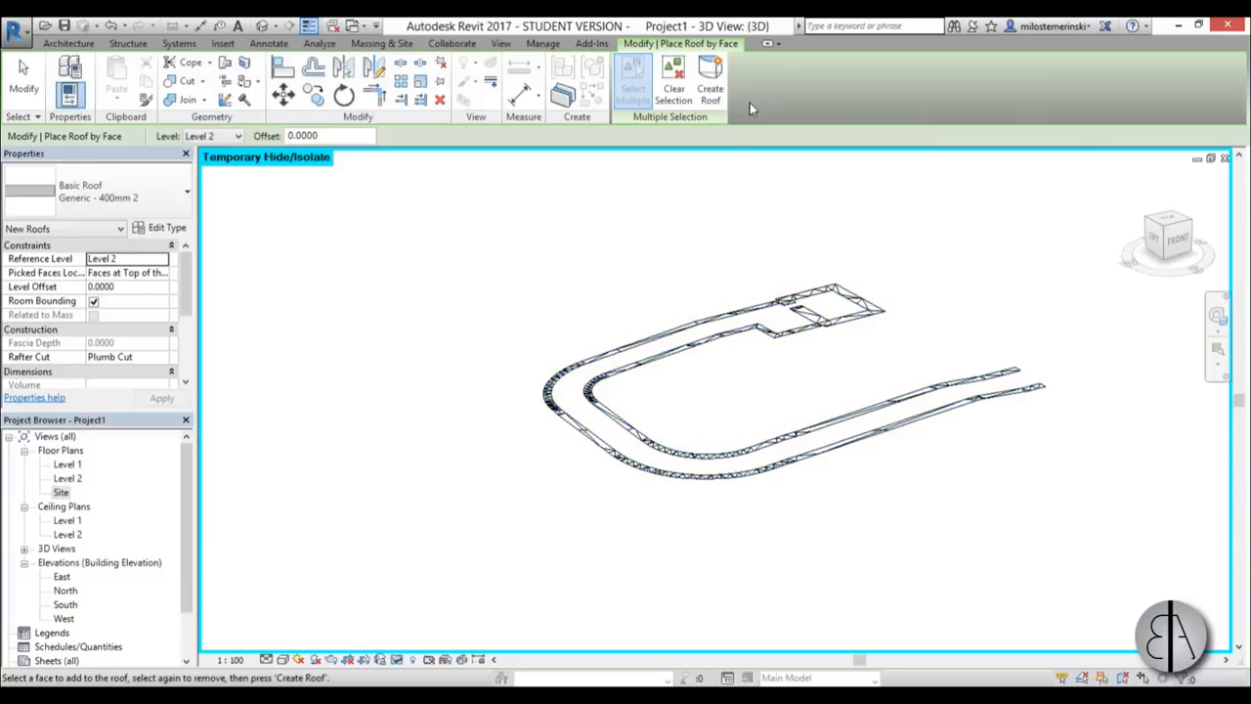
scroll(806, 364, up, 2)
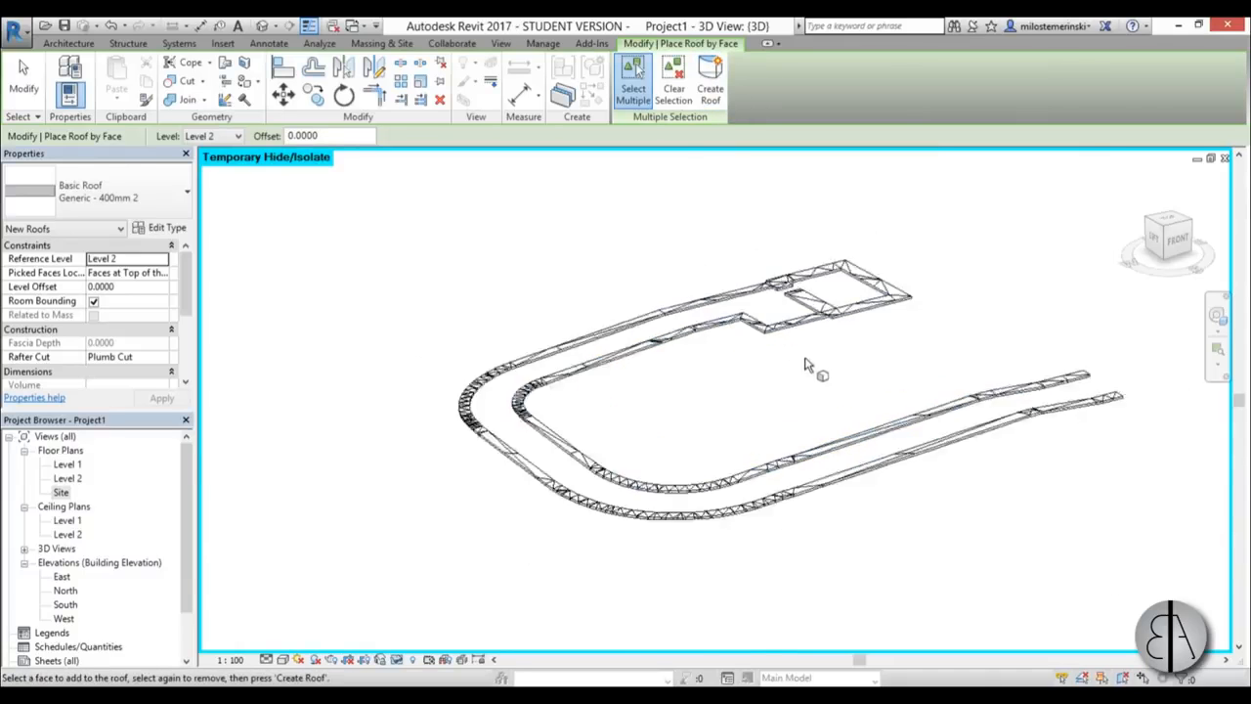
scroll(805, 363, up, 6)
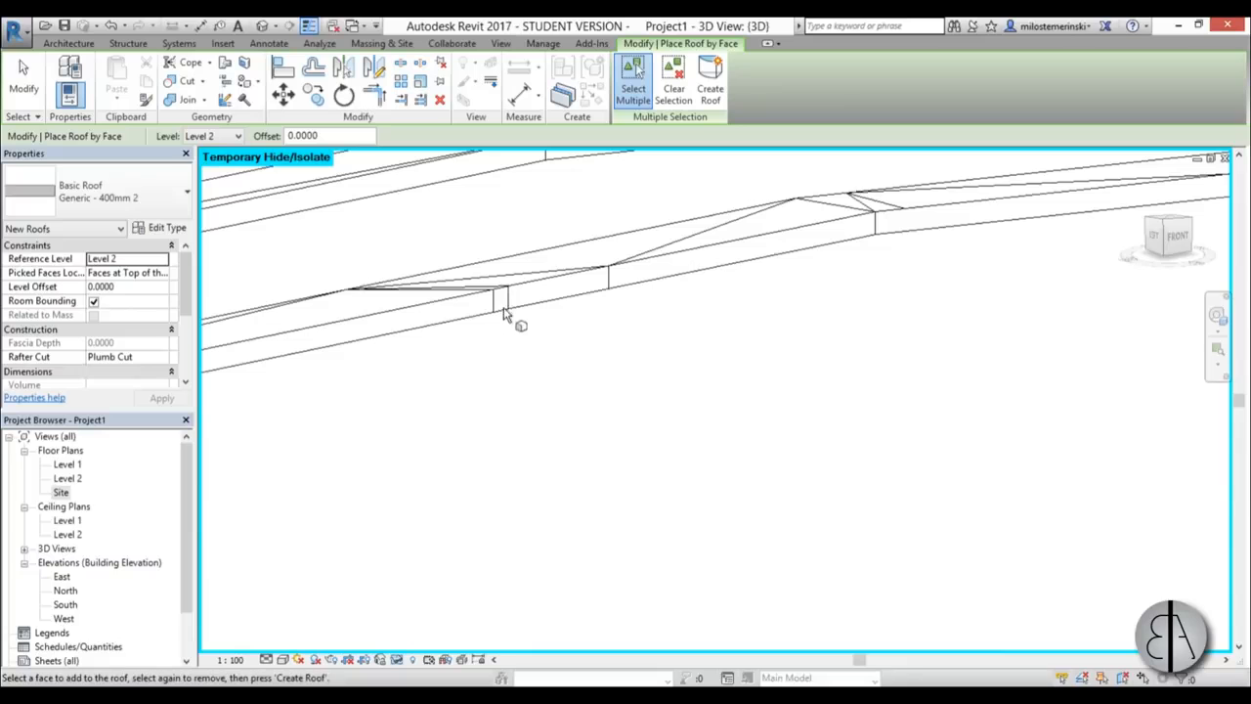
click(27, 86)
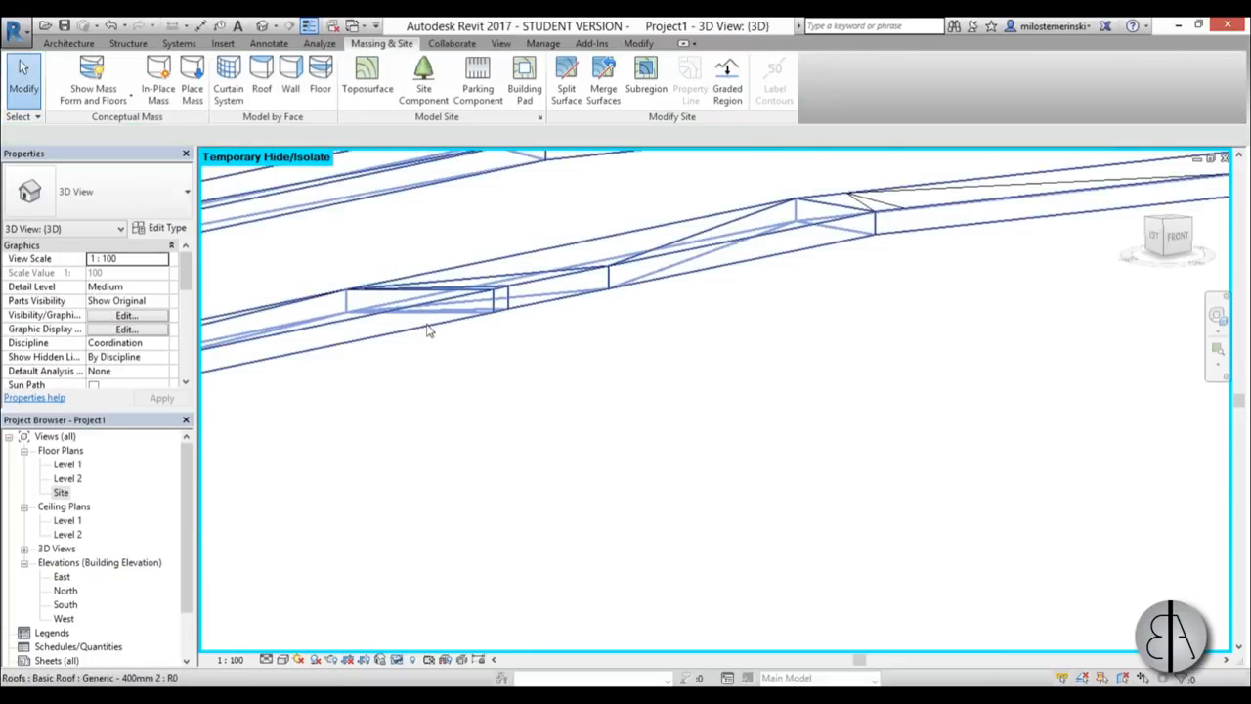
- Select the new strip roof and set its level offset to 0.2
scroll(502, 329, down, 5)
click(469, 335)
shift+middle_drag(632, 385, 694, 423)
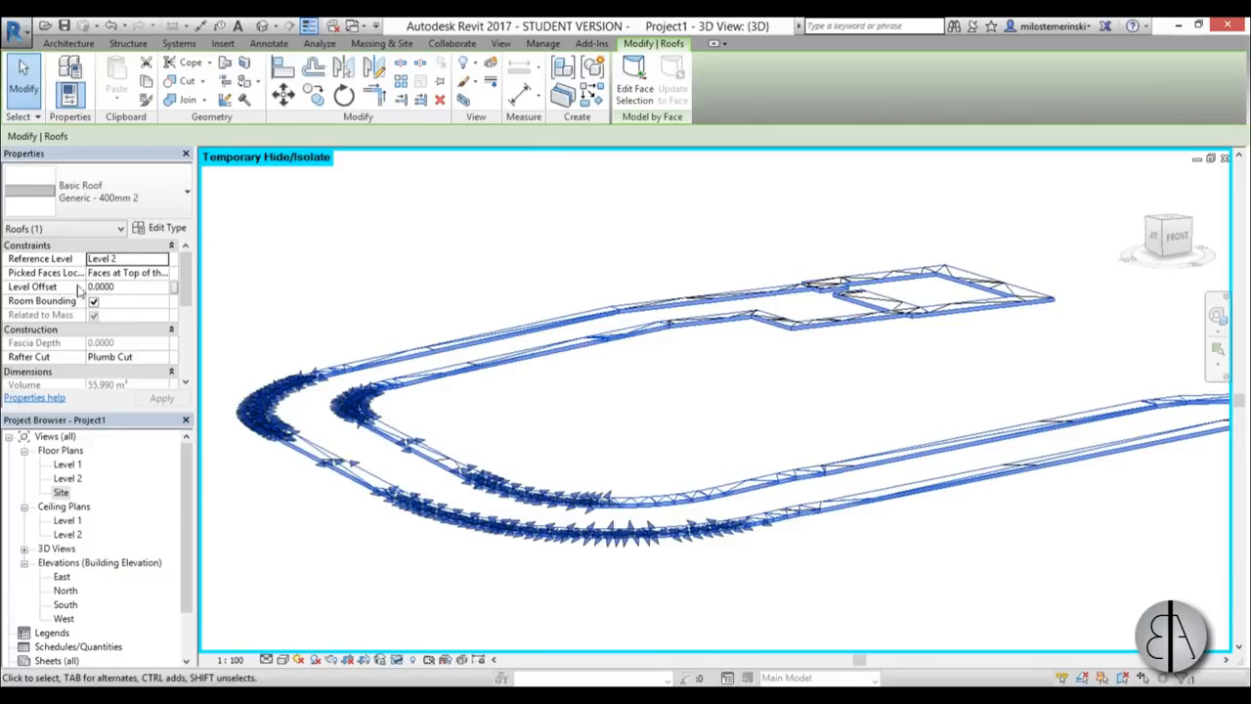
click(136, 286)
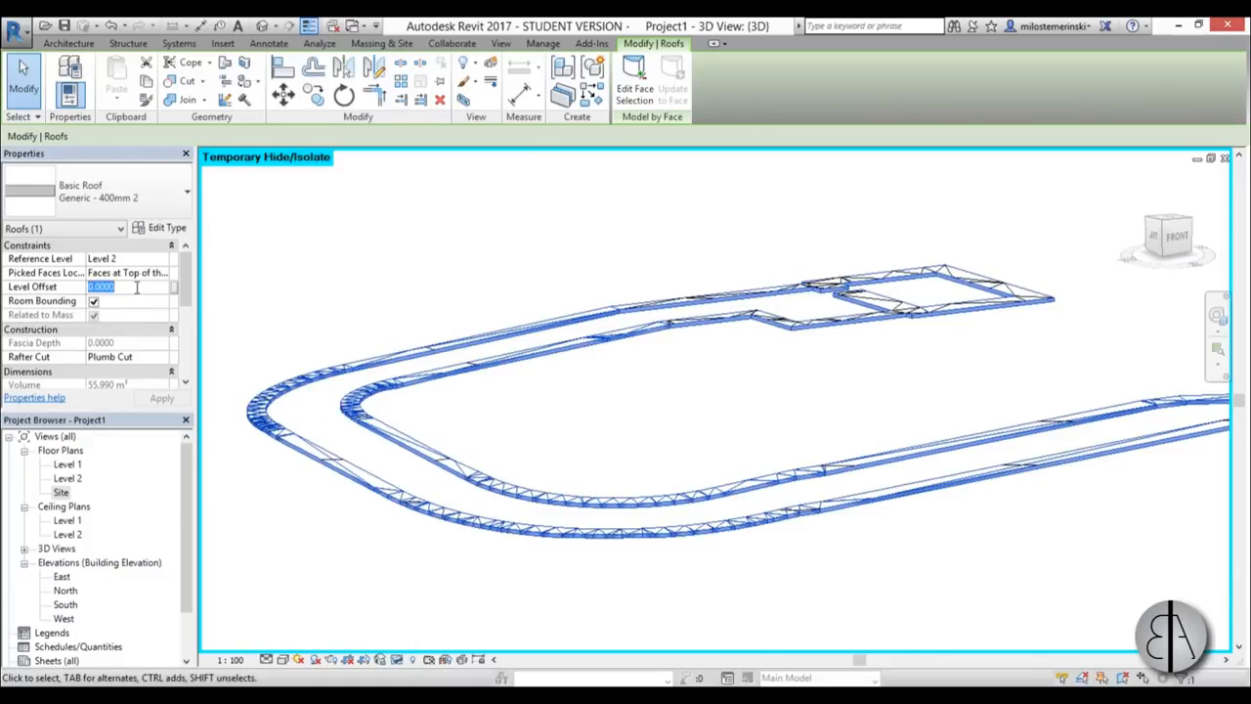
key(Return)
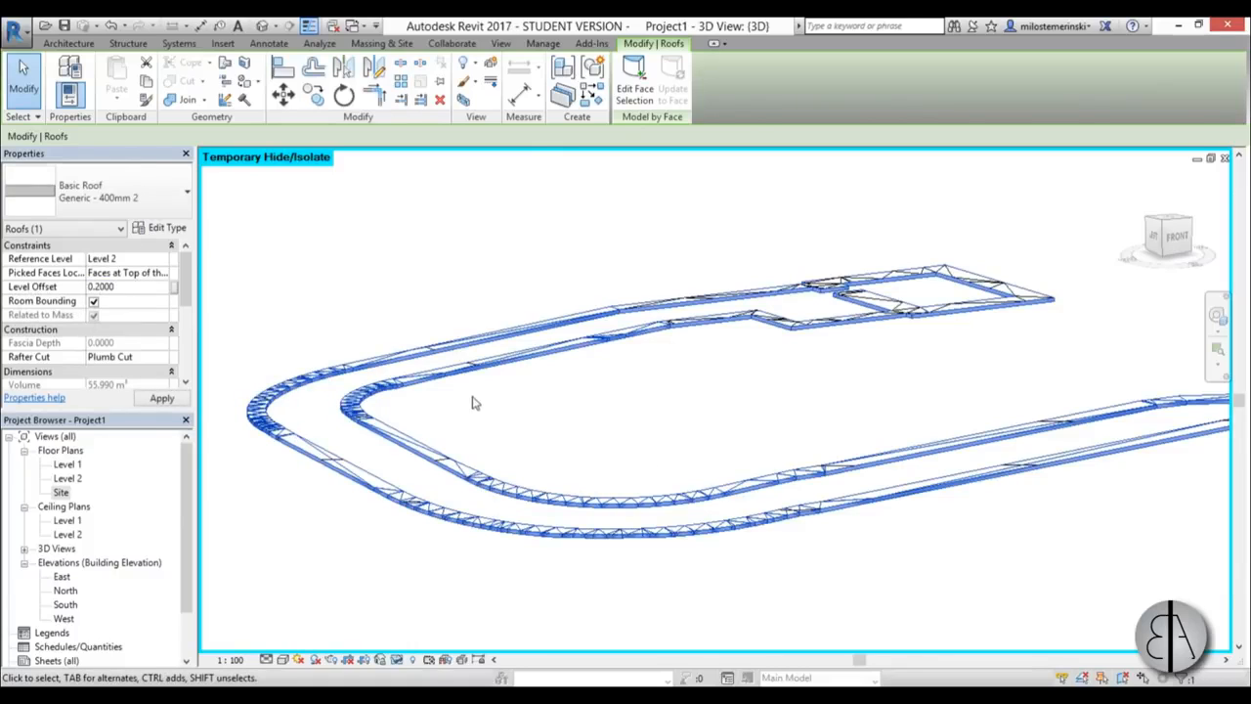
click(524, 416)
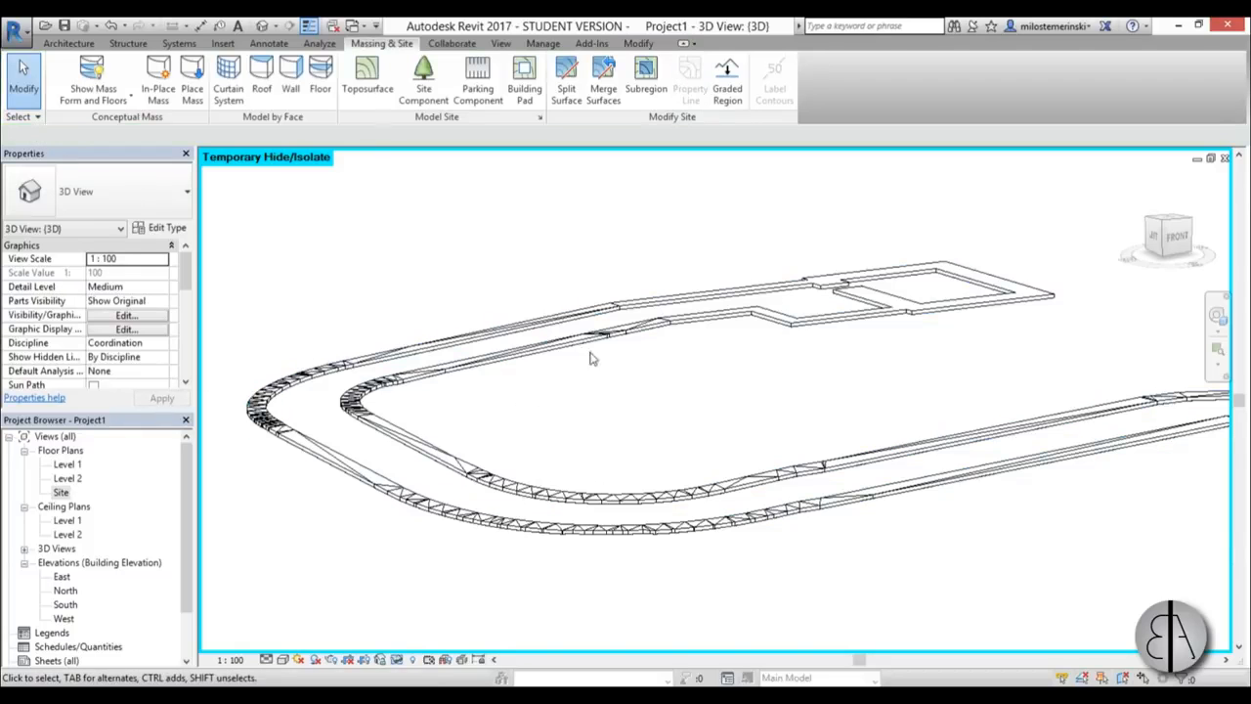
- Reset the temporary hide/isolate so the whole site shows, and switch the 3D view to the Realistic visual style
click(398, 660)
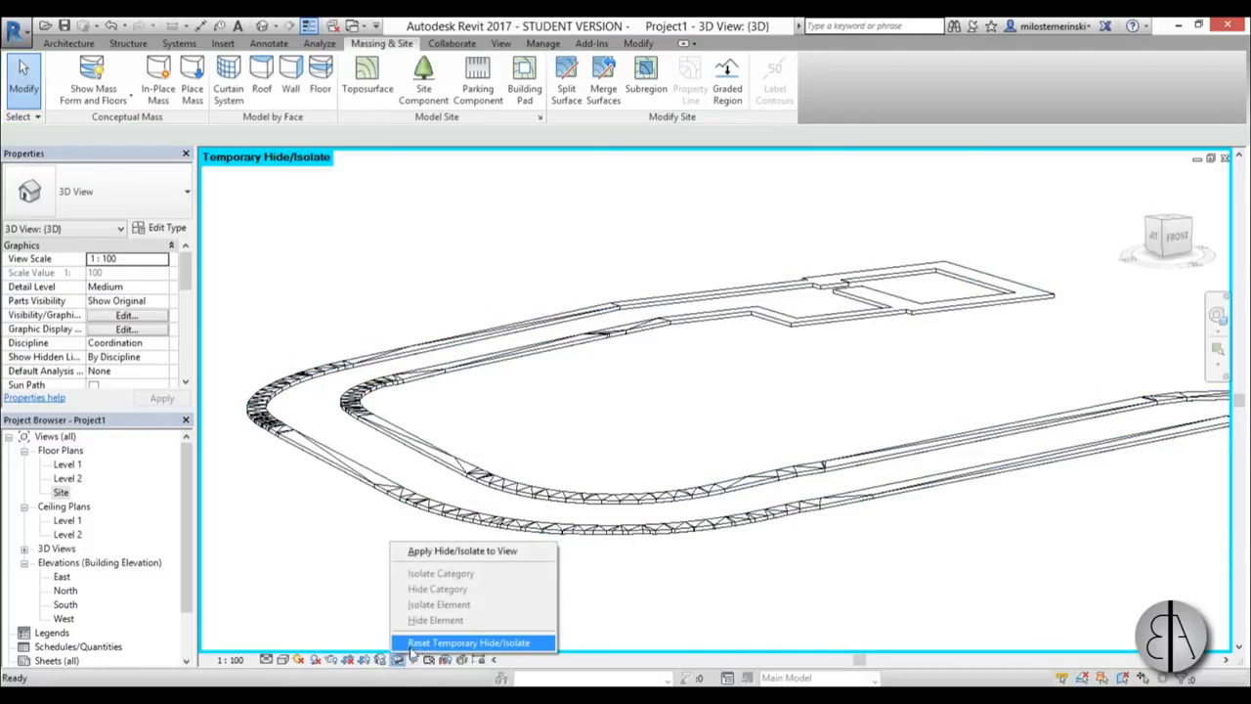
click(427, 645)
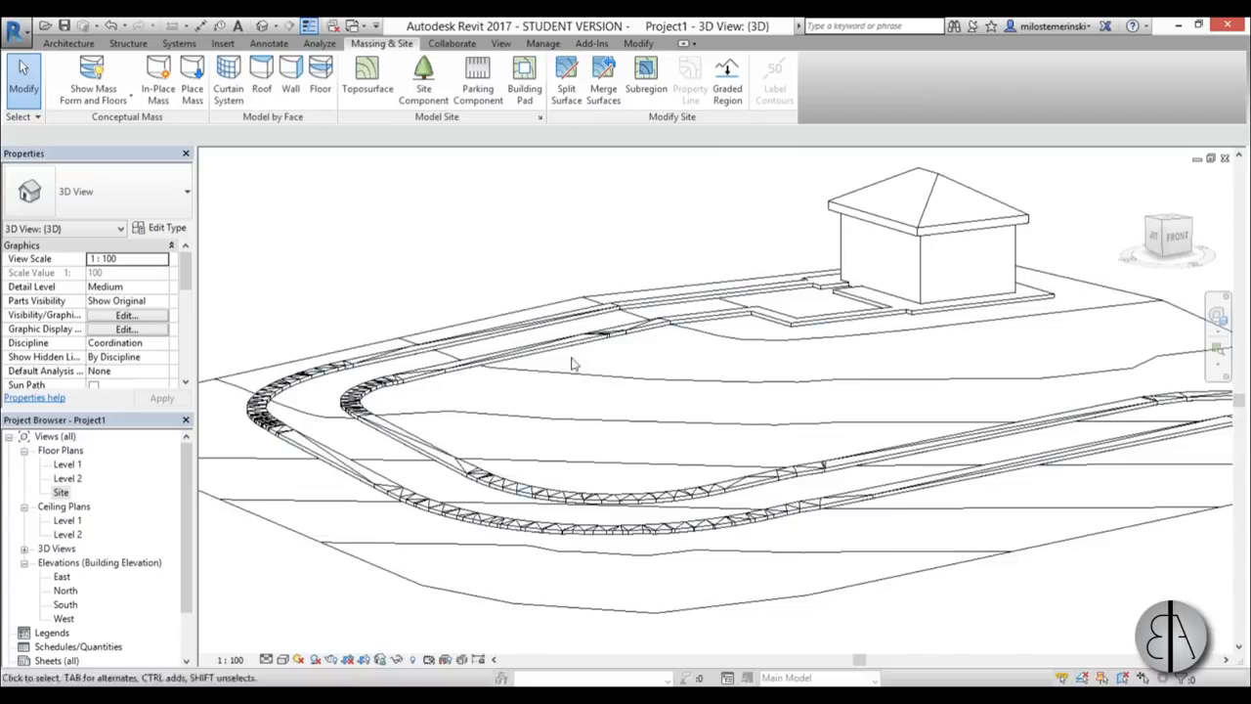
scroll(573, 358, up, 2)
click(282, 660)
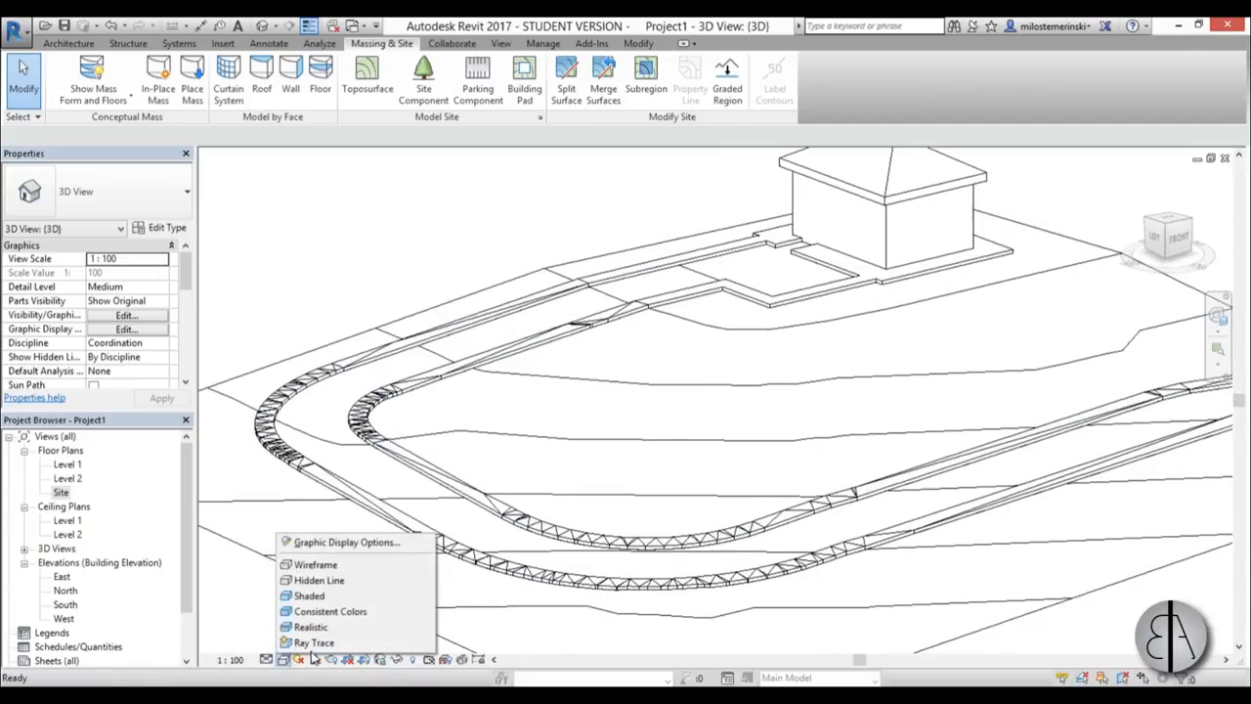
click(323, 615)
scroll(601, 401, down, 3)
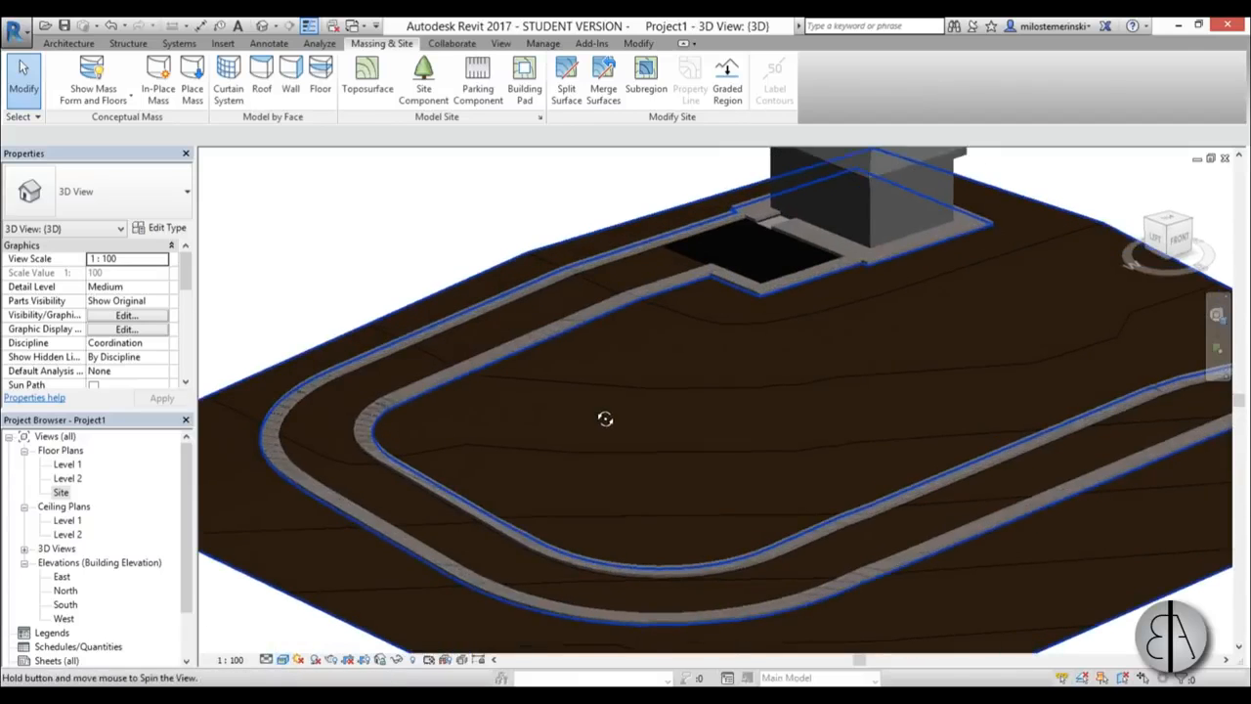
- Examine the concrete border strip at the path's curve and open ends, checking the overlapping mass and topography surfaces
scroll(357, 388, up, 6)
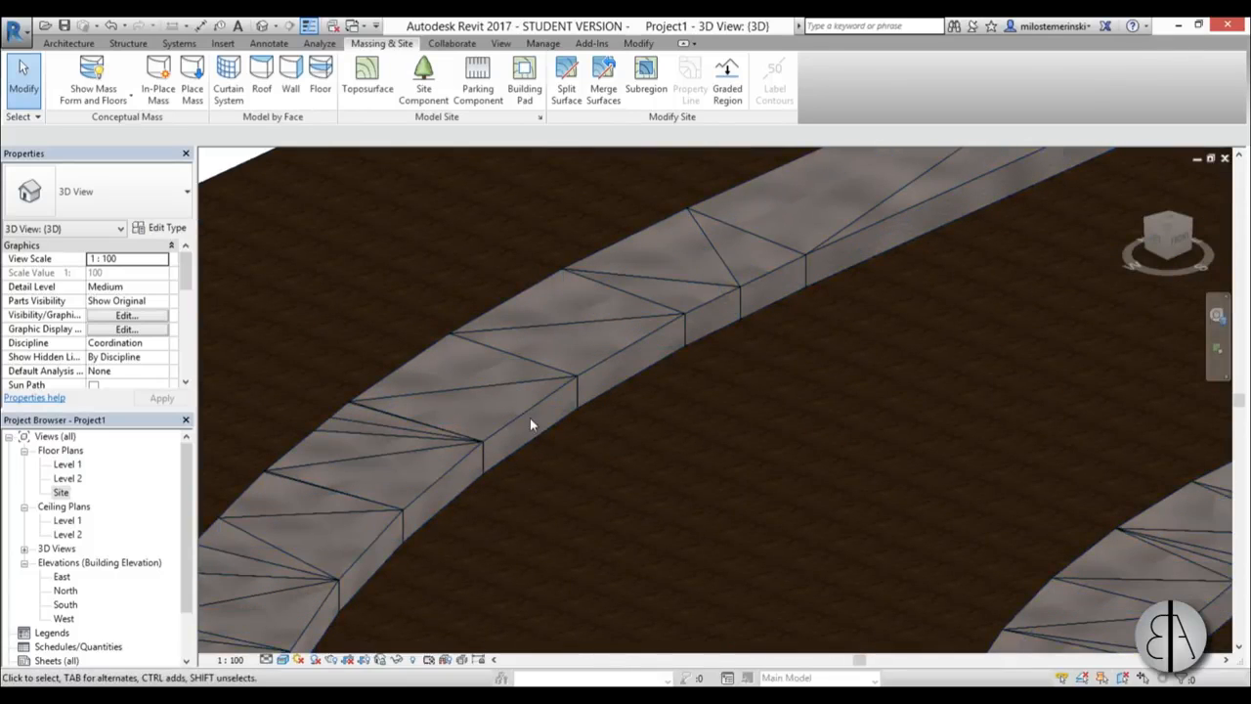
click(530, 420)
scroll(469, 323, down, 4)
scroll(329, 293, down, 5)
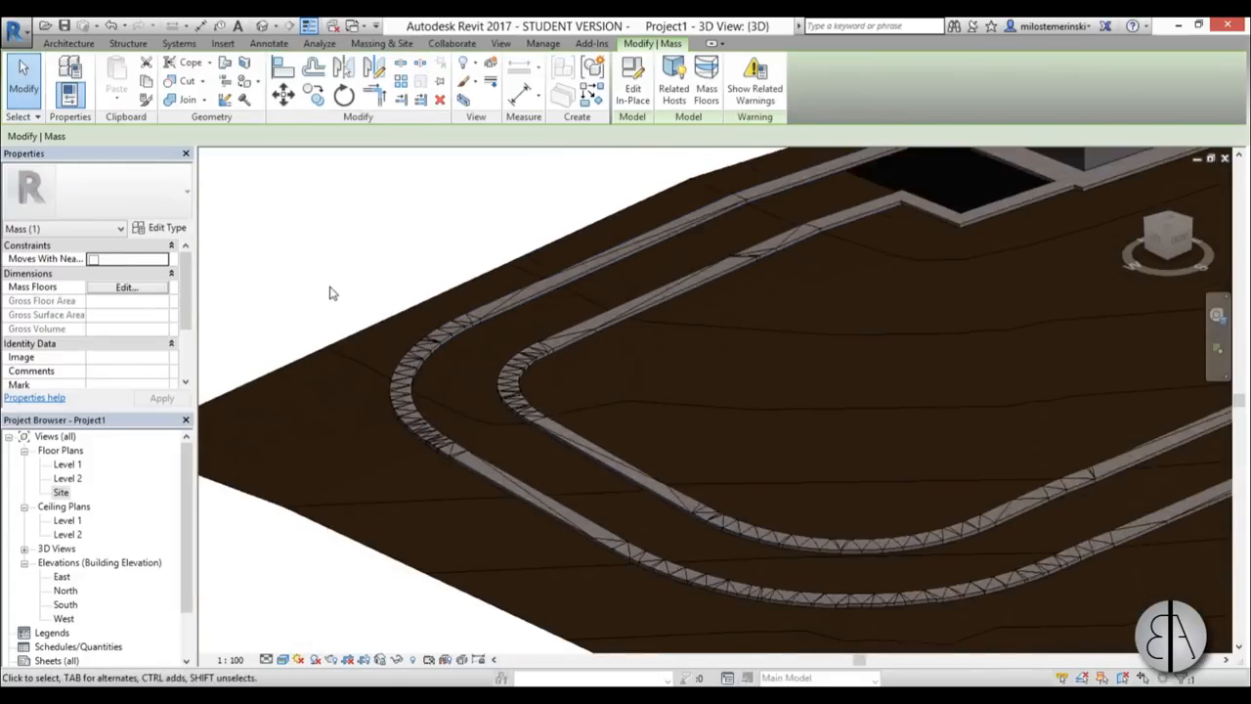
key(Escape)
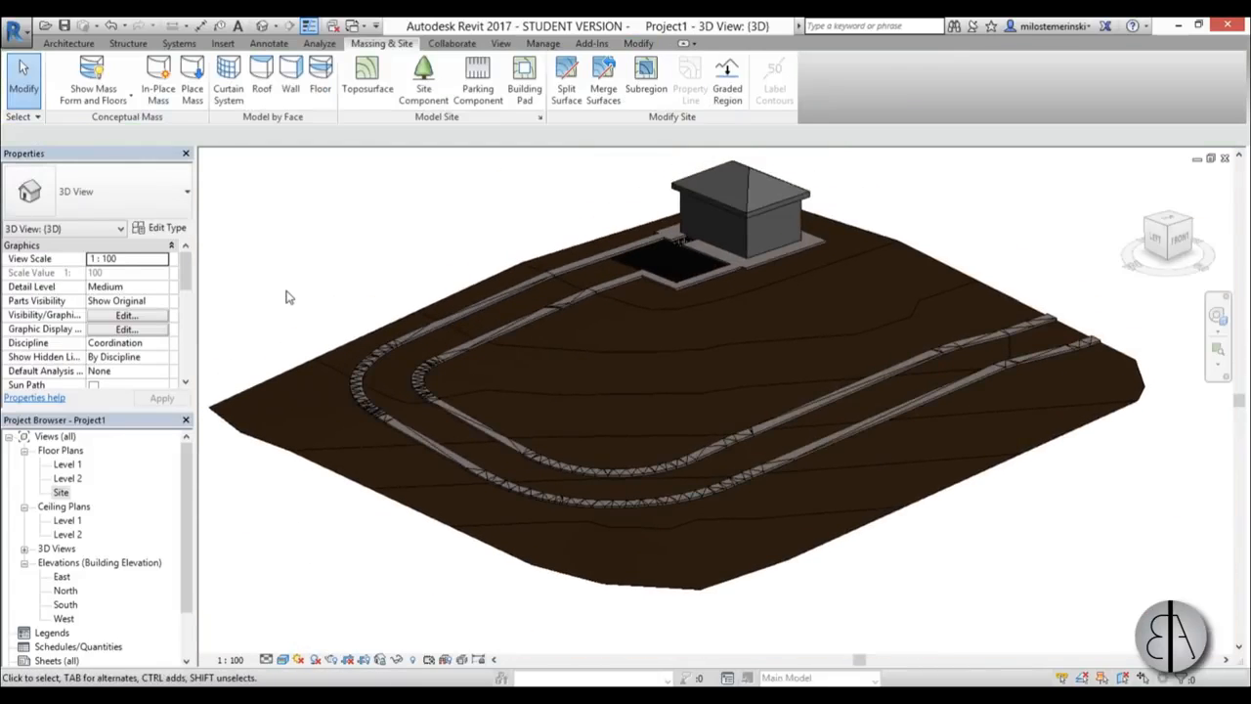
scroll(1045, 330, up, 3)
click(1045, 330)
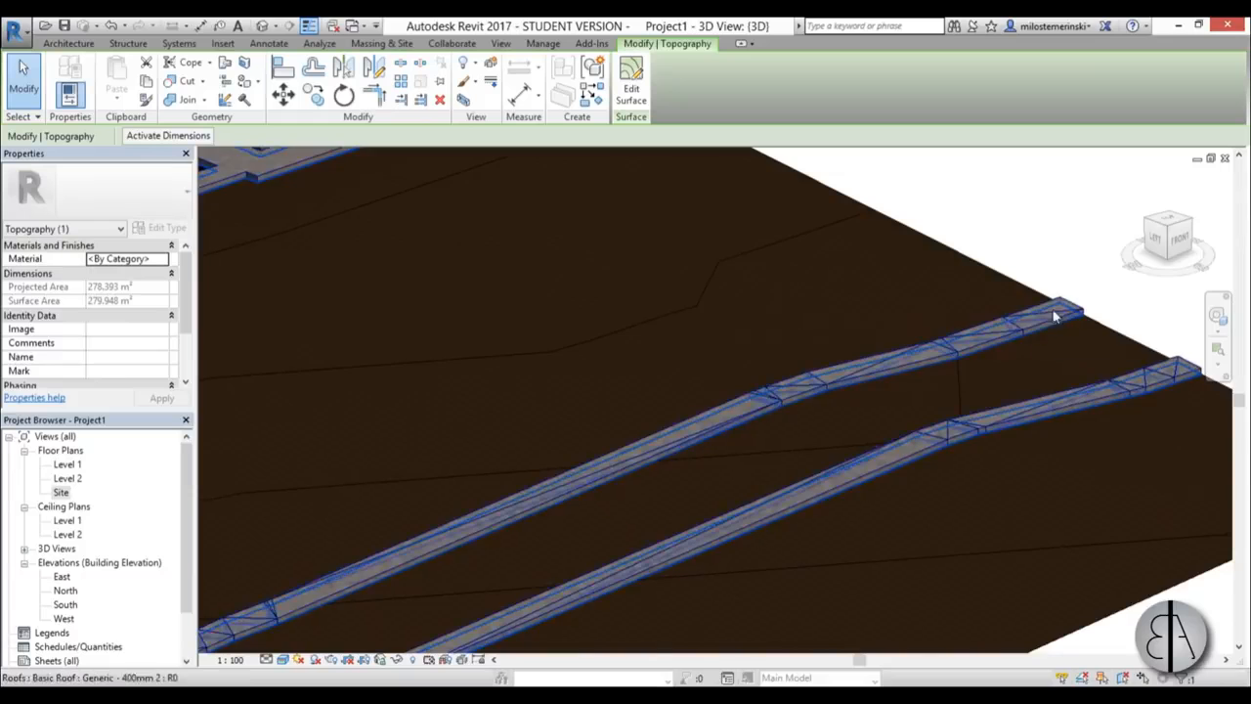
scroll(931, 253, up, 1)
scroll(932, 245, down, 3)
key(Escape)
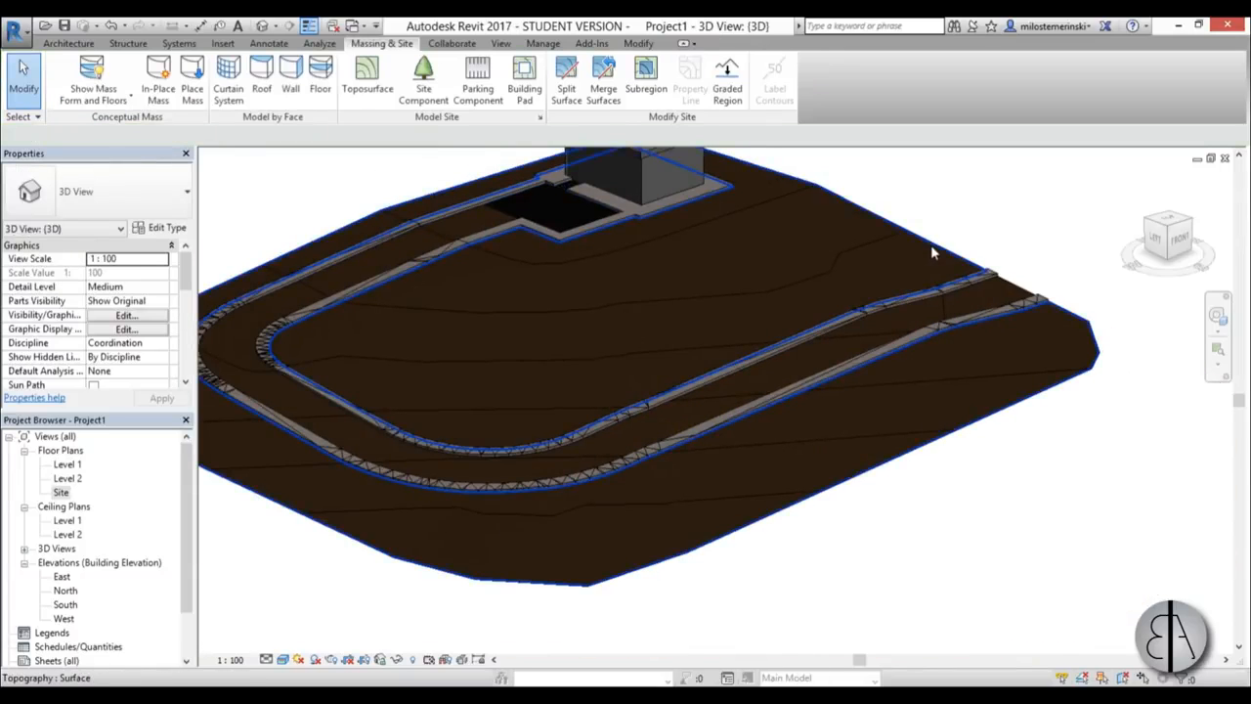
scroll(930, 224, down, 1)
scroll(977, 351, up, 4)
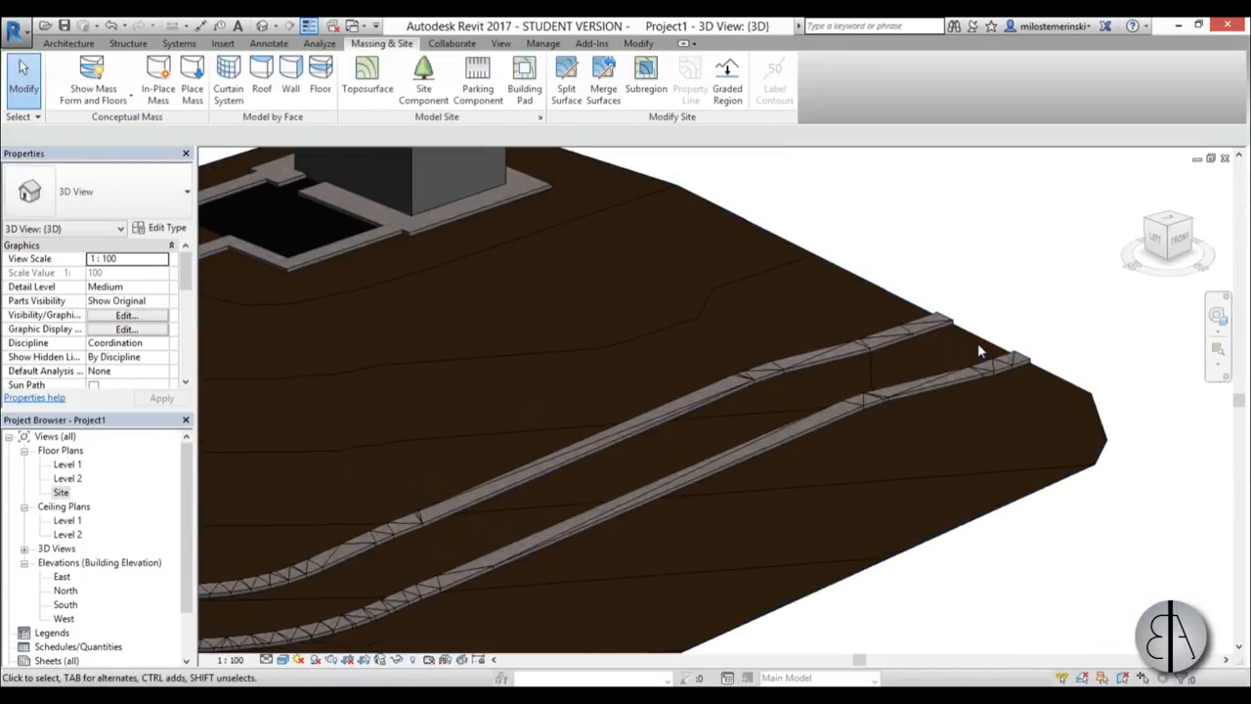
- Assign the Asphalt, Bitumen material to the path's topography surface
click(995, 321)
scroll(992, 323, down, 2)
shift+middle_drag(696, 459, 626, 410)
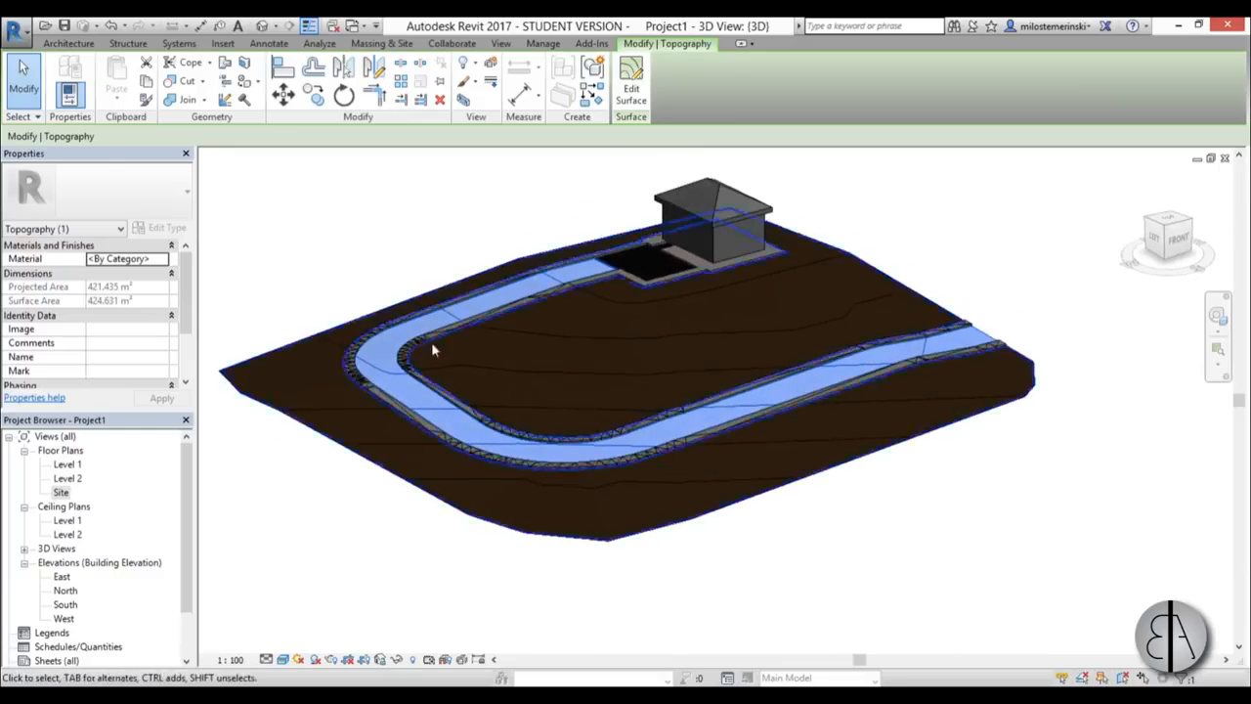
scroll(579, 277, up, 4)
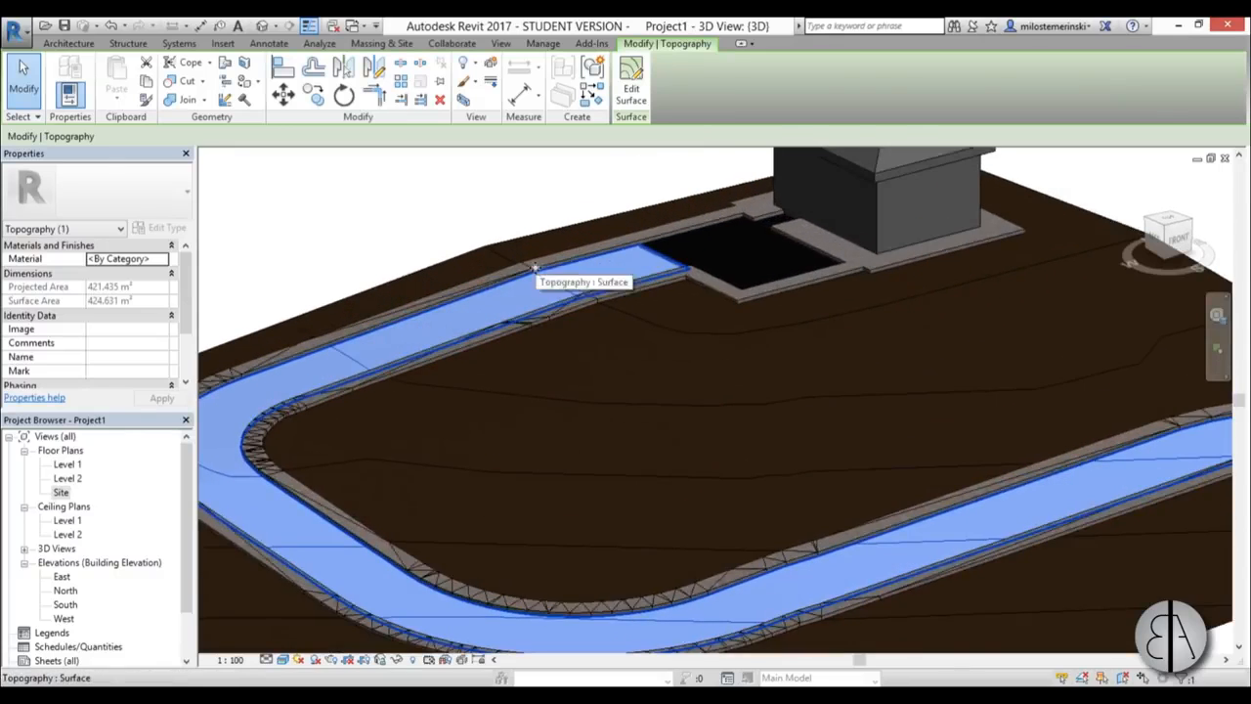
scroll(473, 342, down, 3)
scroll(418, 372, up, 4)
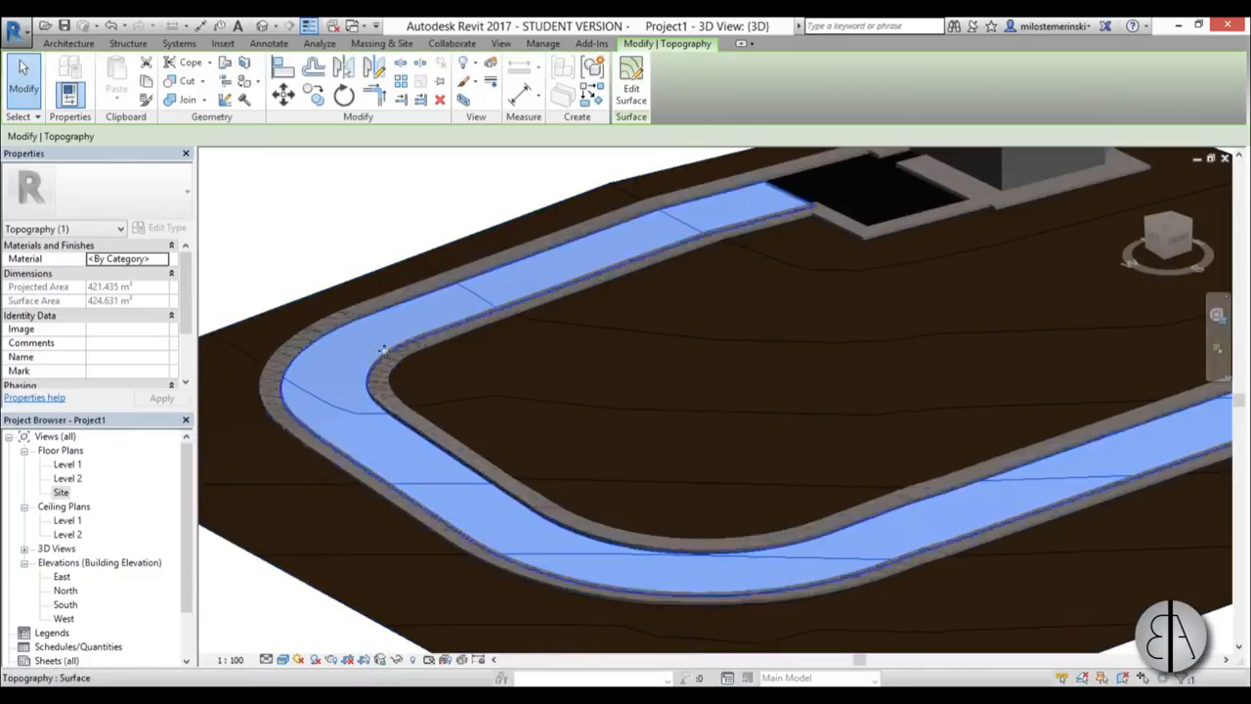
click(164, 259)
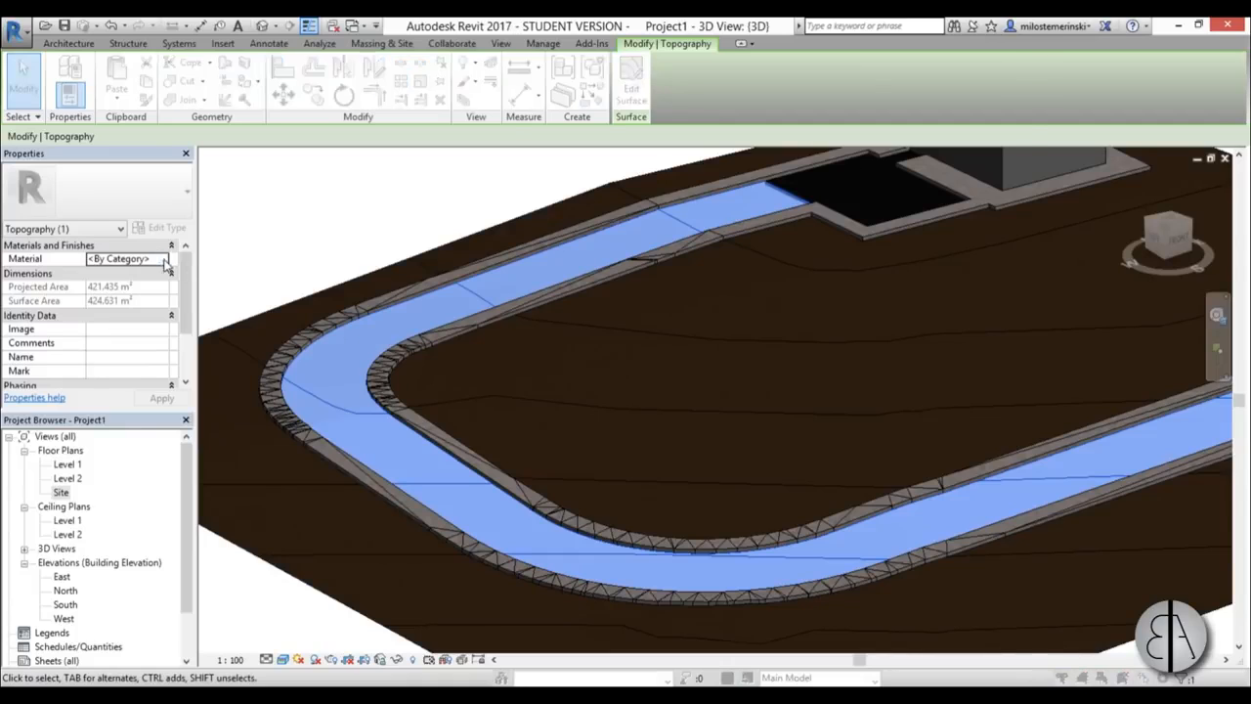
click(259, 59)
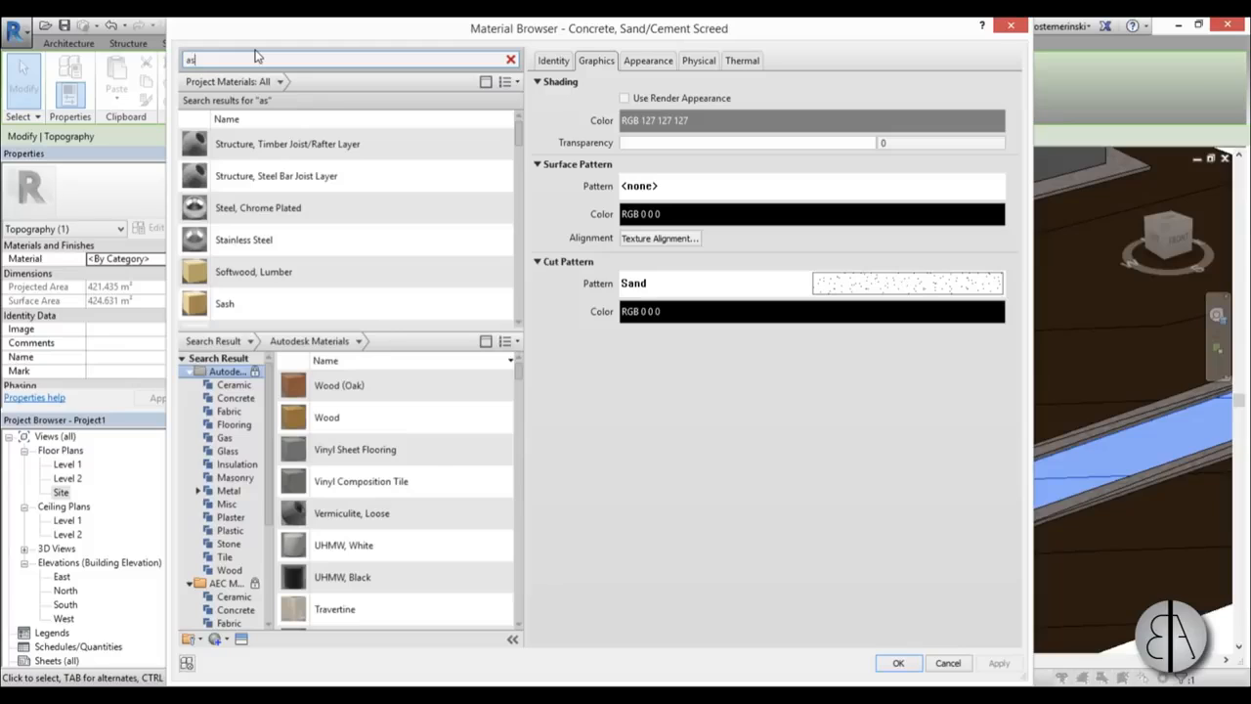
text(as[)
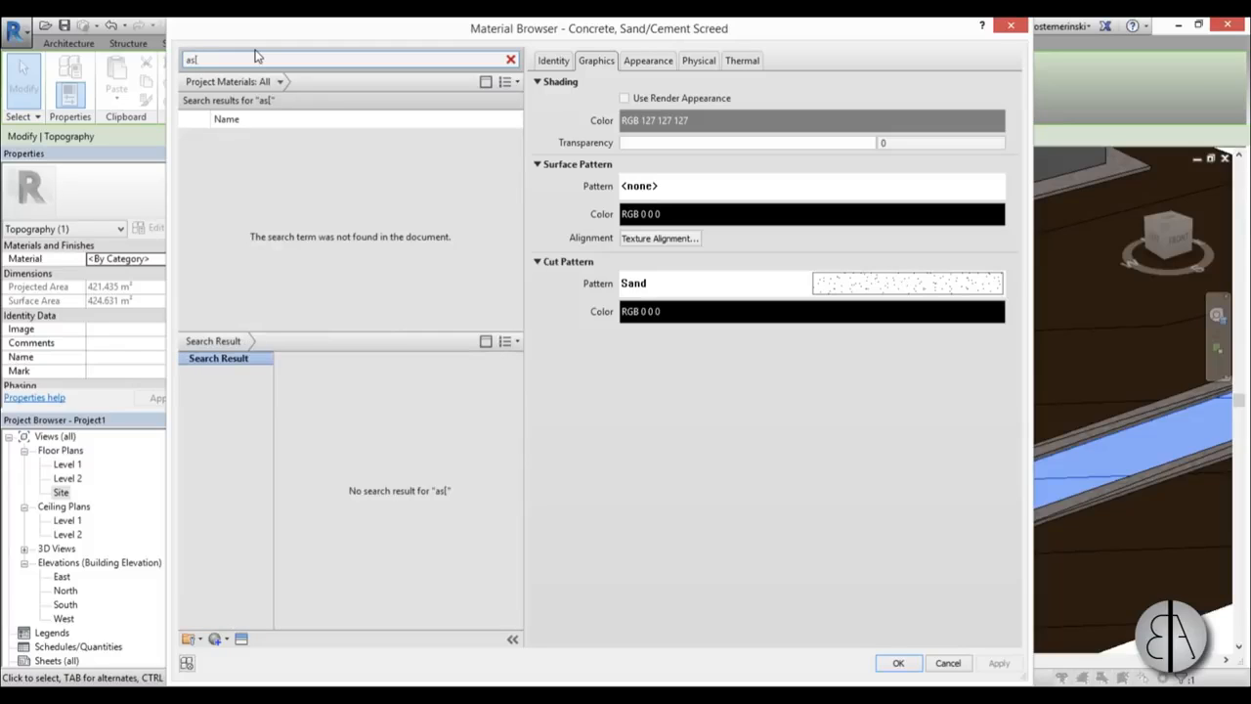
key(BackSpace)
text(p)
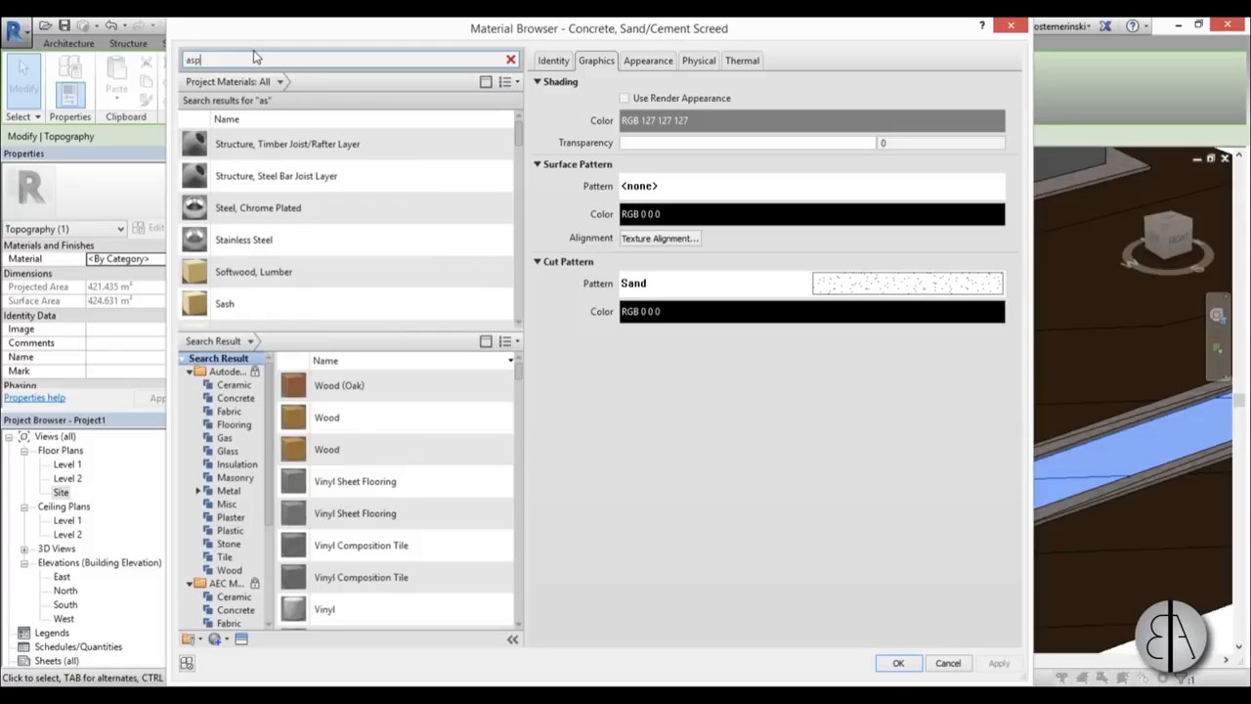
click(257, 214)
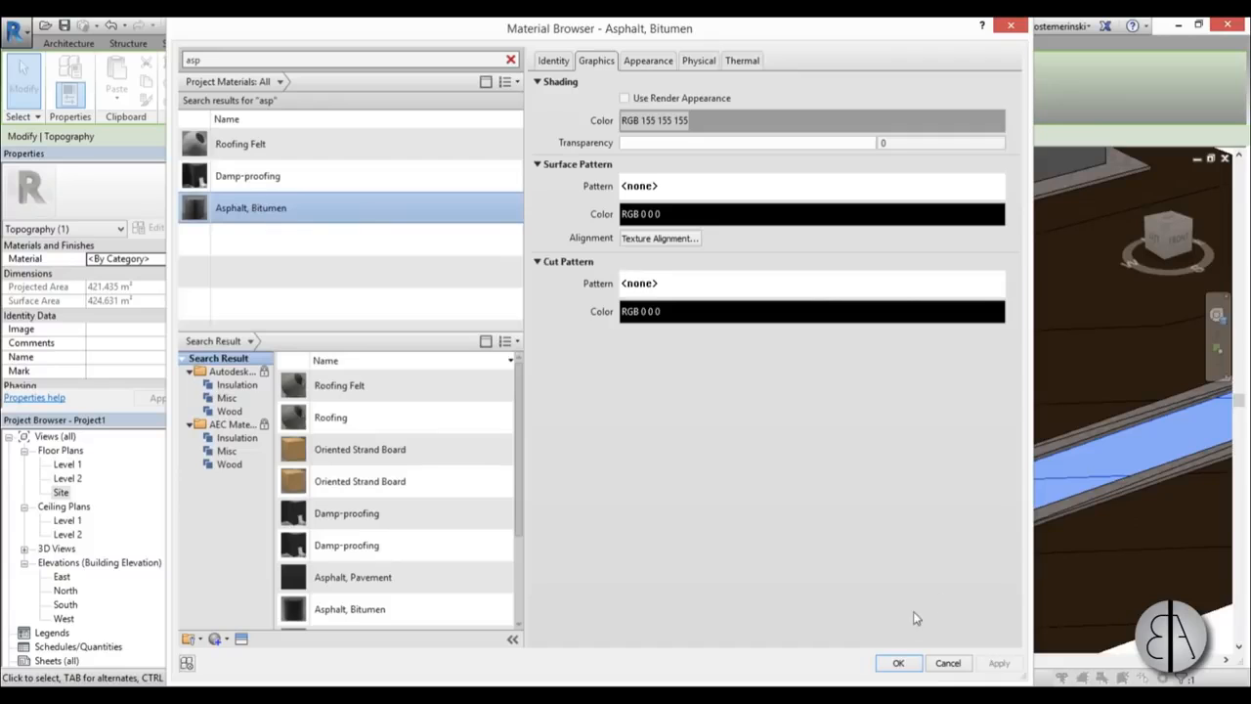
click(899, 662)
key(Escape)
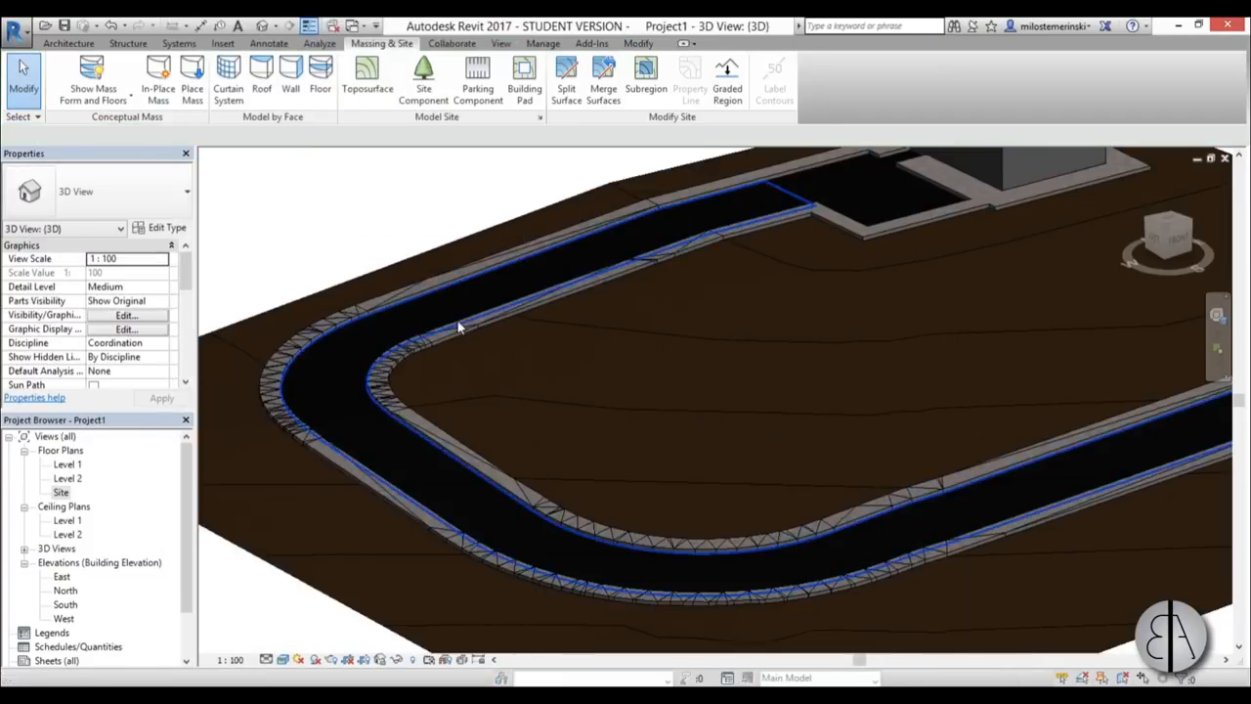
- Search the material library for grass, add the Plant material to the project and assign it to the surrounding terrain surface
scroll(384, 333, down, 5)
click(323, 344)
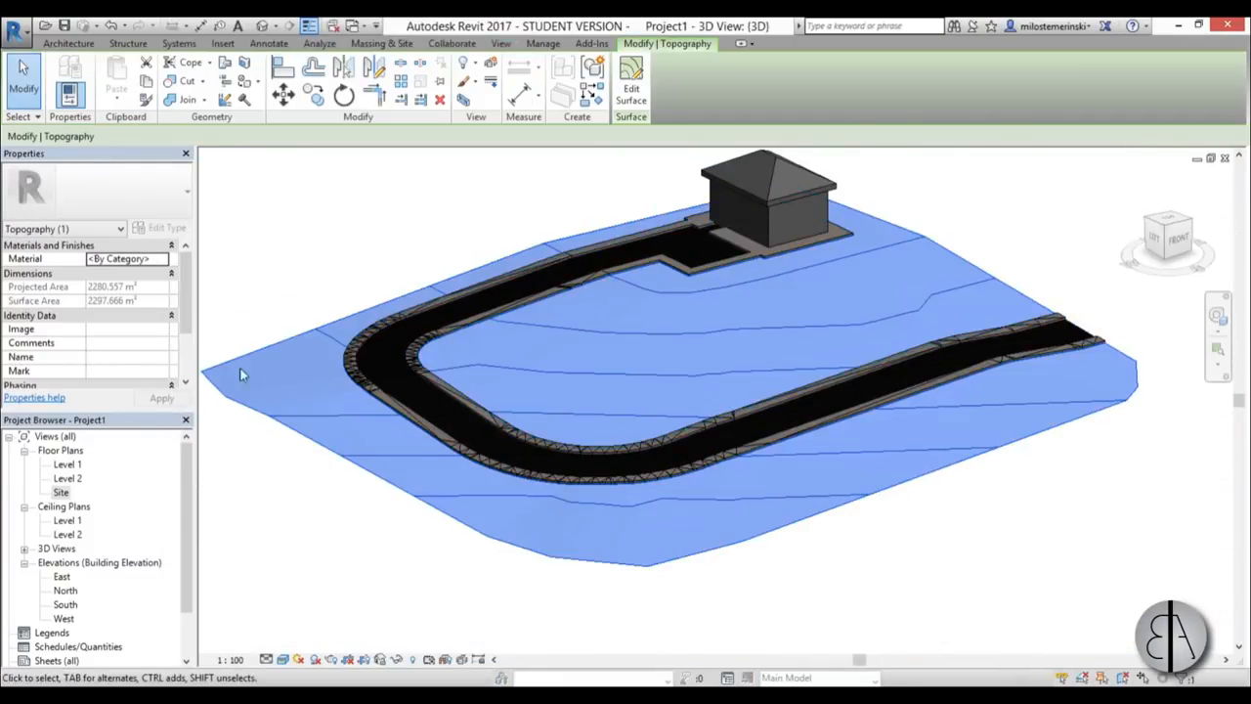
click(163, 259)
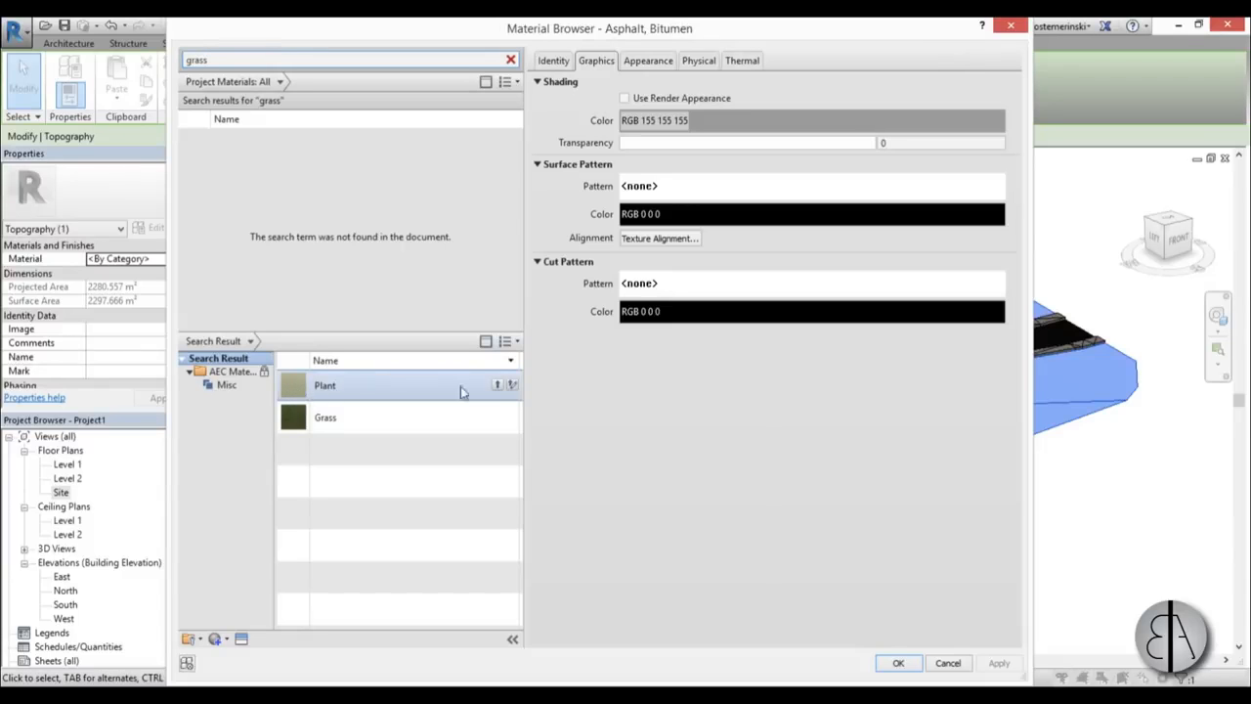
click(496, 385)
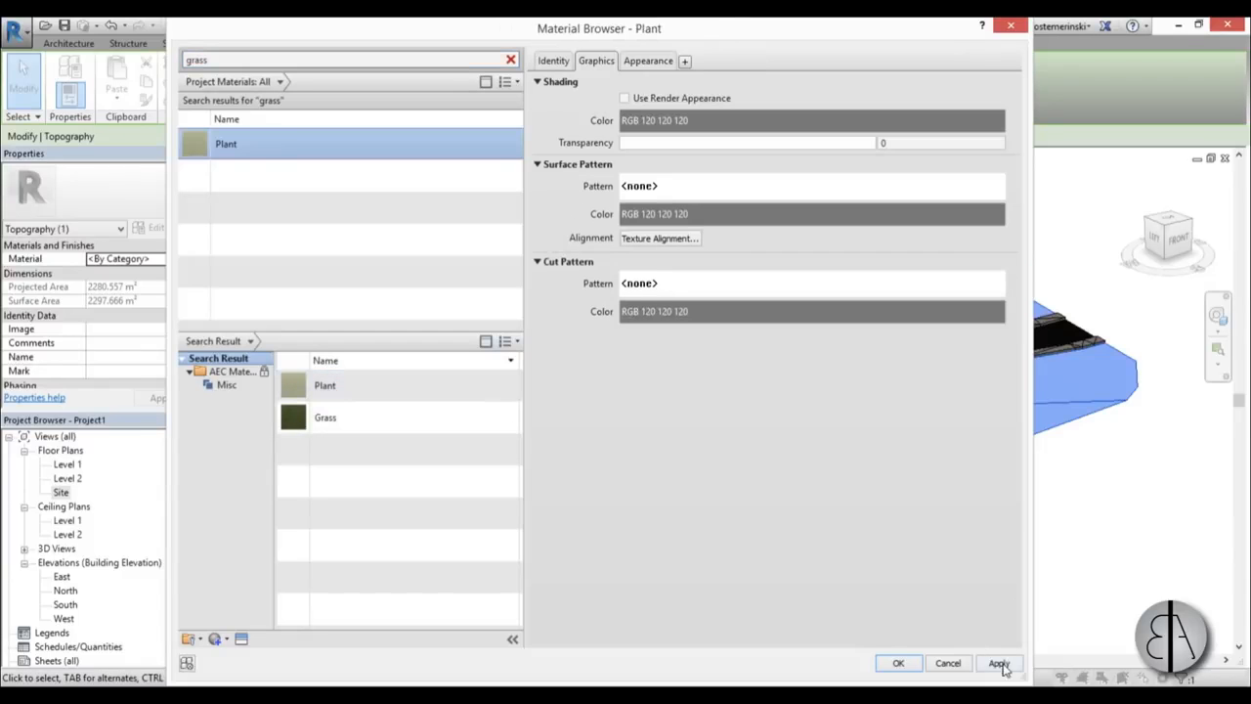
click(898, 663)
click(944, 545)
shift+middle_drag(944, 544, 596, 557)
scroll(655, 208, up, 5)
scroll(618, 250, down, 5)
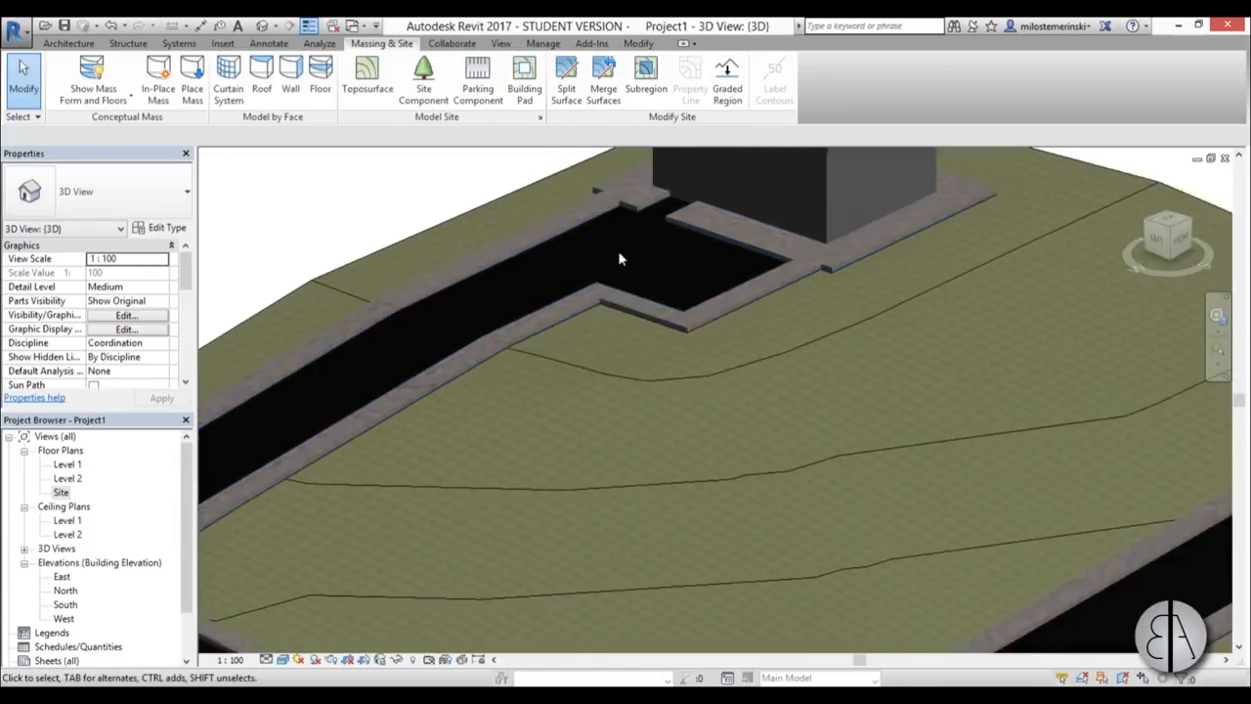
shift+middle_drag(586, 294, 579, 436)
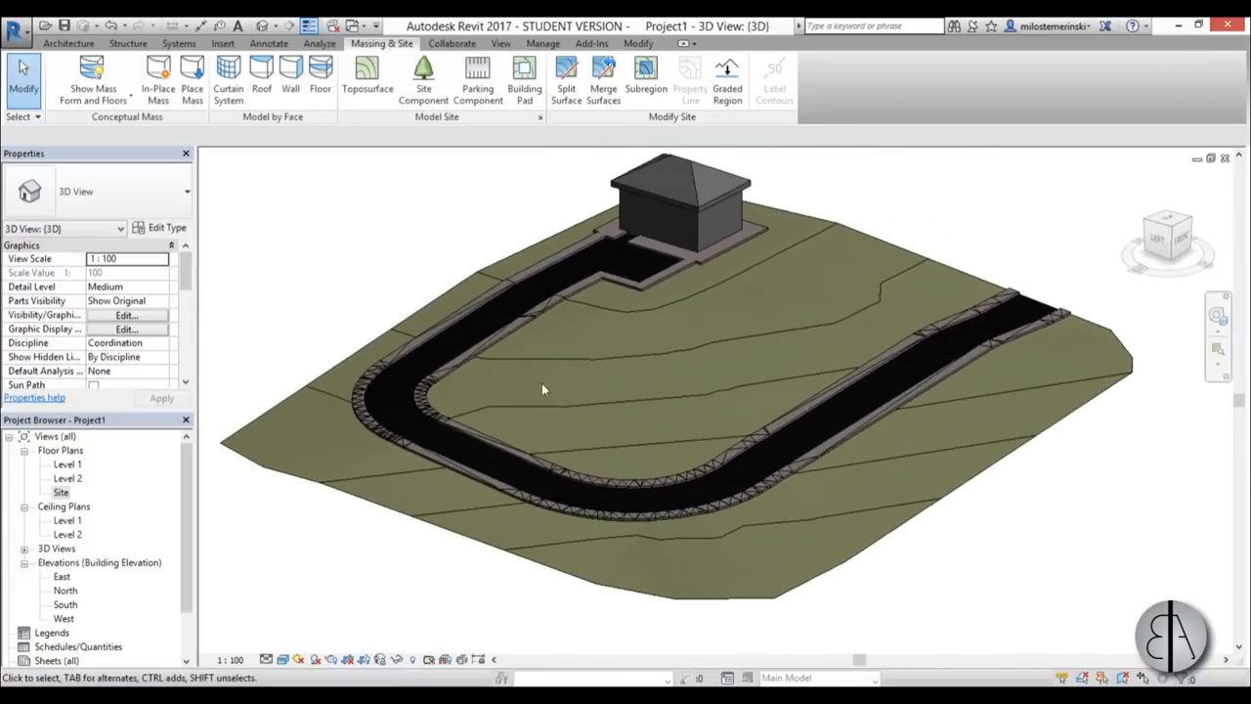
- Select the border strip roof and review which roof edge tools are available for it, leaving without starting one
scroll(542, 383, up, 5)
click(469, 289)
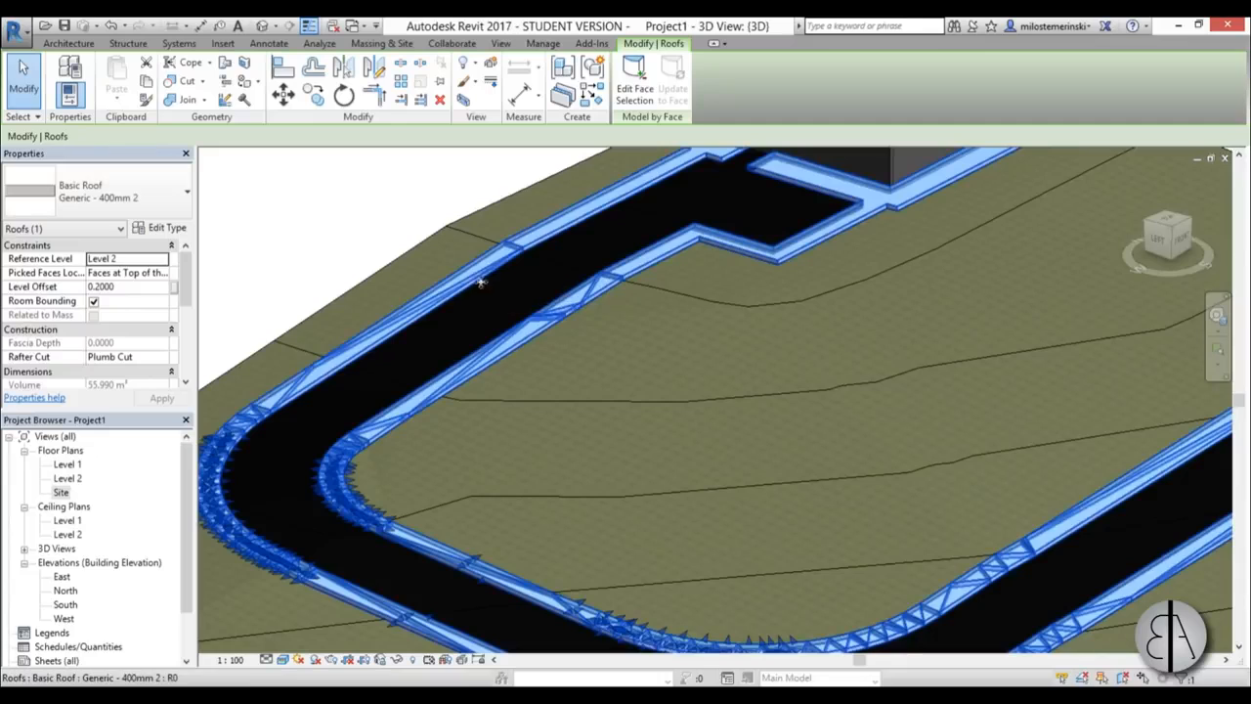
mouse_move(341, 213)
shift+middle_down()
mouse_move(368, 215)
mouse_move(358, 213)
shift+middle_up()
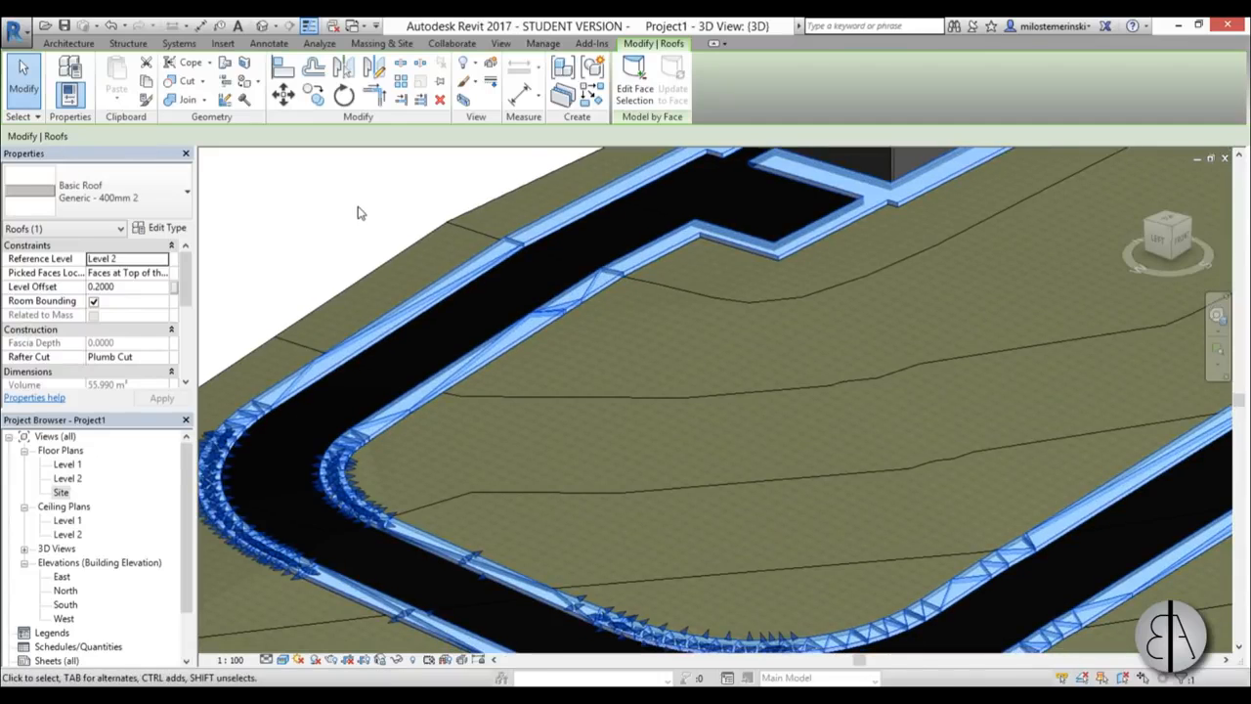
click(69, 44)
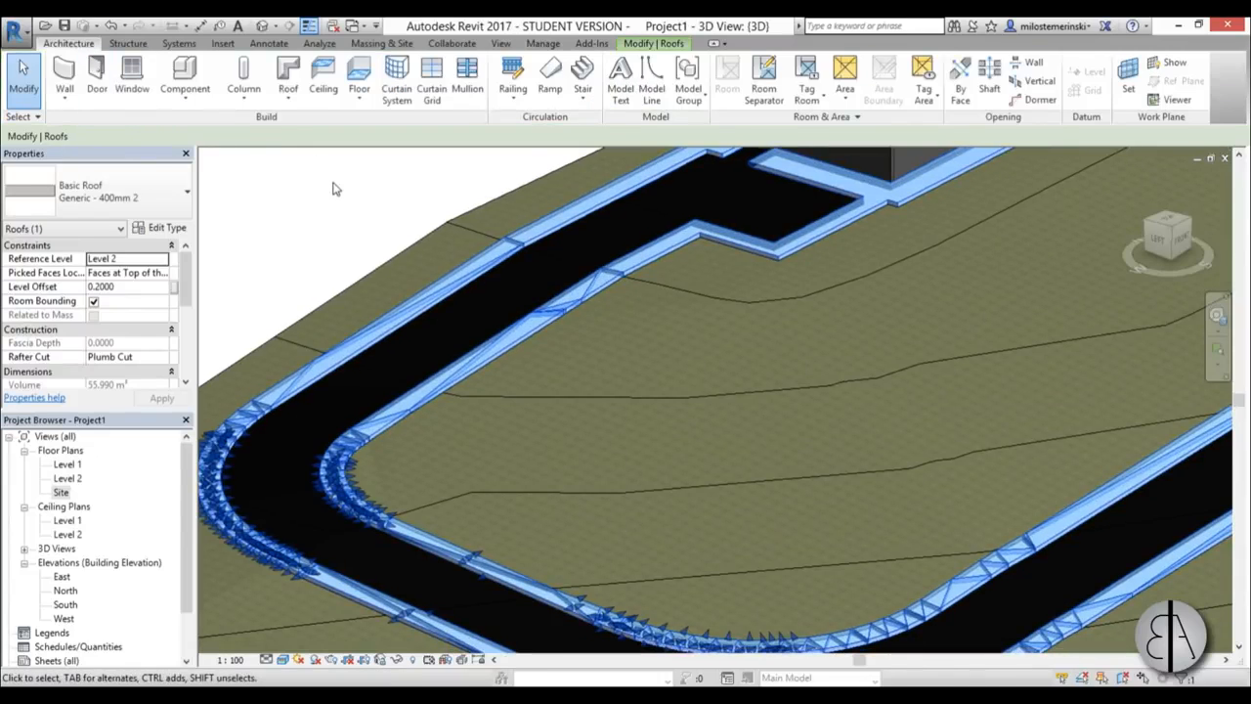
click(297, 104)
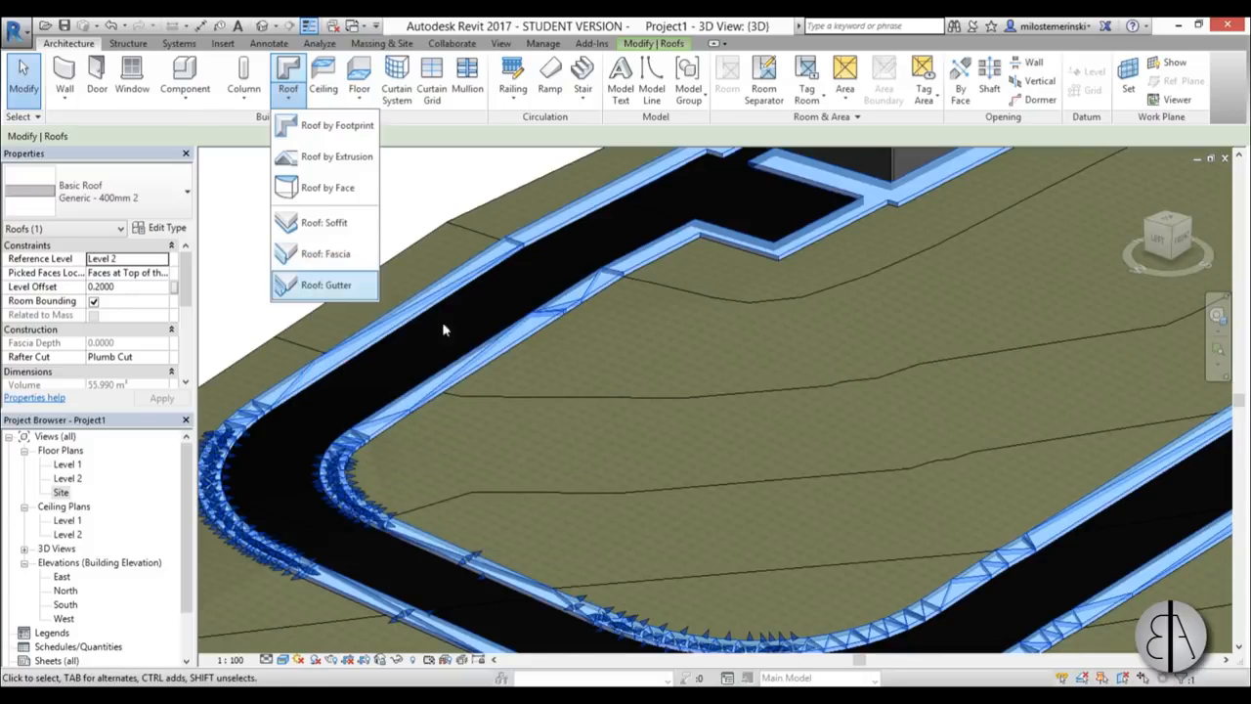
click(452, 183)
key(Escape)
scroll(489, 215, down, 3)
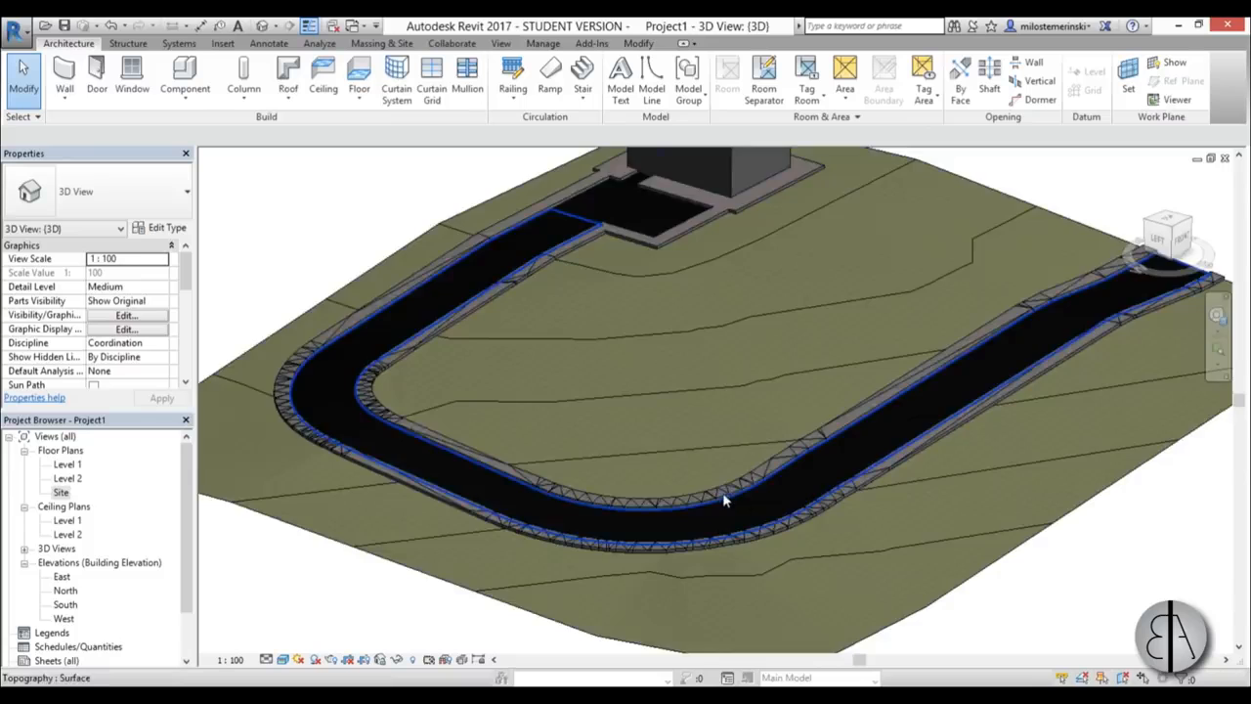
scroll(714, 497, down, 1)
scroll(482, 366, up, 1)
middle_drag(482, 367, 459, 360)
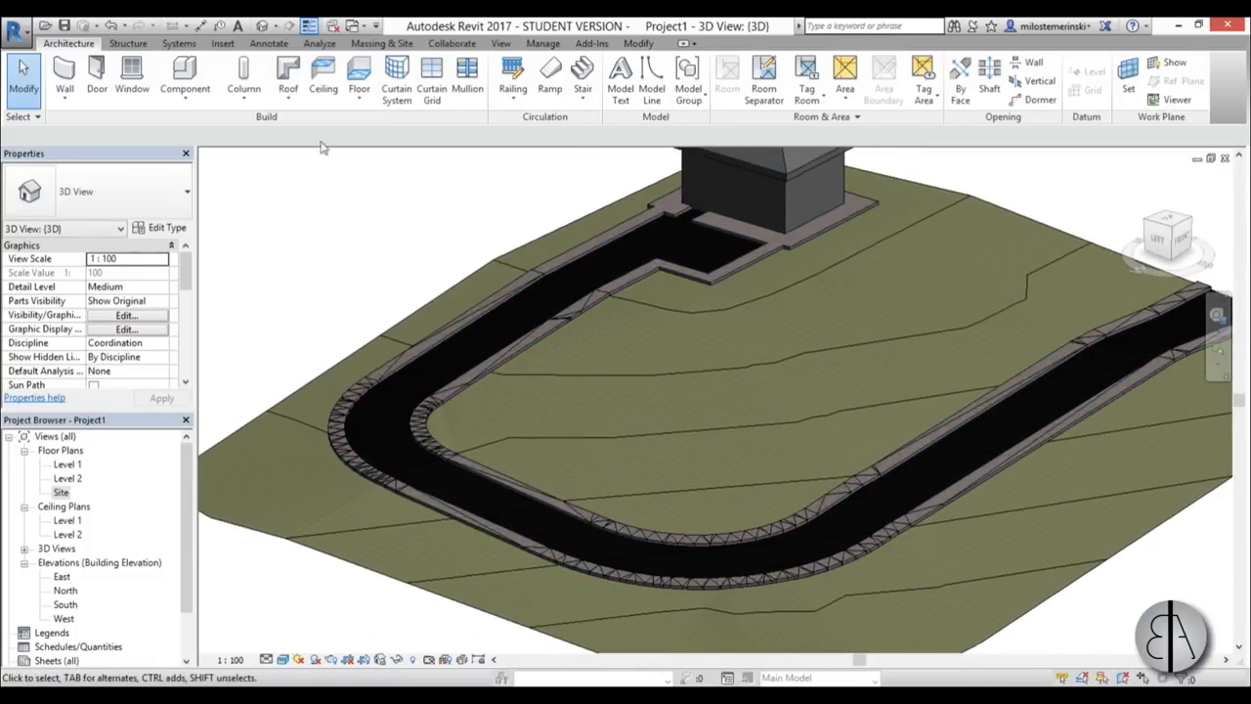
- Create a new family from the Metric Profile template
click(12, 31)
mouse_move(98, 88)
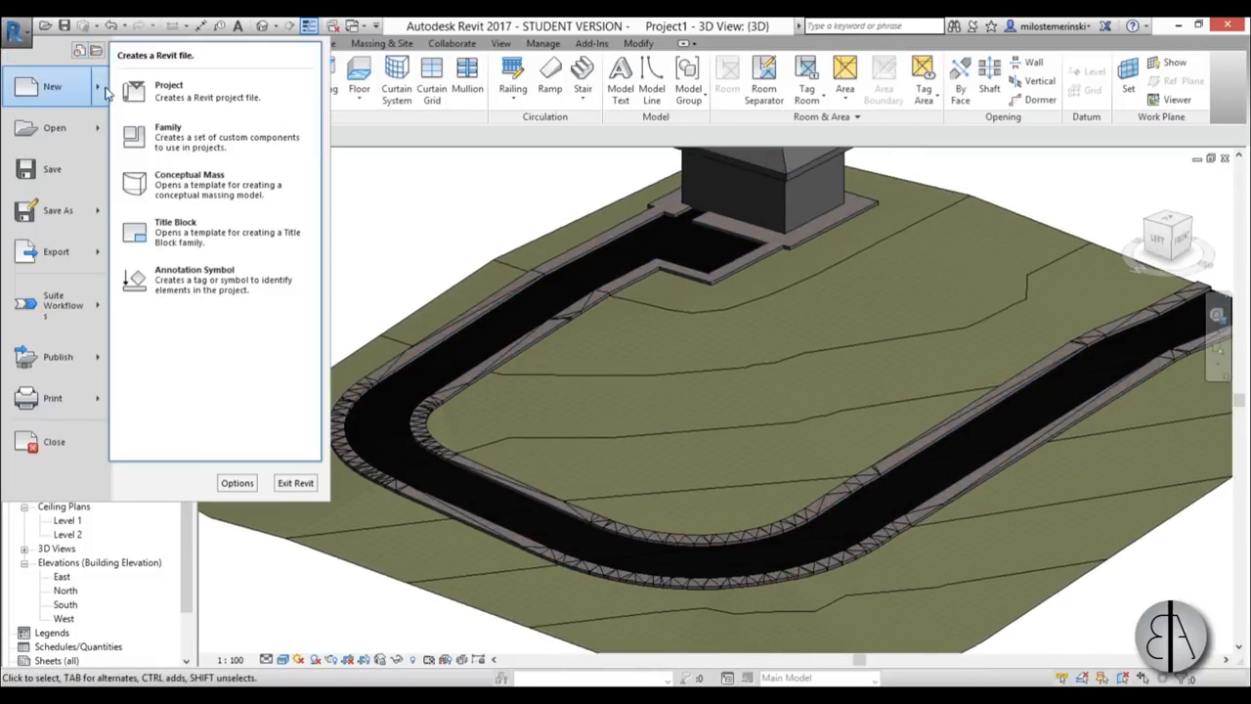
click(181, 132)
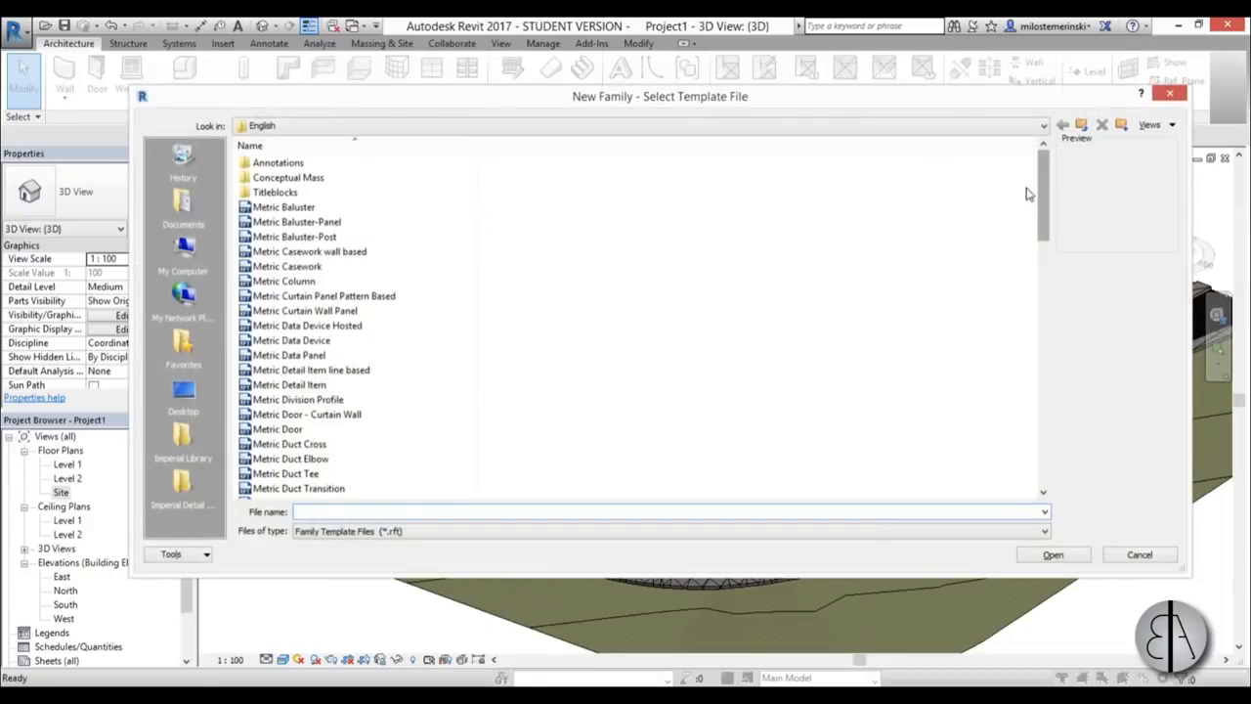
drag(1043, 196, 1043, 411)
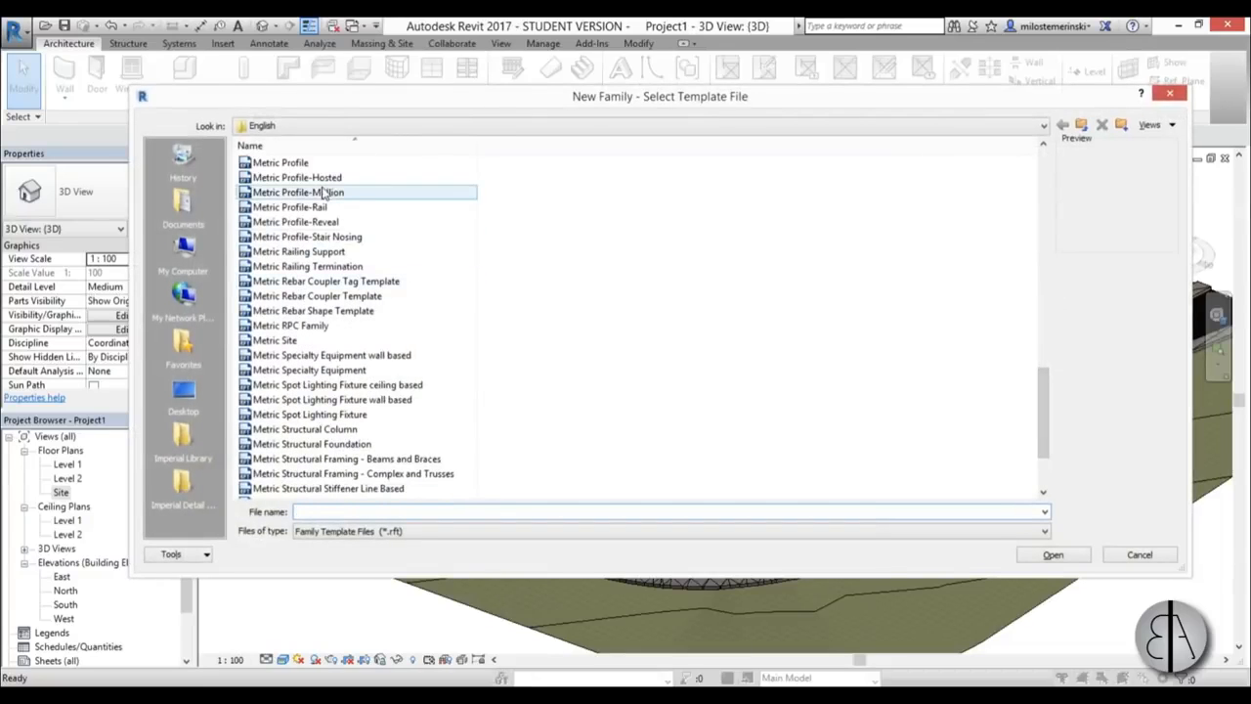
click(280, 165)
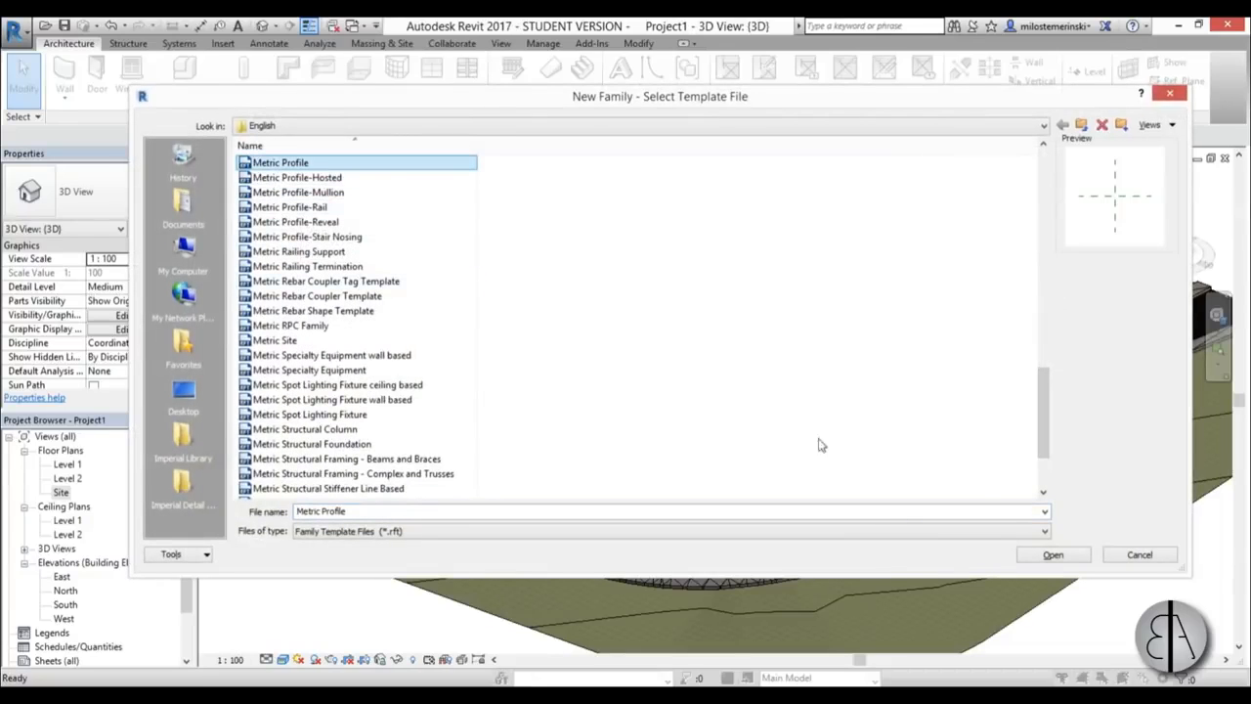
click(1064, 557)
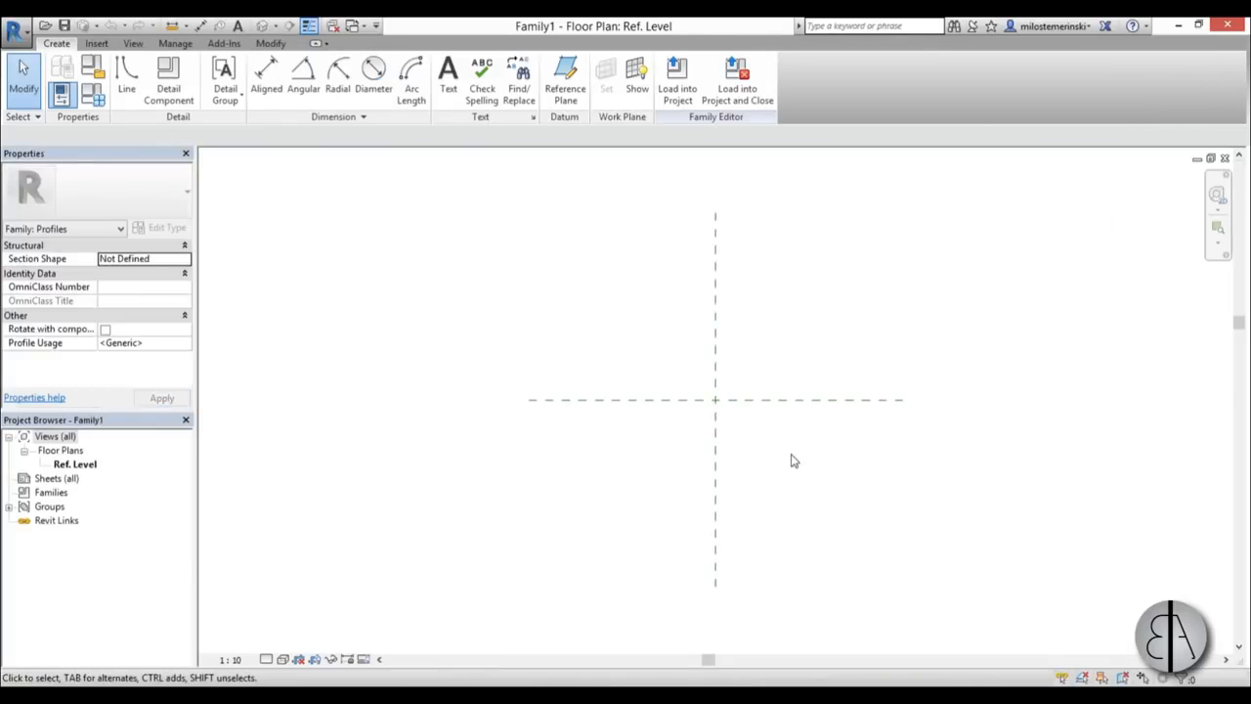
- Sketch a closed curb profile below the reference plane intersection, about 140 mm wide at the base, with a sloped upper edge on its outer side
click(126, 91)
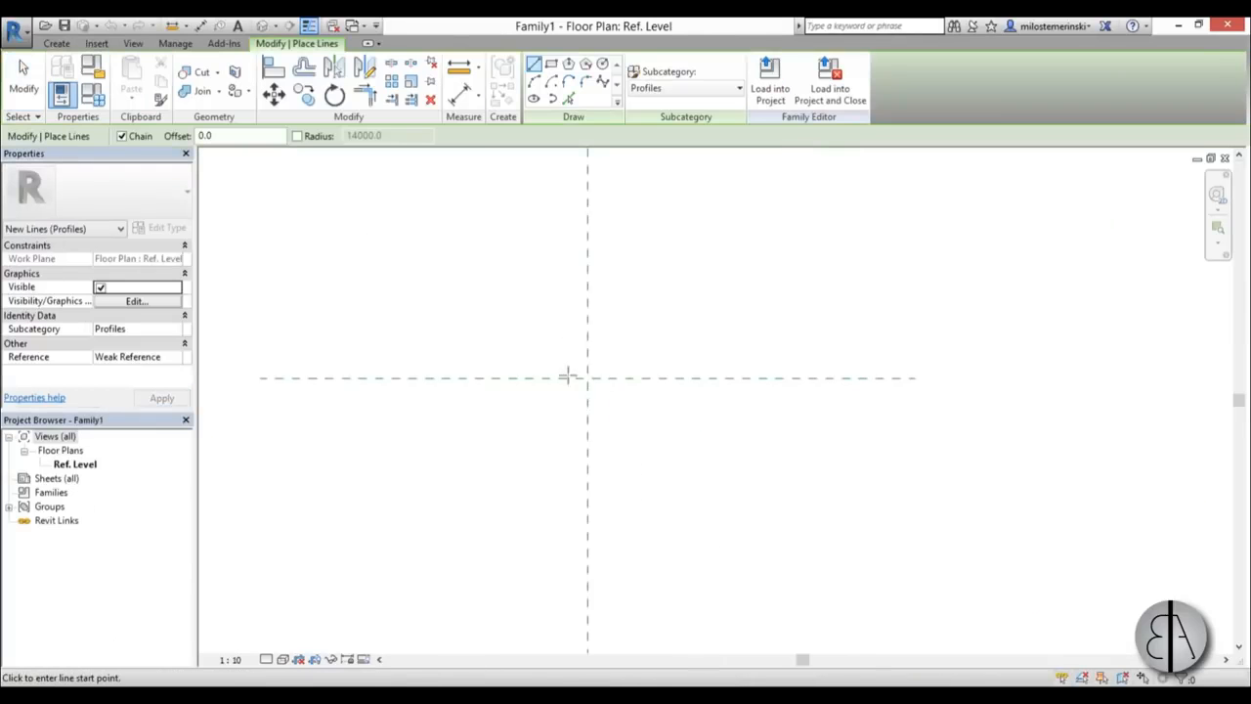
click(588, 378)
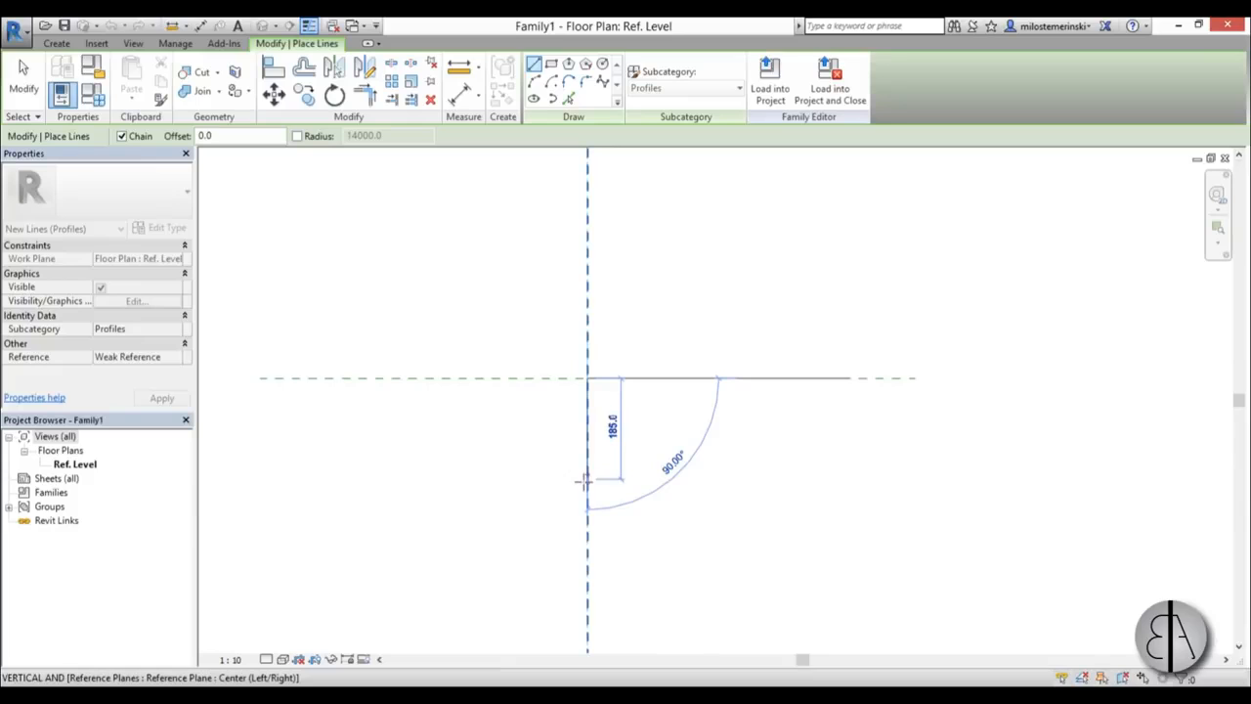
click(586, 486)
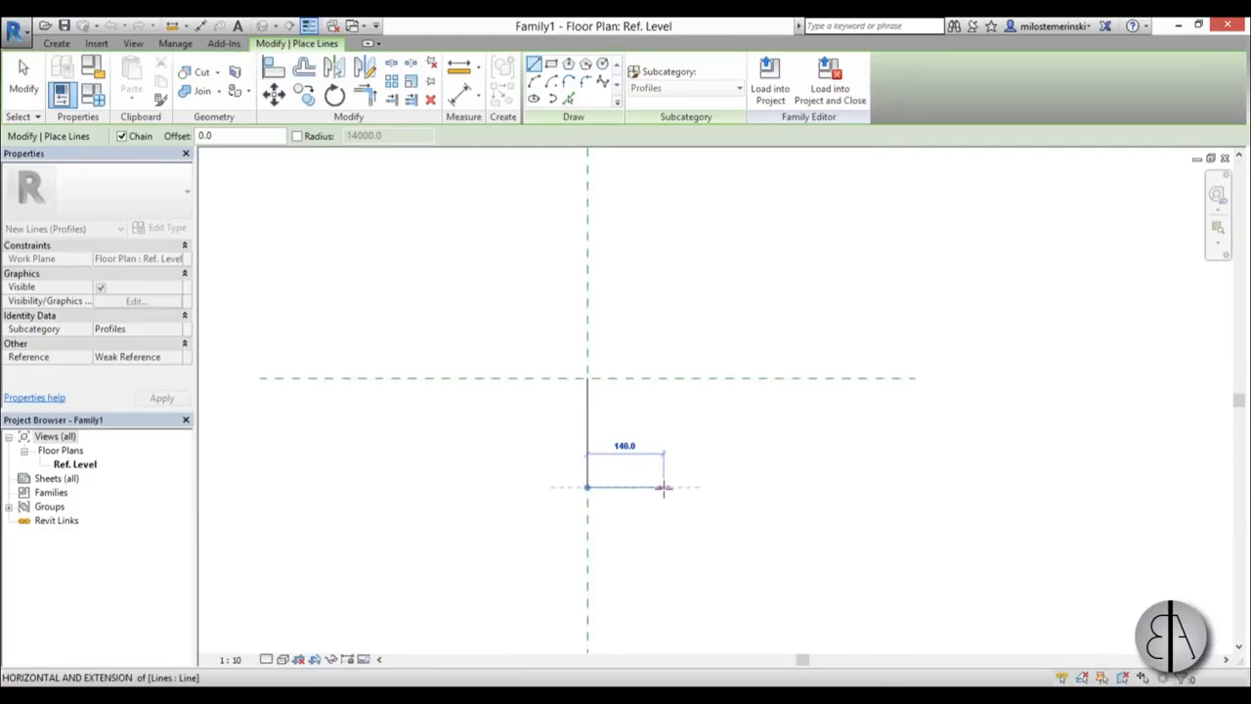
click(664, 487)
click(664, 448)
click(630, 378)
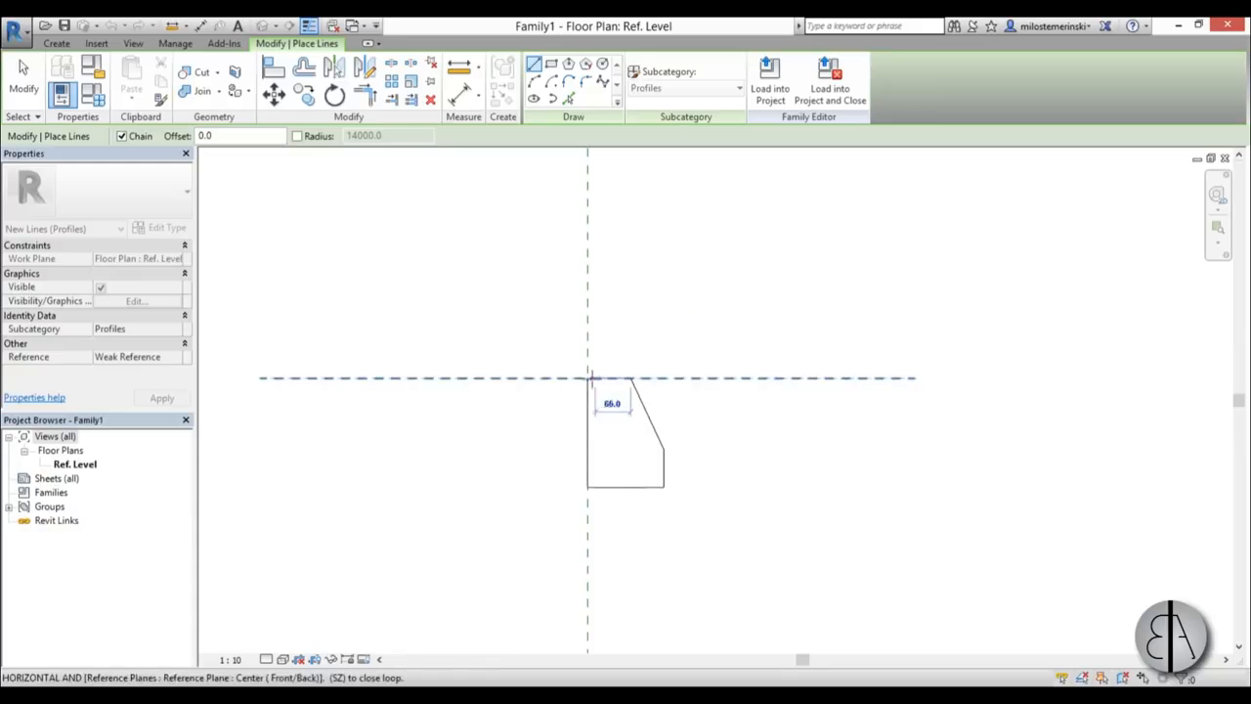
click(587, 378)
key(Escape)
key(Escape)
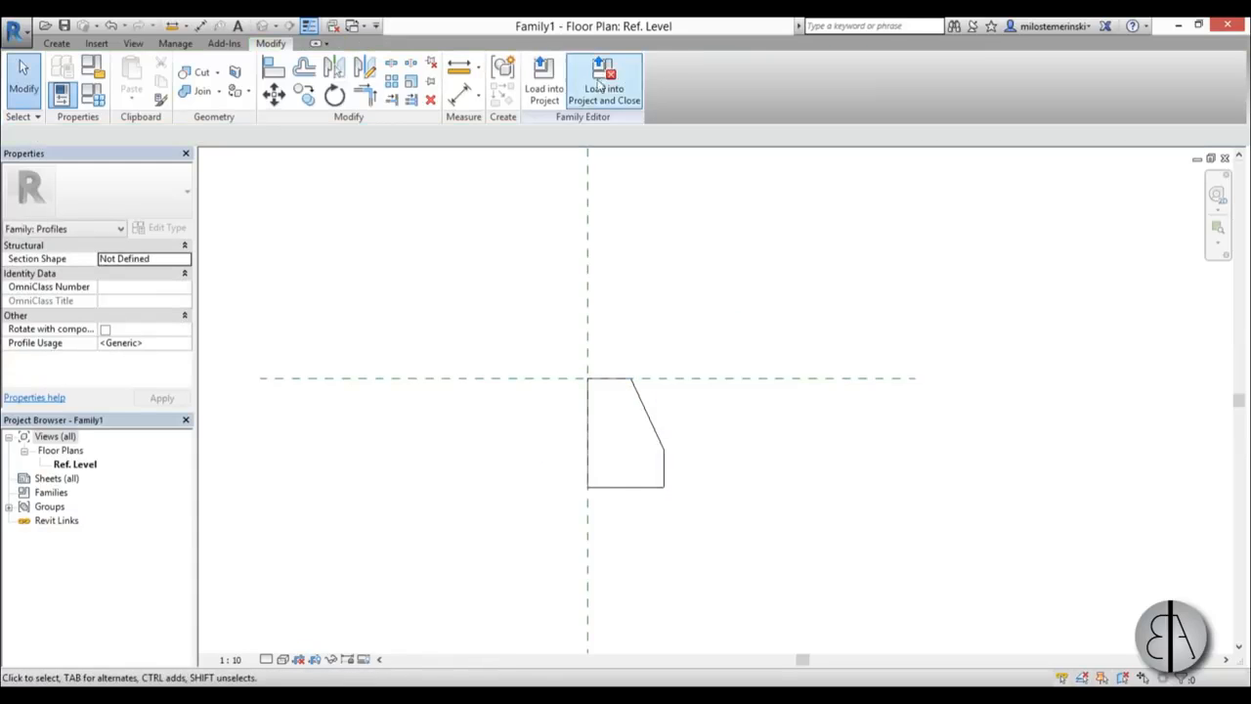
- Load the new profile family into Project1 and show the site in the 3D view
click(543, 88)
scroll(582, 312, down, 2)
middle_drag(628, 336, 793, 344)
click(262, 26)
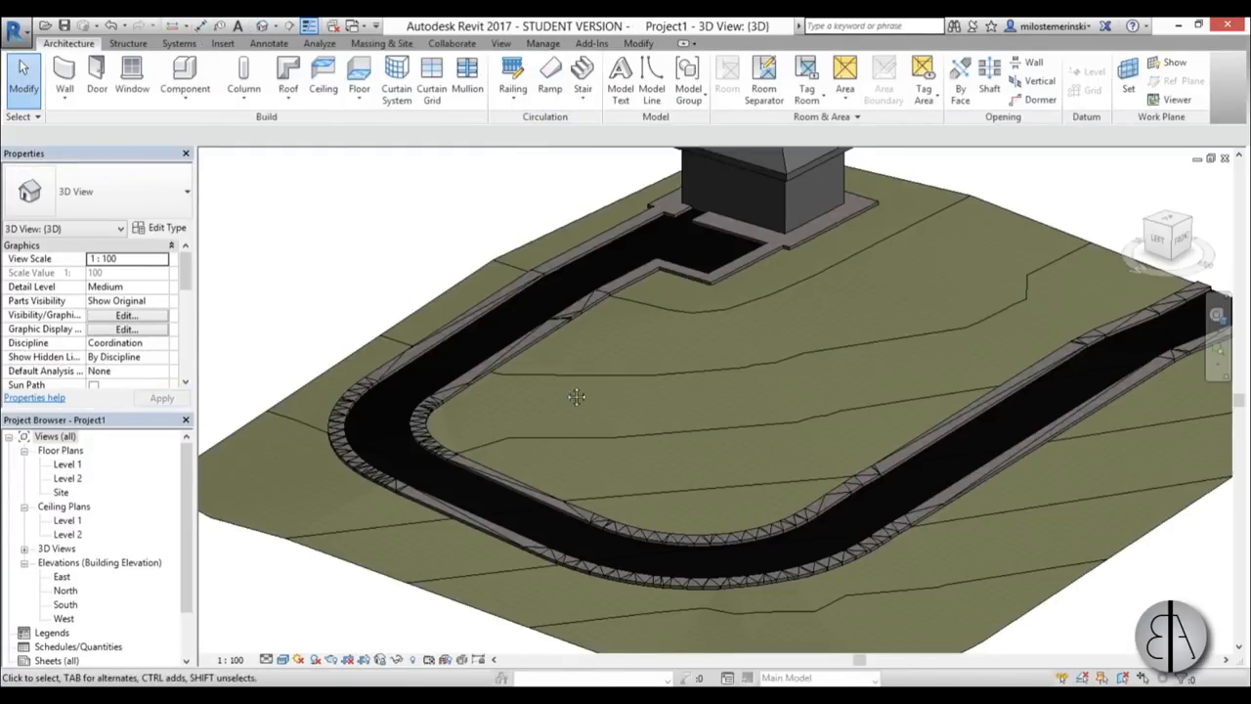
- Start a roof fascia and set its type's profile to Family1 : Family1
click(287, 98)
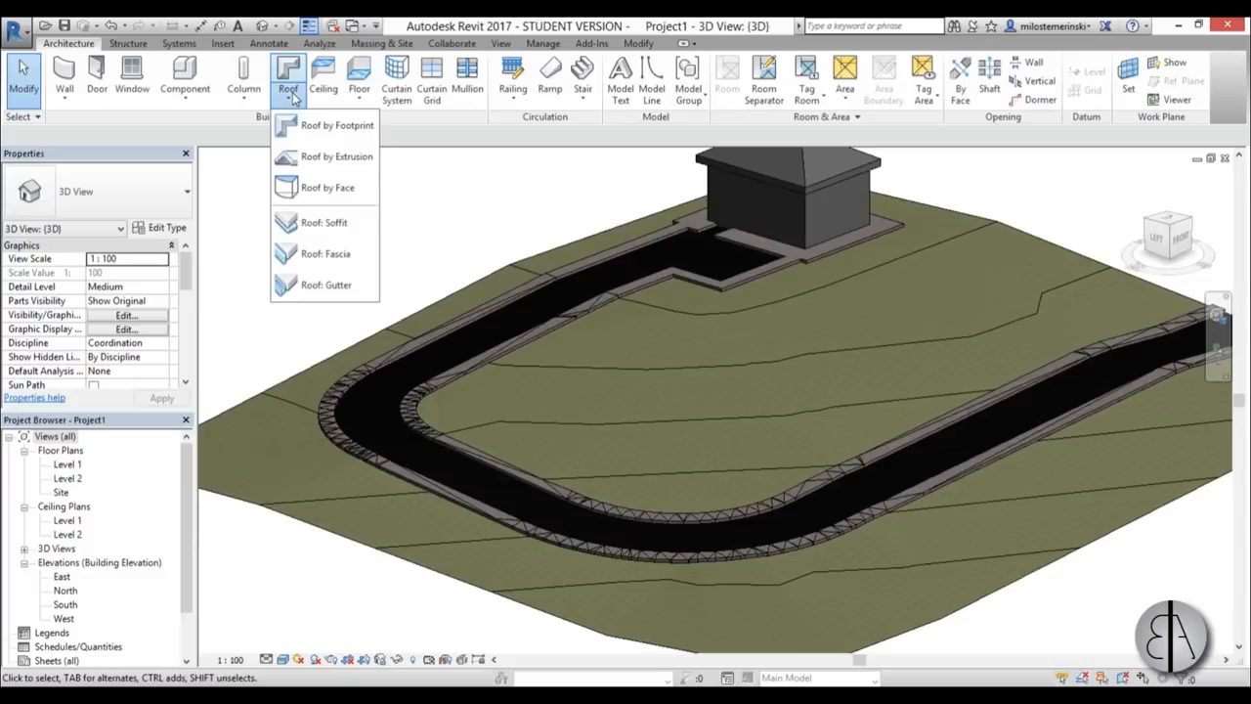
click(327, 256)
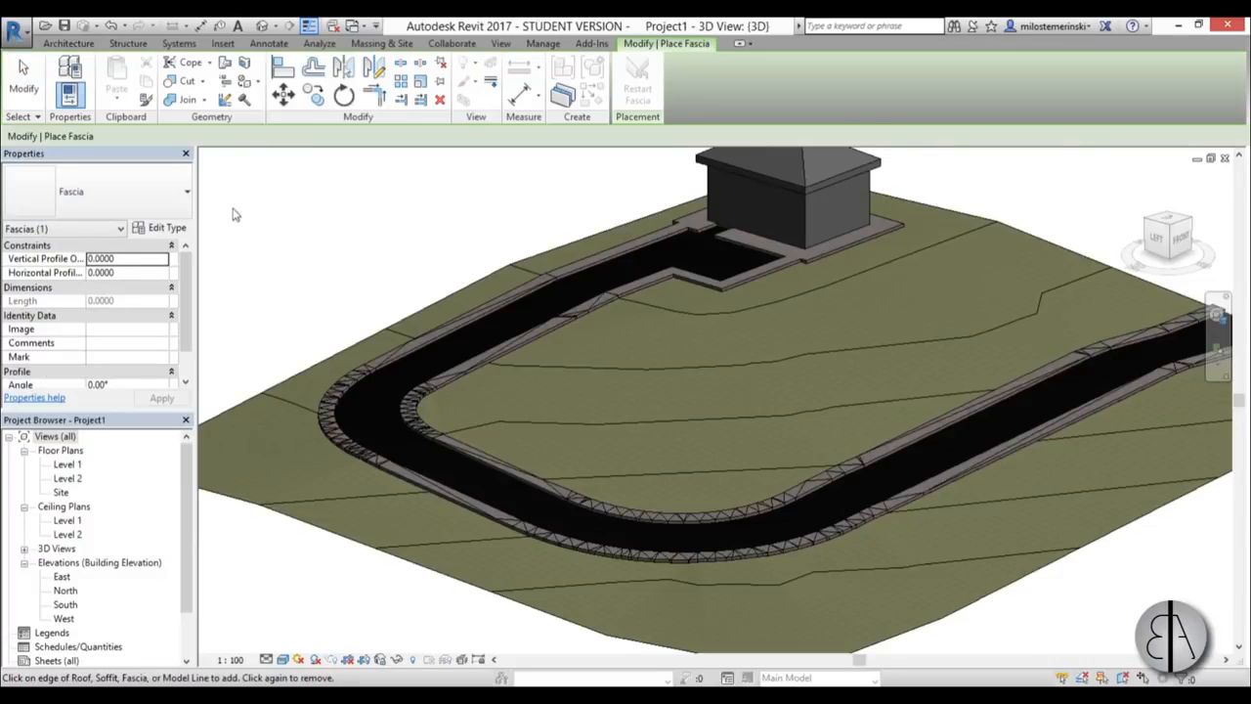
click(168, 228)
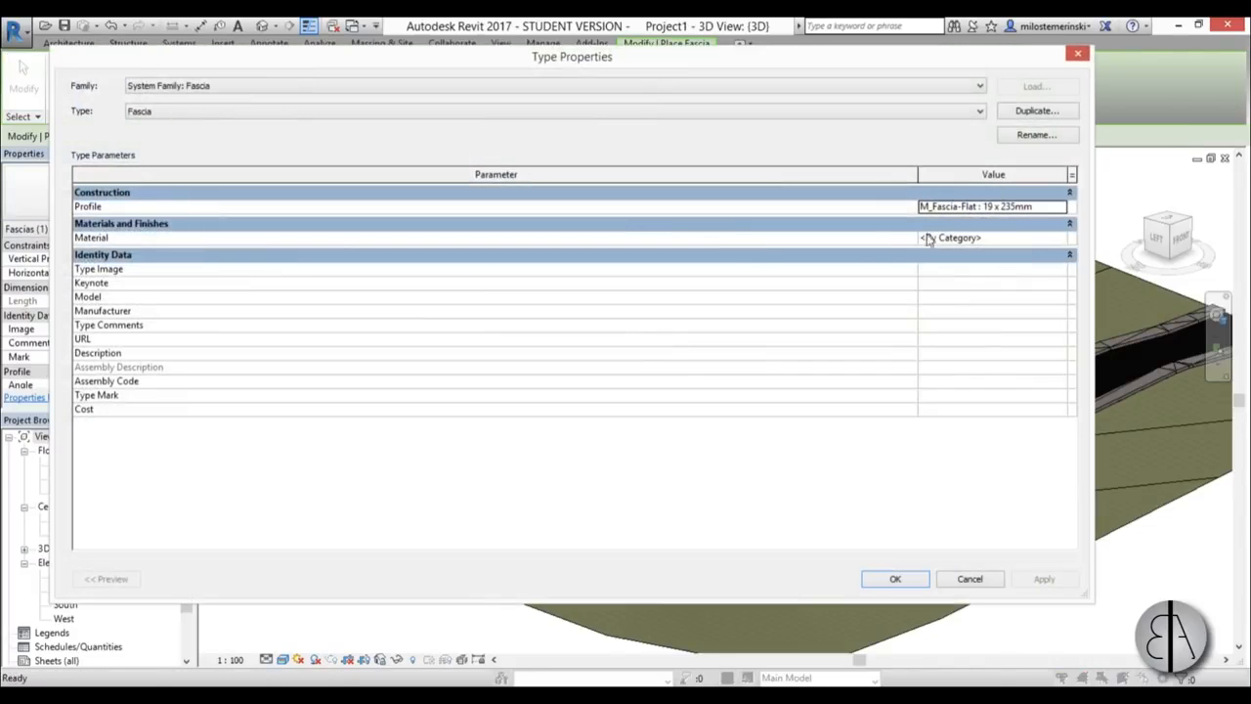
click(1060, 209)
scroll(1010, 248, up, 1)
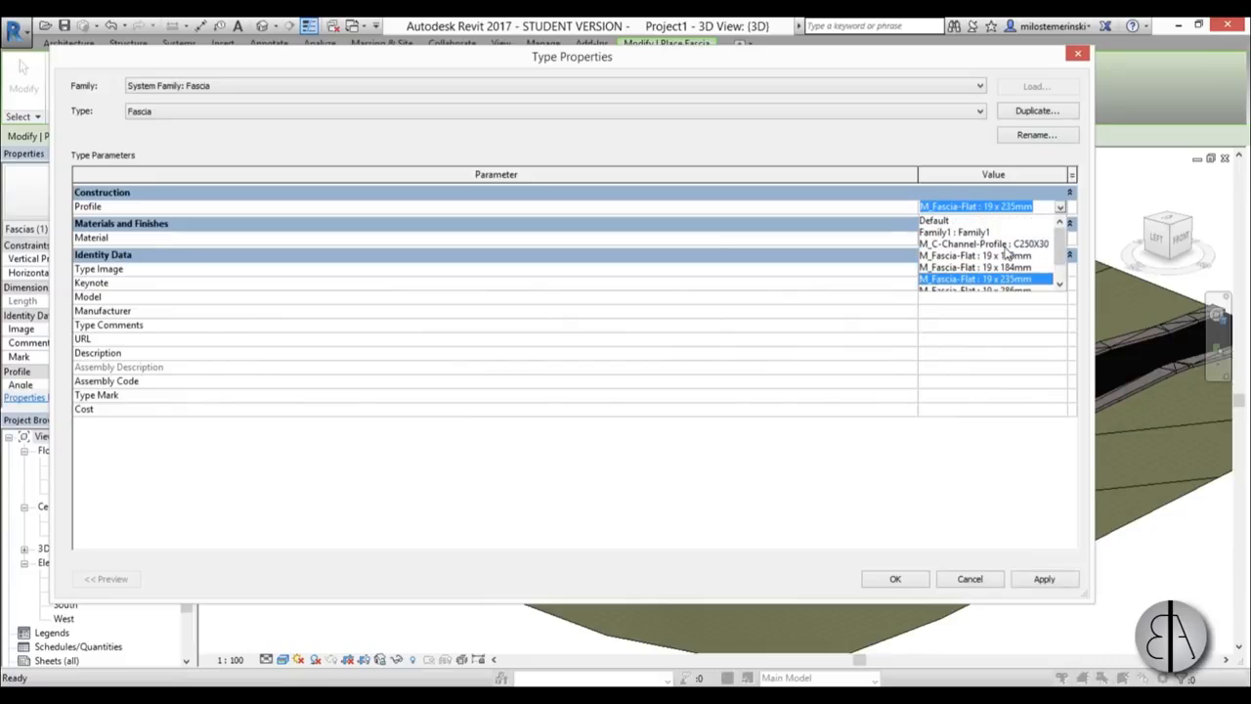
click(974, 233)
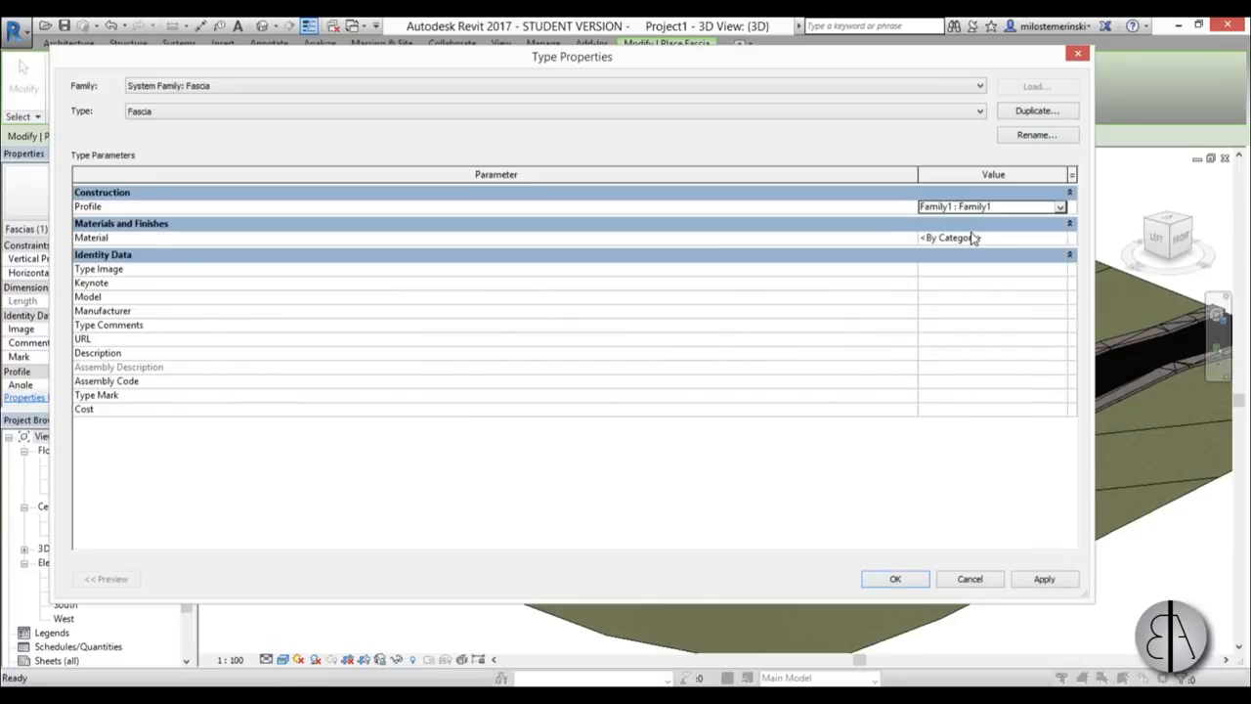
click(896, 579)
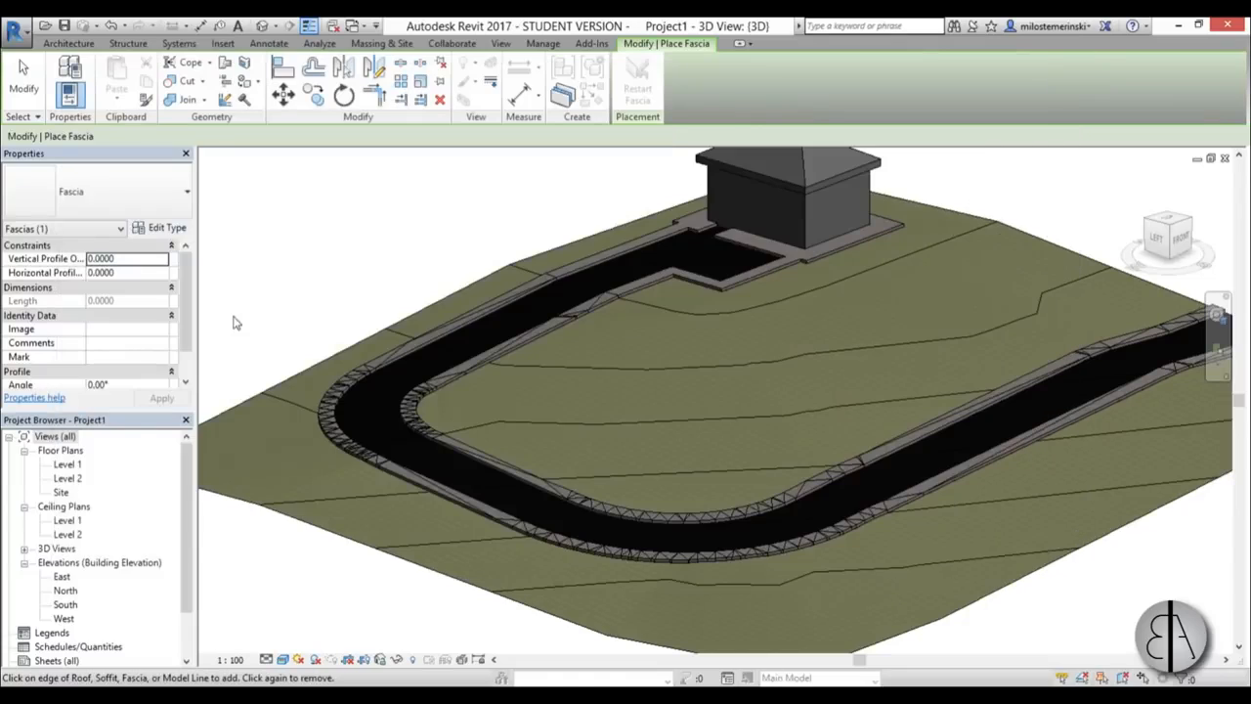
- Assign the Gypsum Wall Board material to the fascia type
click(164, 229)
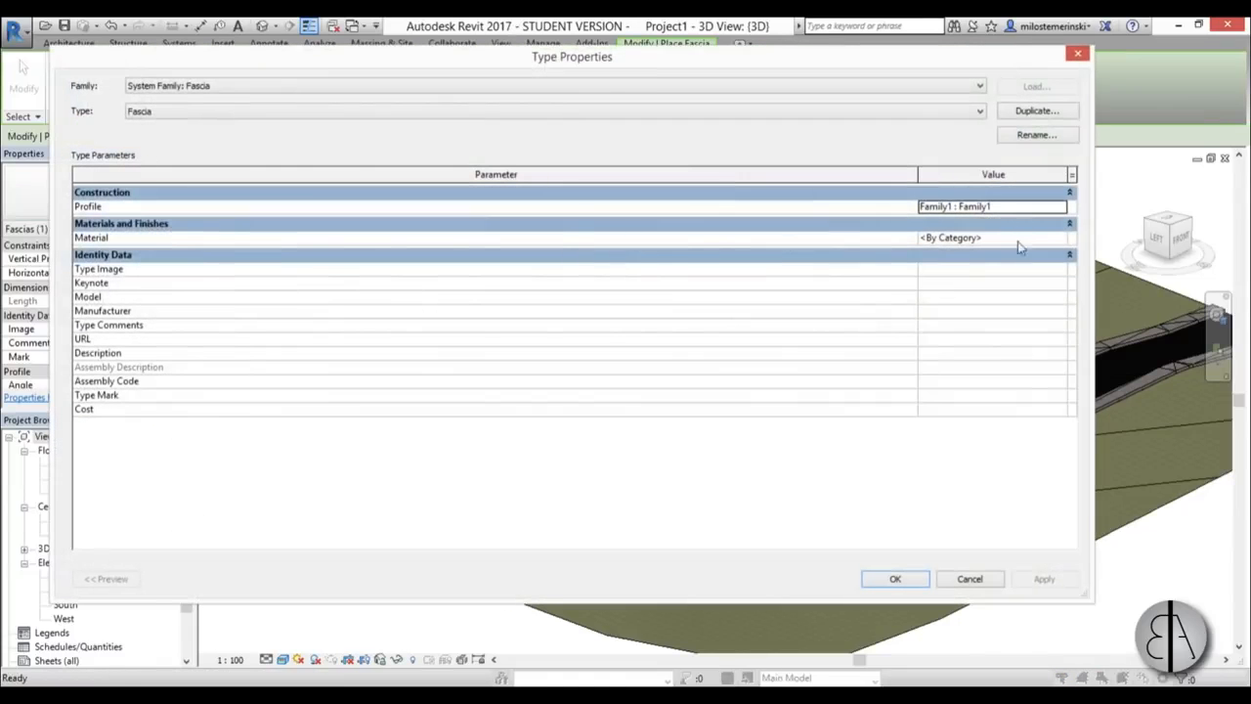
click(1066, 239)
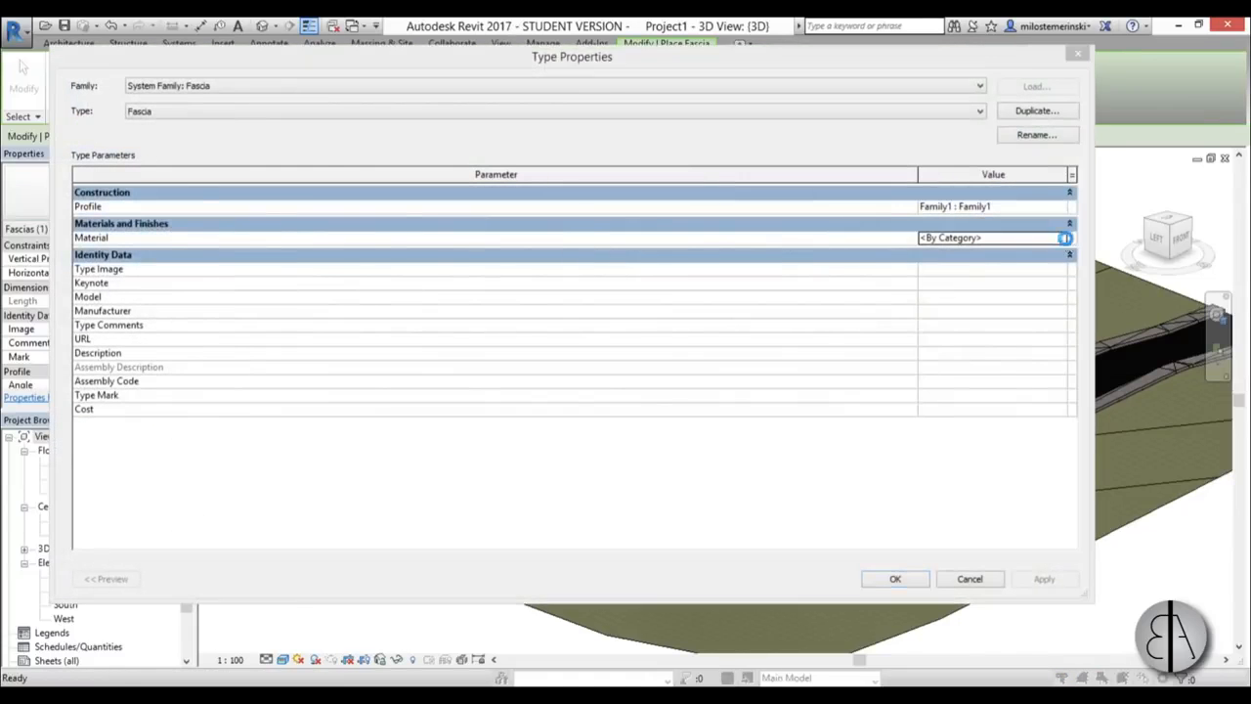
click(1062, 238)
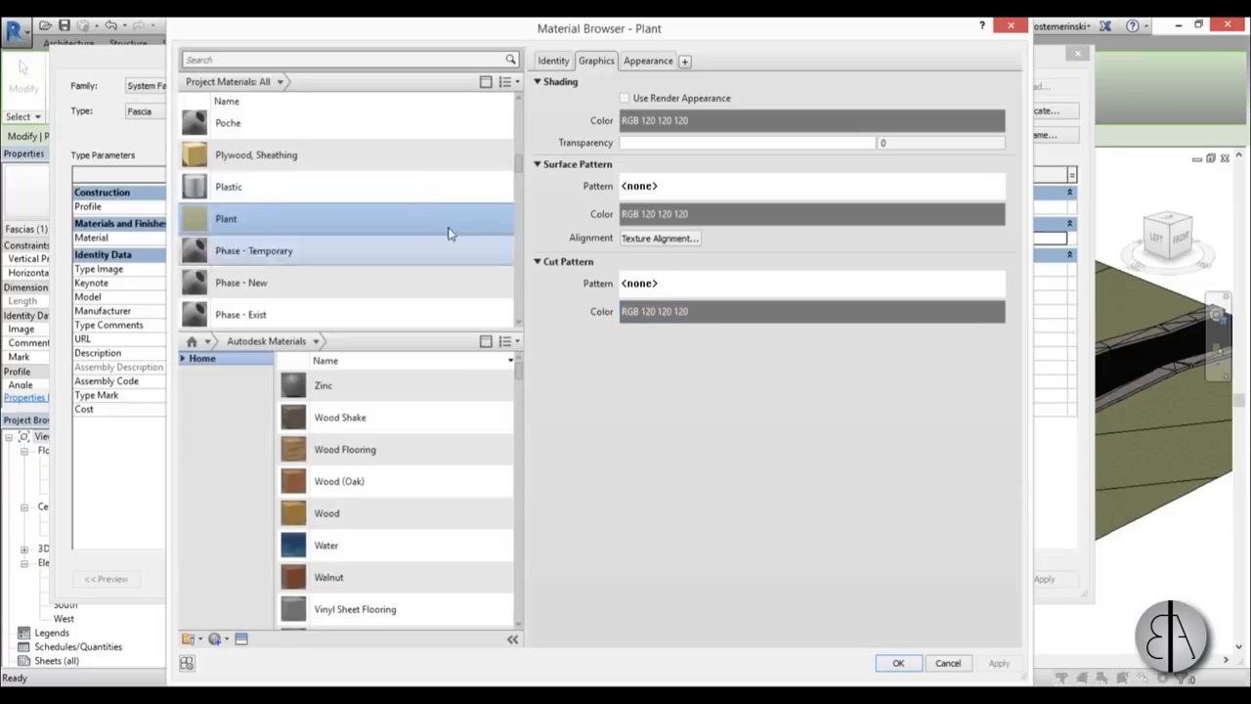
click(245, 57)
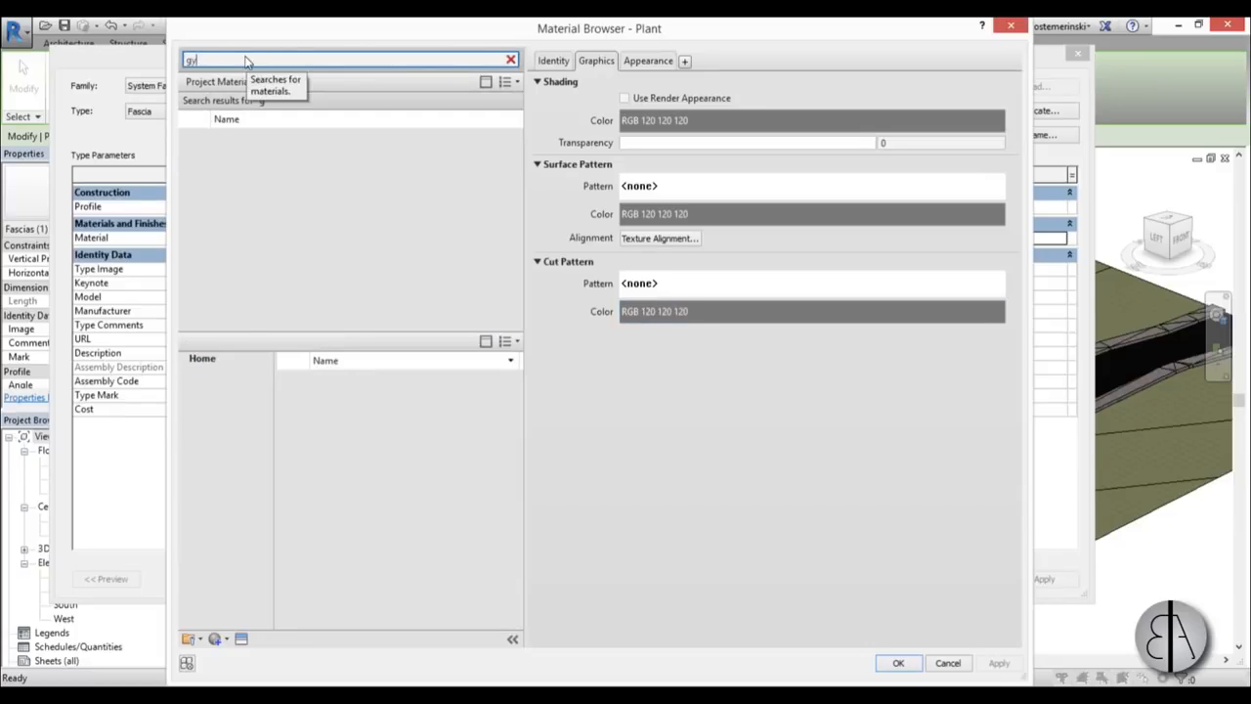
click(244, 152)
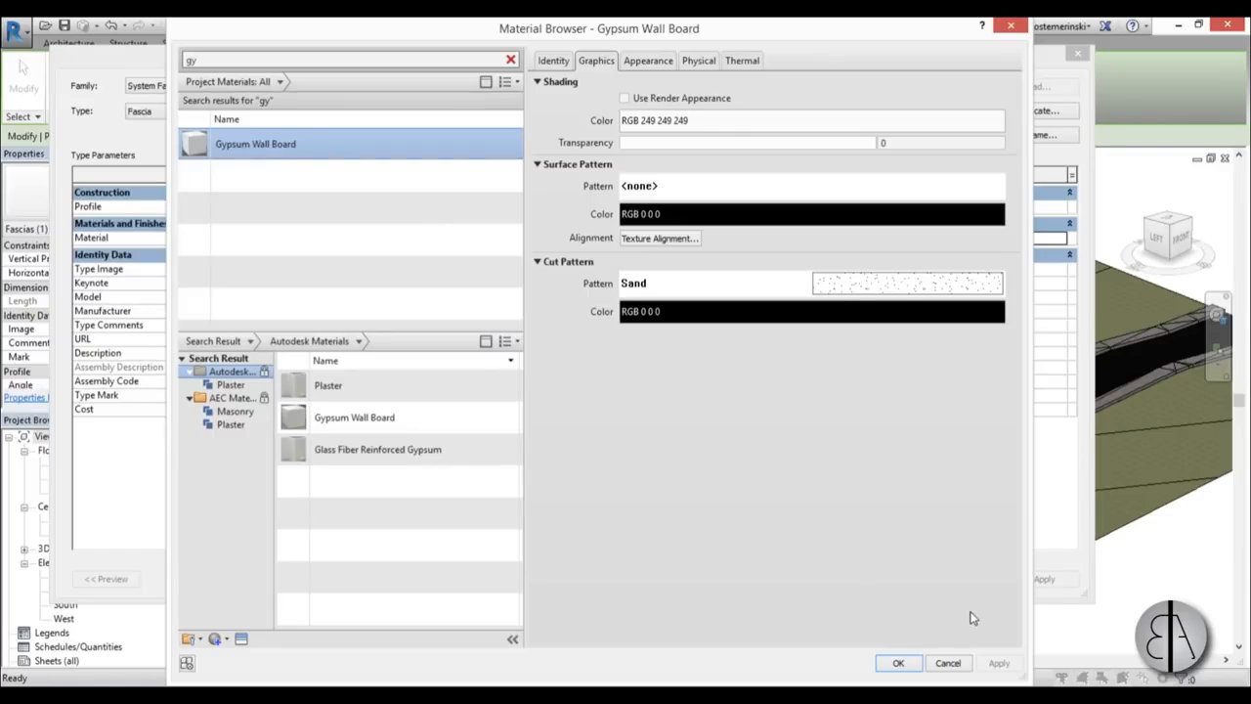
click(899, 664)
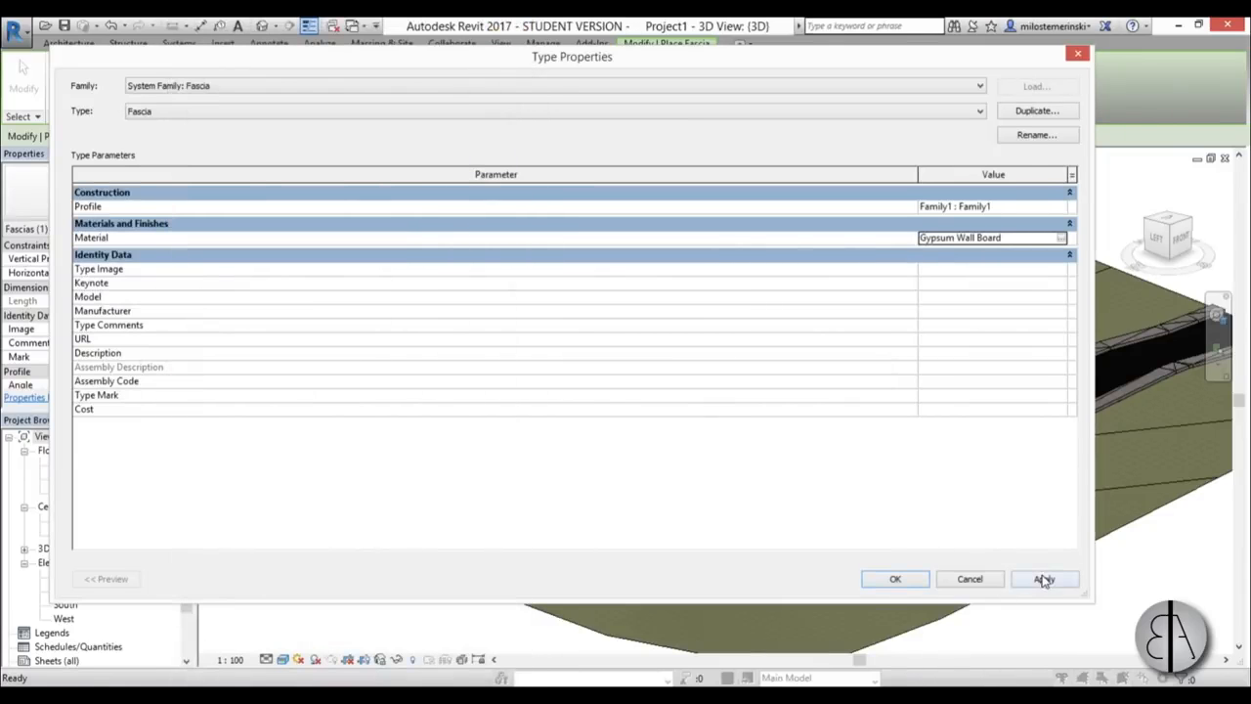
click(865, 583)
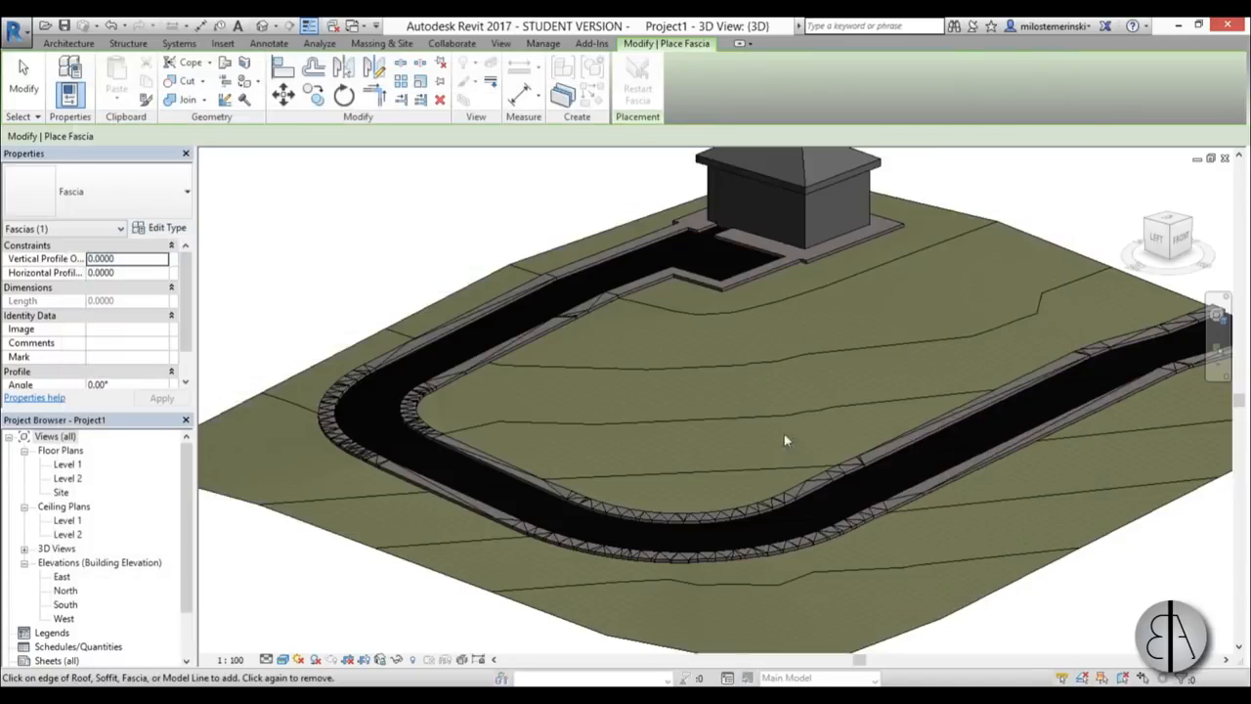
- Place fascia on the border's inner edges beside the building, around the notch and on both sides of the entrance gap
scroll(662, 240, up, 5)
scroll(677, 240, up, 2)
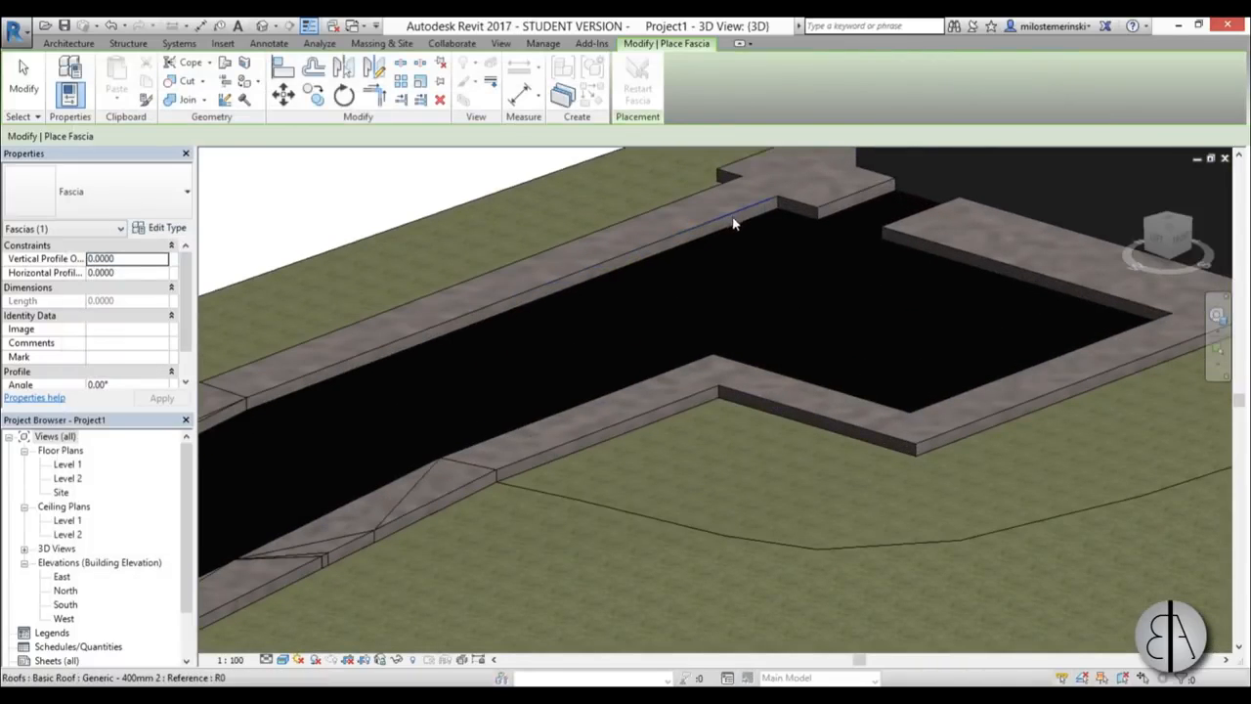
click(734, 224)
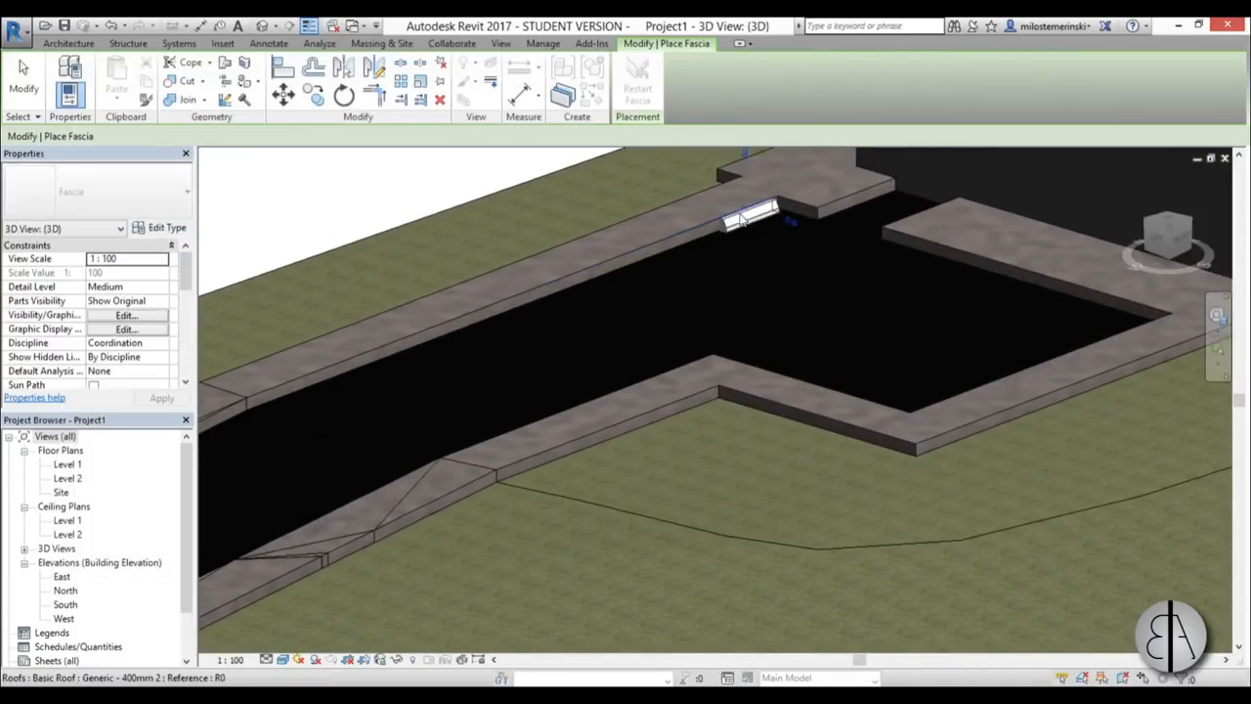
click(654, 248)
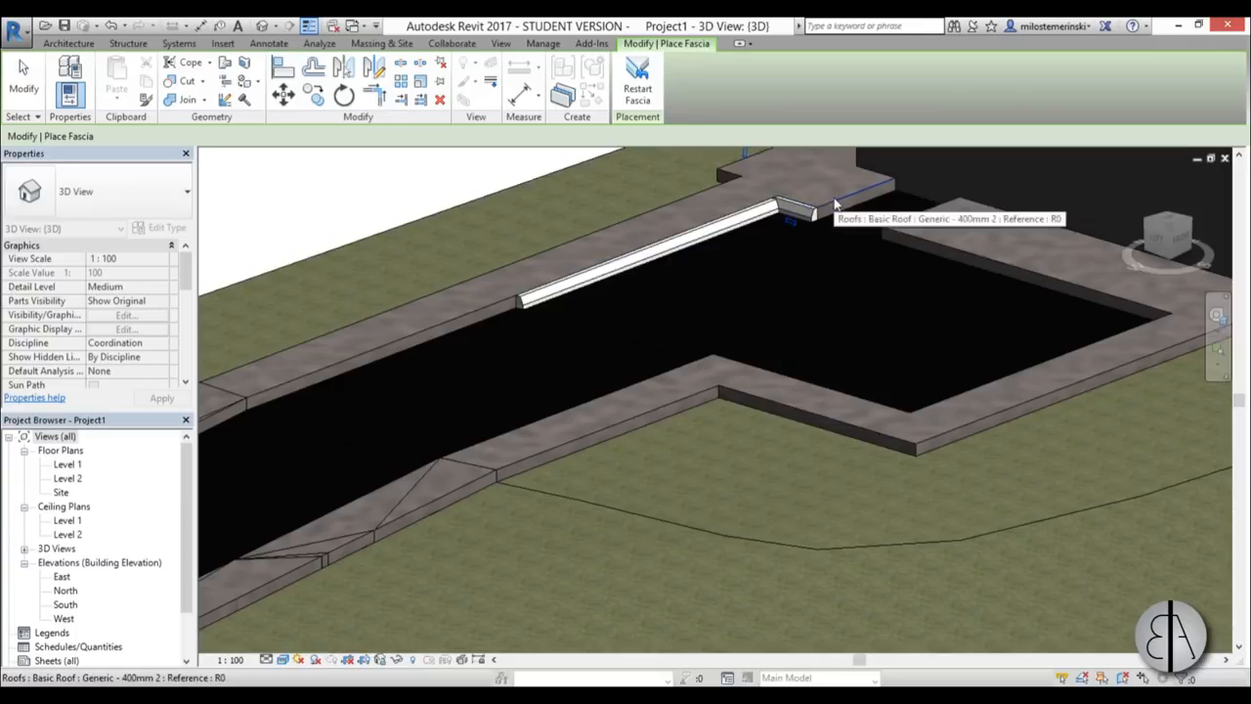
click(821, 213)
scroll(821, 213, up, 2)
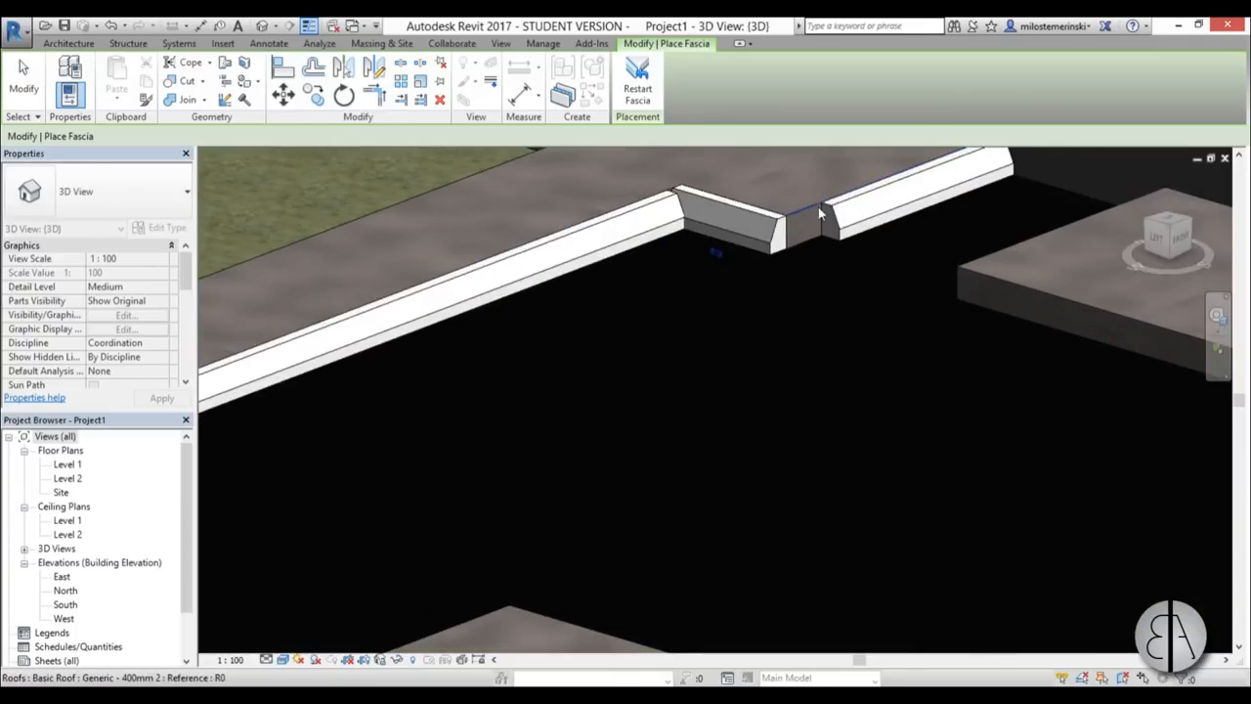
click(1004, 253)
scroll(983, 284, down, 3)
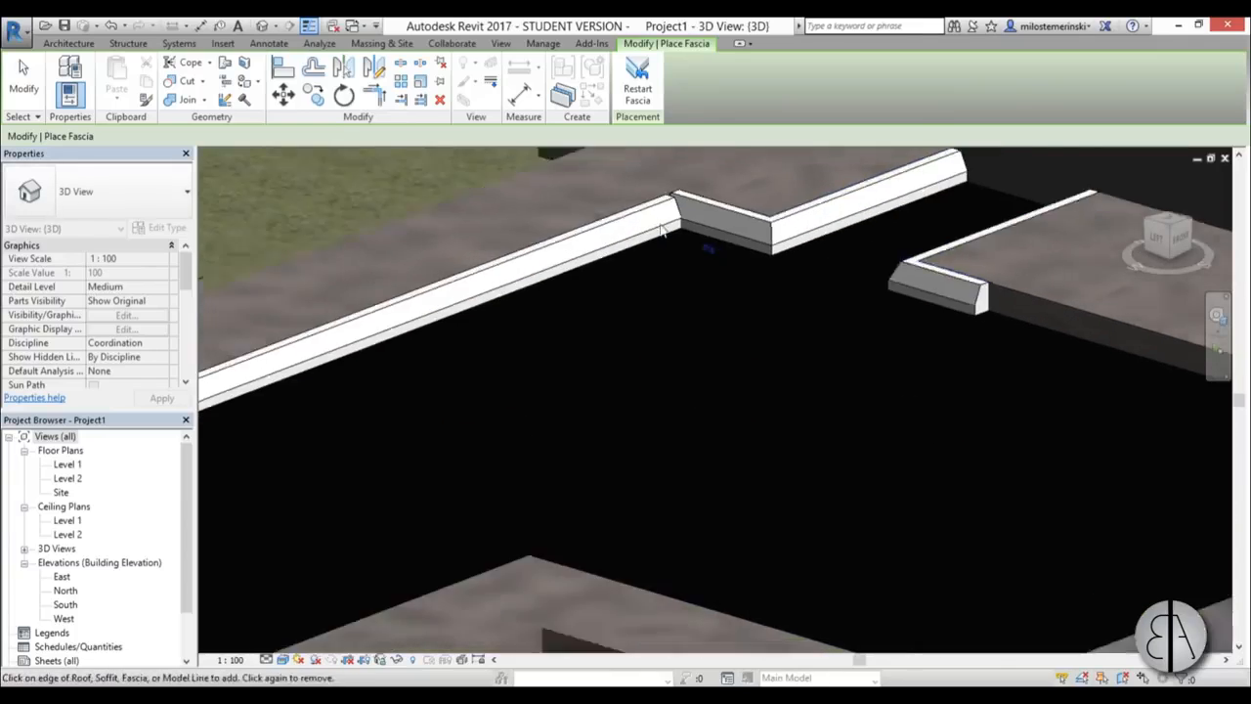
scroll(826, 260, up, 3)
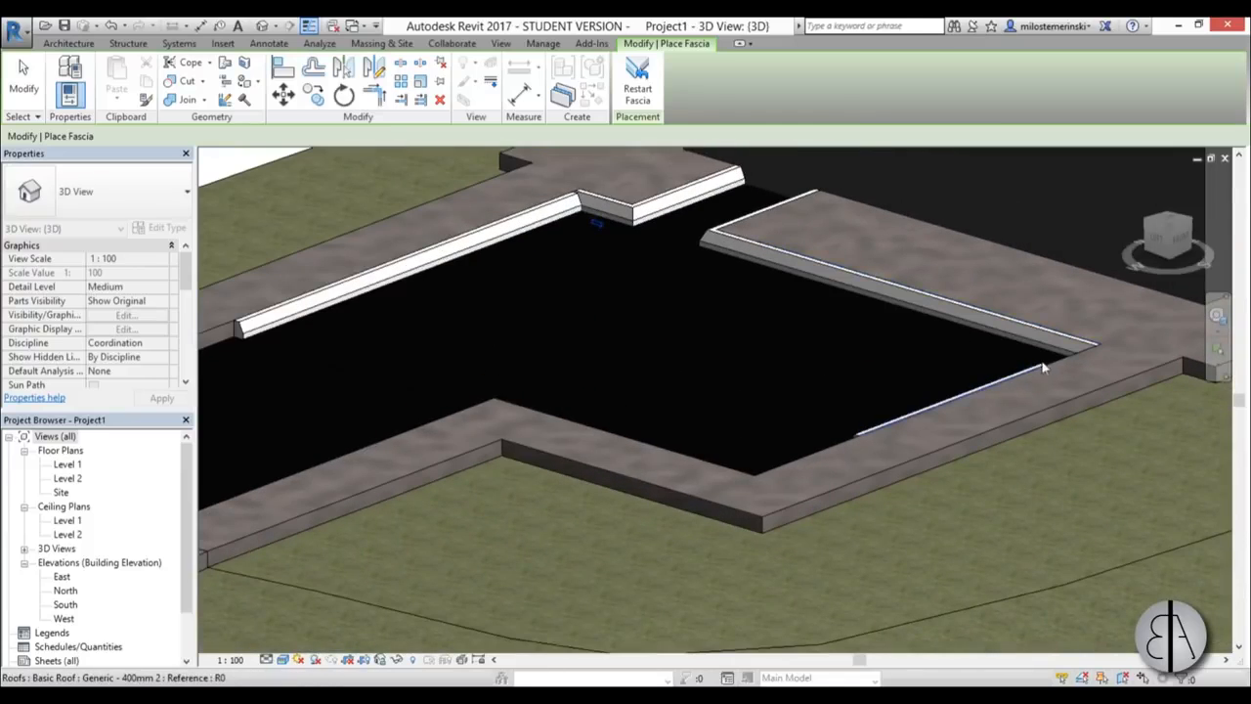
- Continue the fascia along the remaining inner edges of the paved forecourt and onto the adjoining path edge
click(829, 450)
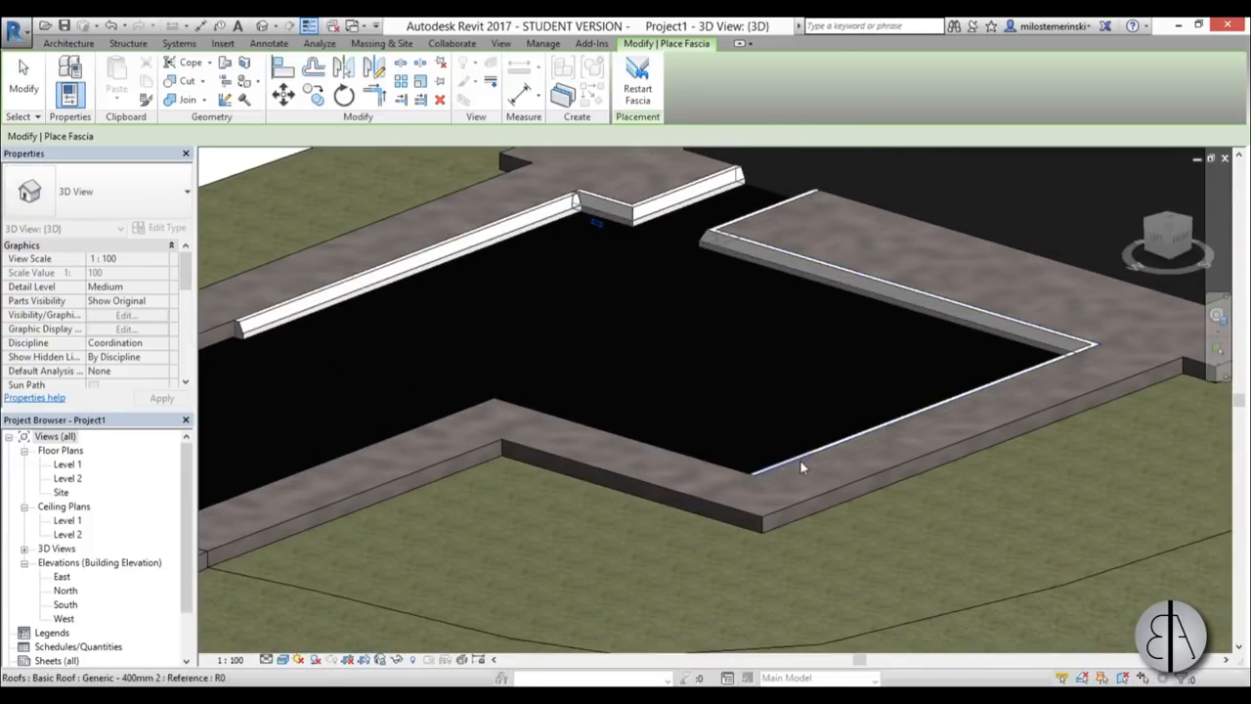
click(634, 439)
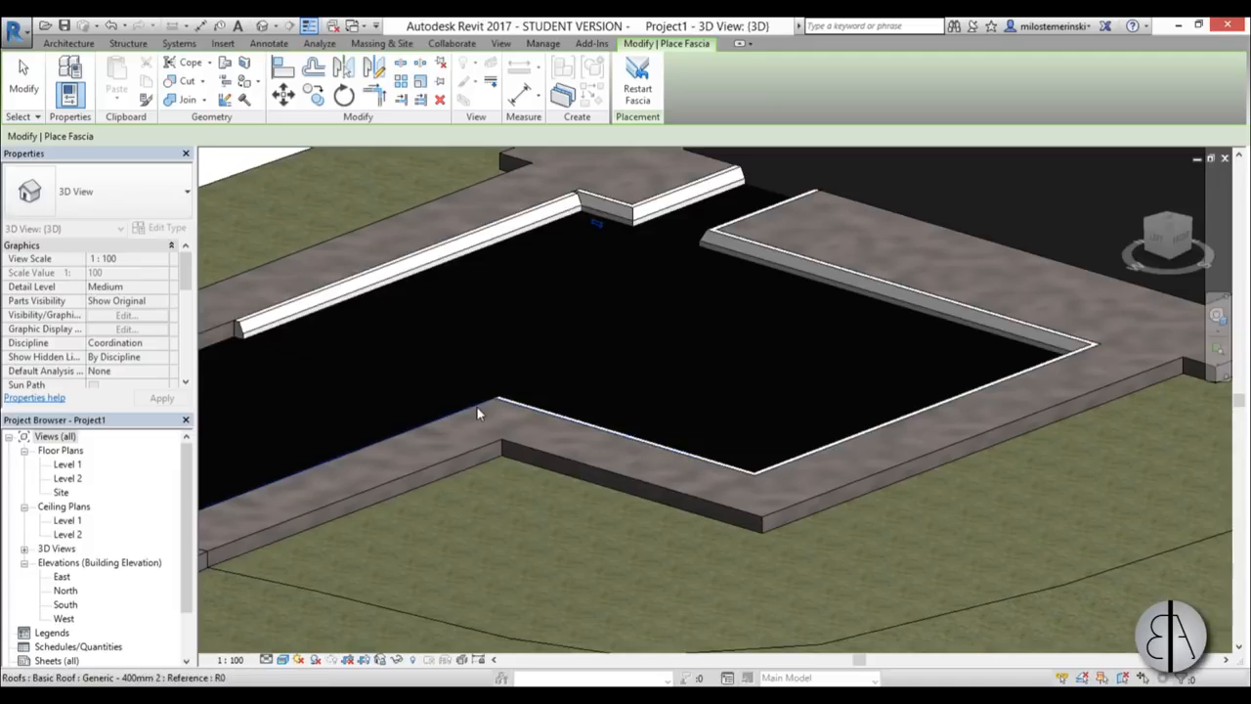
click(399, 434)
scroll(273, 345, down, 2)
middle_drag(273, 345, 458, 324)
scroll(470, 325, up, 1)
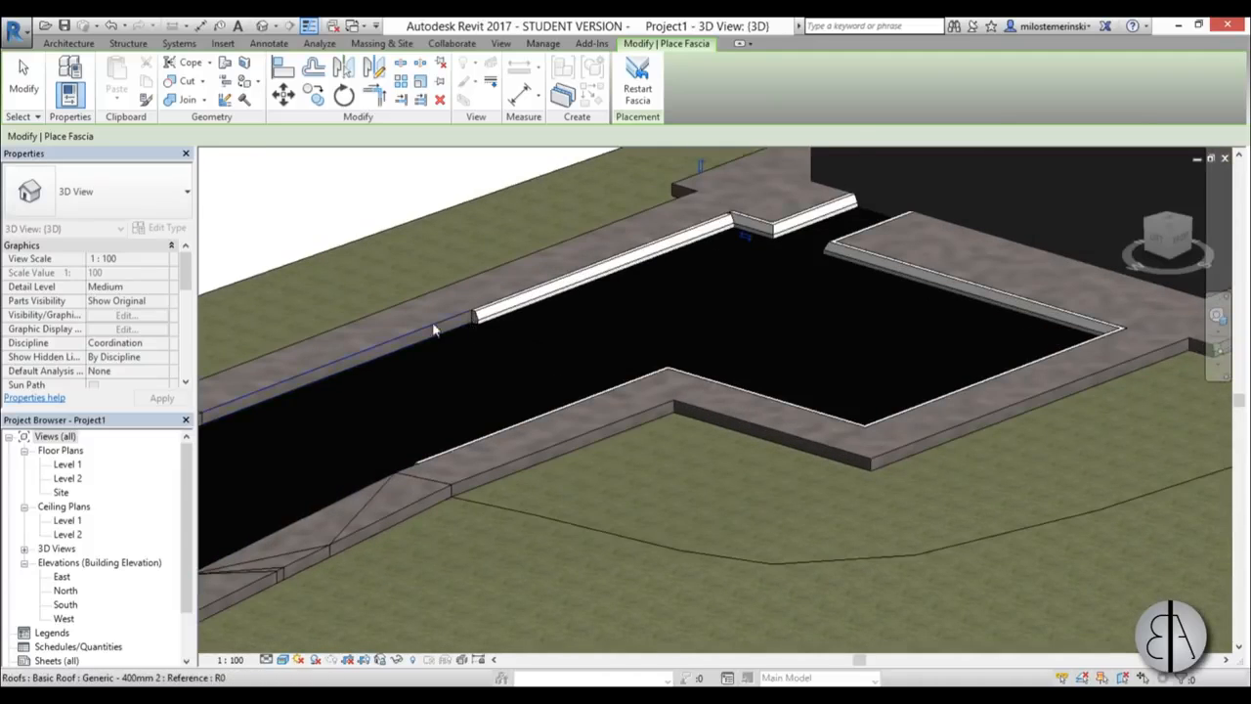
- Extend the fascia down both sides of the path's upper straight run to the first bend
click(433, 329)
middle_drag(387, 493, 775, 317)
click(704, 334)
click(508, 431)
middle_drag(476, 478, 592, 360)
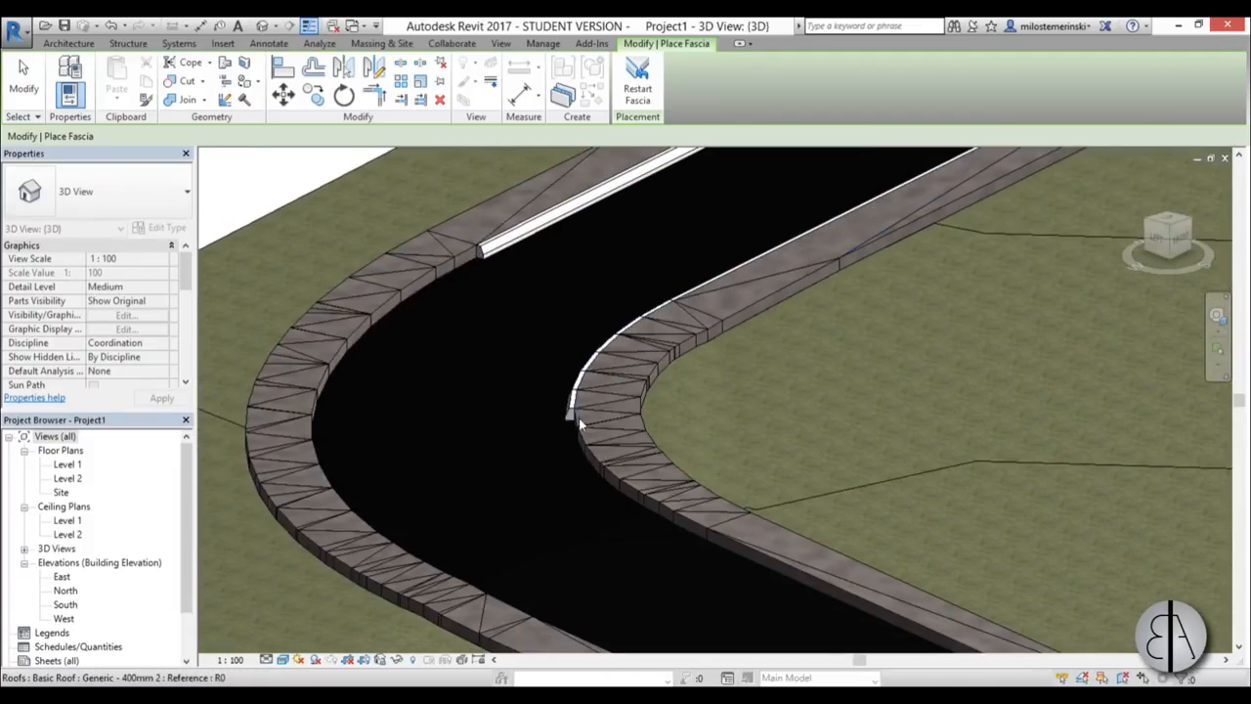
- Continue the fascia around the inside of the first bend and along the following straight edge
scroll(580, 424, up, 3)
click(611, 486)
scroll(626, 498, up, 3)
click(645, 506)
scroll(665, 518, down, 3)
middle_drag(728, 567, 501, 216)
click(501, 216)
middle_drag(978, 431, 564, 358)
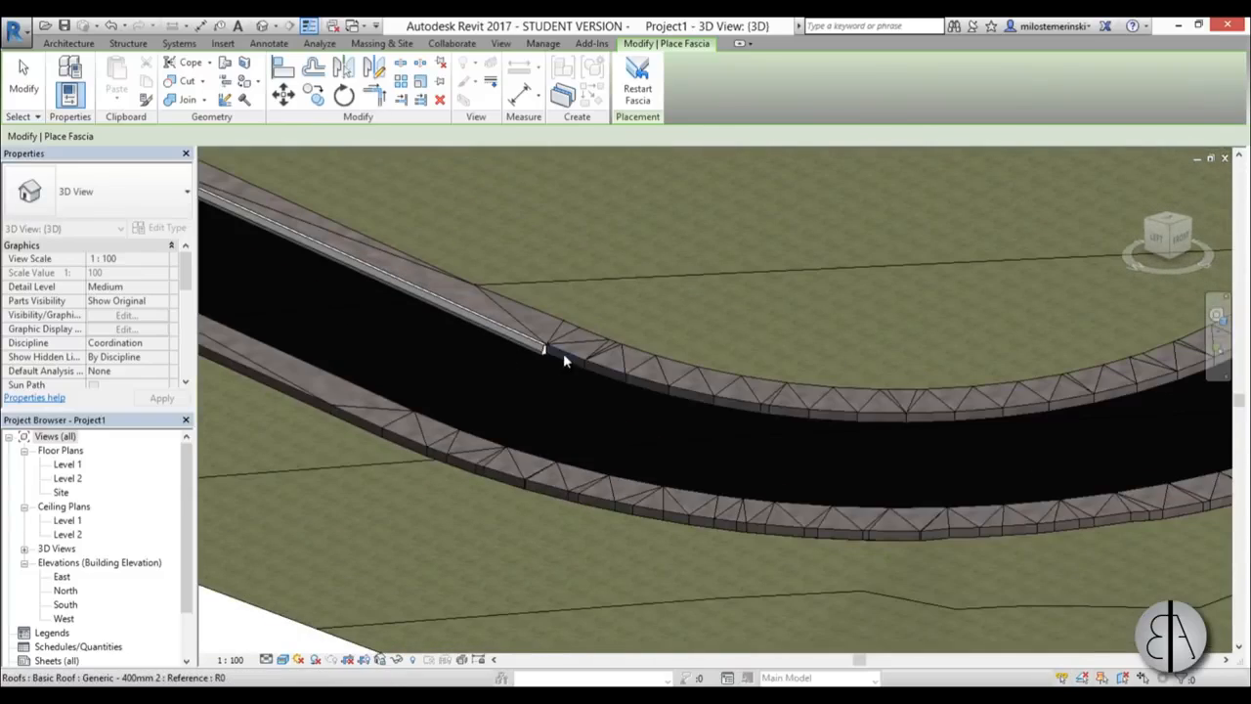
- Place fascia on the first edges along the inside of the second bend and end the placement
click(783, 412)
scroll(880, 418, up, 3)
middle_drag(938, 430, 501, 366)
click(748, 349)
key(Escape)
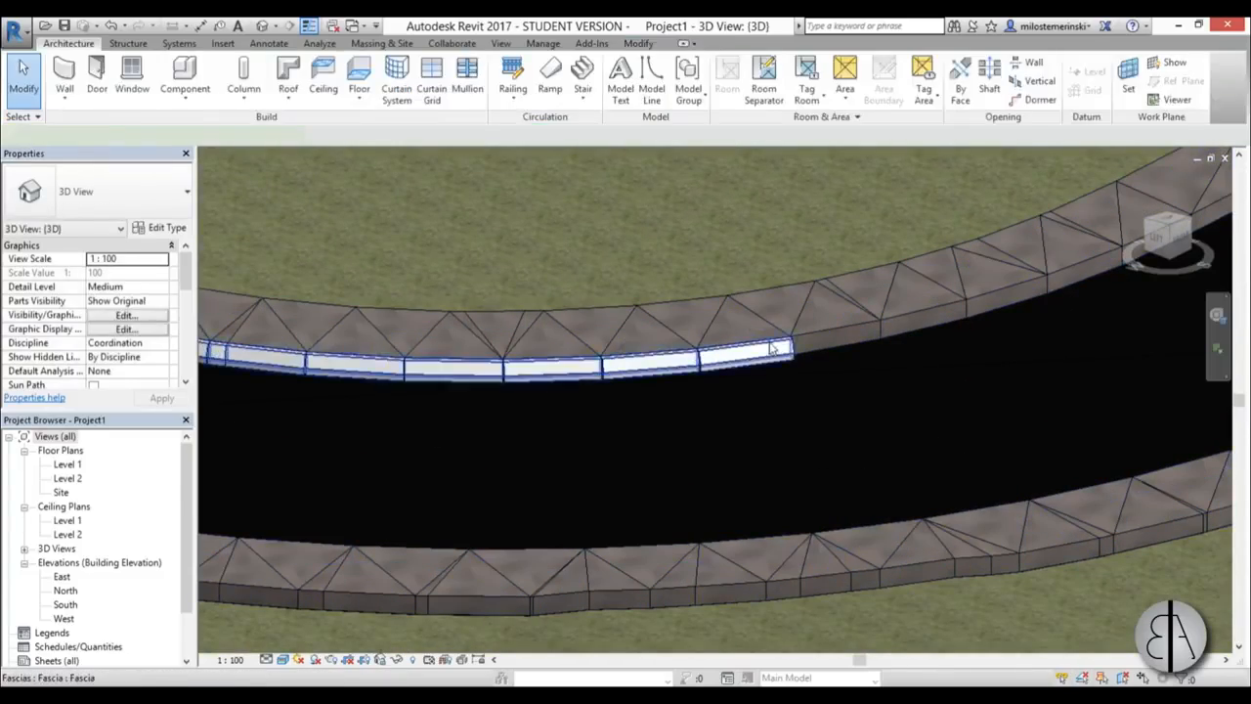
- Add segments to the existing fascia along the rest of the second bend's inside and the following straight run
click(772, 348)
click(644, 82)
click(929, 313)
click(1016, 281)
click(1090, 260)
middle_drag(1197, 205, 727, 341)
click(750, 330)
middle_drag(1065, 185, 625, 411)
click(702, 348)
click(900, 262)
click(972, 238)
middle_drag(1178, 181, 756, 372)
- Add fascia segments up to the far end of the path and start on the opposite border there
key(Escape)
click(751, 372)
click(643, 82)
click(822, 344)
click(907, 309)
click(1115, 388)
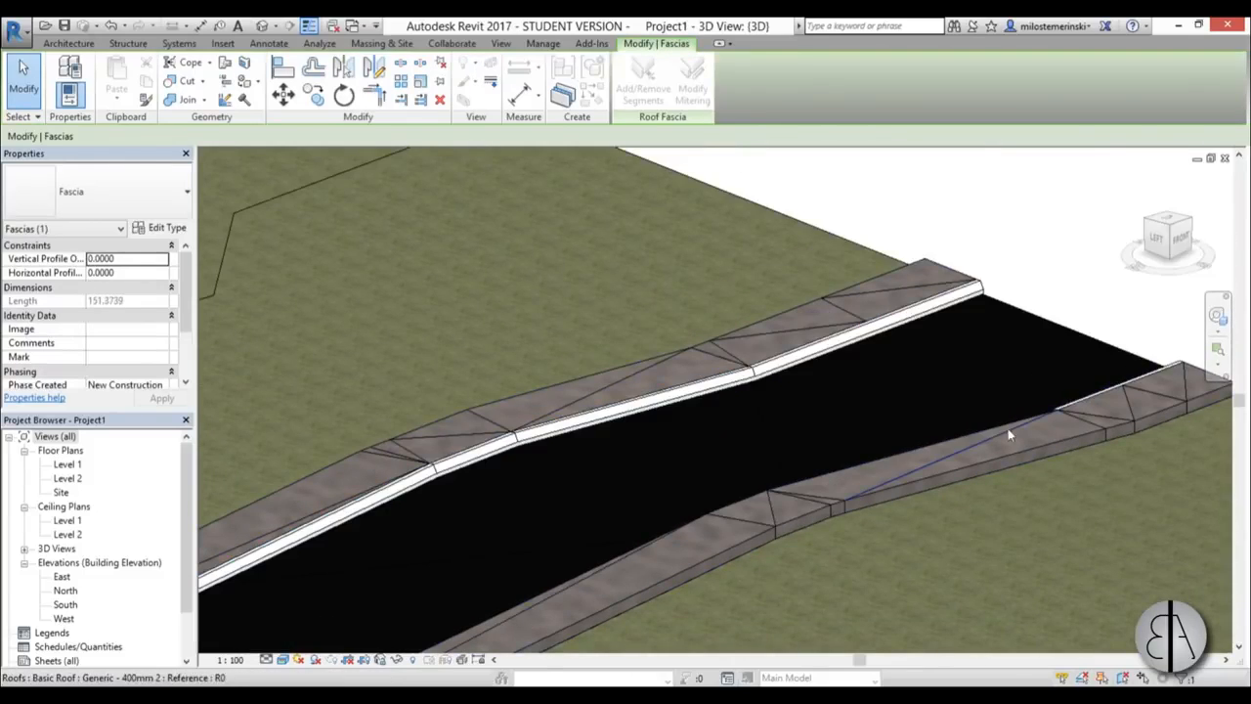
- Add fascia segments along the opposite border from the path's far end back toward the second bend
click(617, 555)
middle_drag(381, 626, 797, 342)
scroll(779, 358, up, 1)
click(827, 359)
click(765, 388)
click(699, 421)
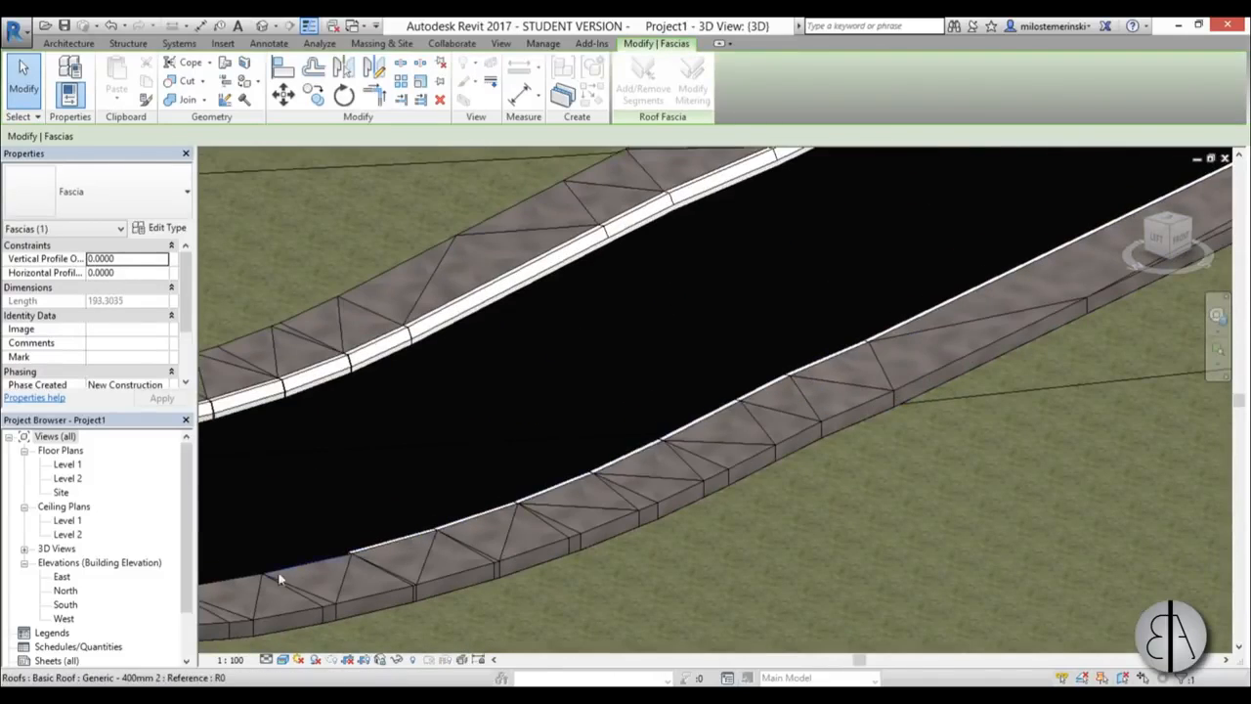
- Add fascia segments to the border edges around the outside of the second bend
click(279, 578)
middle_drag(278, 578, 675, 440)
scroll(675, 440, down, 1)
click(586, 450)
click(469, 450)
click(391, 447)
middle_drag(314, 446, 517, 394)
click(352, 362)
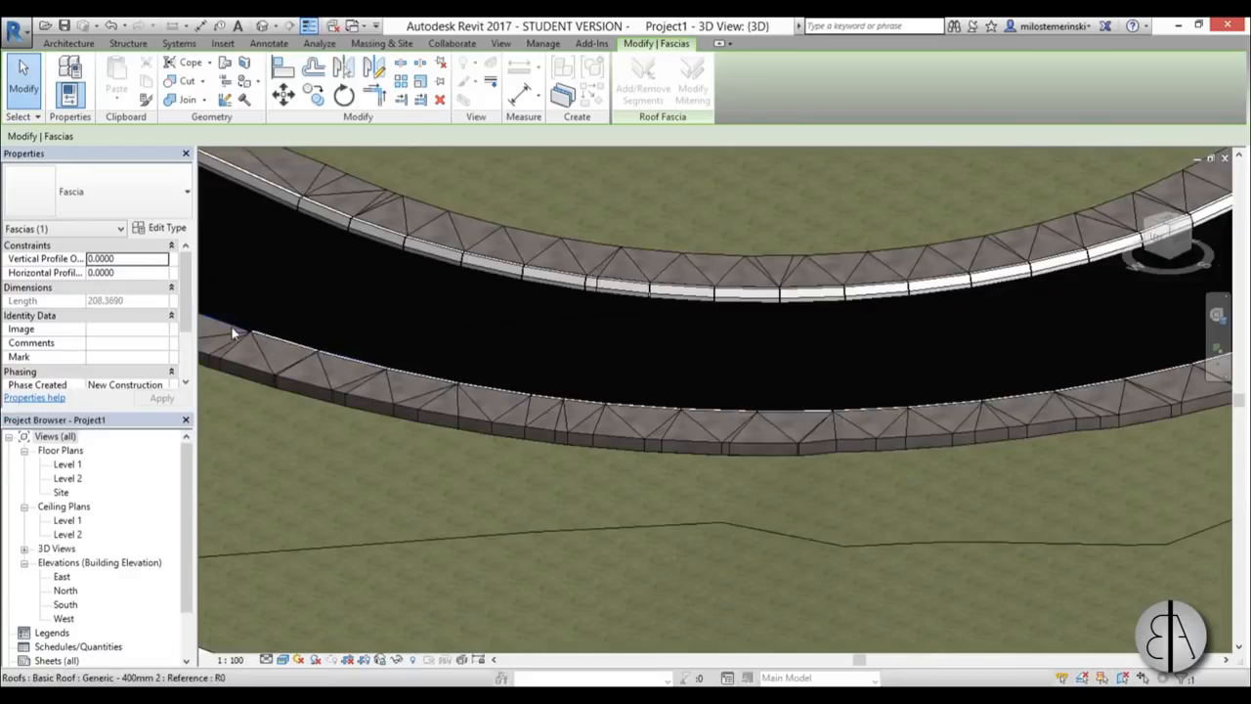
click(233, 333)
middle_drag(233, 334, 685, 427)
- Reselect the fascia and add segments along the outer border's straight run leading to the first bend
key(Escape)
click(704, 436)
click(643, 82)
click(623, 395)
middle_drag(230, 229, 665, 468)
click(606, 454)
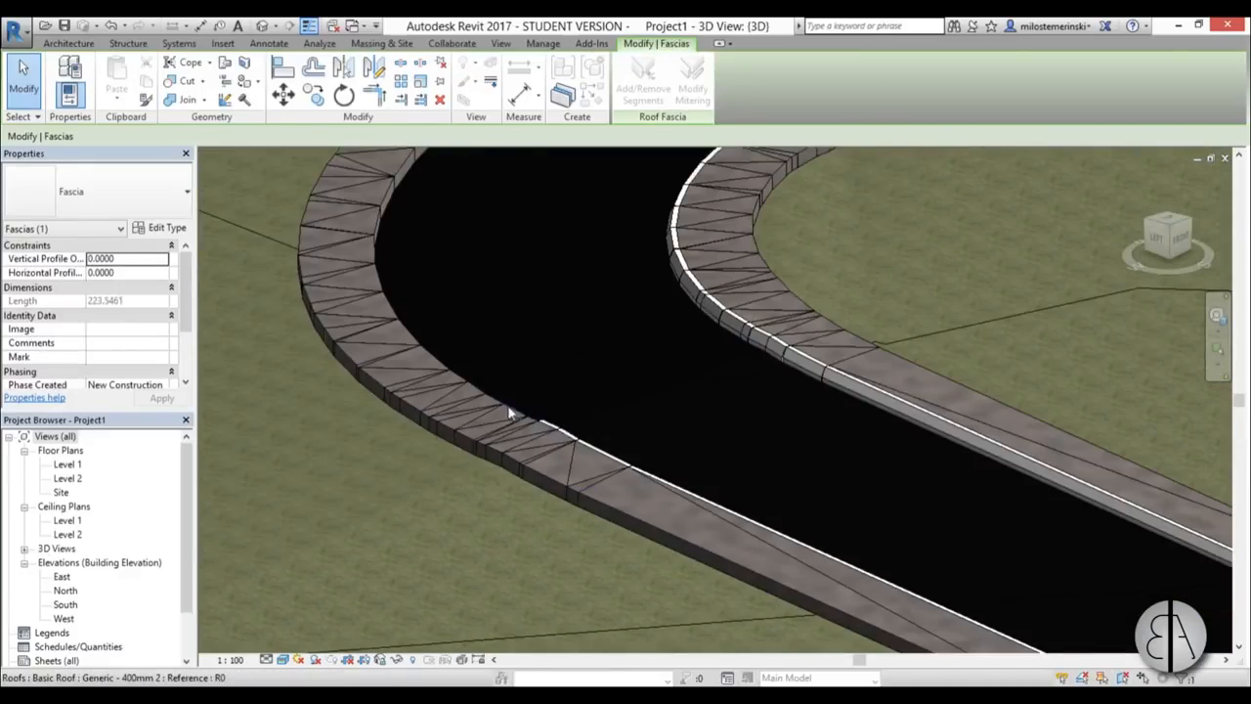
- Add fascia segments to the border edges around the outside of the first bend
click(508, 409)
scroll(486, 396, up, 3)
click(471, 381)
click(408, 350)
scroll(347, 303, down, 2)
middle_drag(347, 303, 538, 479)
click(516, 445)
click(560, 251)
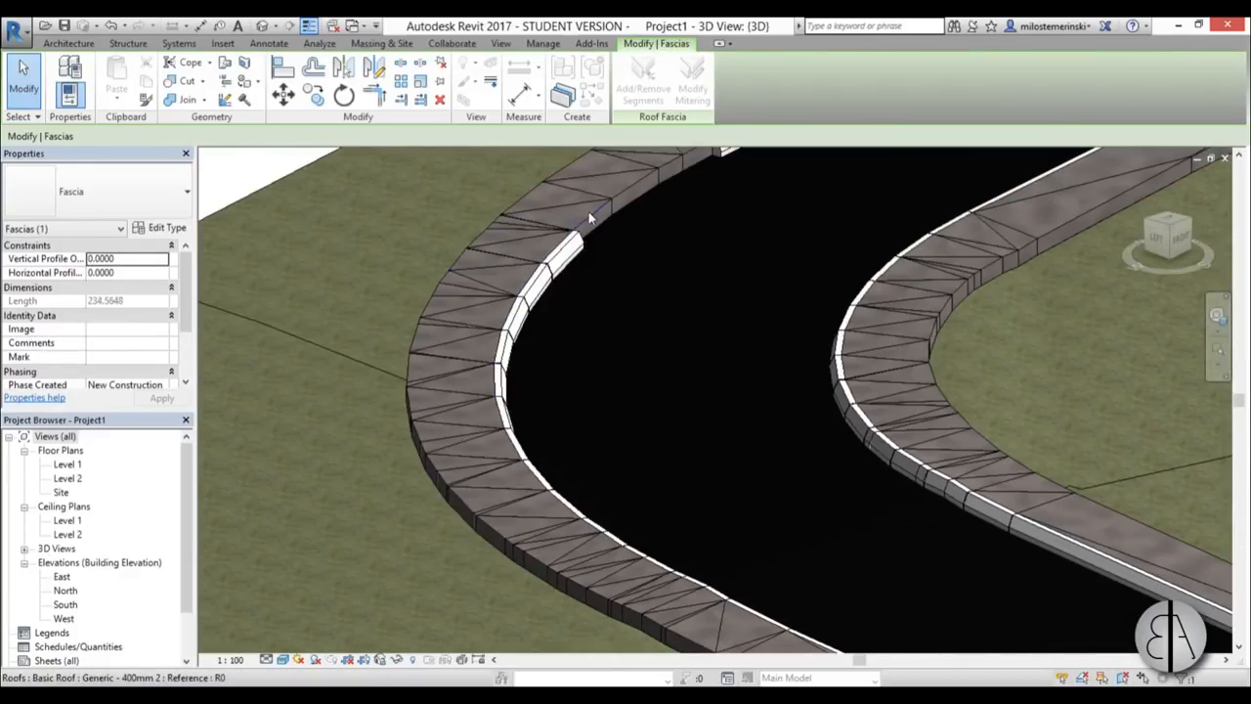
click(590, 215)
- Close the remaining fascia gap at the upper end of the first bend and finish editing the segments
middle_drag(626, 185, 514, 416)
click(552, 418)
click(588, 414)
scroll(587, 414, down, 3)
click(24, 78)
scroll(484, 362, down, 2)
shift+middle_drag(547, 498, 638, 472)
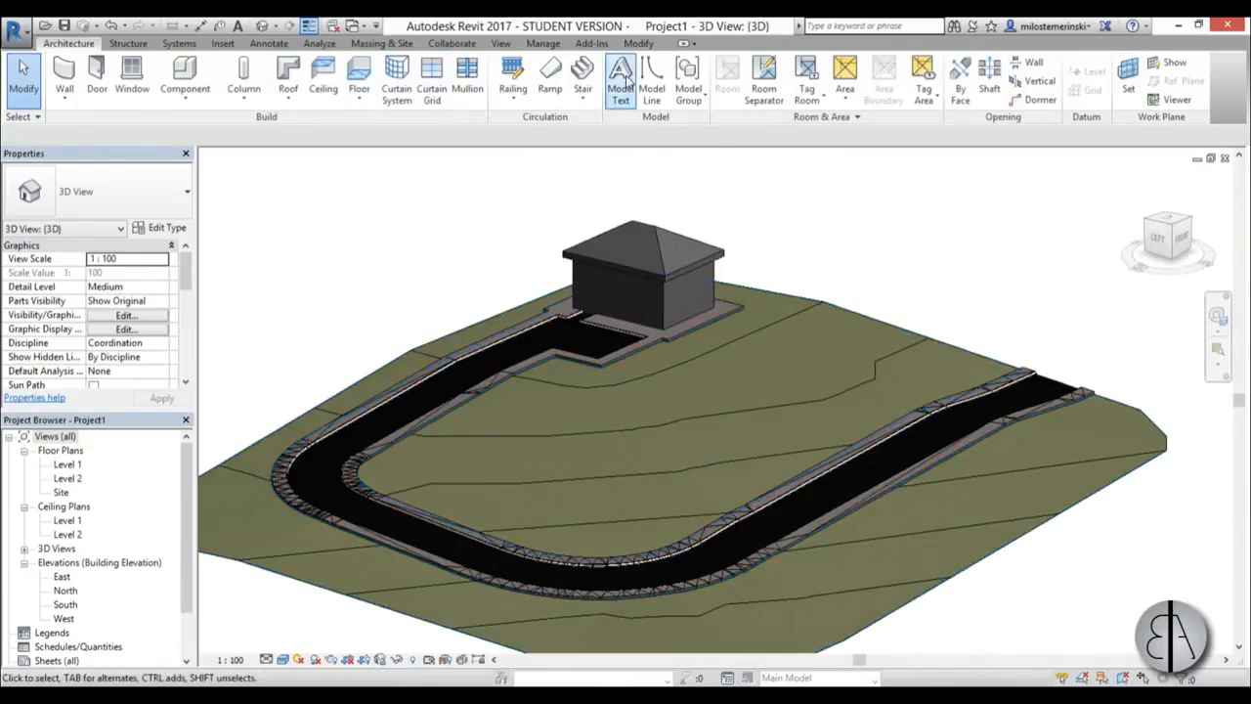
- Place two tree site components on the terrain, one near the building and one inside the first bend
click(382, 43)
click(423, 79)
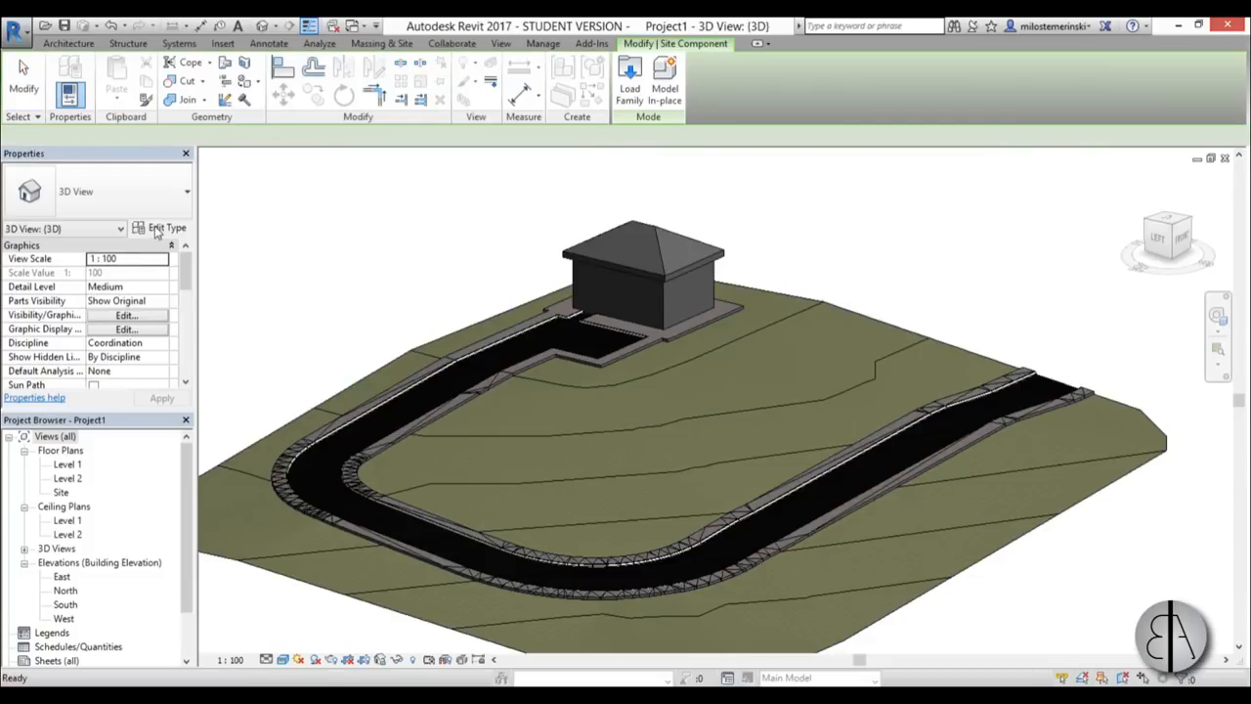
click(759, 383)
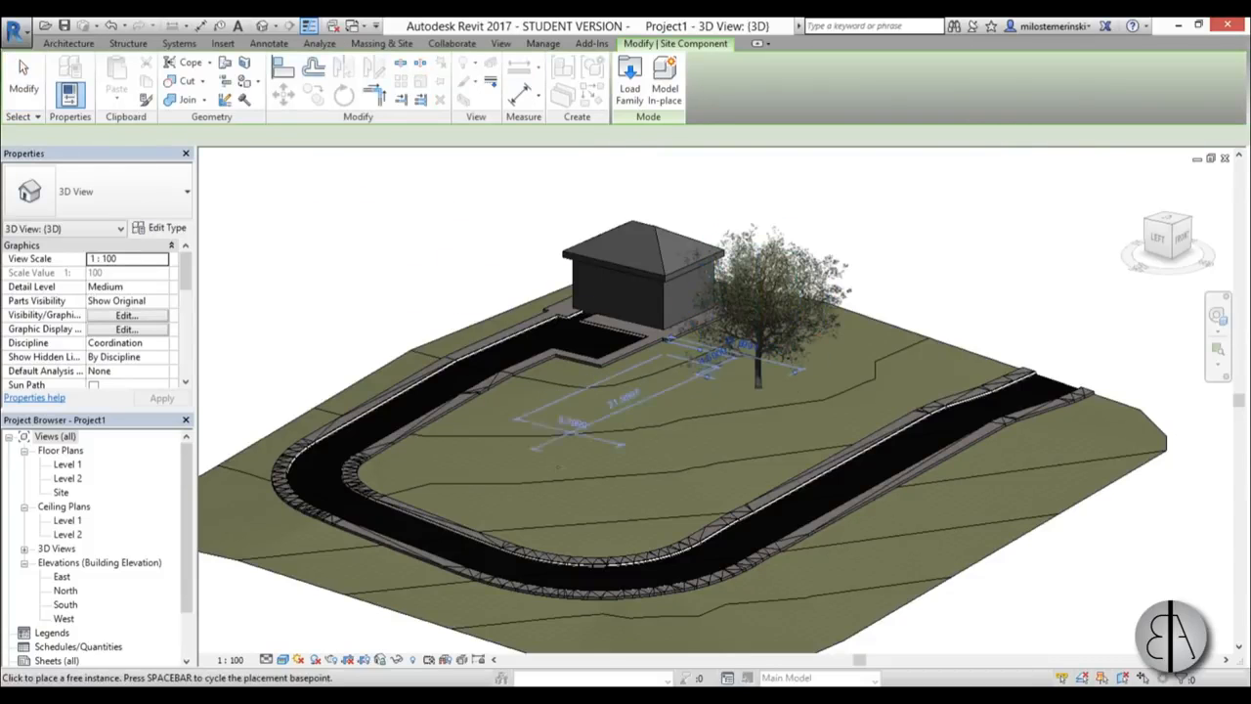
click(502, 472)
key(Escape)
key(Escape)
scroll(749, 473, down, 3)
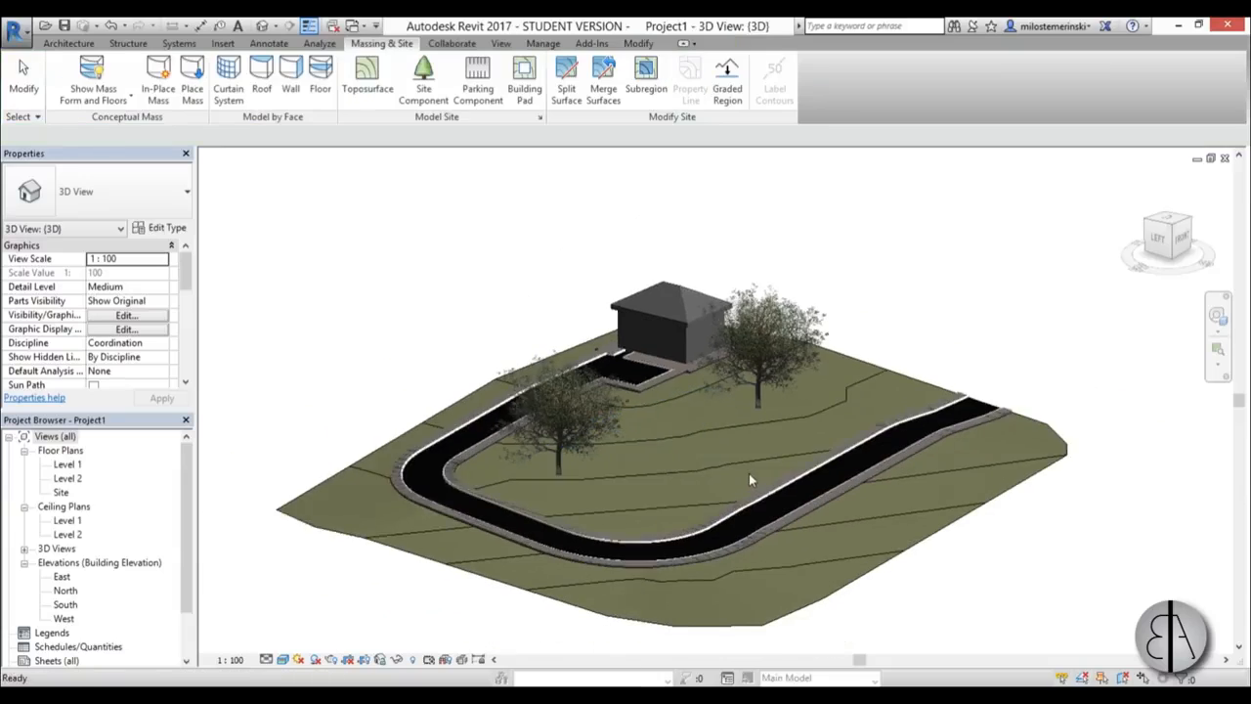
shift+middle_drag(729, 496, 700, 501)
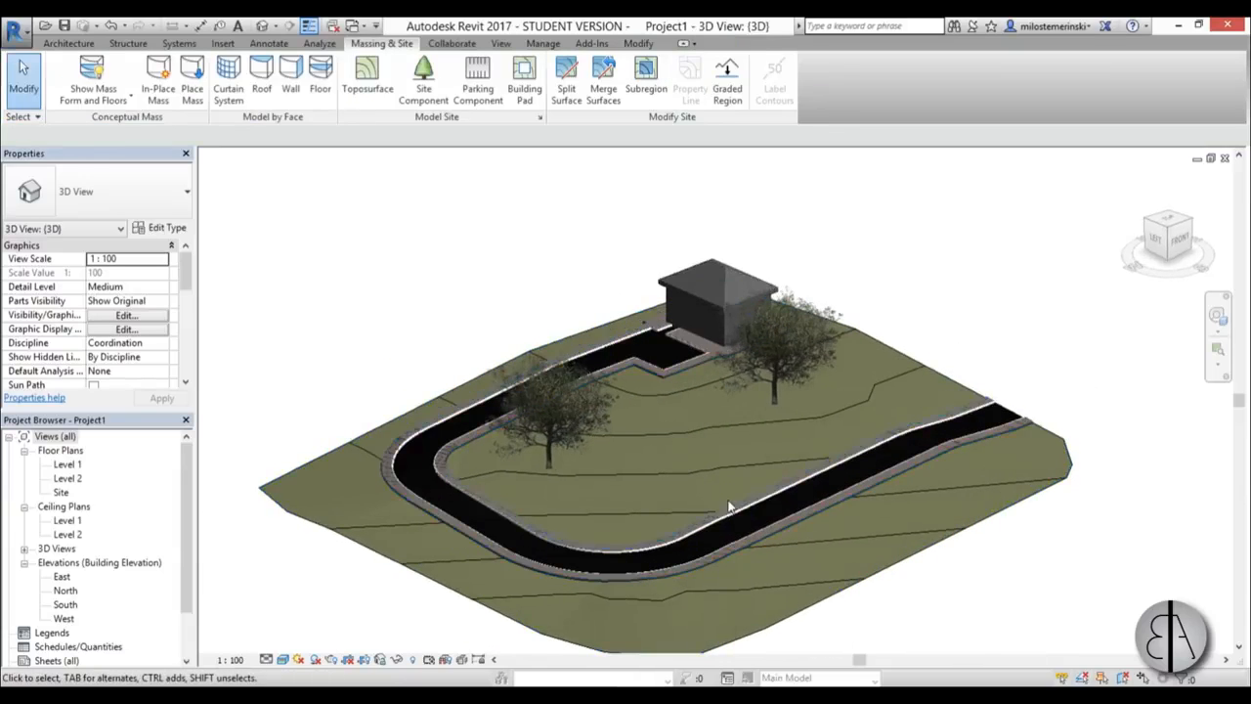
scroll(700, 500, up, 3)
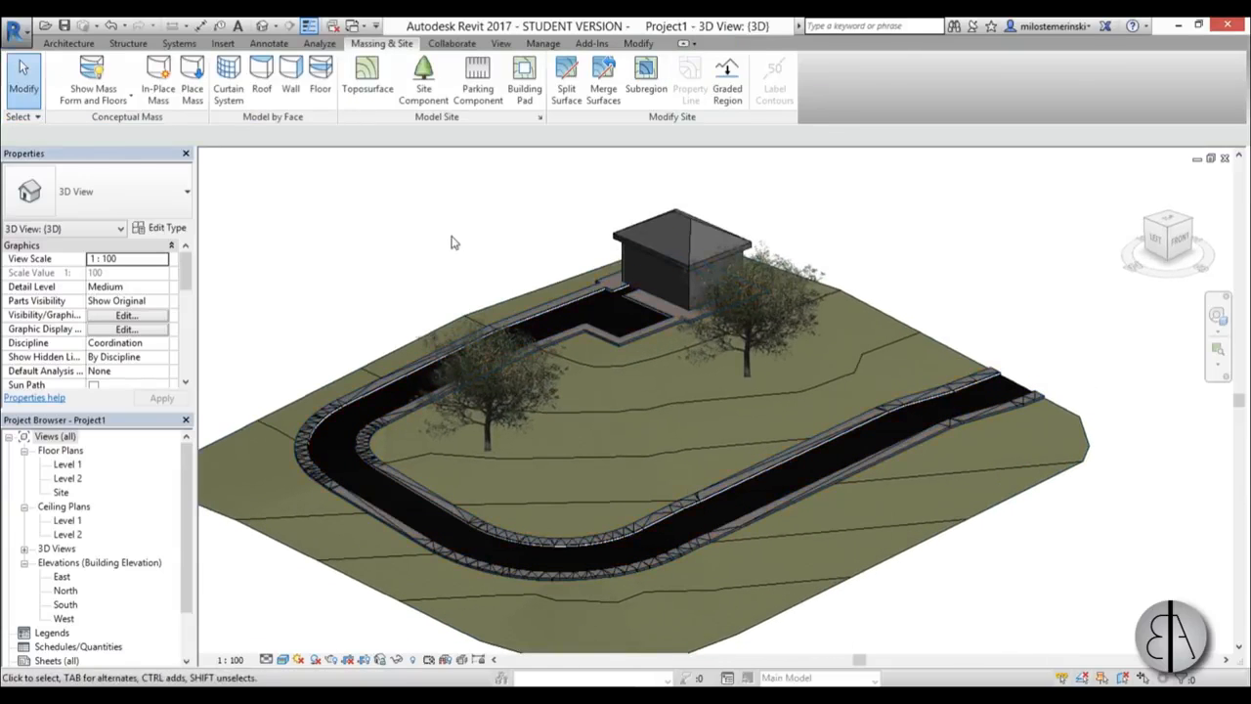